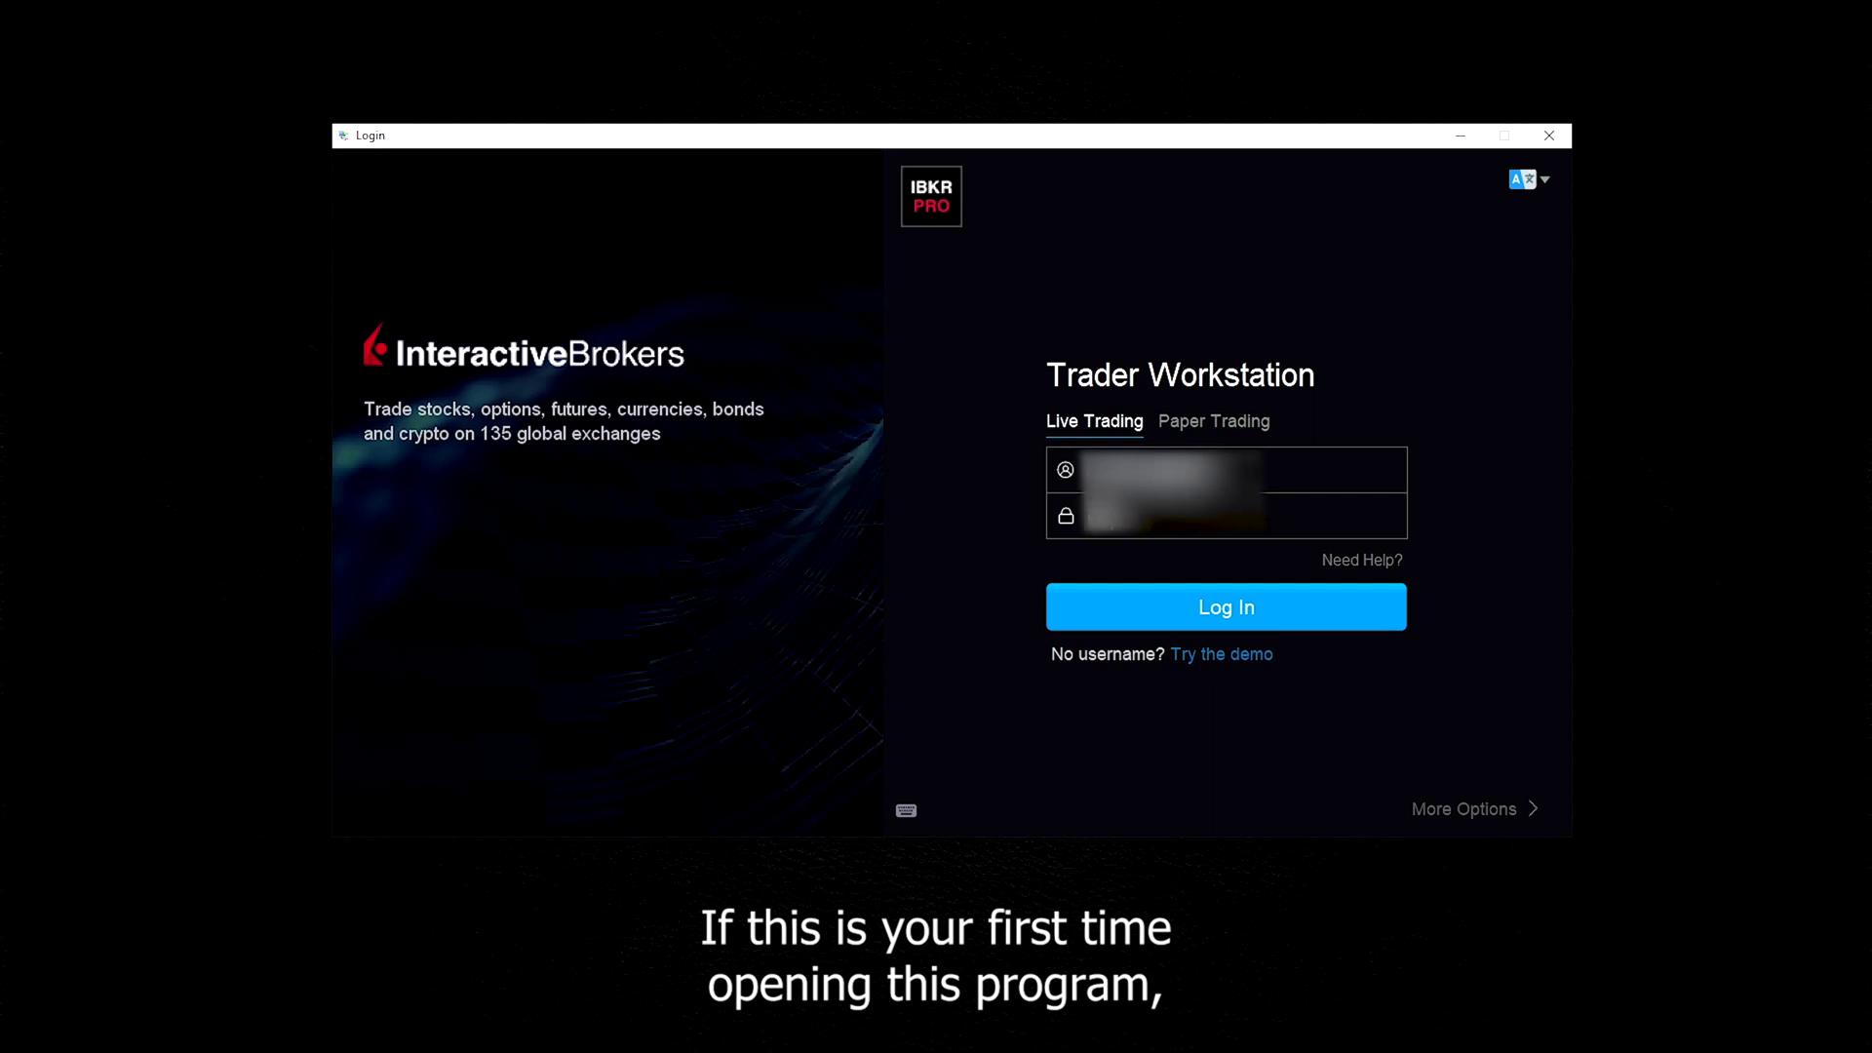
Step: Log in to Live Trading with the account username and password
text(********)
key(Return)
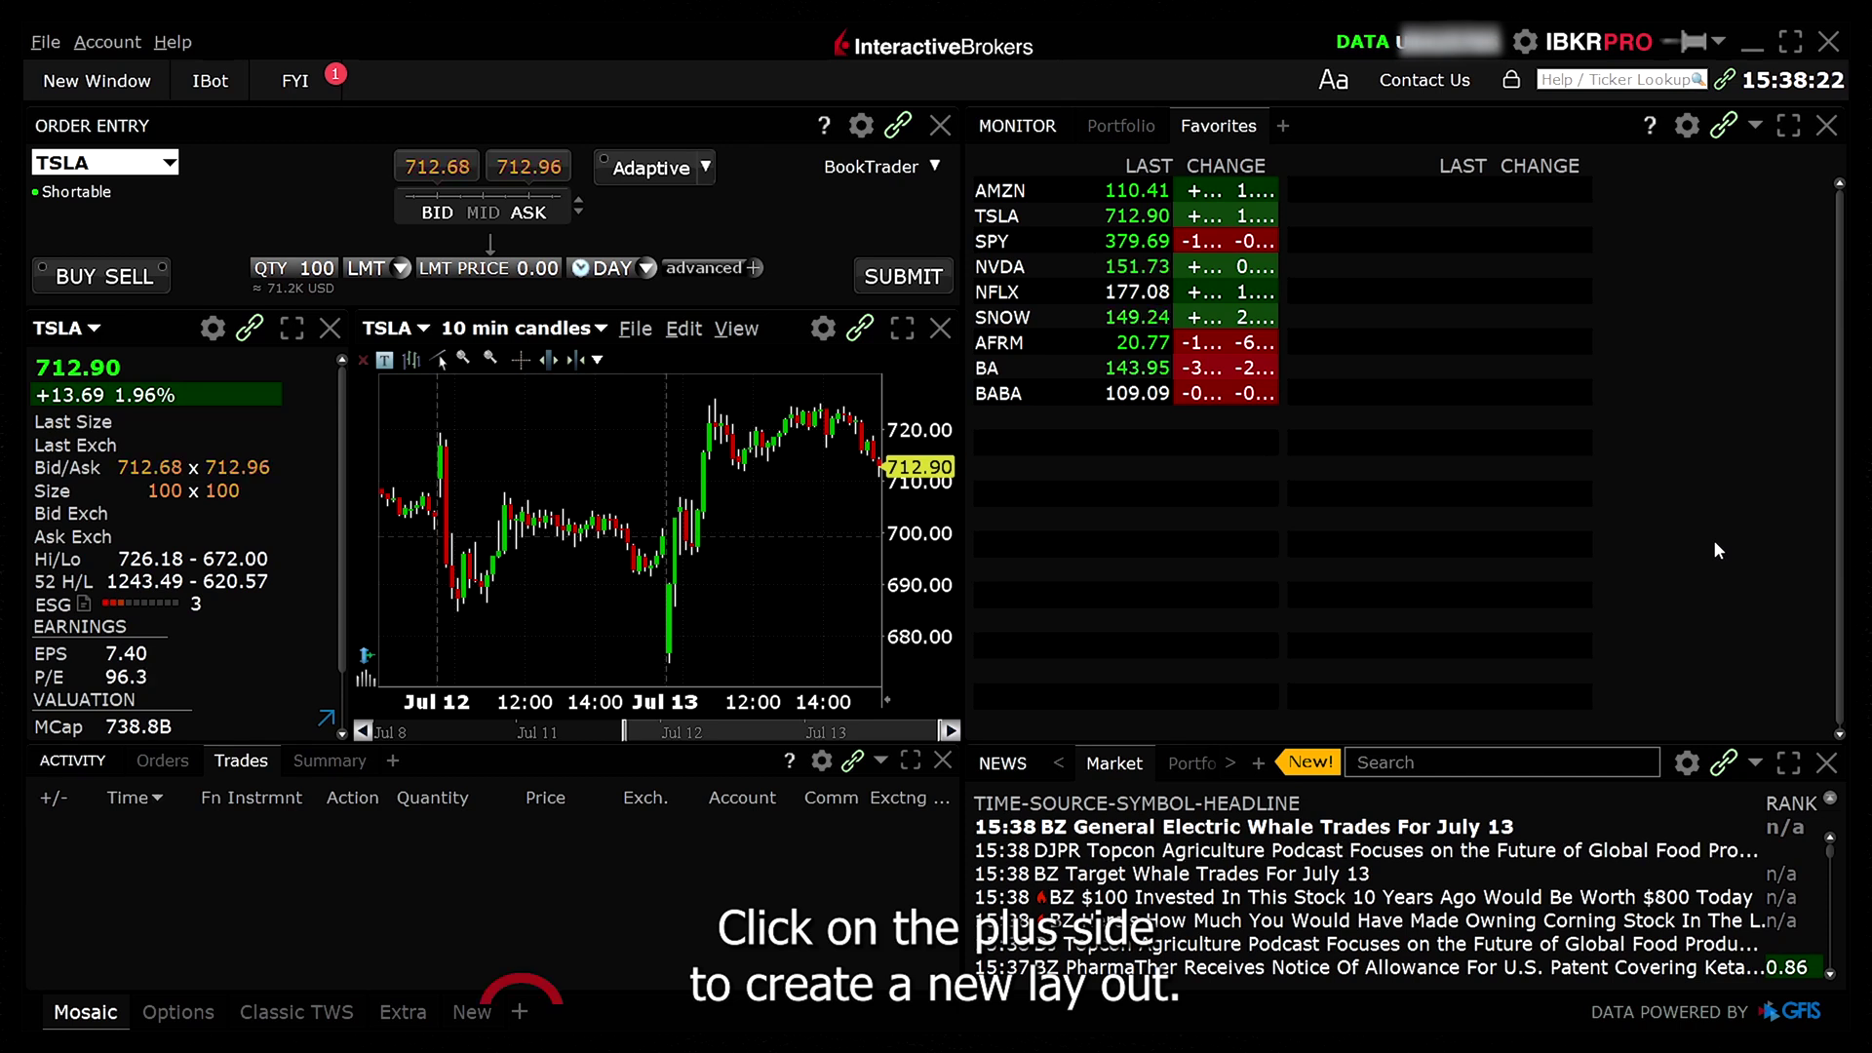
Step: Create a custom layout tab named 'Sample' and dismiss the layout-tab hint
click(520, 1011)
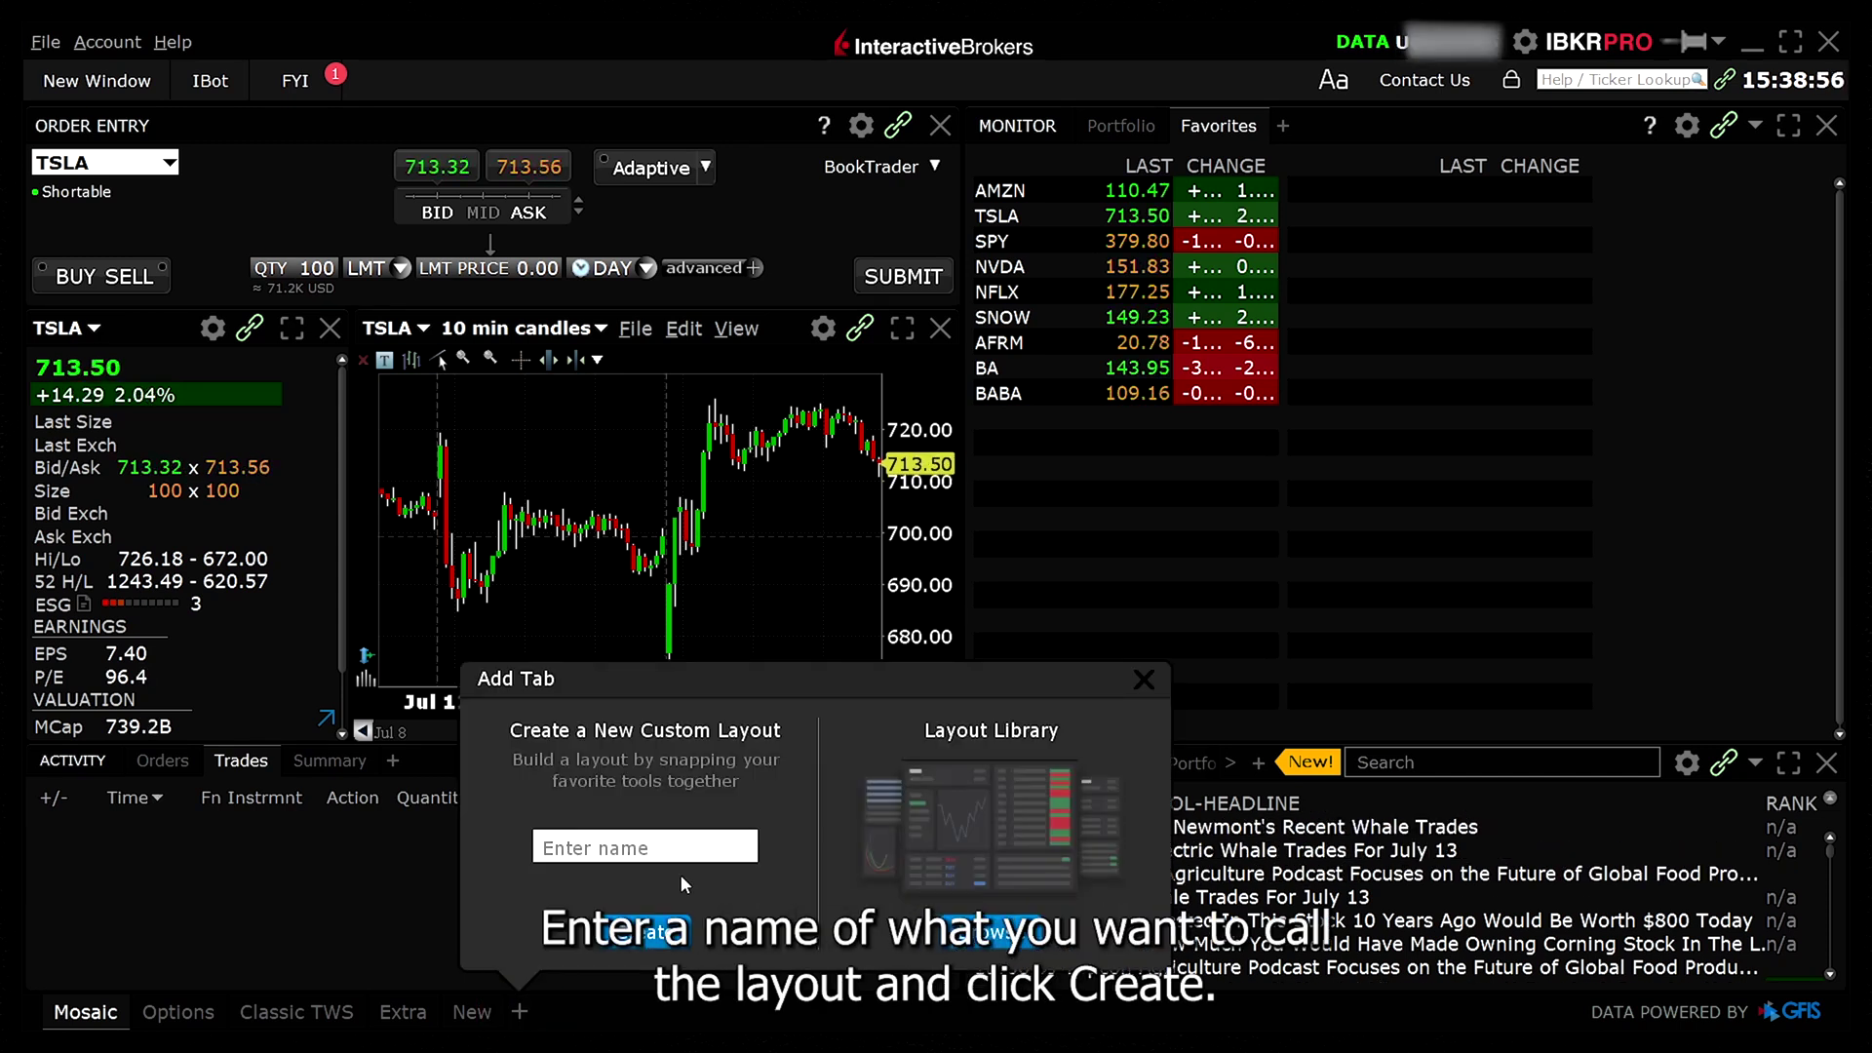
click(689, 842)
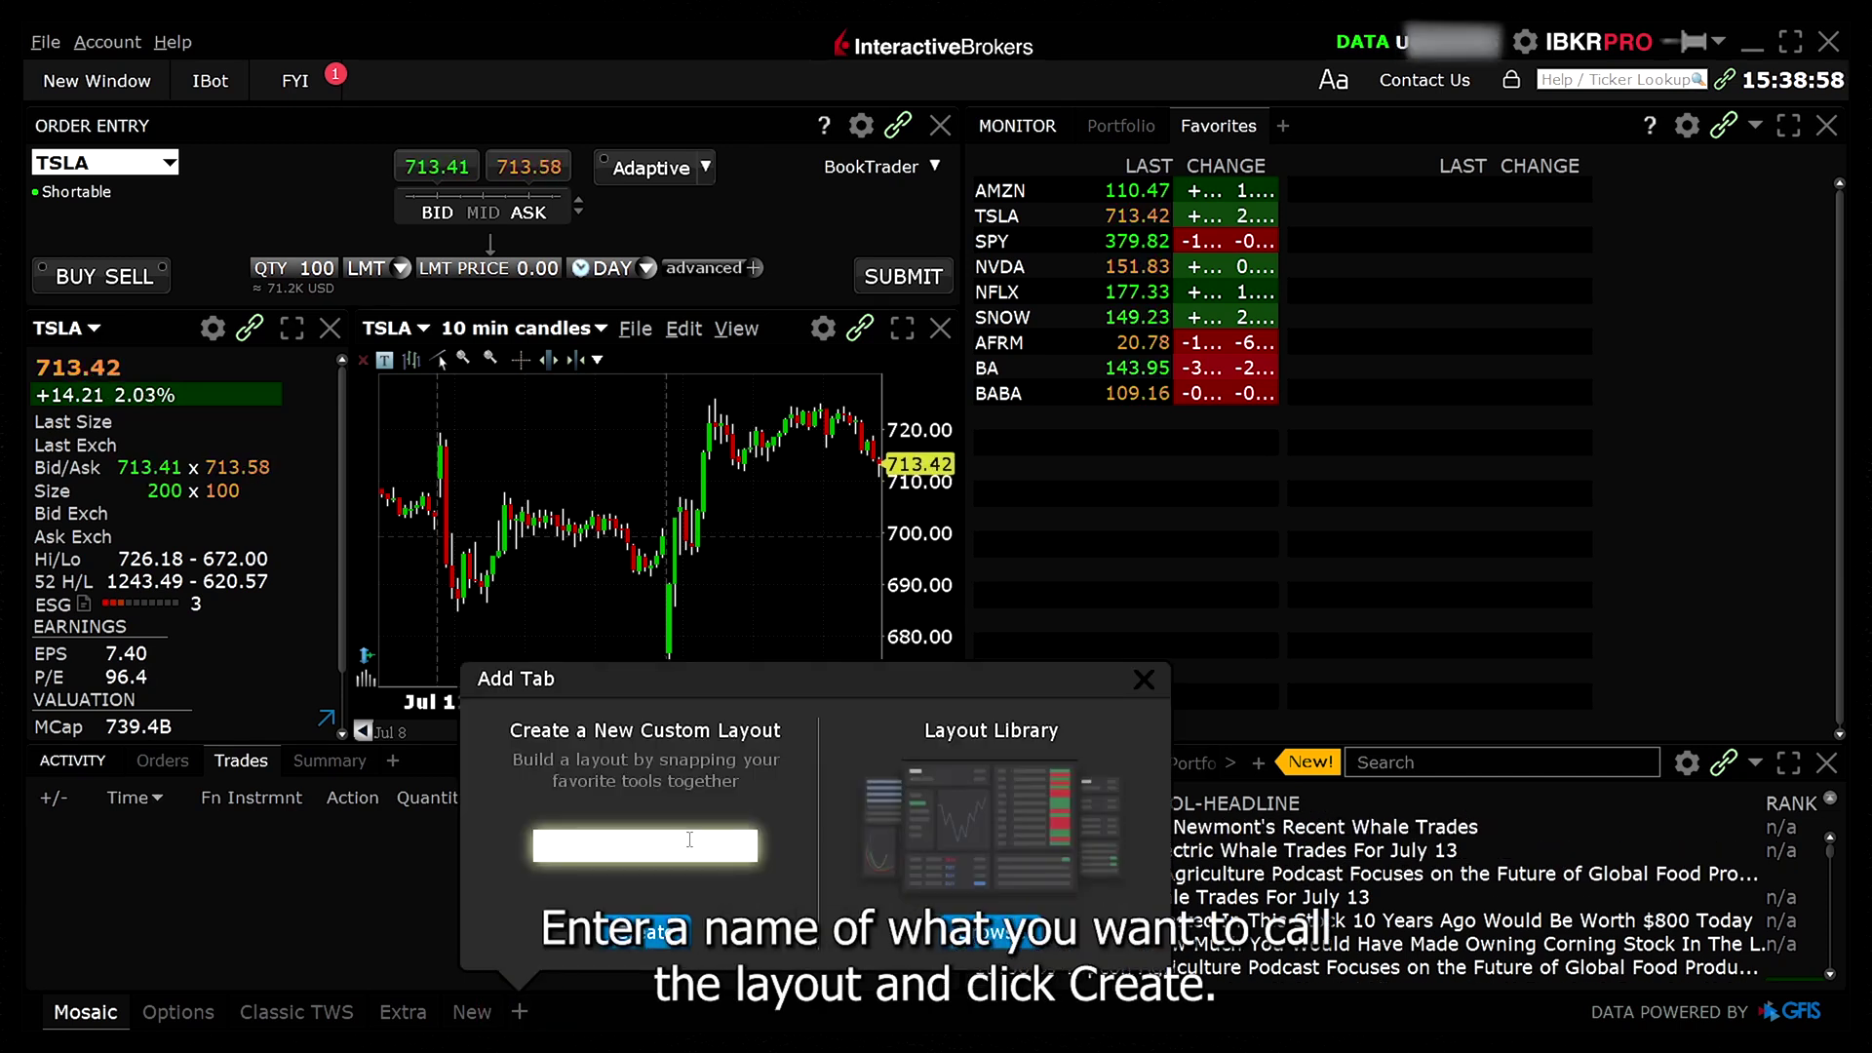
text(Sample)
click(651, 932)
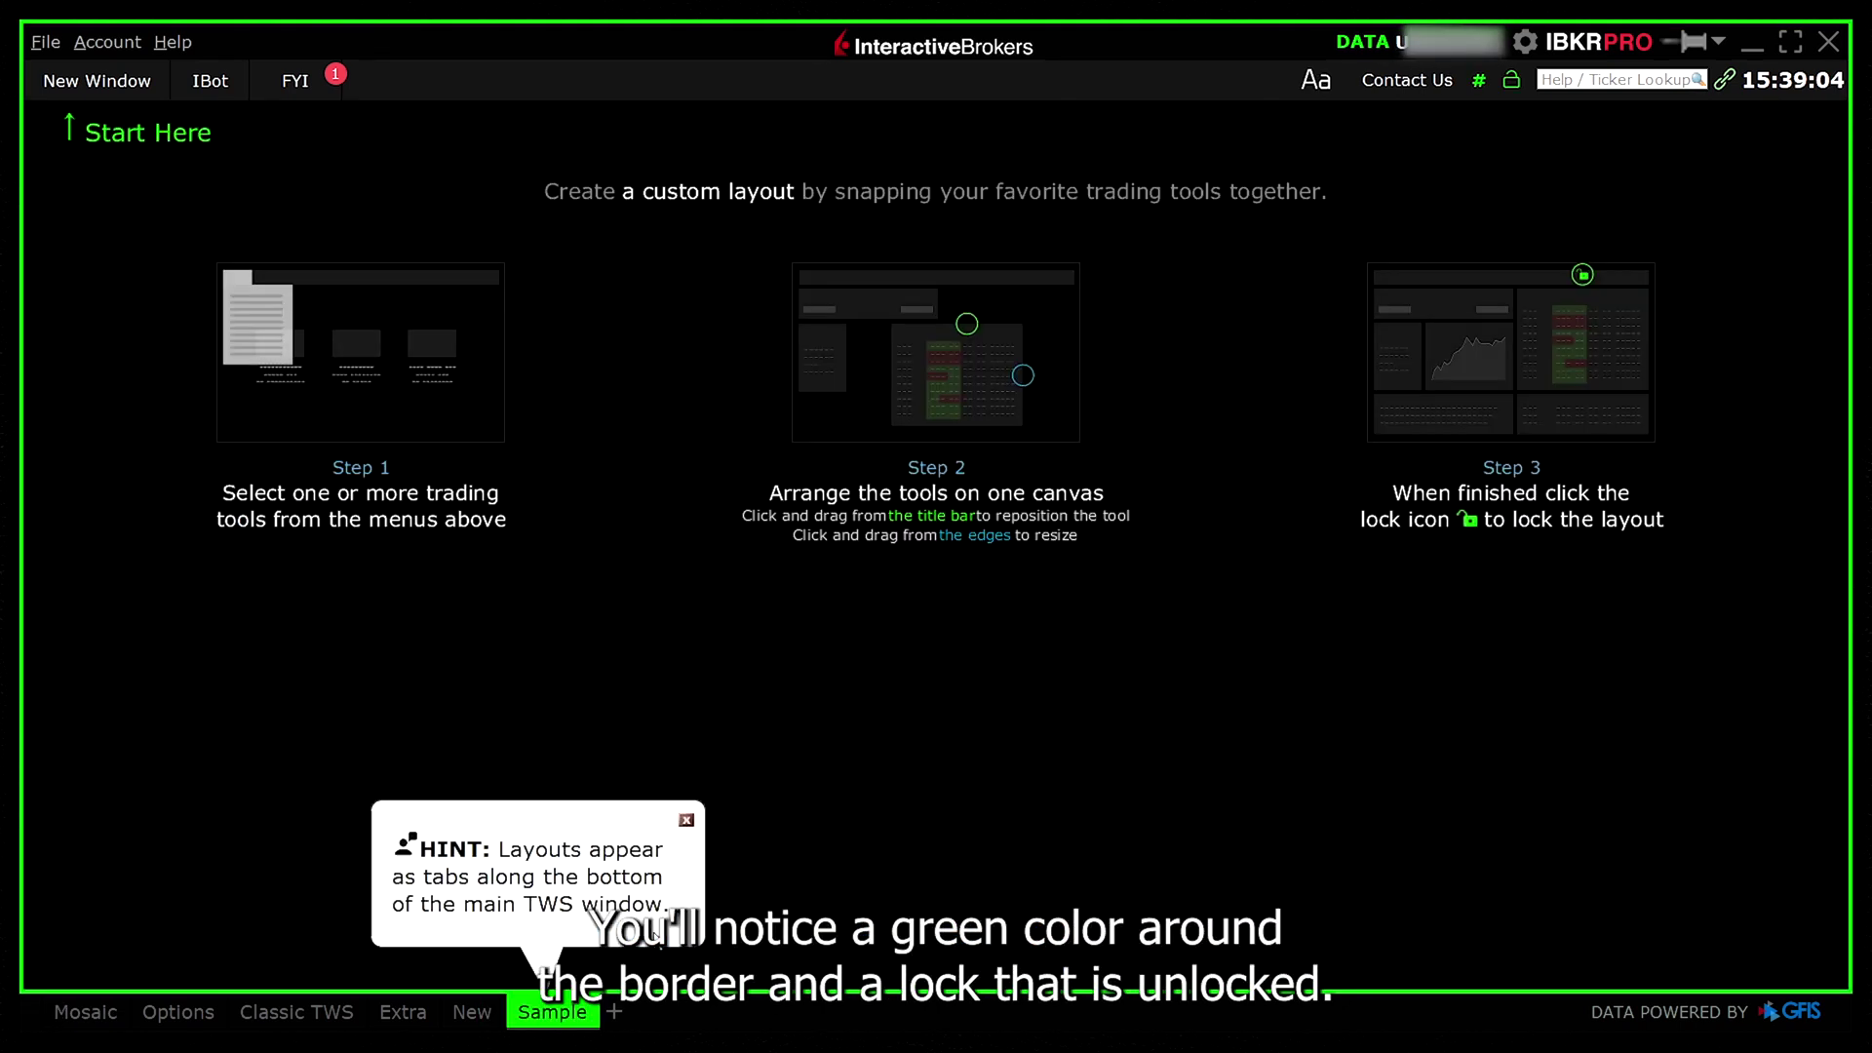
click(687, 820)
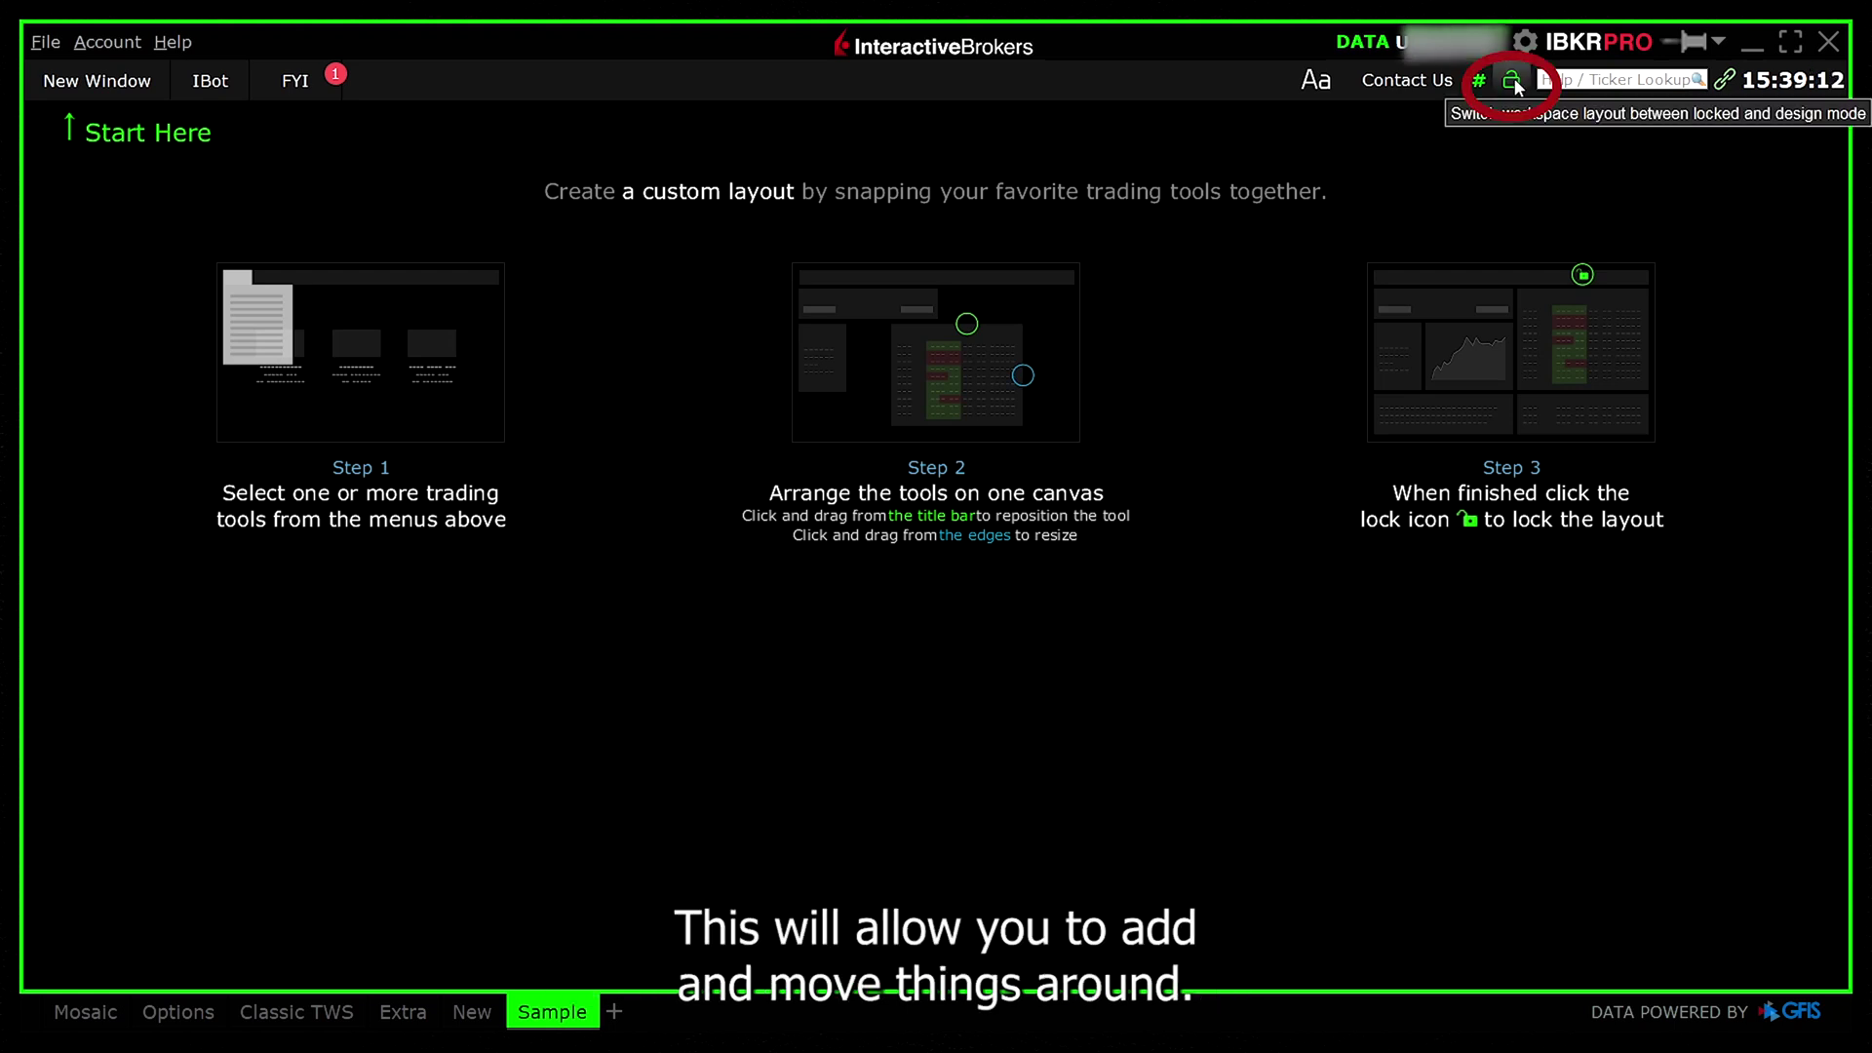
Step: Add a TSLA Market Depth (Level II) window, narrow it and move it right
click(96, 80)
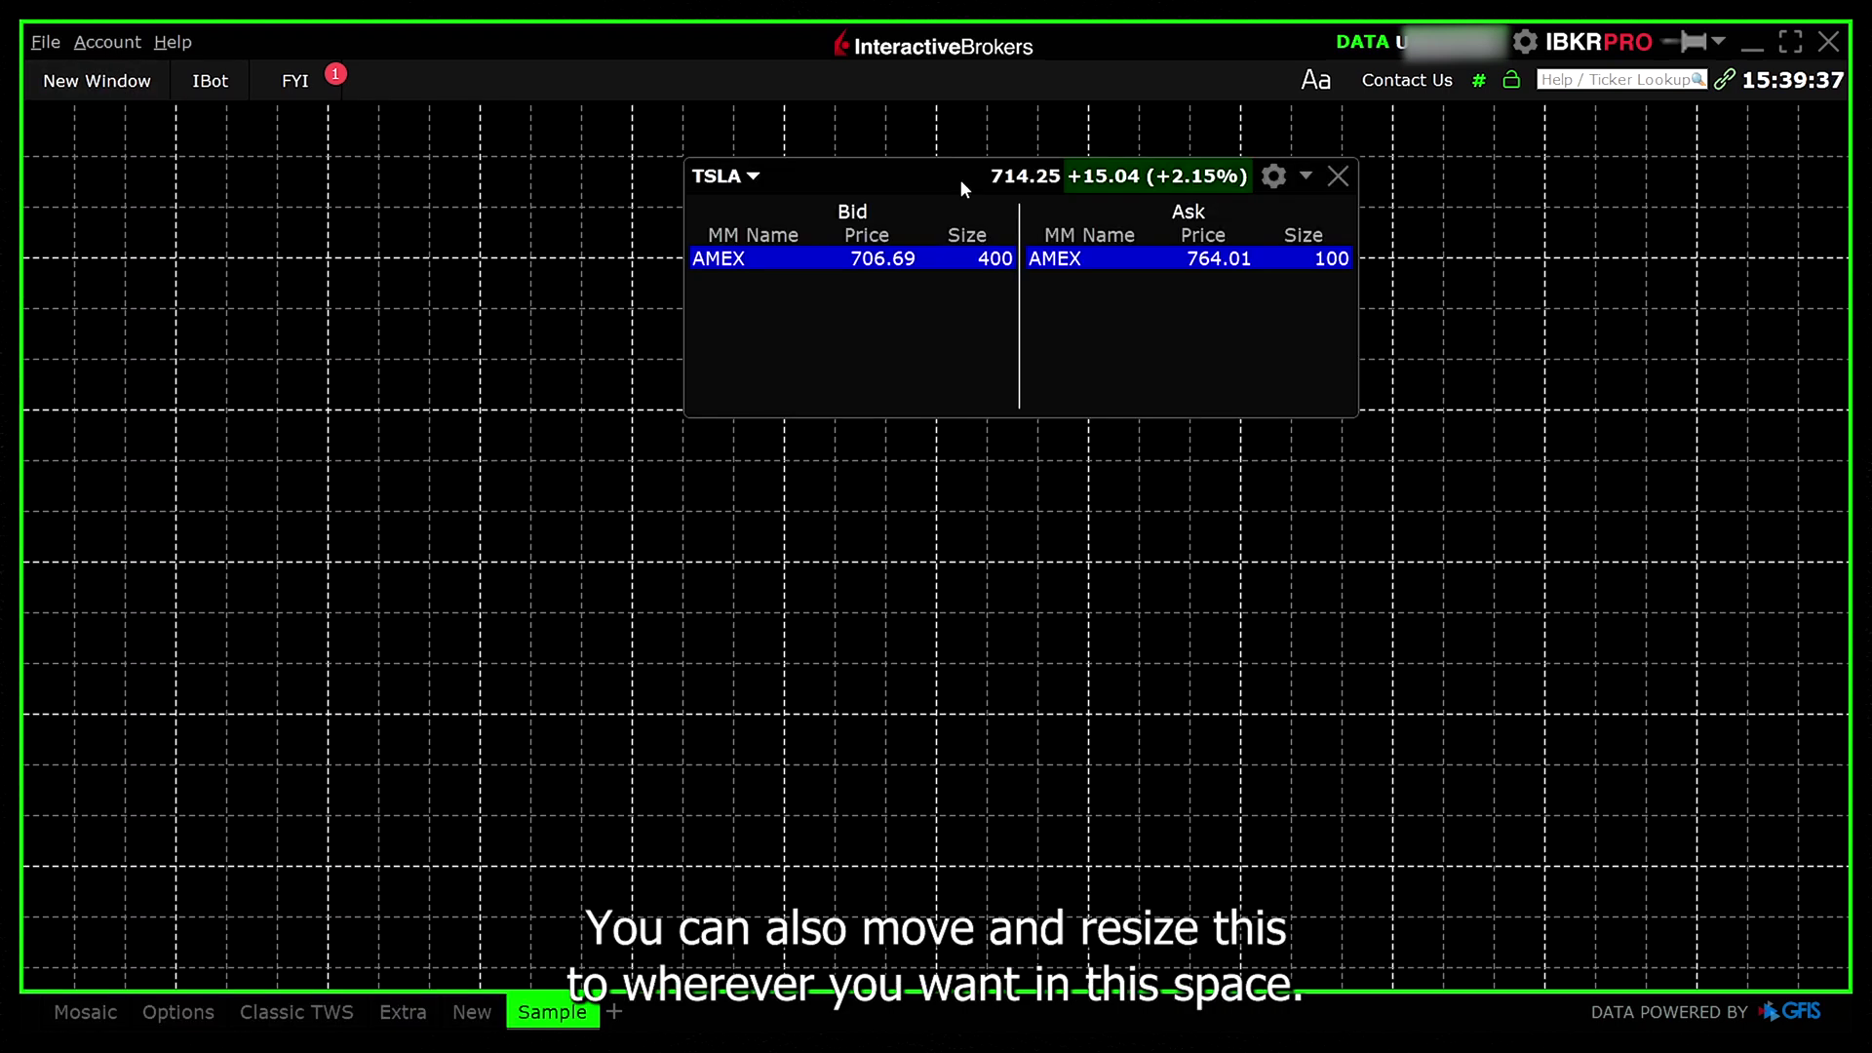
drag(960, 178, 910, 380)
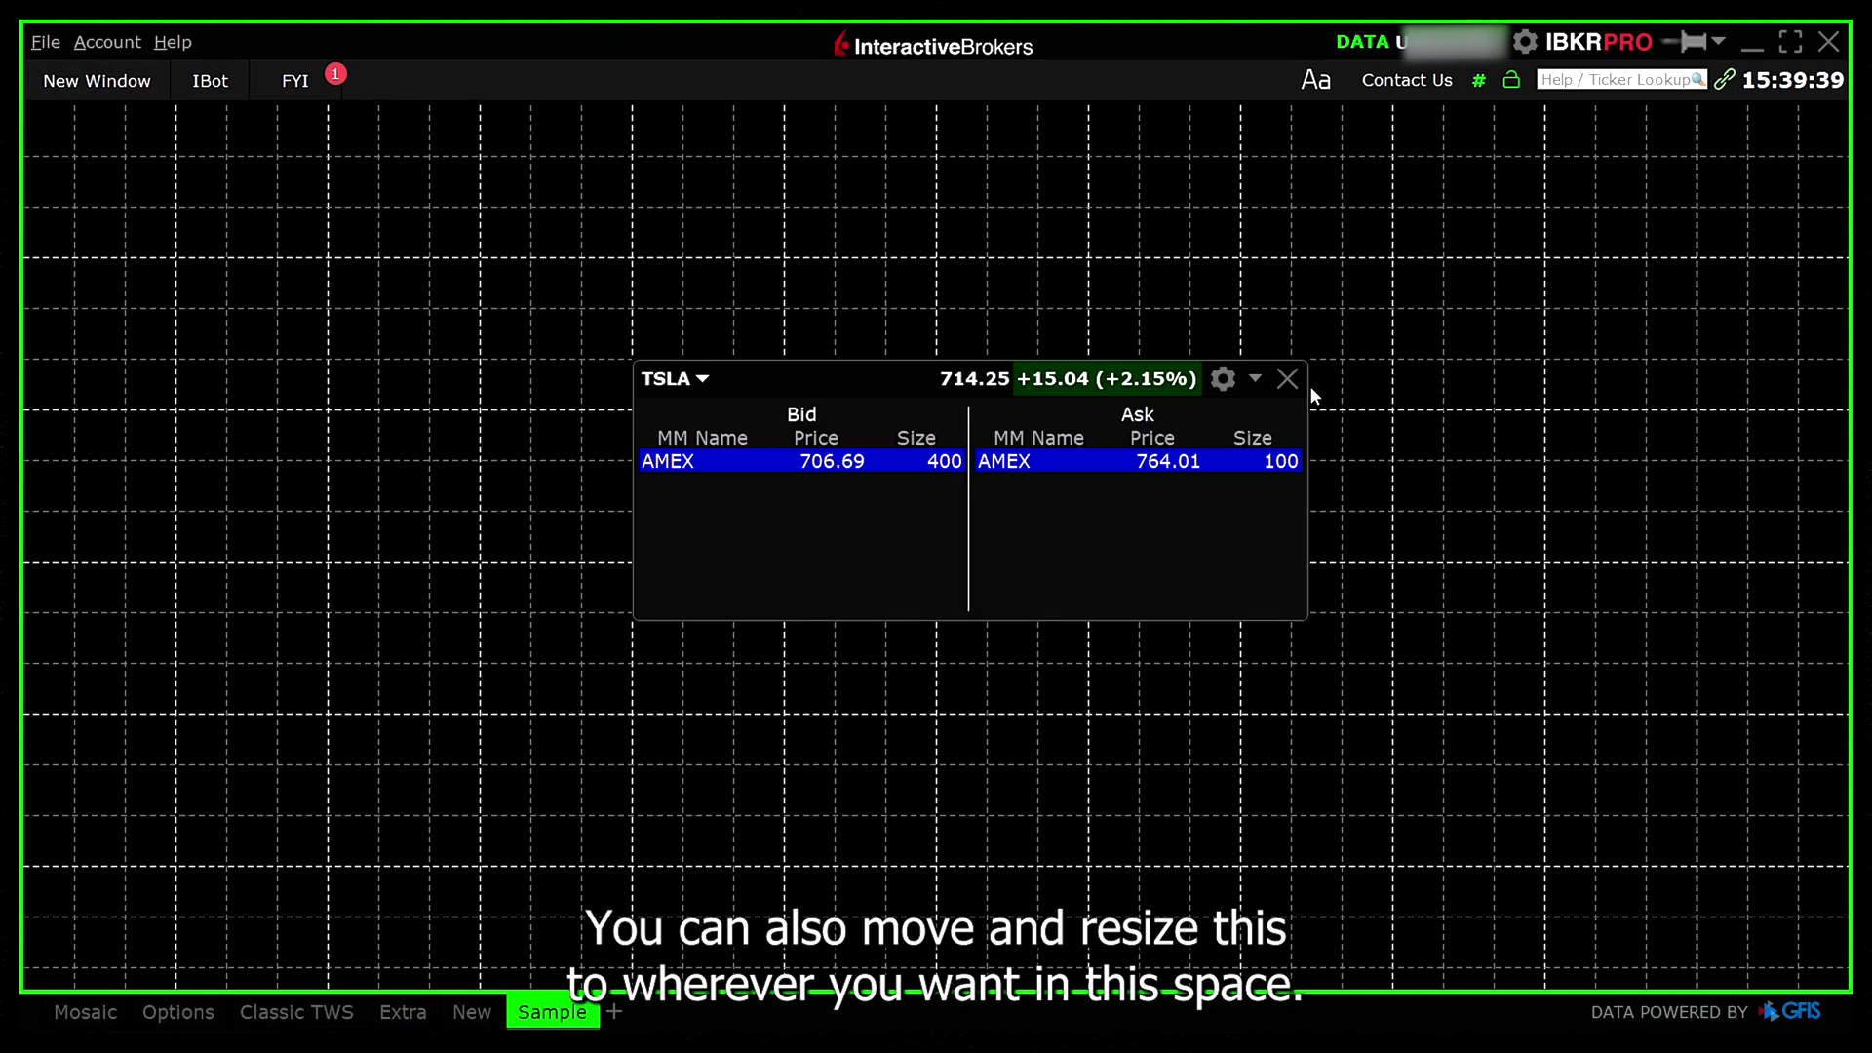
drag(1308, 384, 1161, 417)
mouse_move(749, 370)
mouse_down()
mouse_move(1053, 415)
mouse_move(1454, 719)
mouse_move(1413, 406)
mouse_move(1458, 432)
mouse_move(1220, 433)
mouse_up()
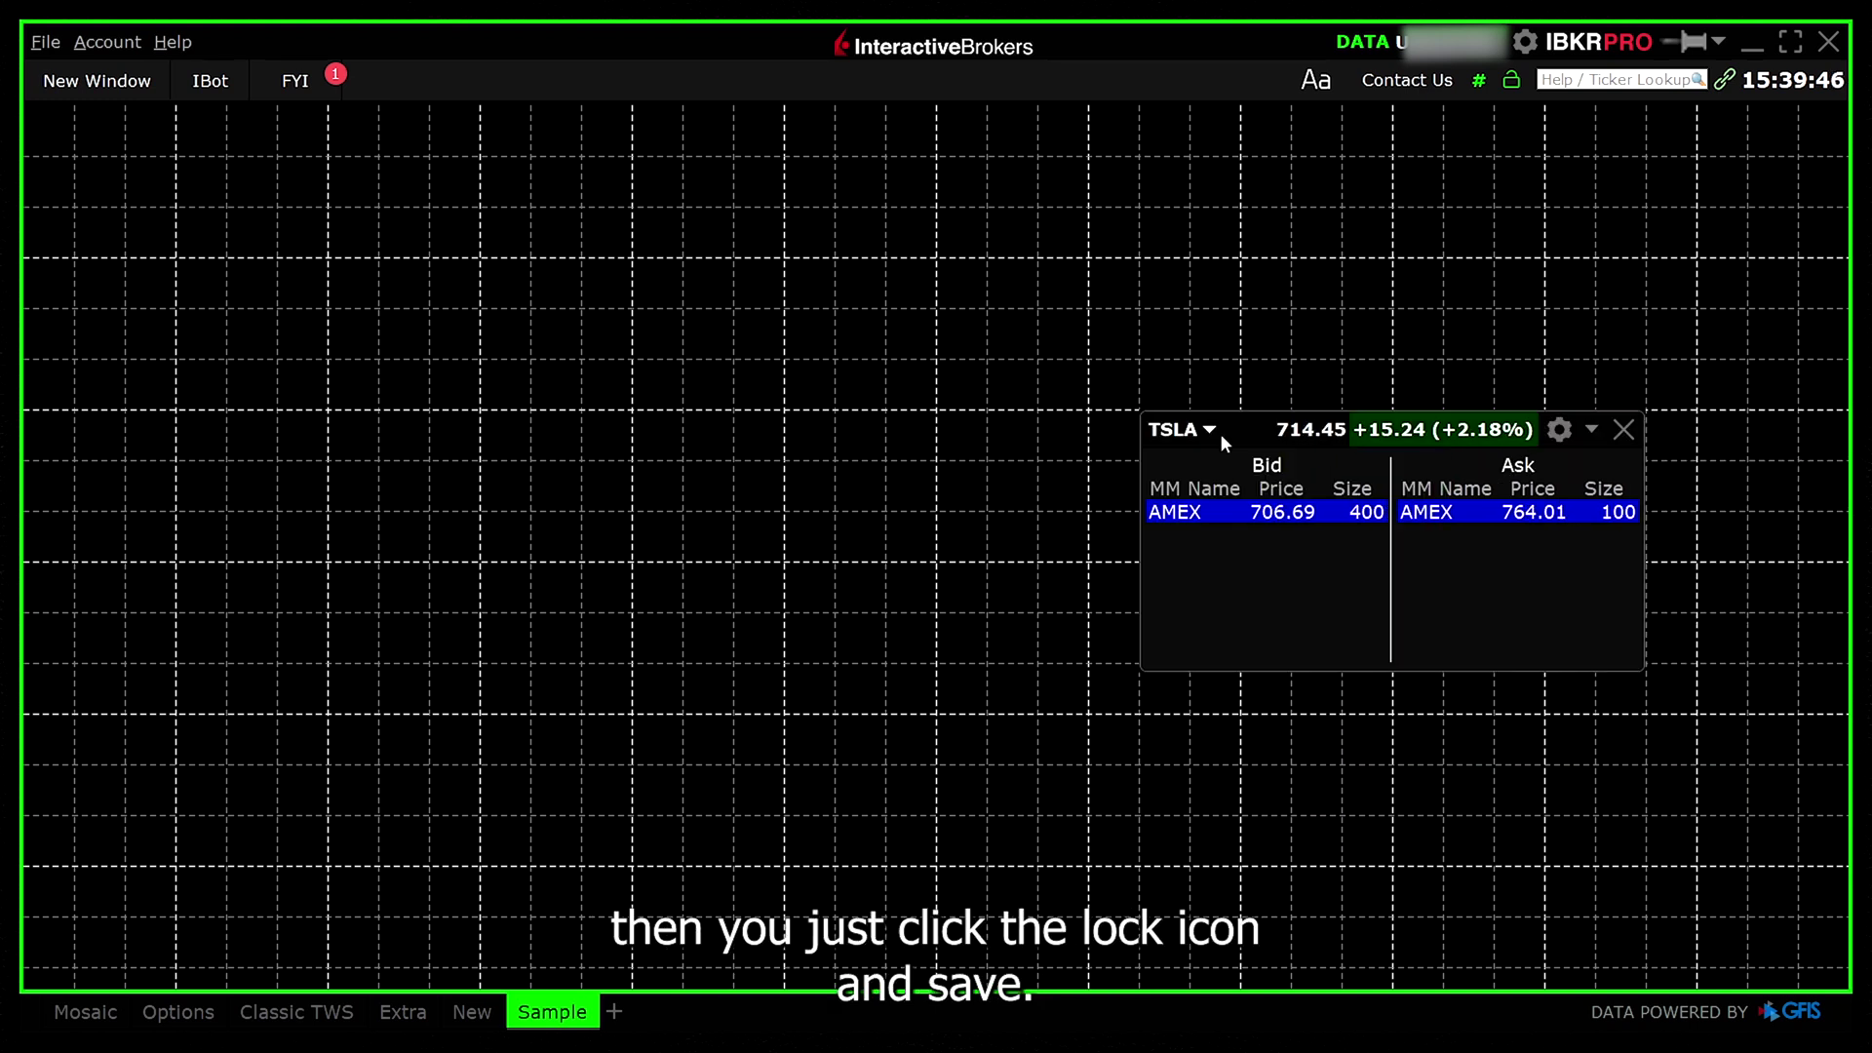
Step: Lock then unlock the layout, and move the depth window toward the centre
click(1511, 82)
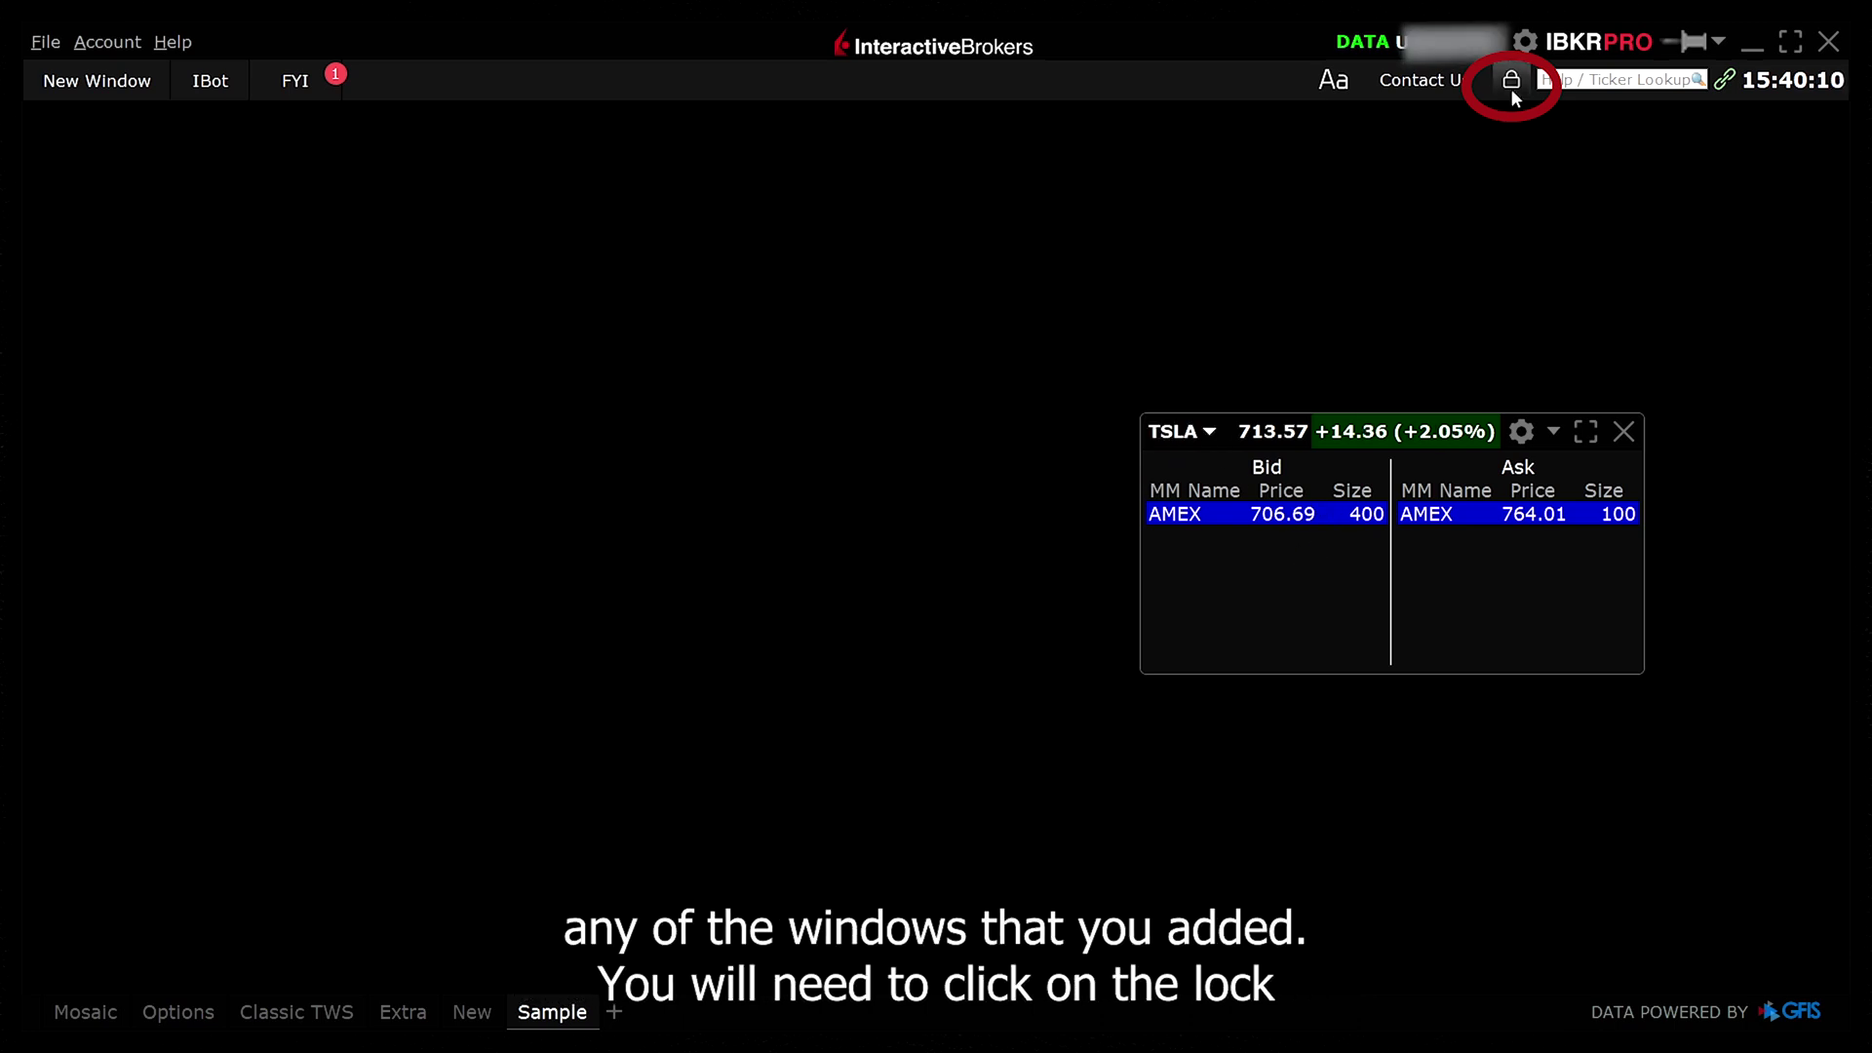
click(1511, 82)
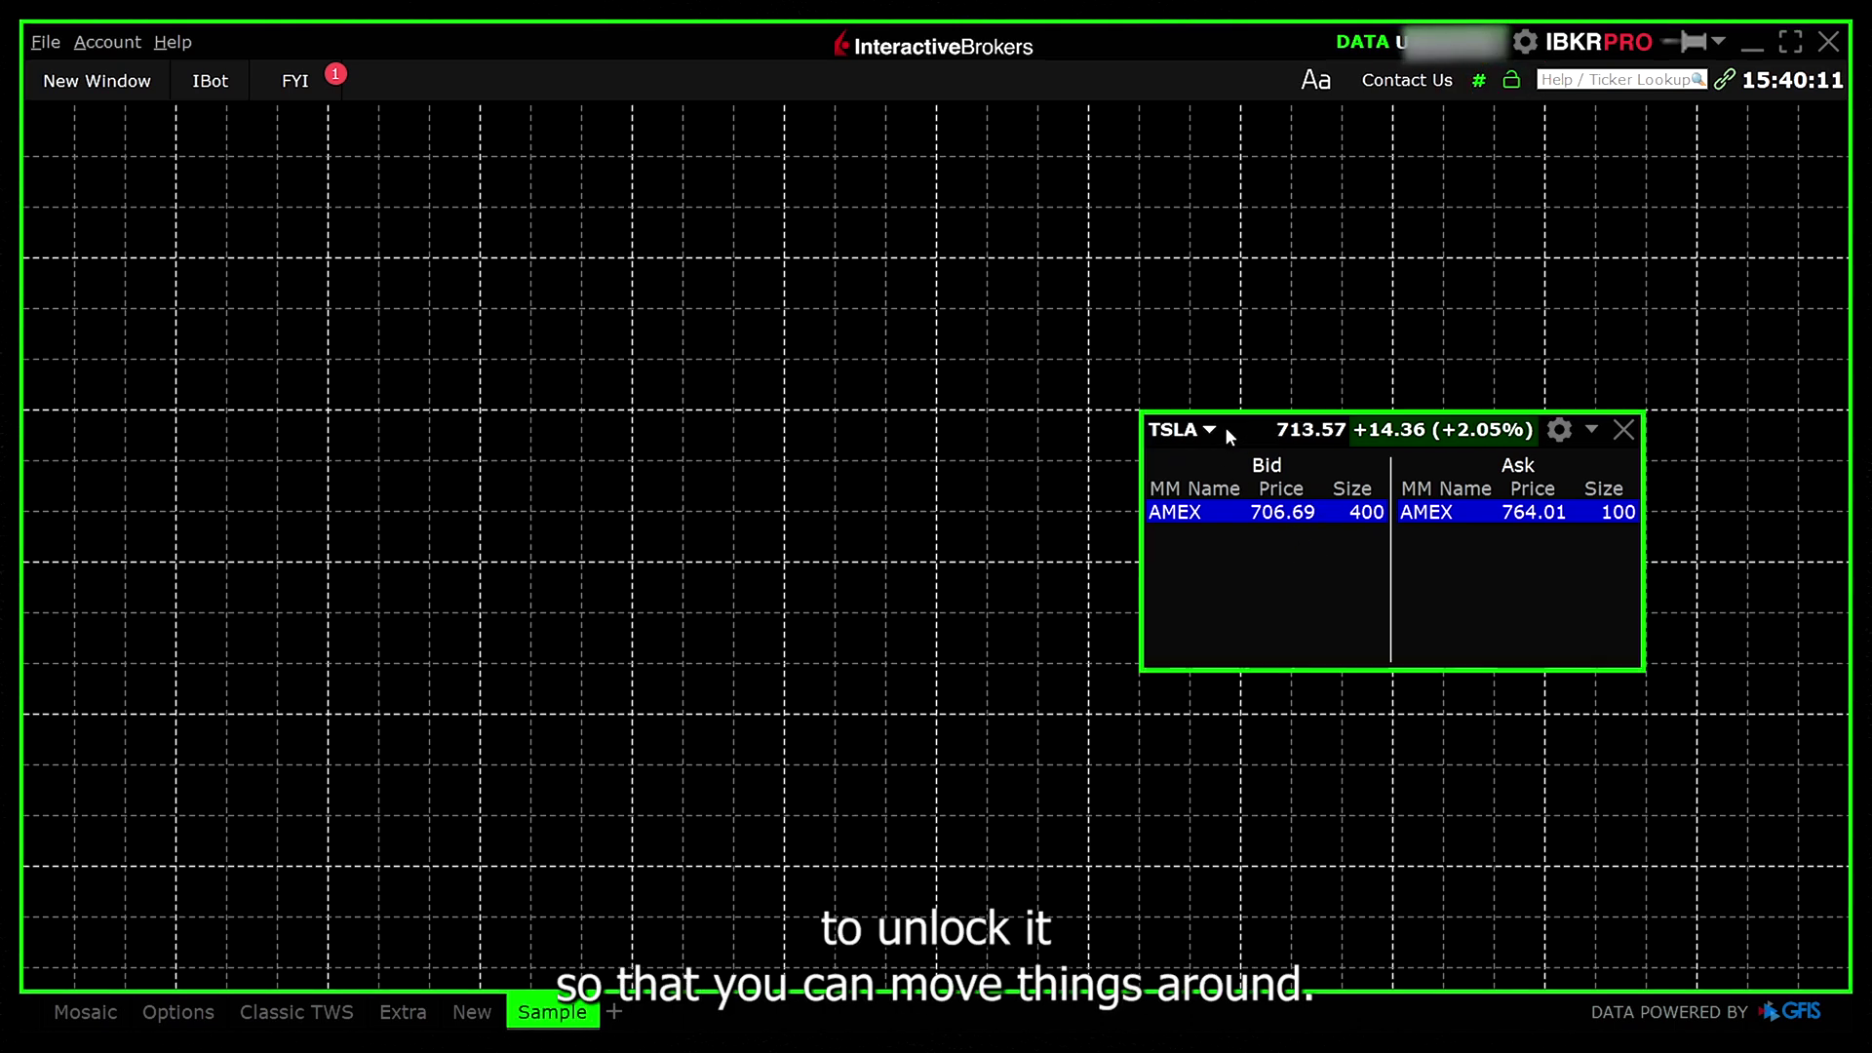
drag(1225, 425, 1034, 425)
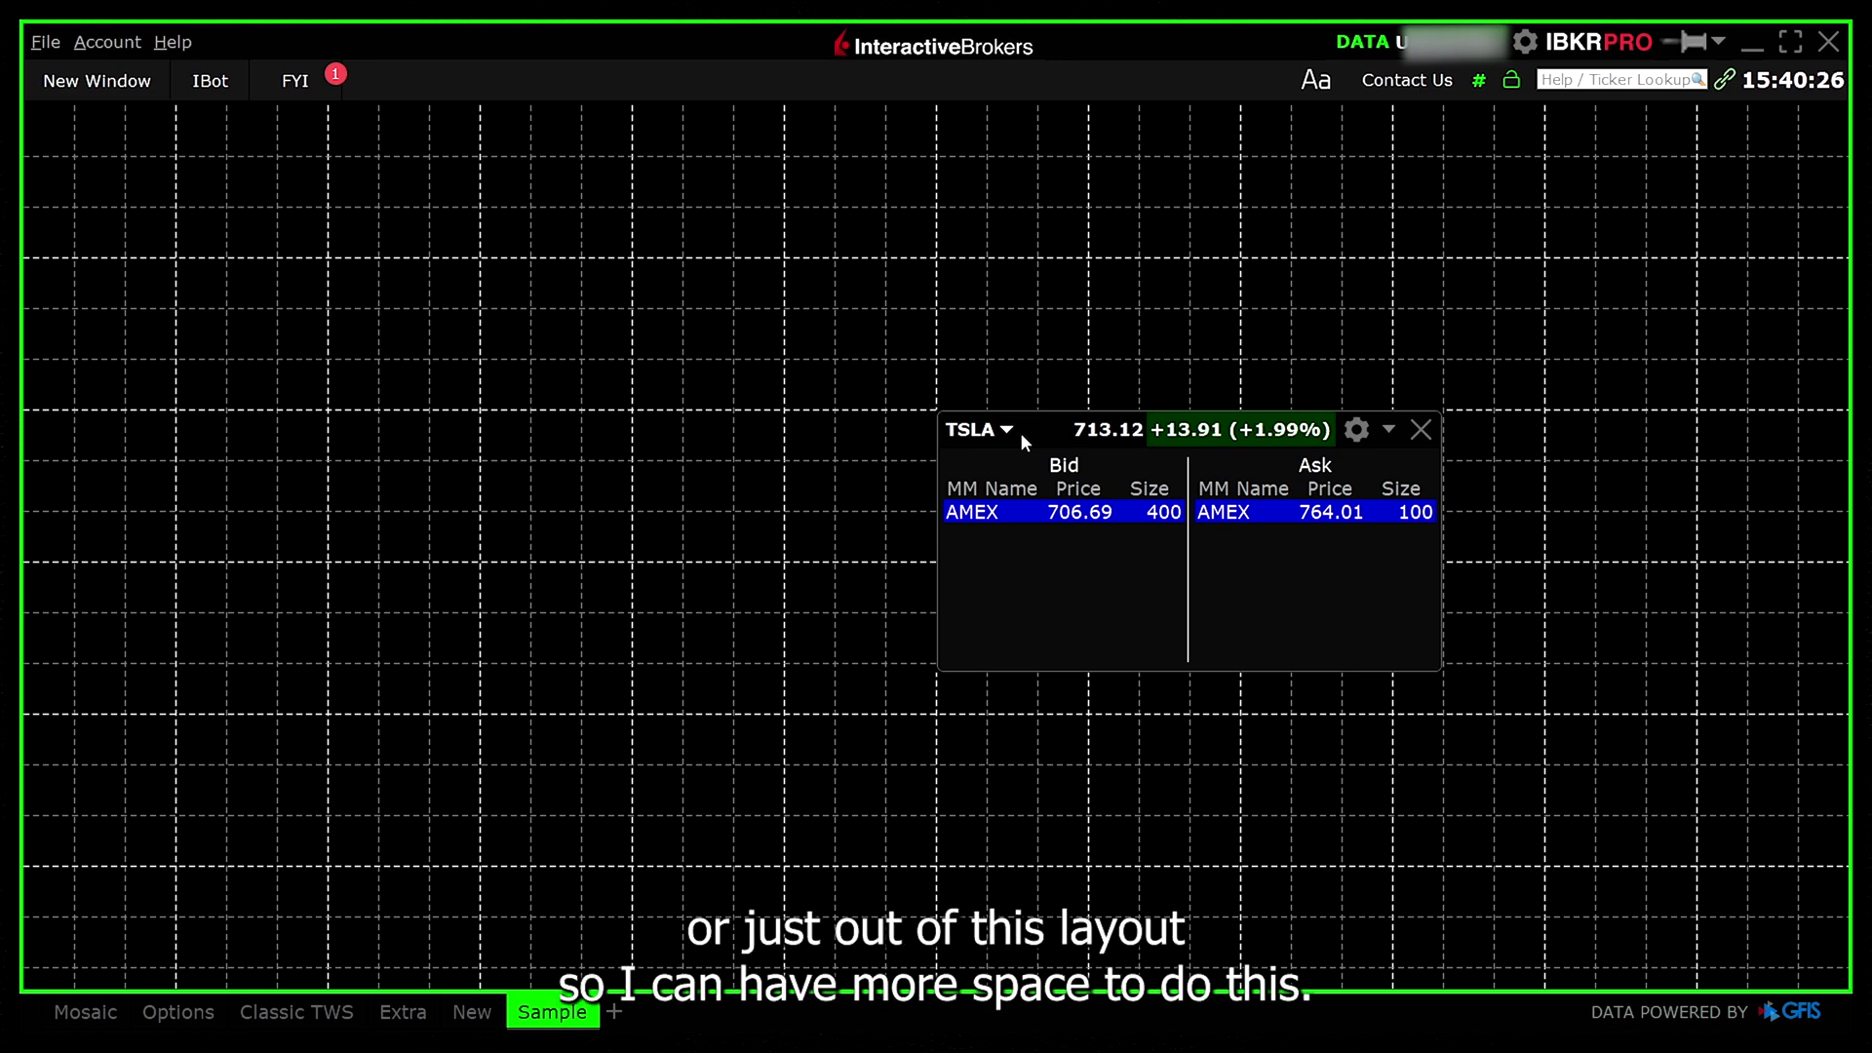
Step: Lock and save the Sample layout changes, then shrink the main window
click(1512, 81)
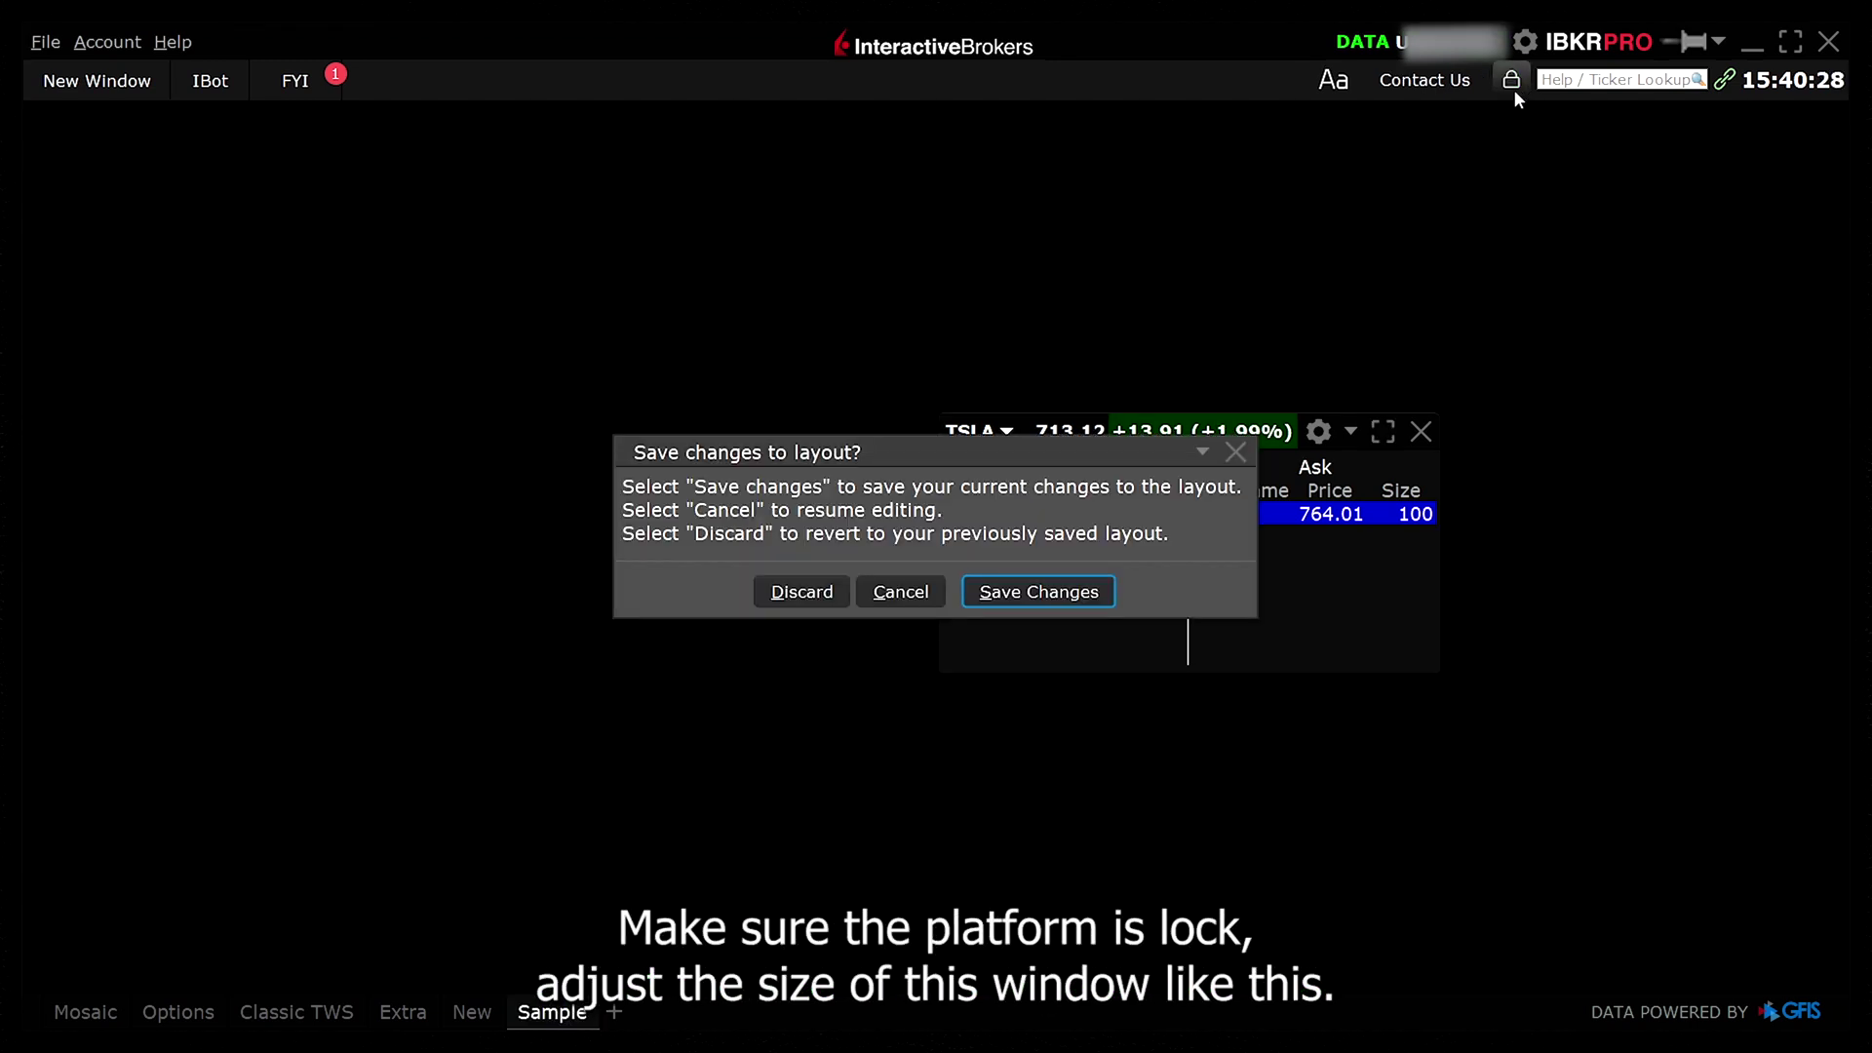
click(1039, 592)
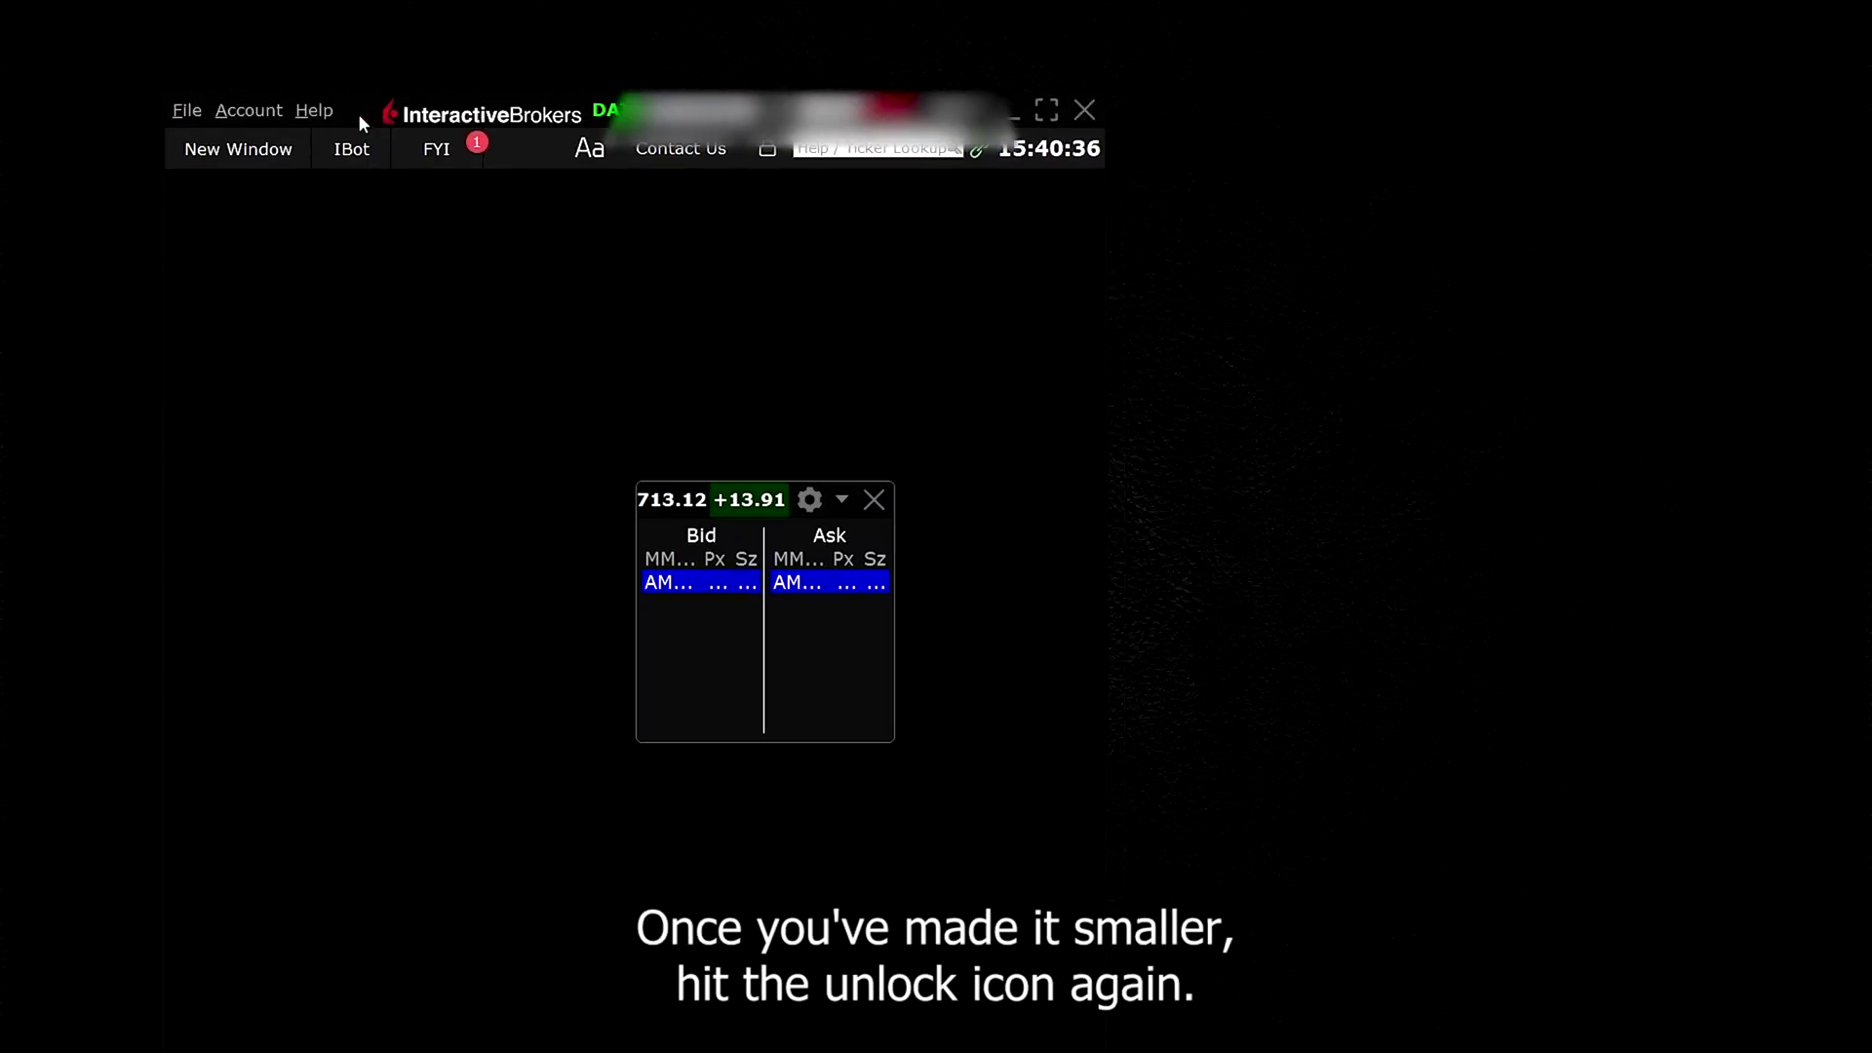
drag(363, 117, 301, 168)
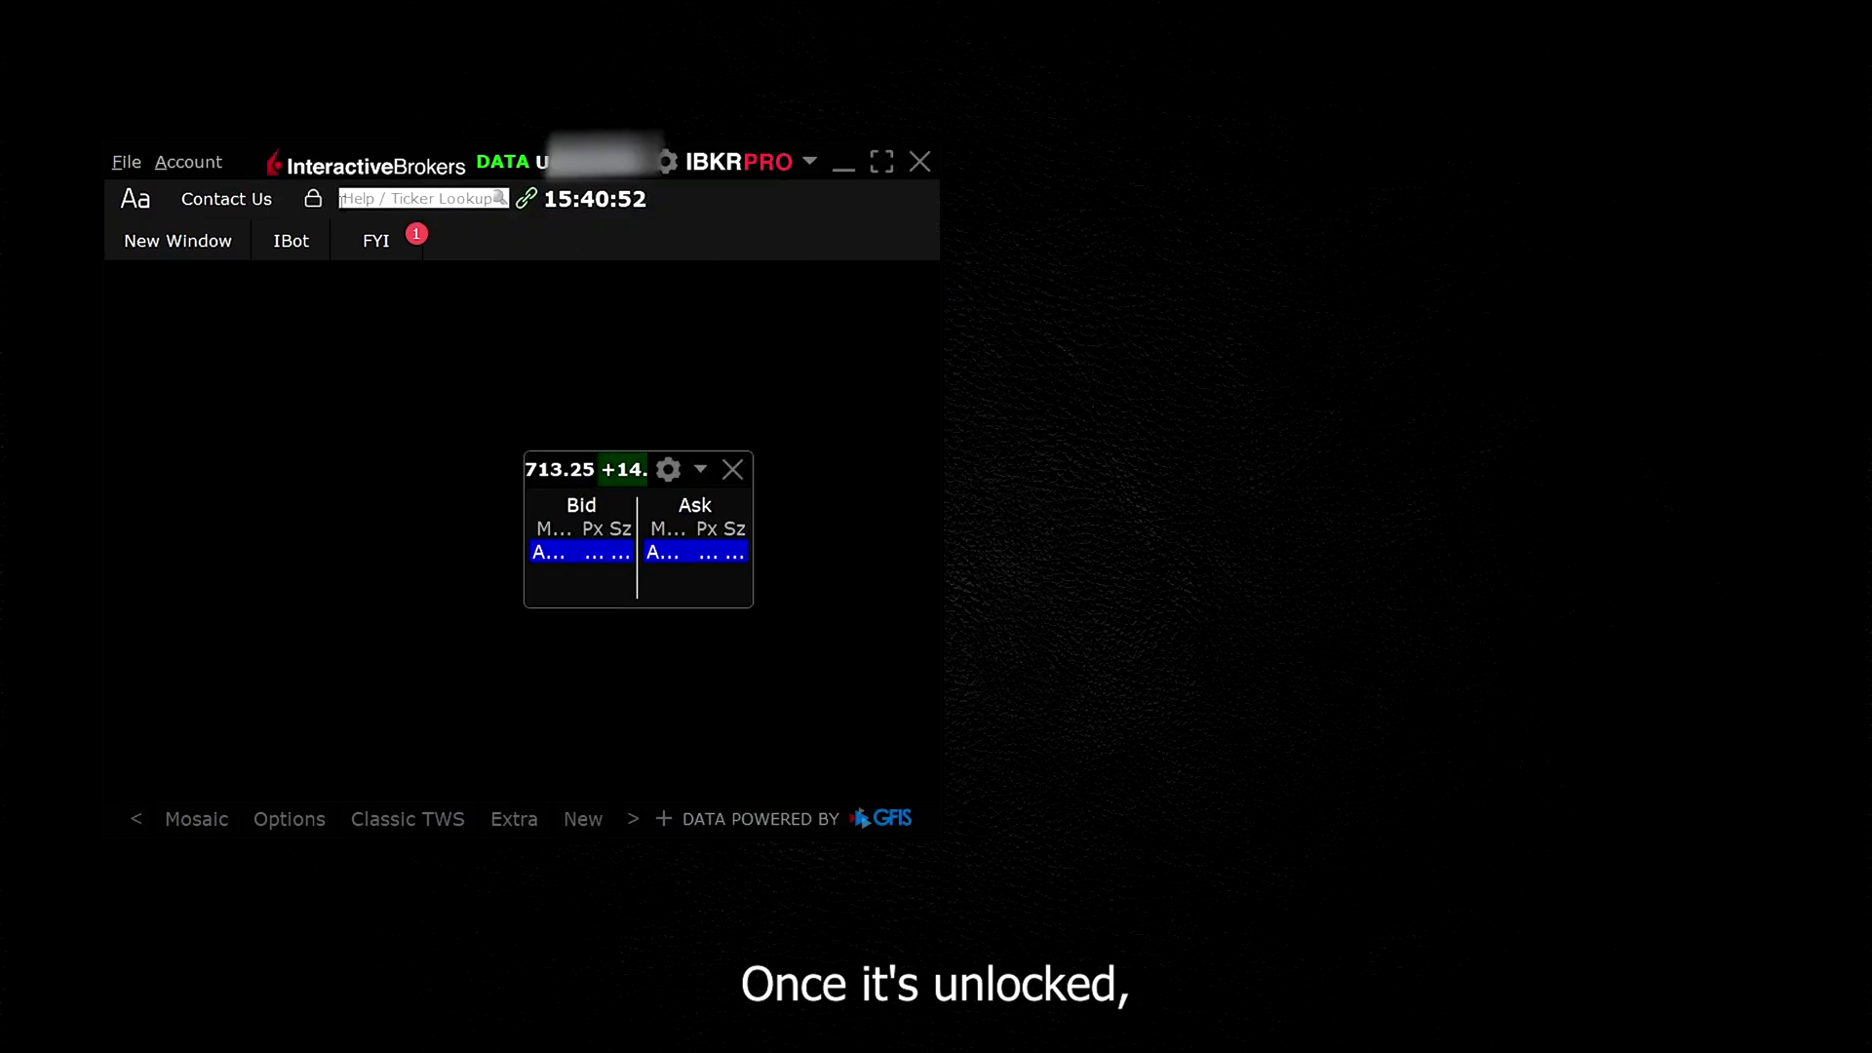
Step: Unlock the layout, drag the Level II panel outside to the right, and lock it again
click(312, 201)
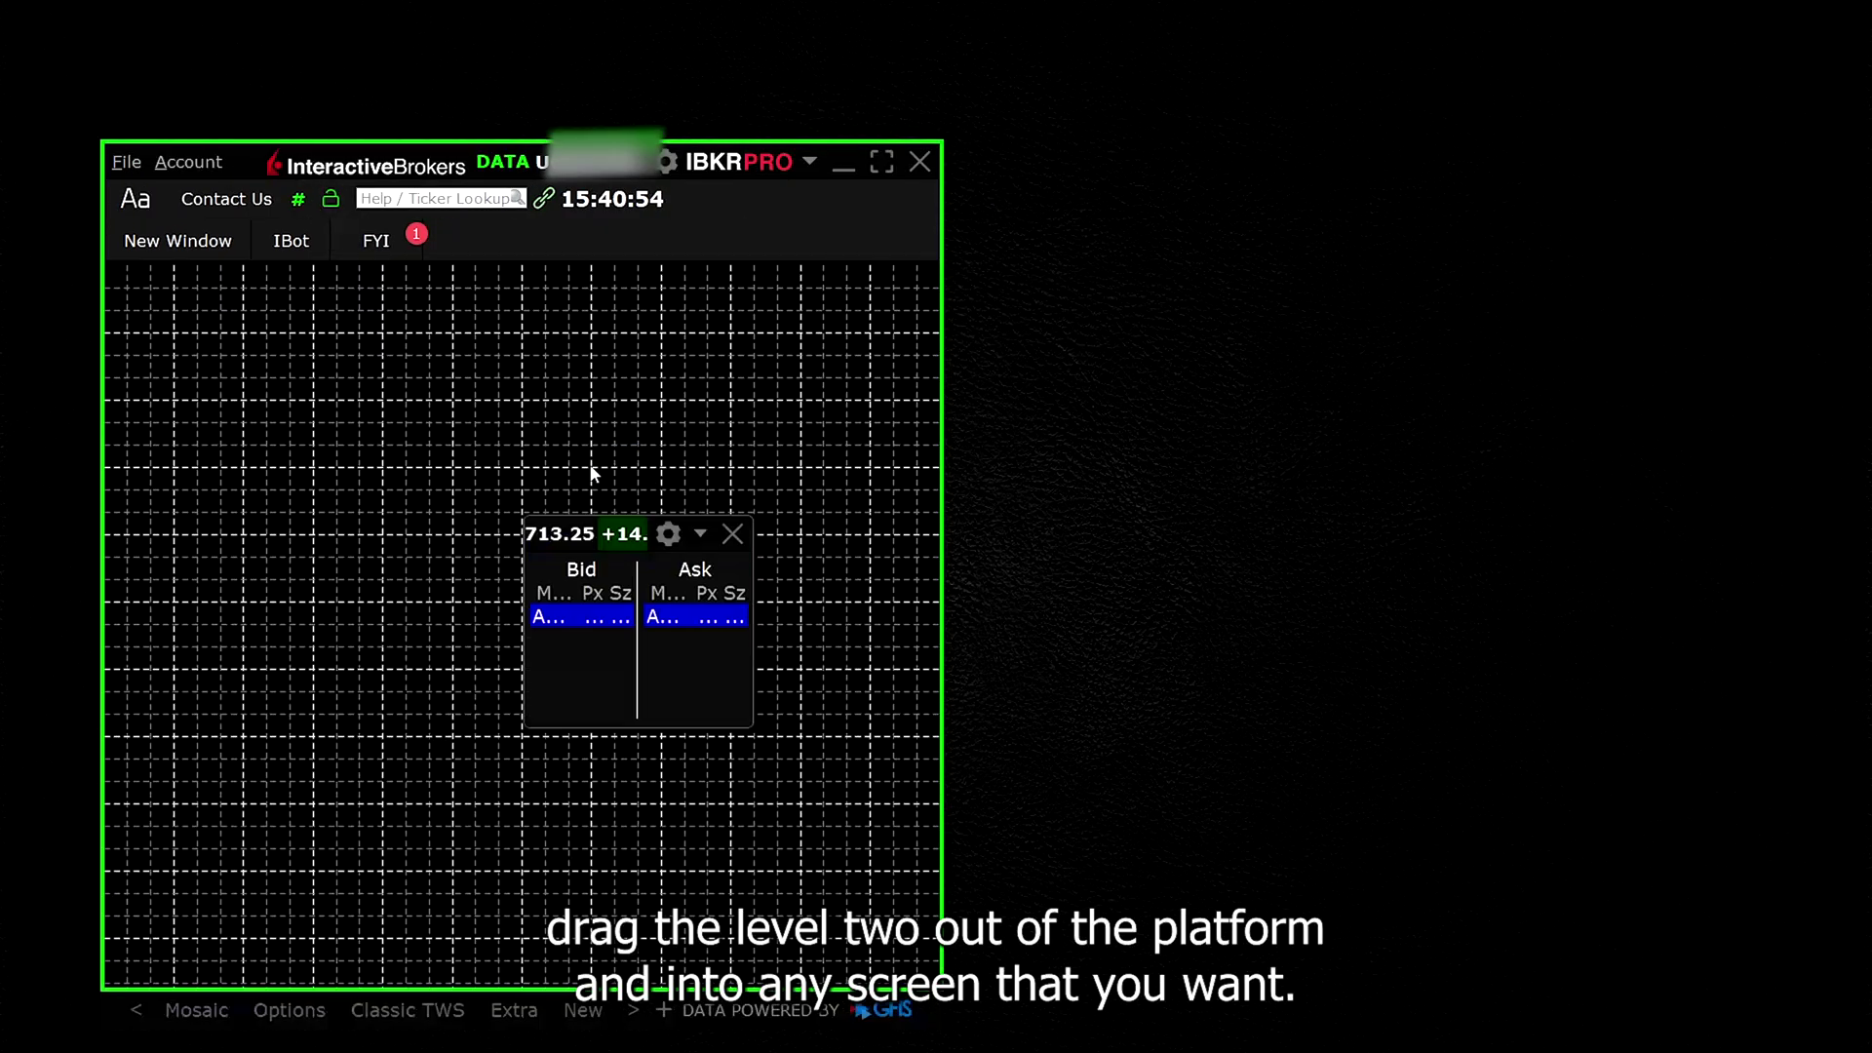
drag(576, 524, 1389, 410)
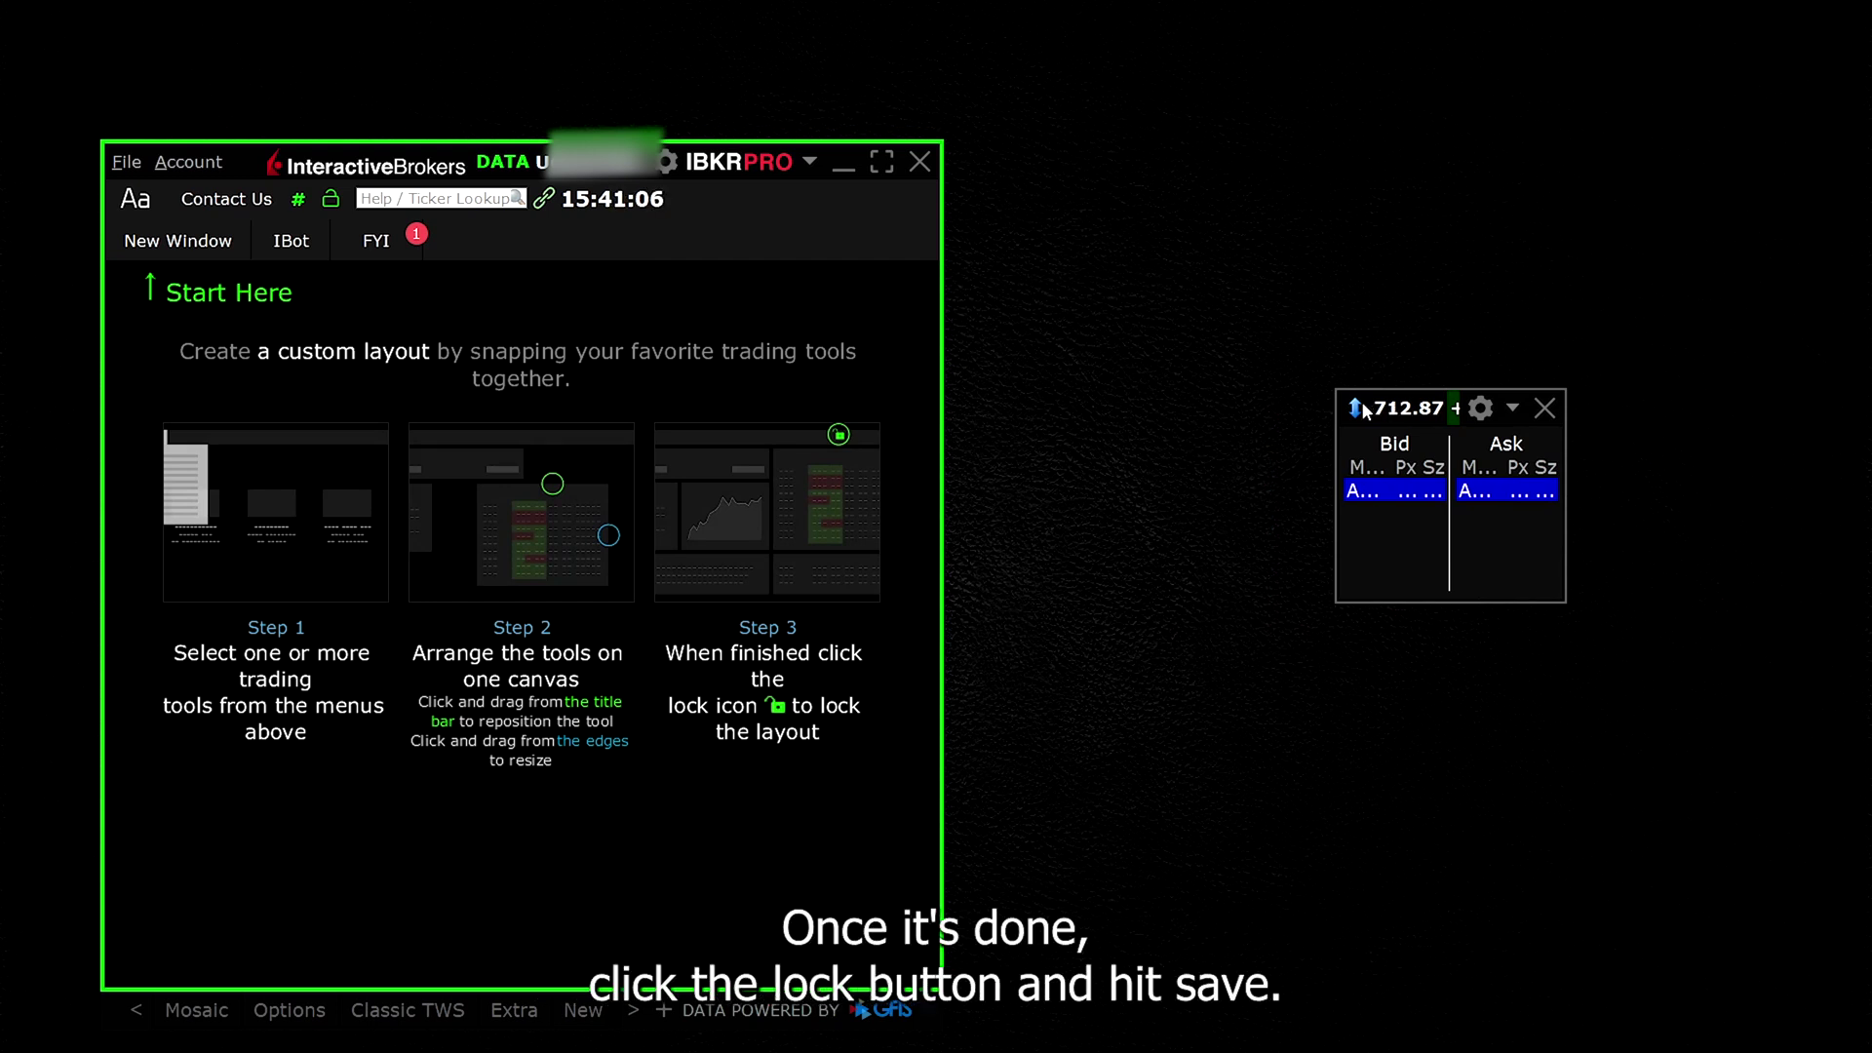
click(330, 198)
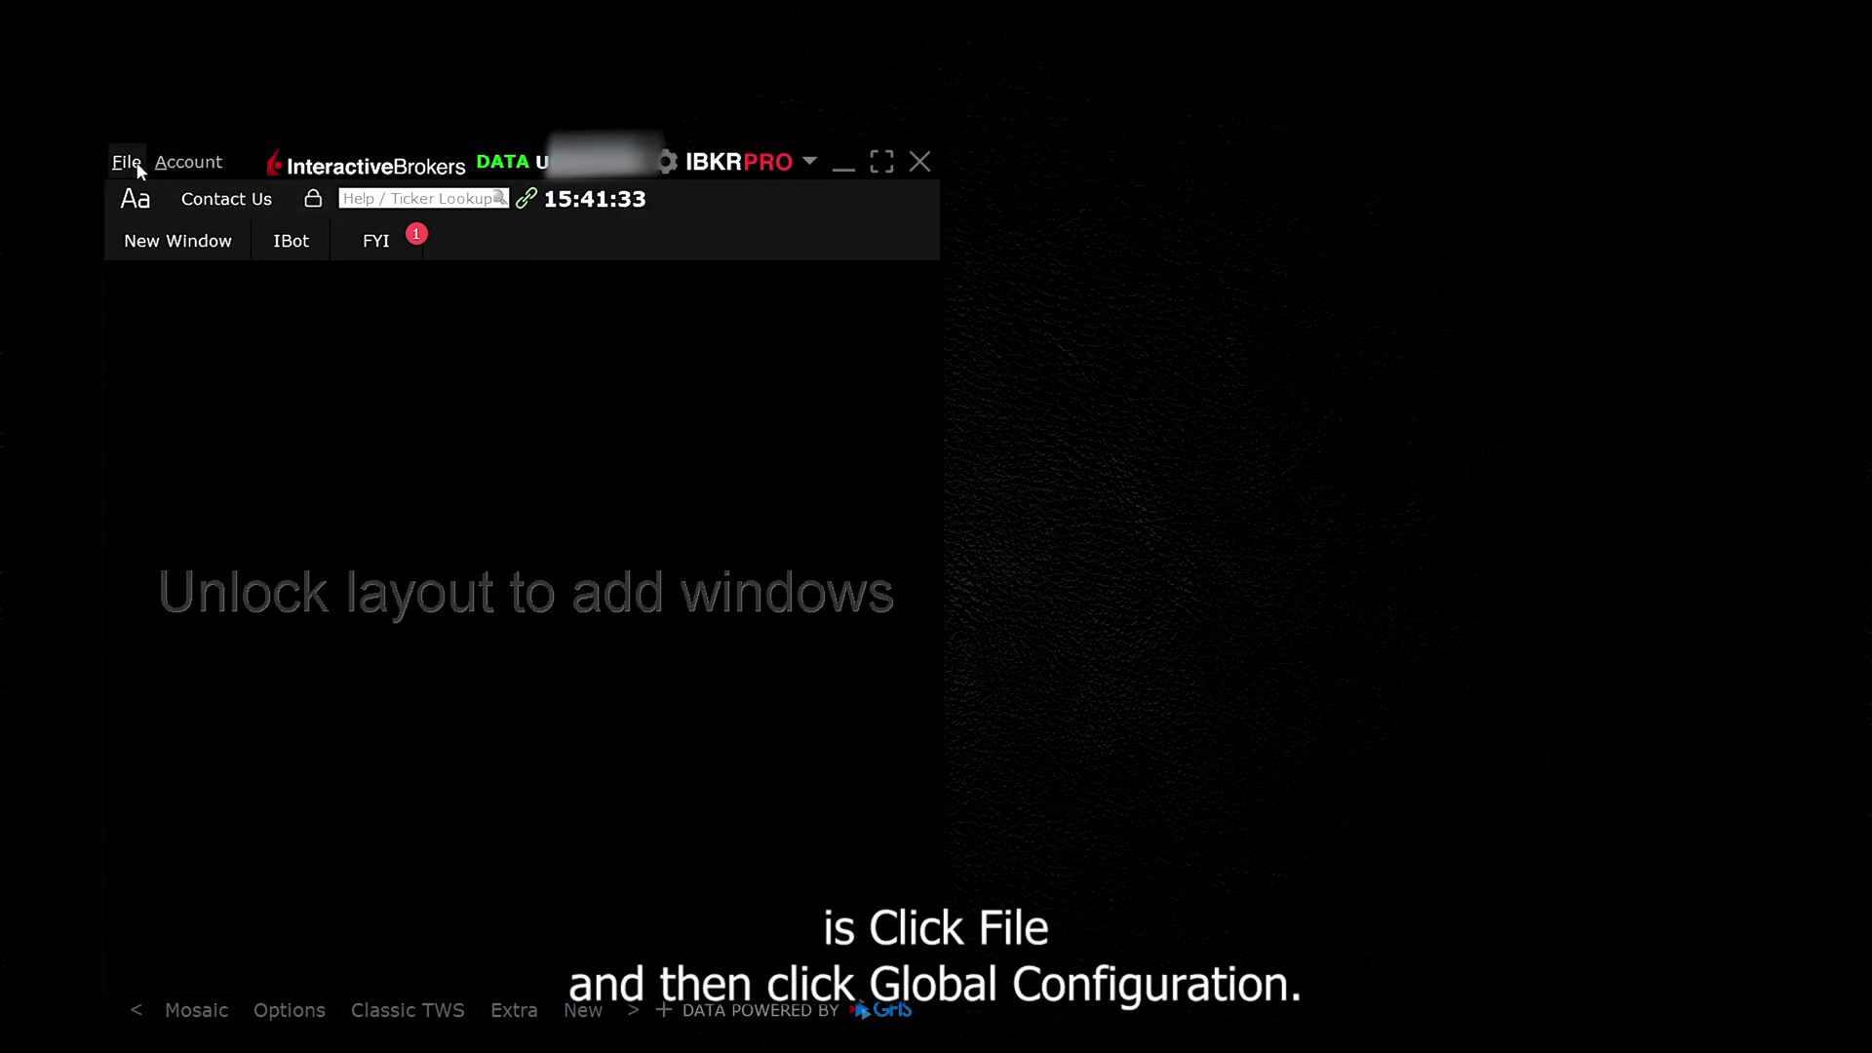
Step: In Global Configuration, enable Bypass Order Precautions for API orders under API > Precautions
click(126, 162)
click(182, 257)
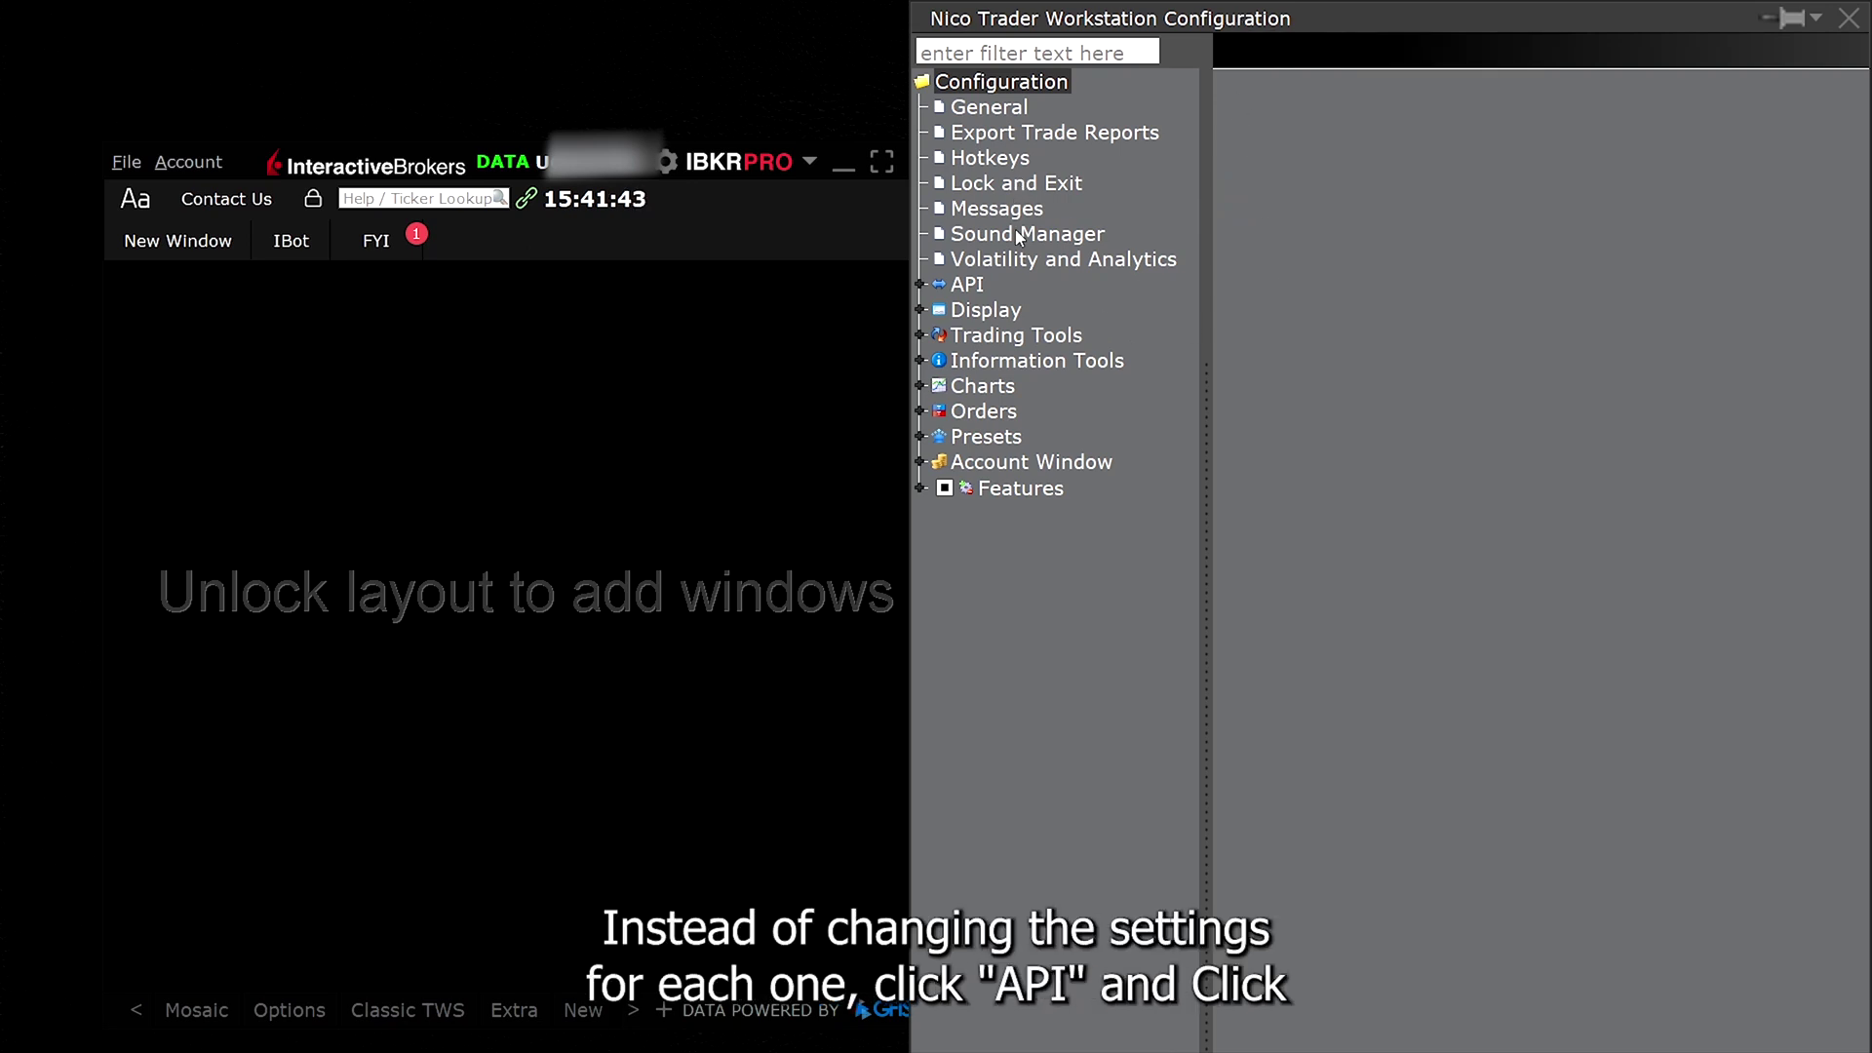
click(967, 285)
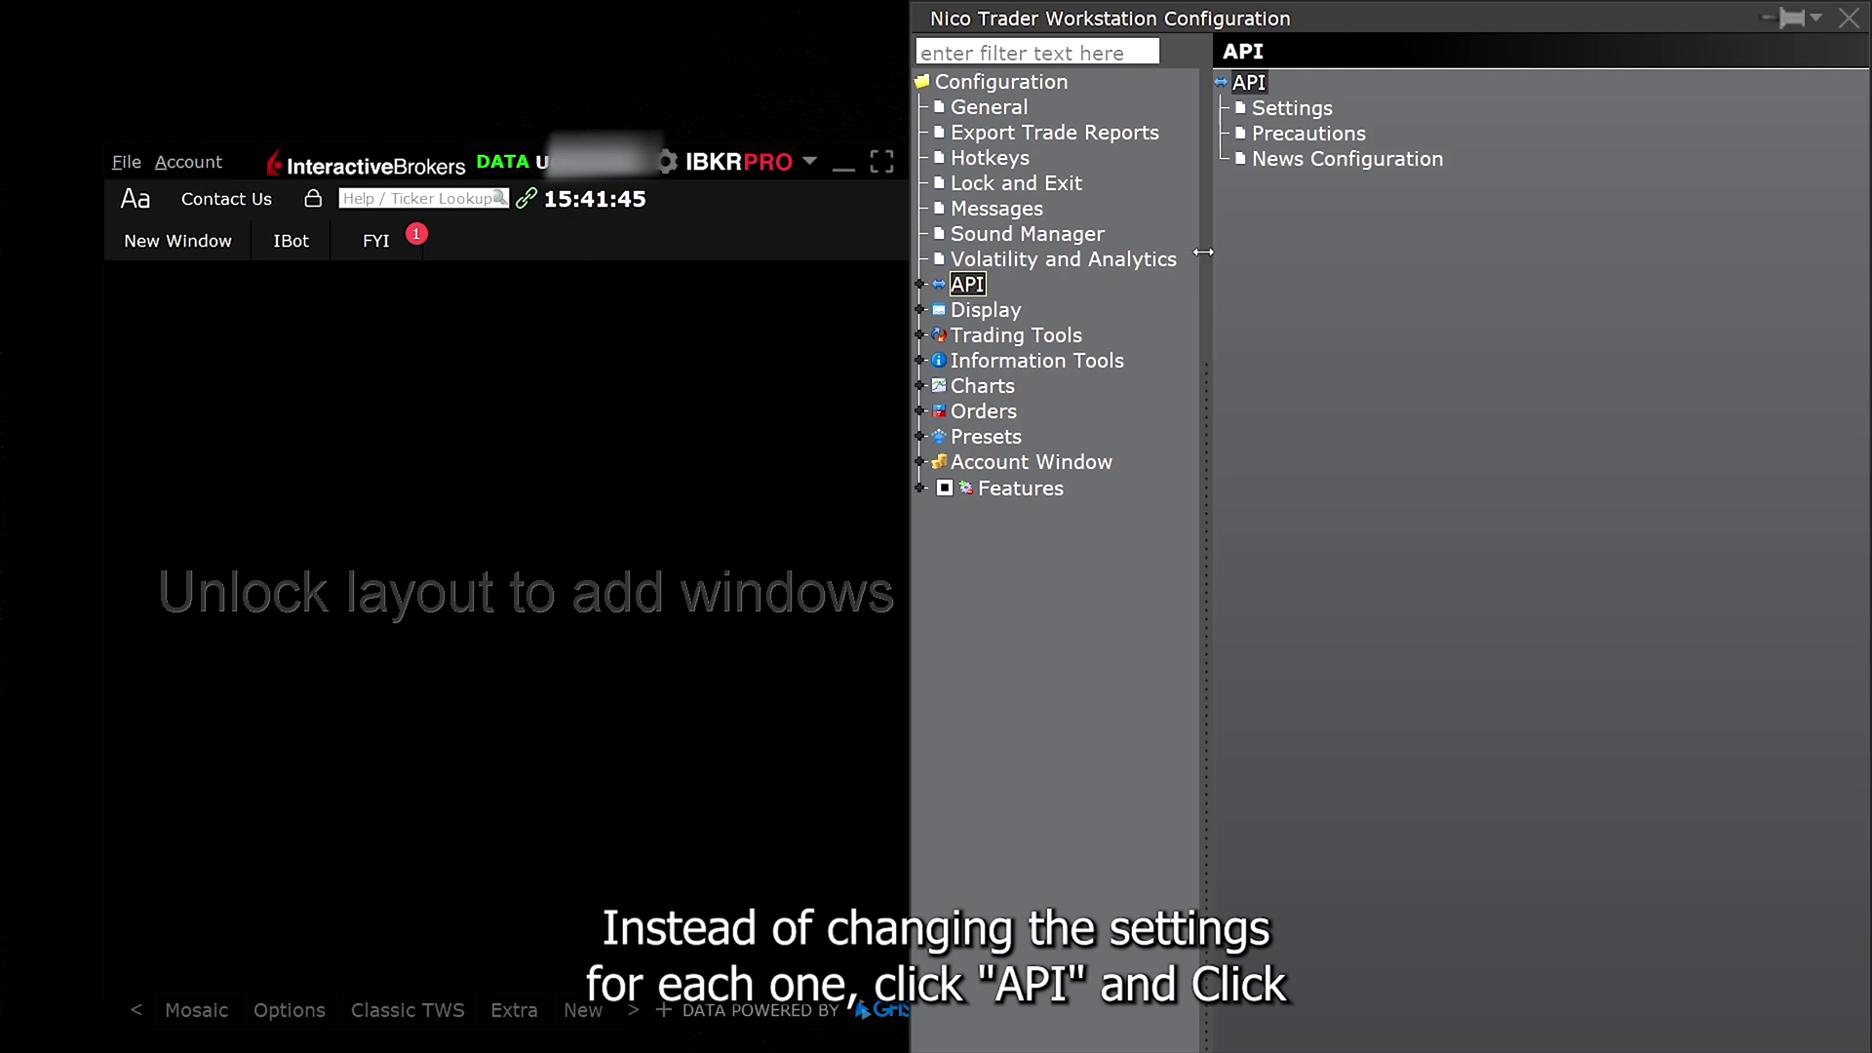
click(1276, 144)
click(823, 113)
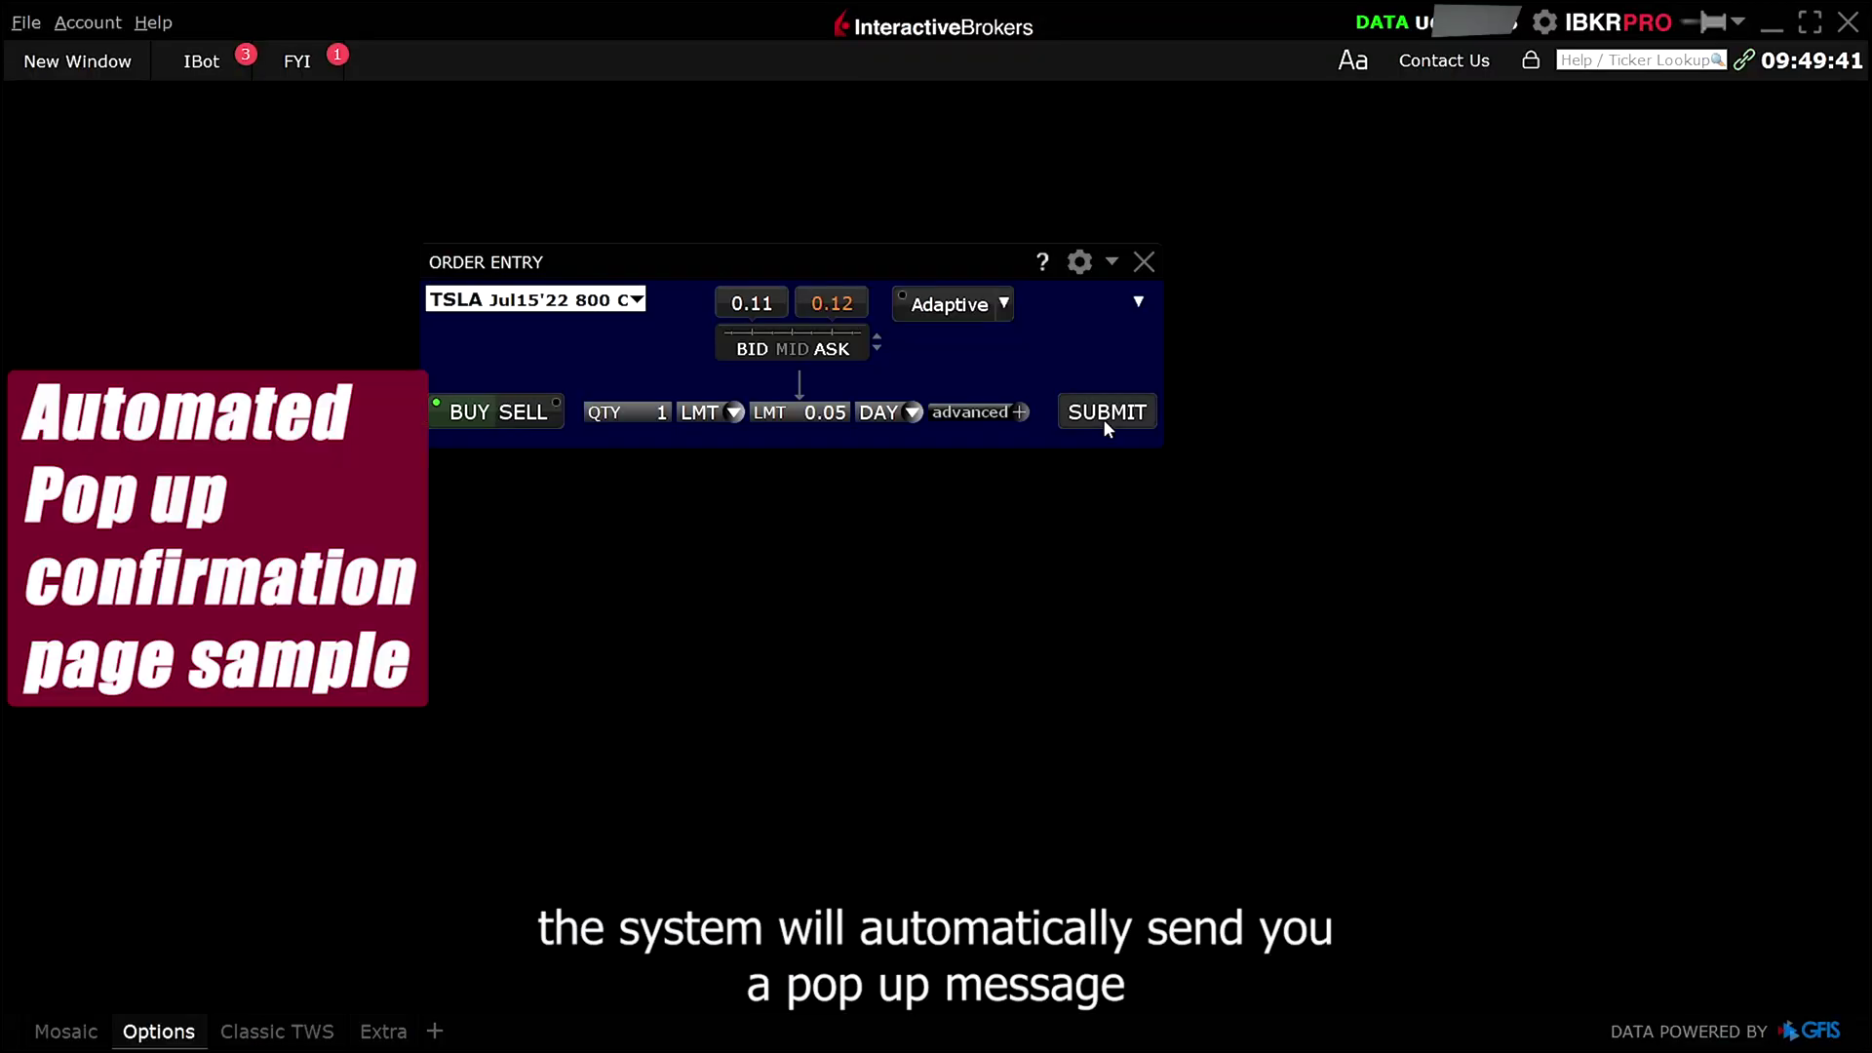
click(1103, 412)
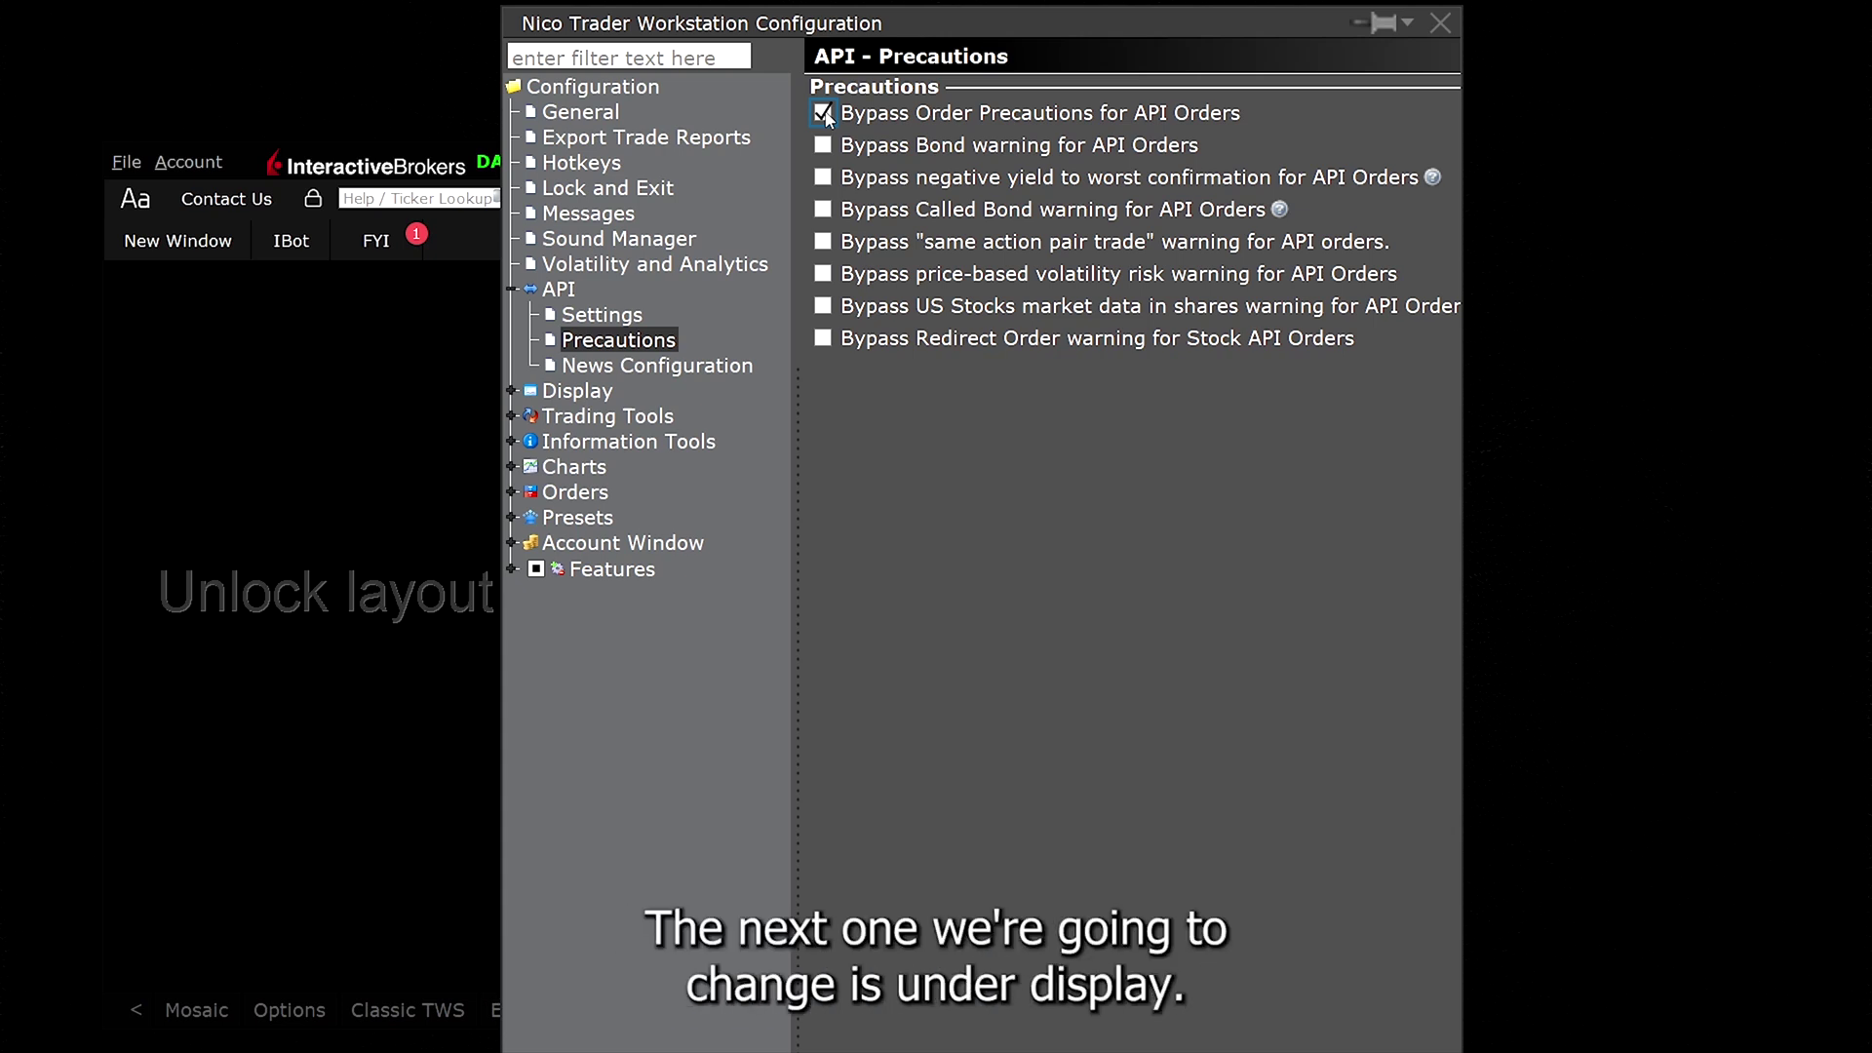
Step: Uncheck Display tick-dots under Display > Ticker Row so prices show in colour
click(585, 392)
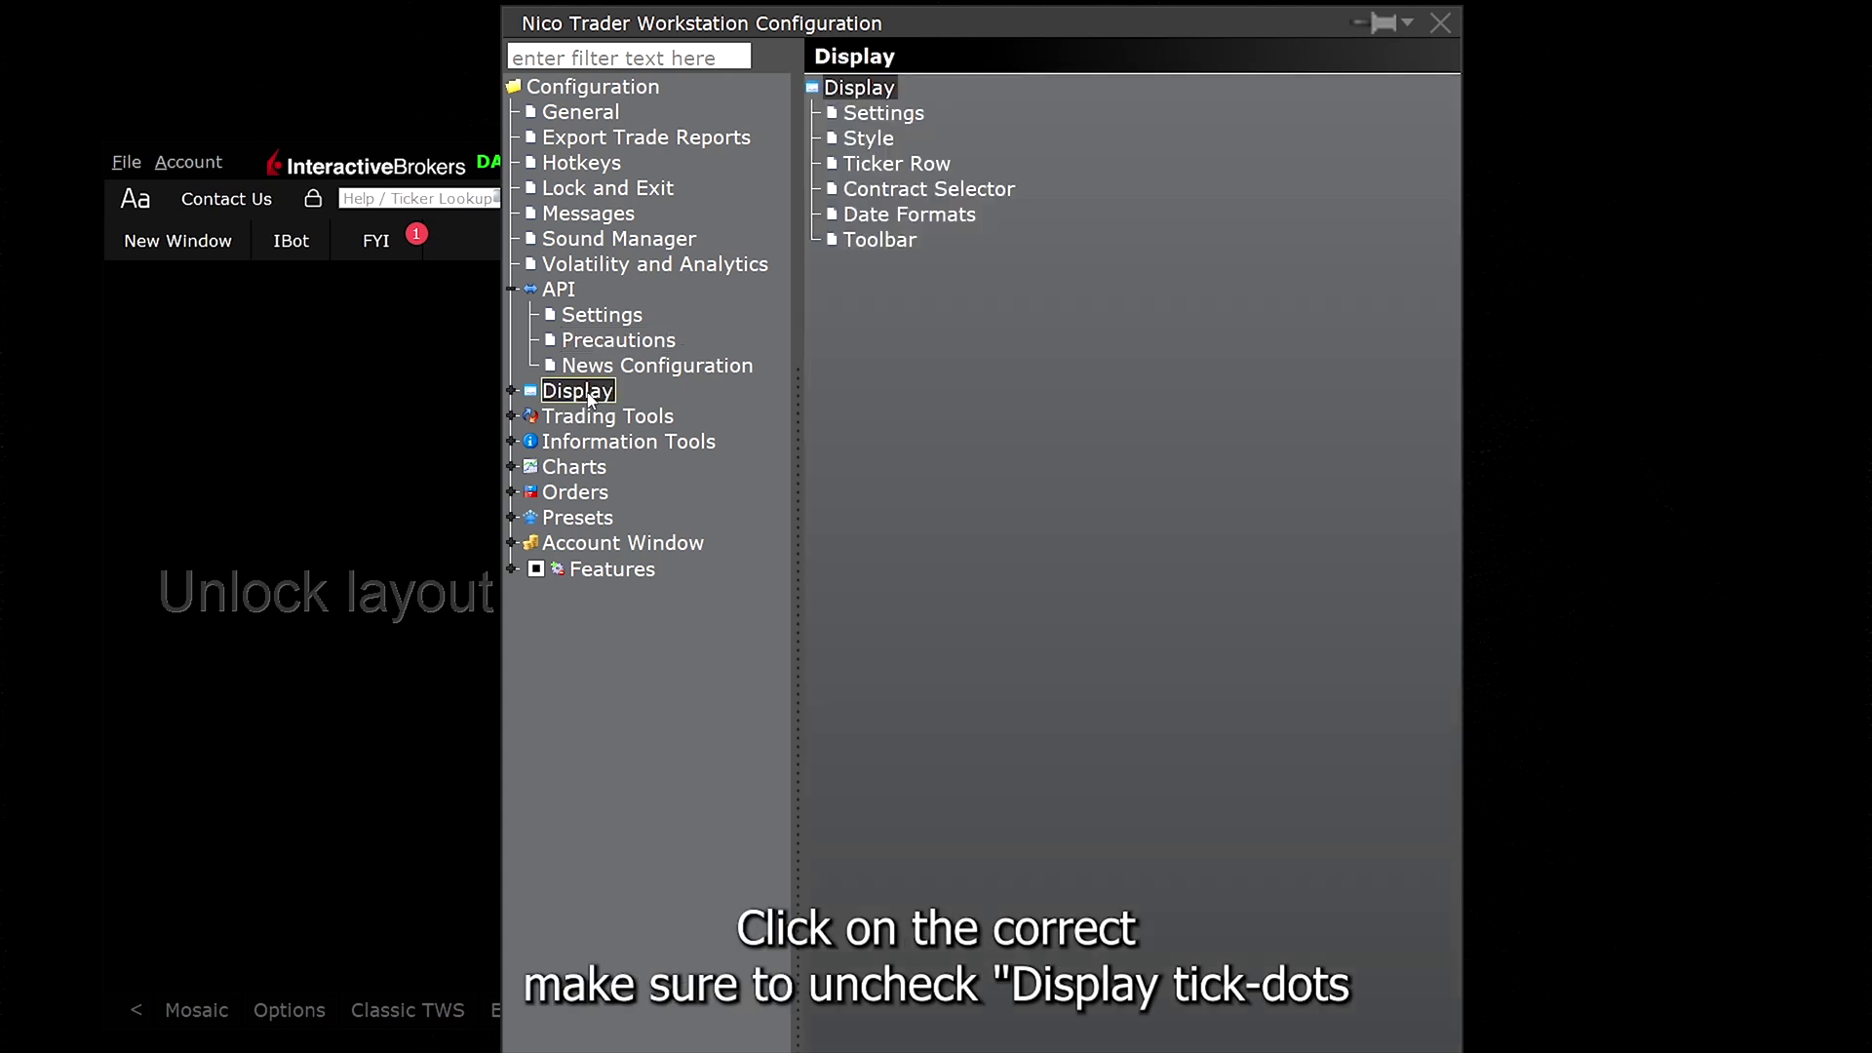
click(888, 168)
click(822, 177)
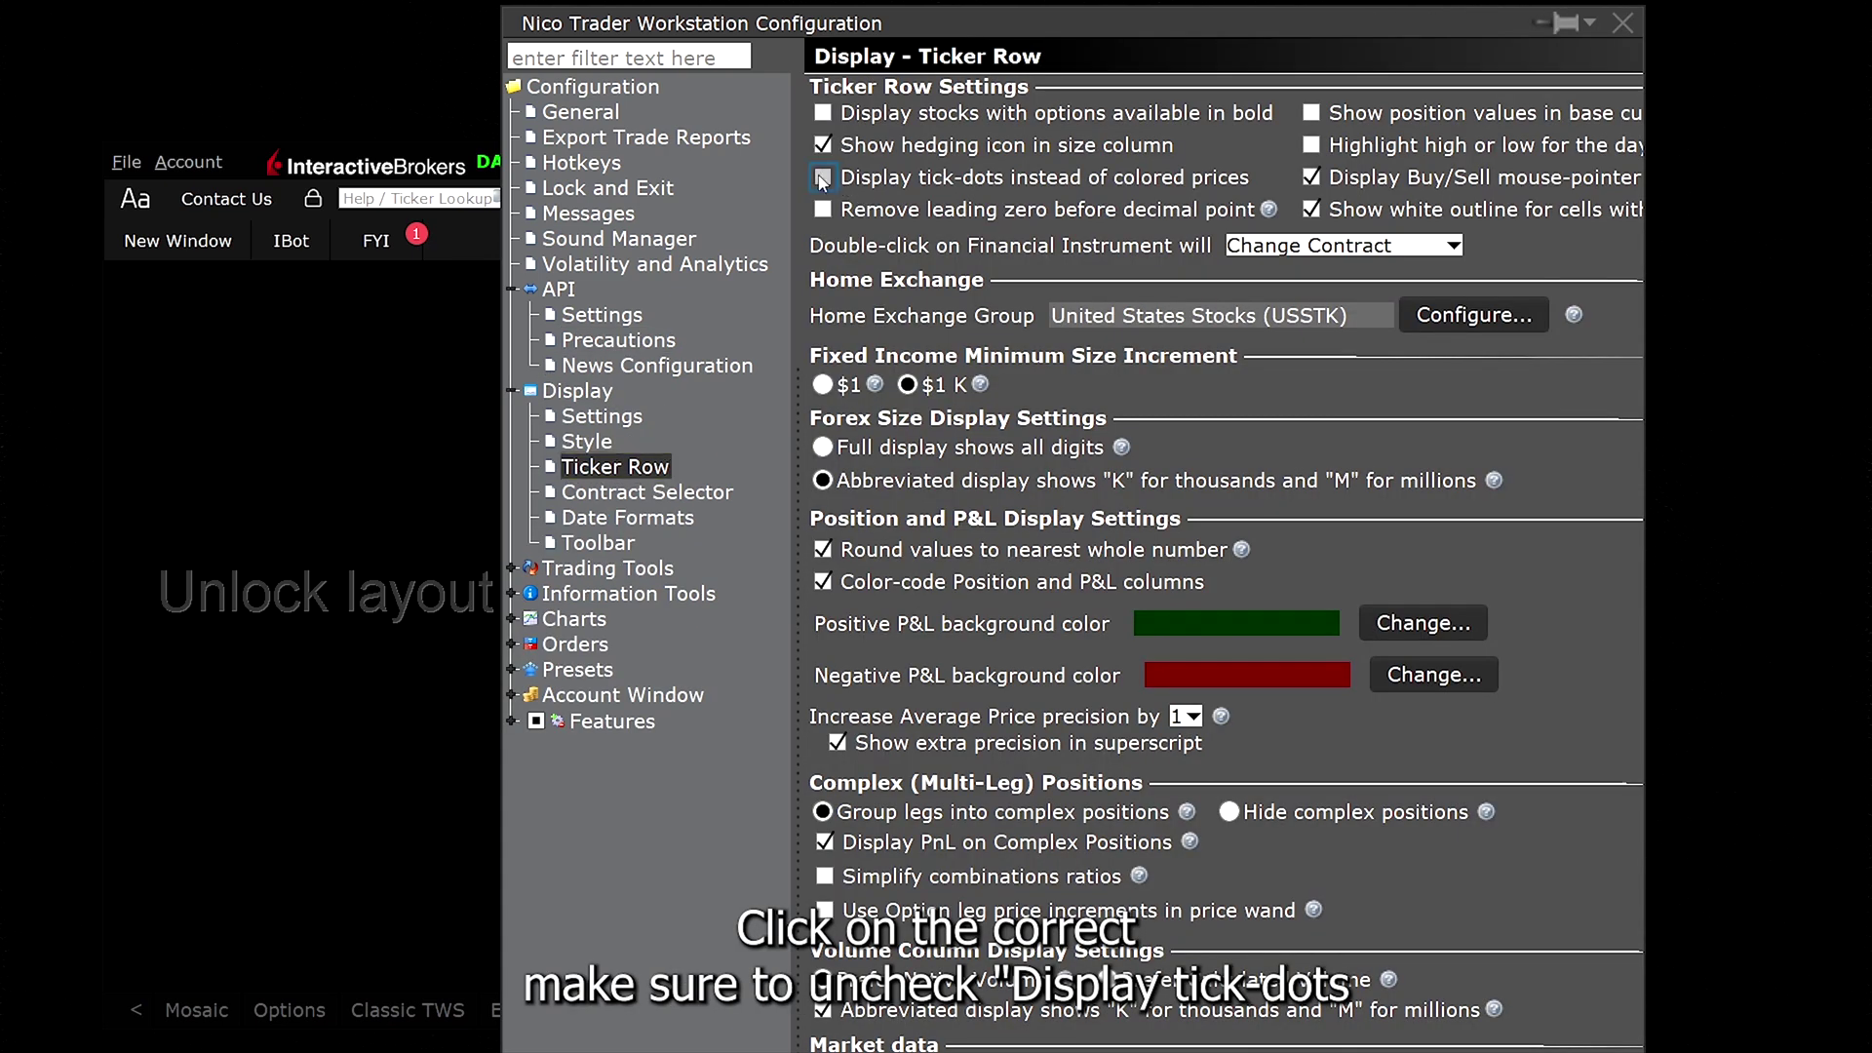
click(825, 179)
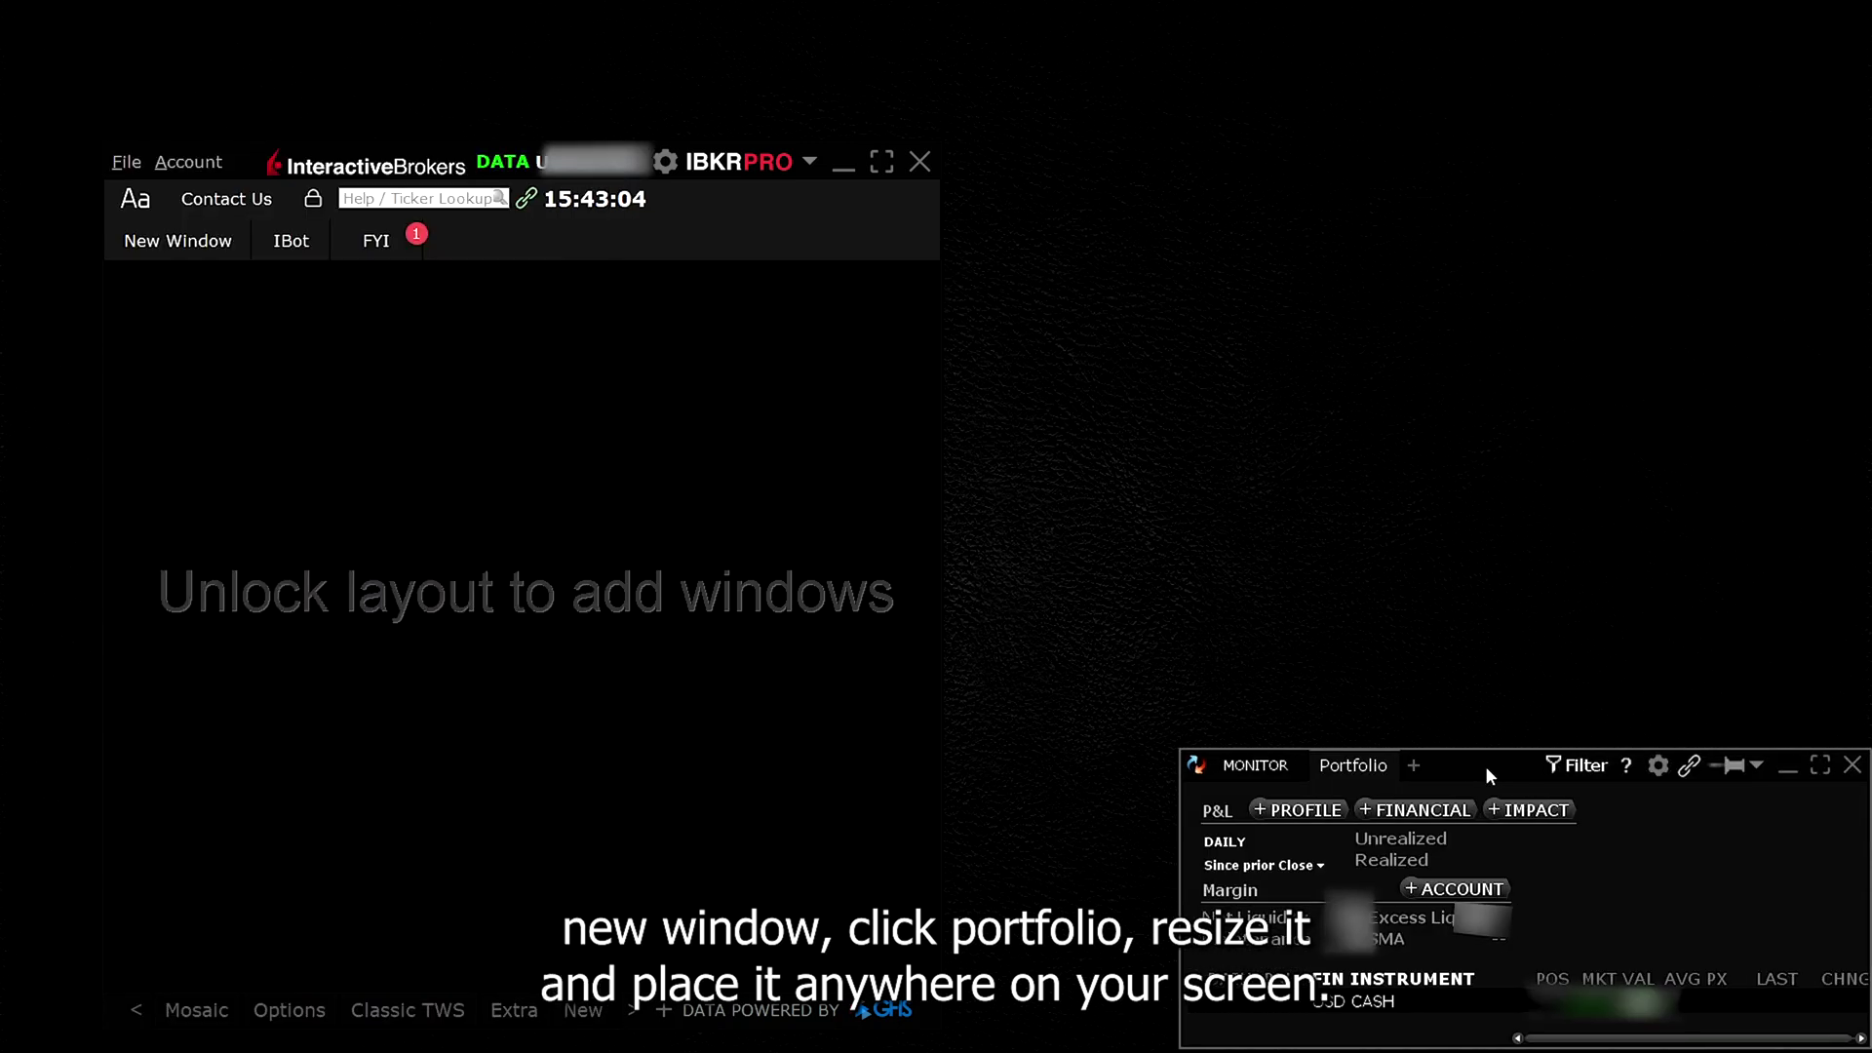
Step: Open an Orders window from Order Management
drag(1484, 764, 1480, 767)
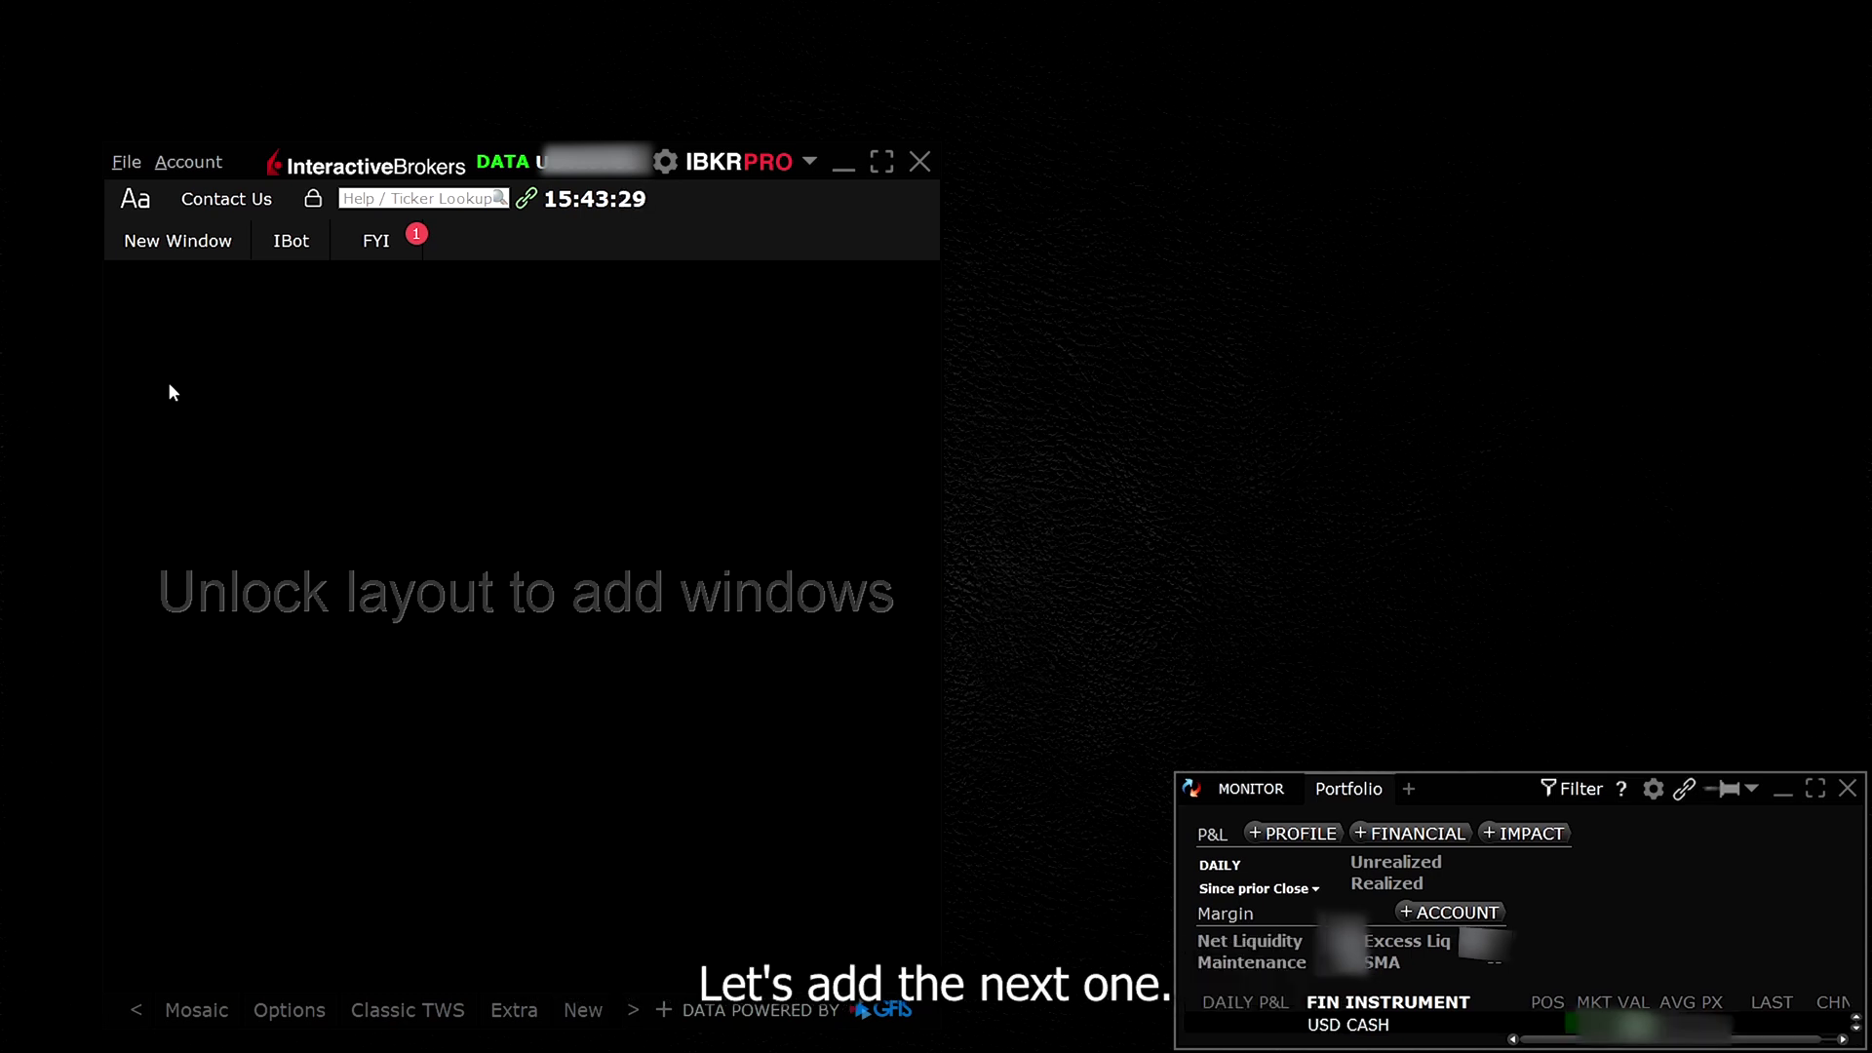
click(179, 240)
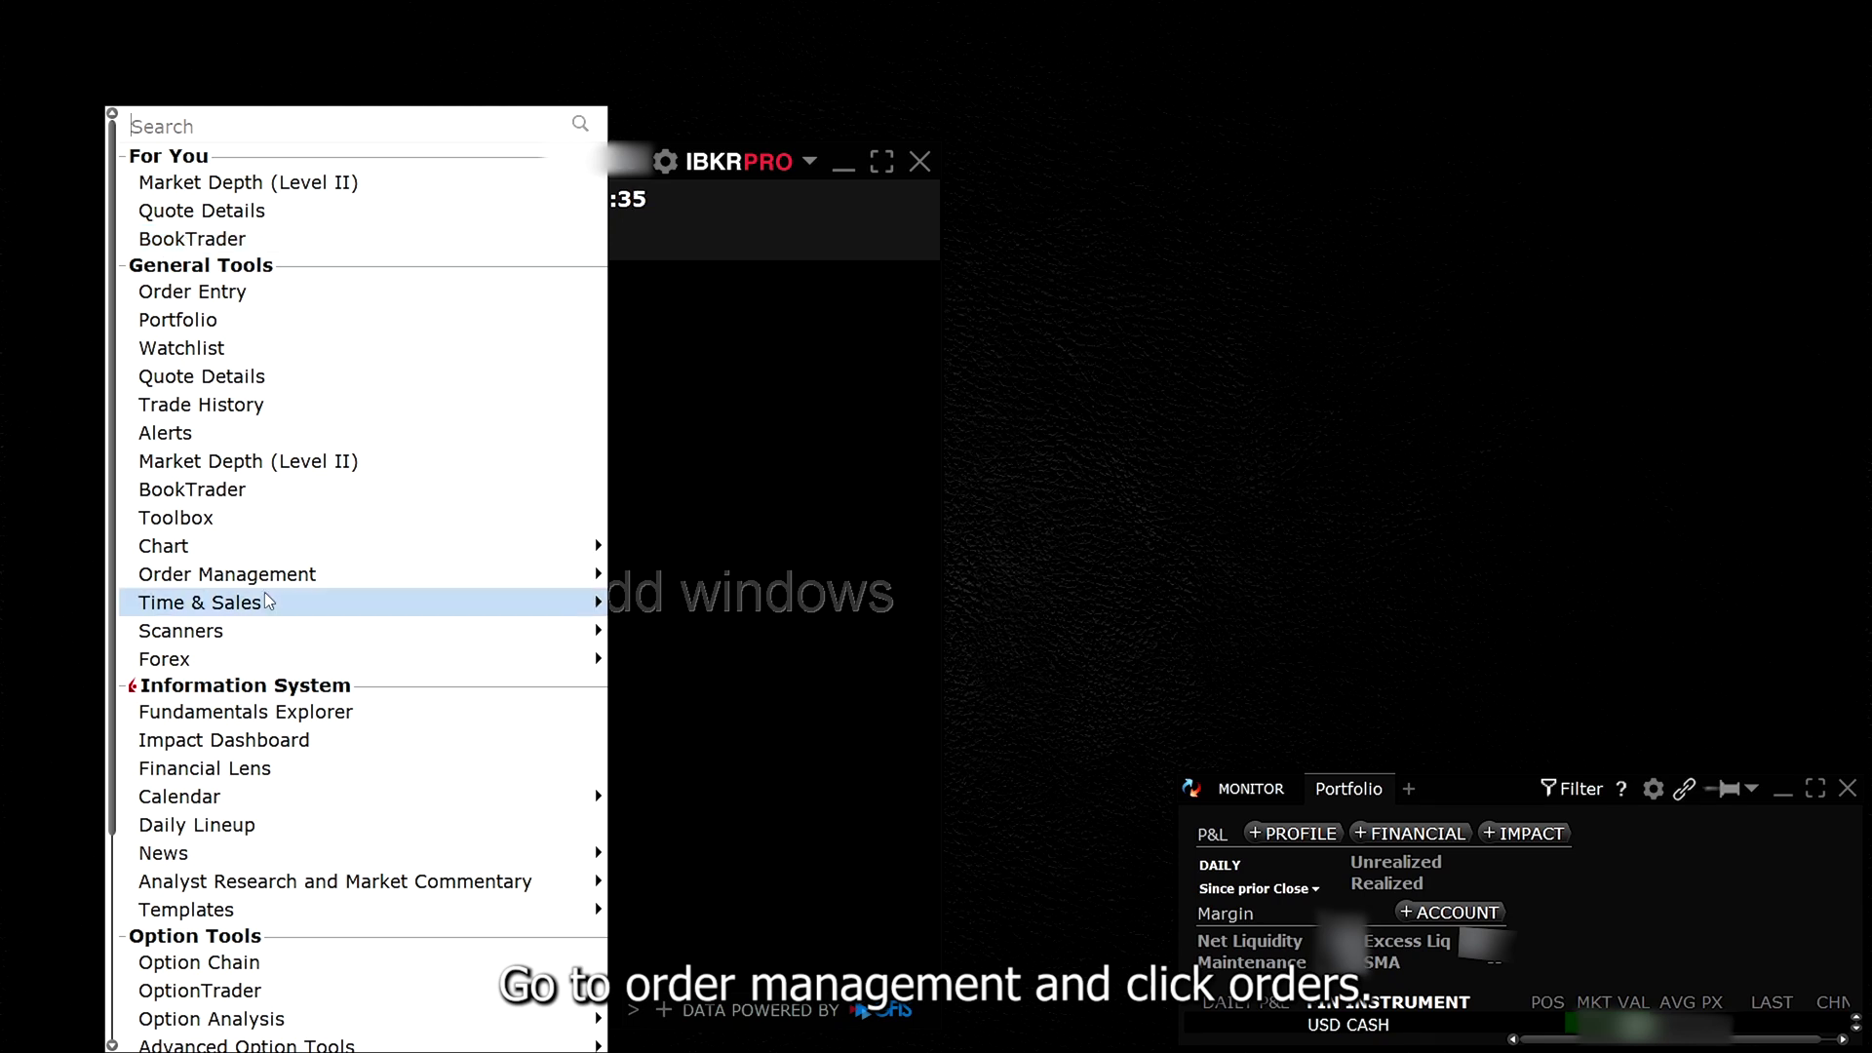
mouse_move(292, 574)
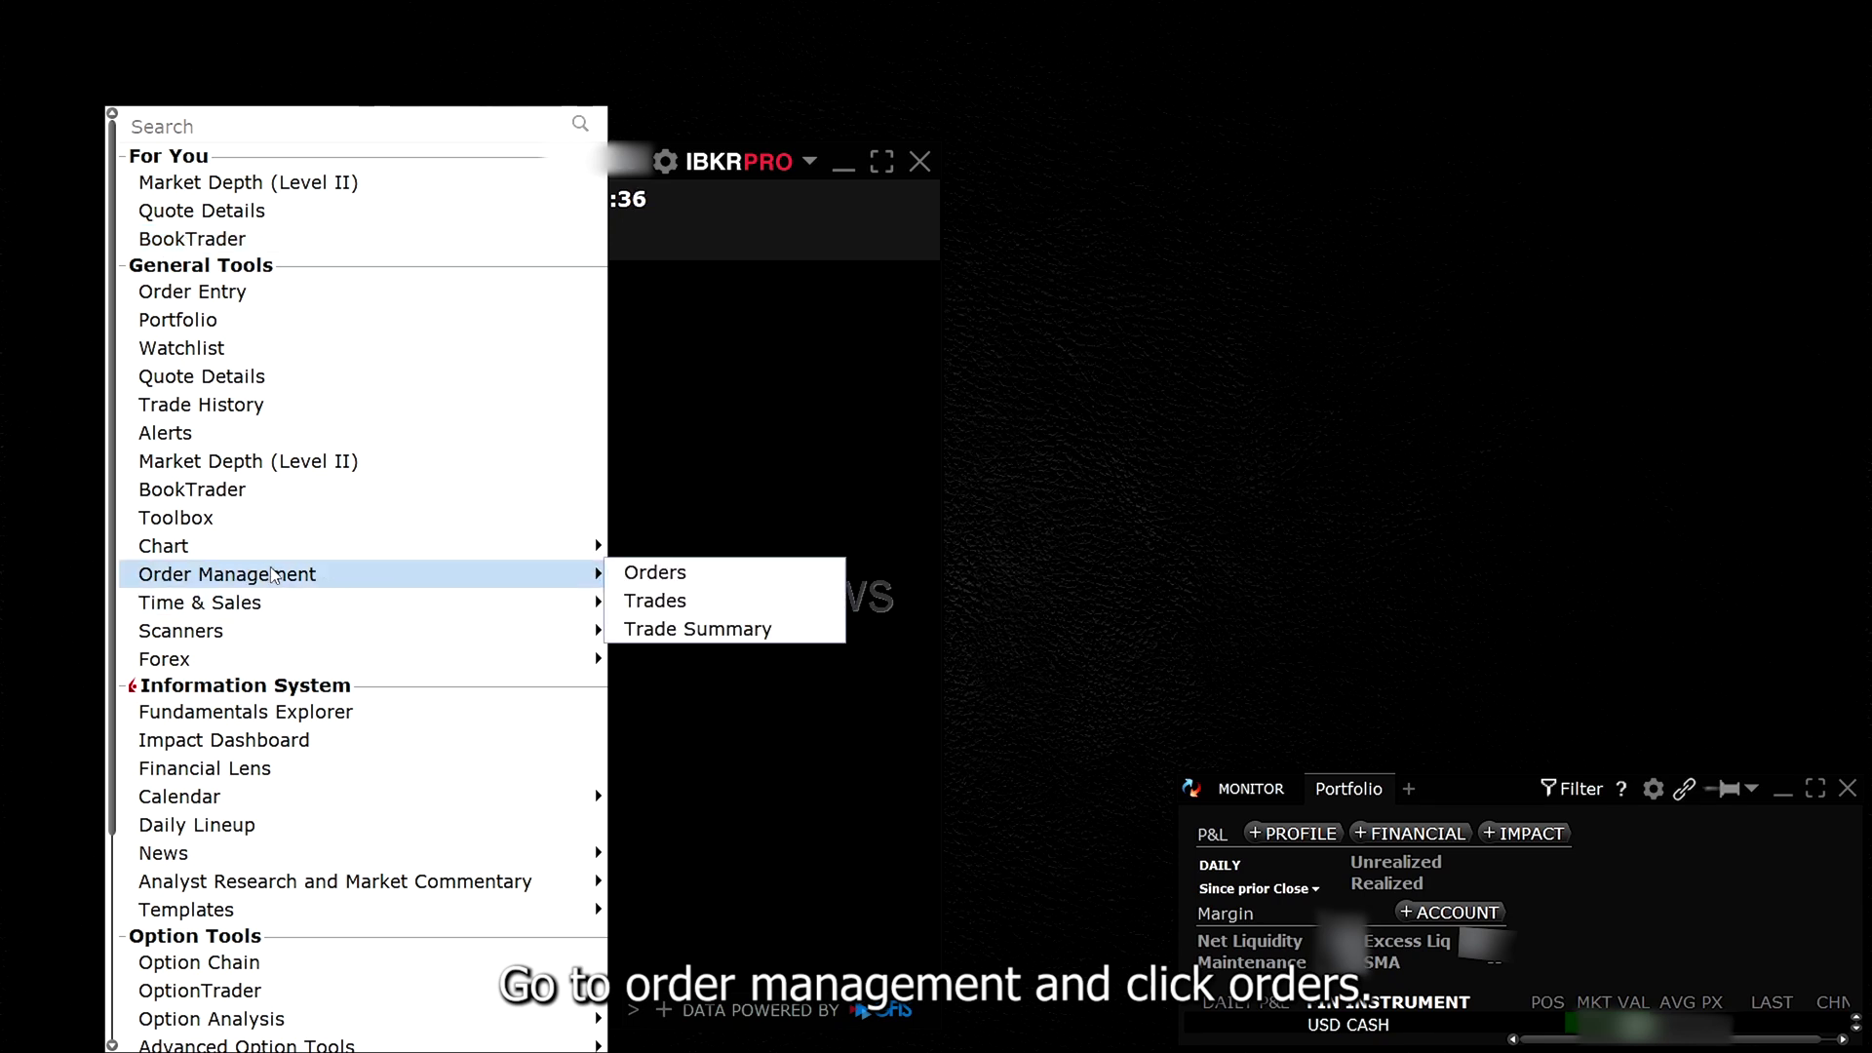
click(648, 572)
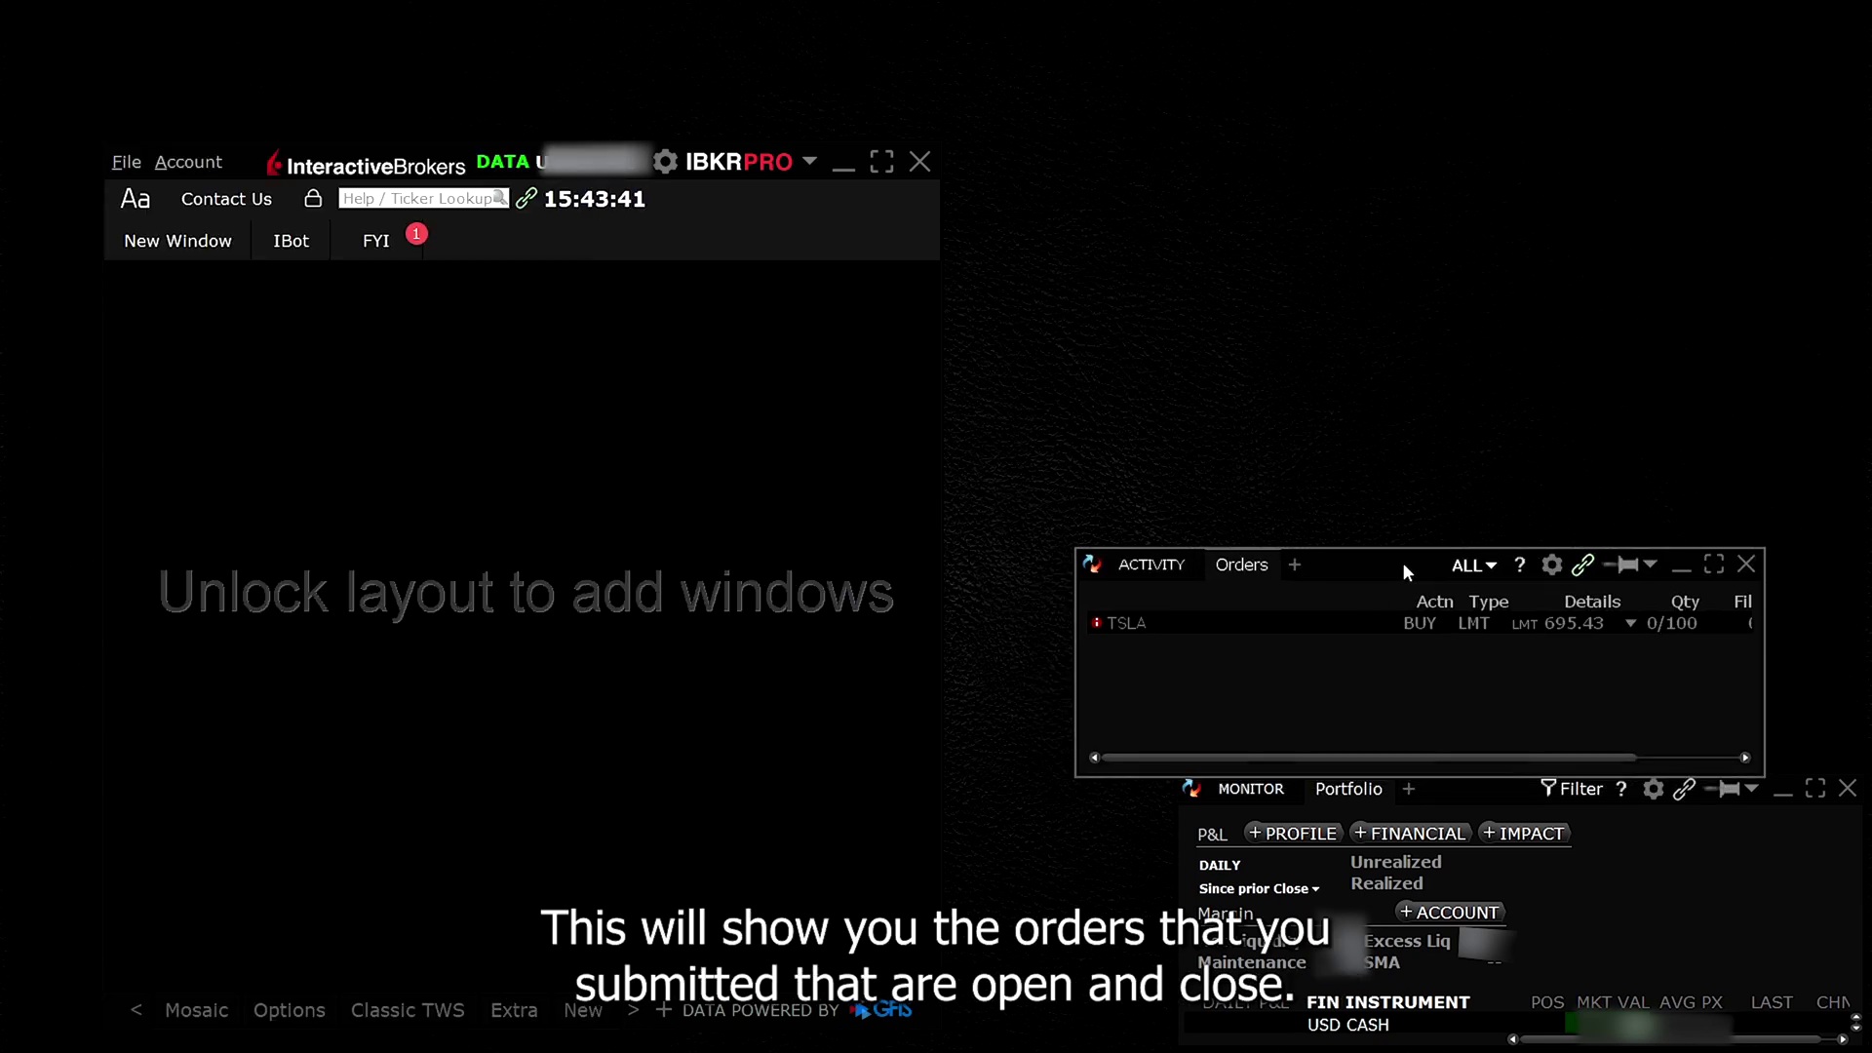
Step: Place the Orders window above Portfolio and add a Trades tab to it
drag(1402, 561, 1505, 552)
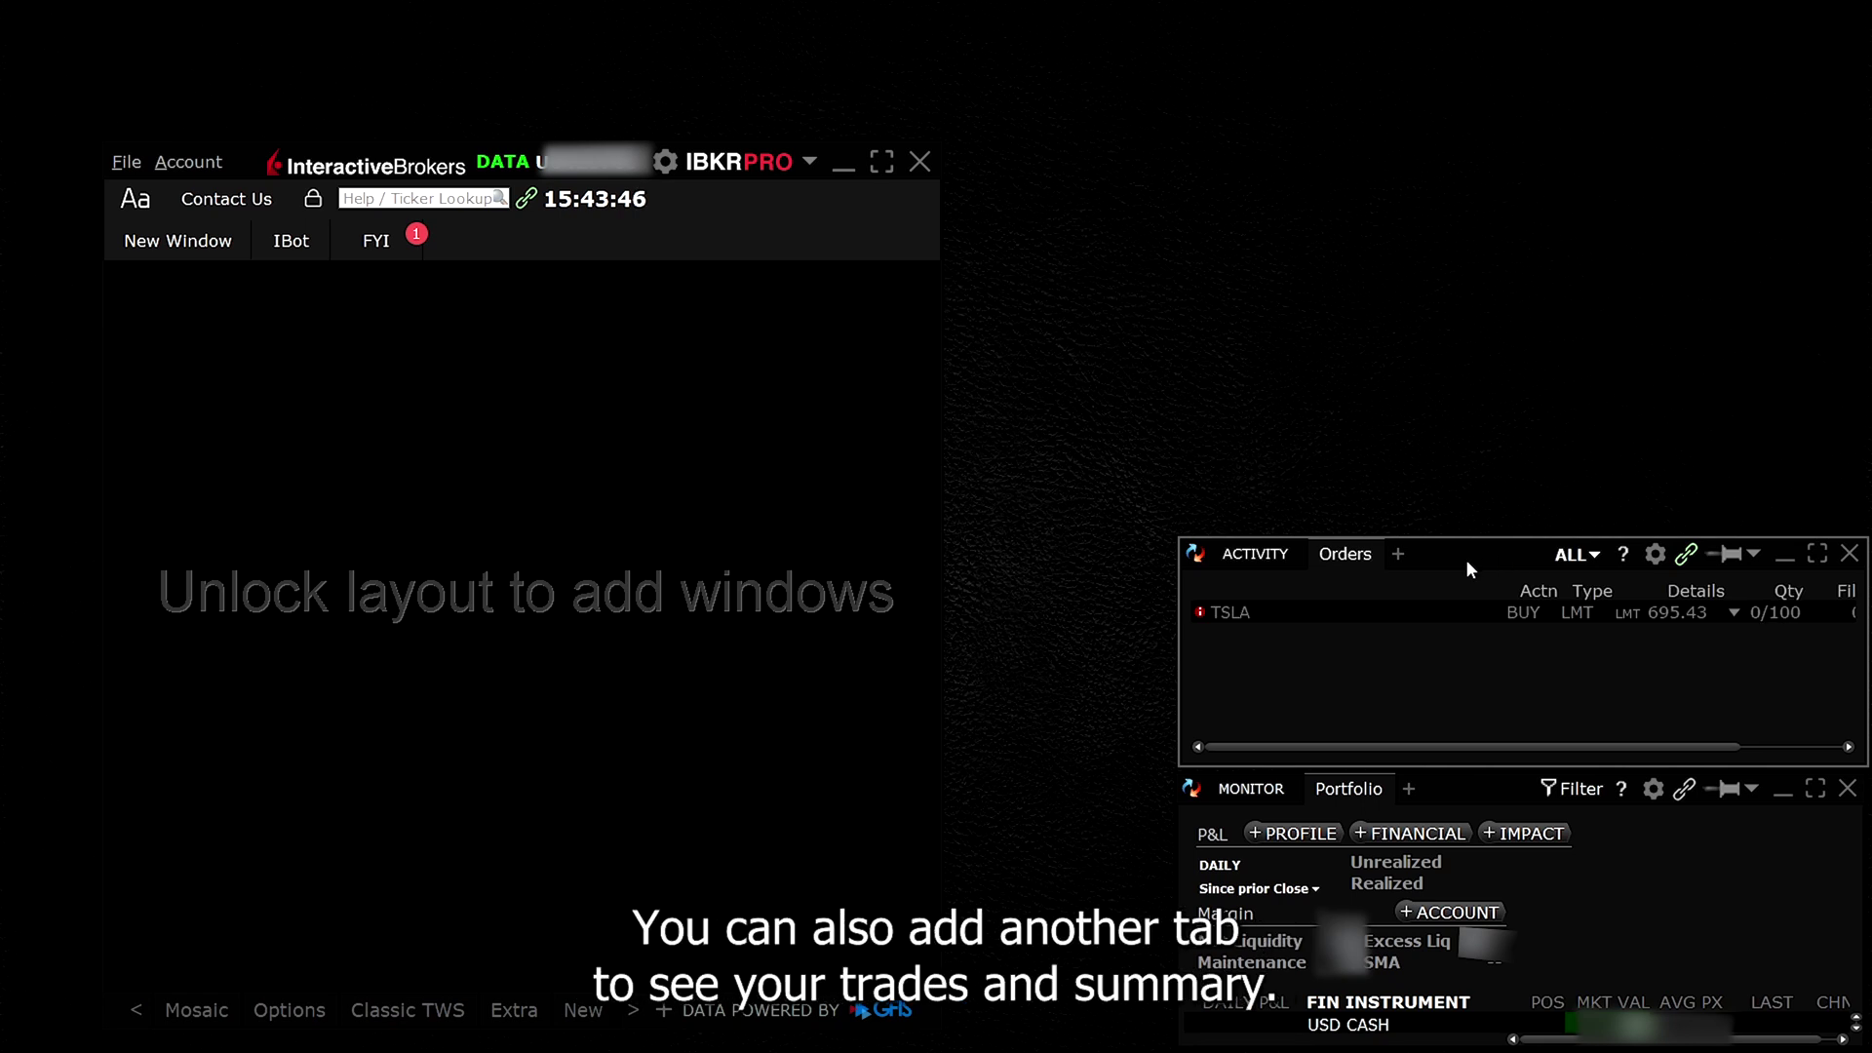
click(1397, 554)
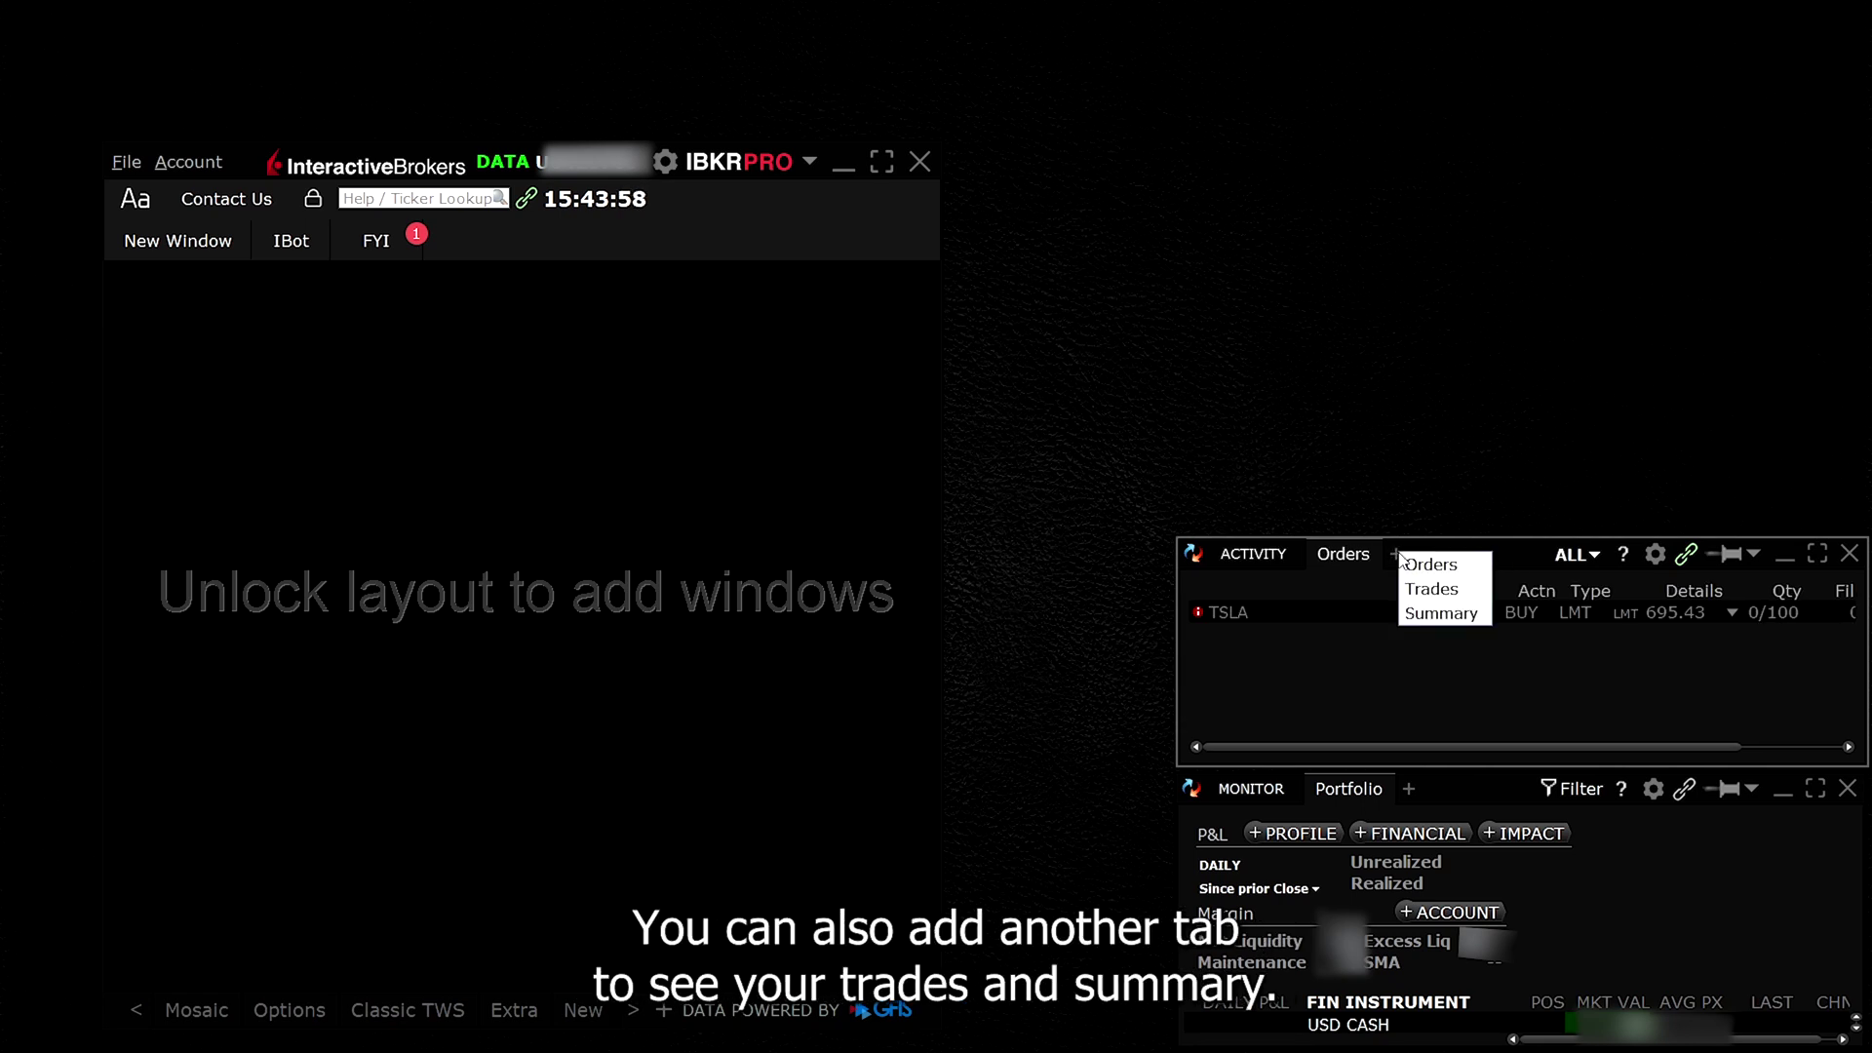
click(1432, 589)
Step: Add an Order Entry window and fit it into the right column above the activity panel
click(178, 241)
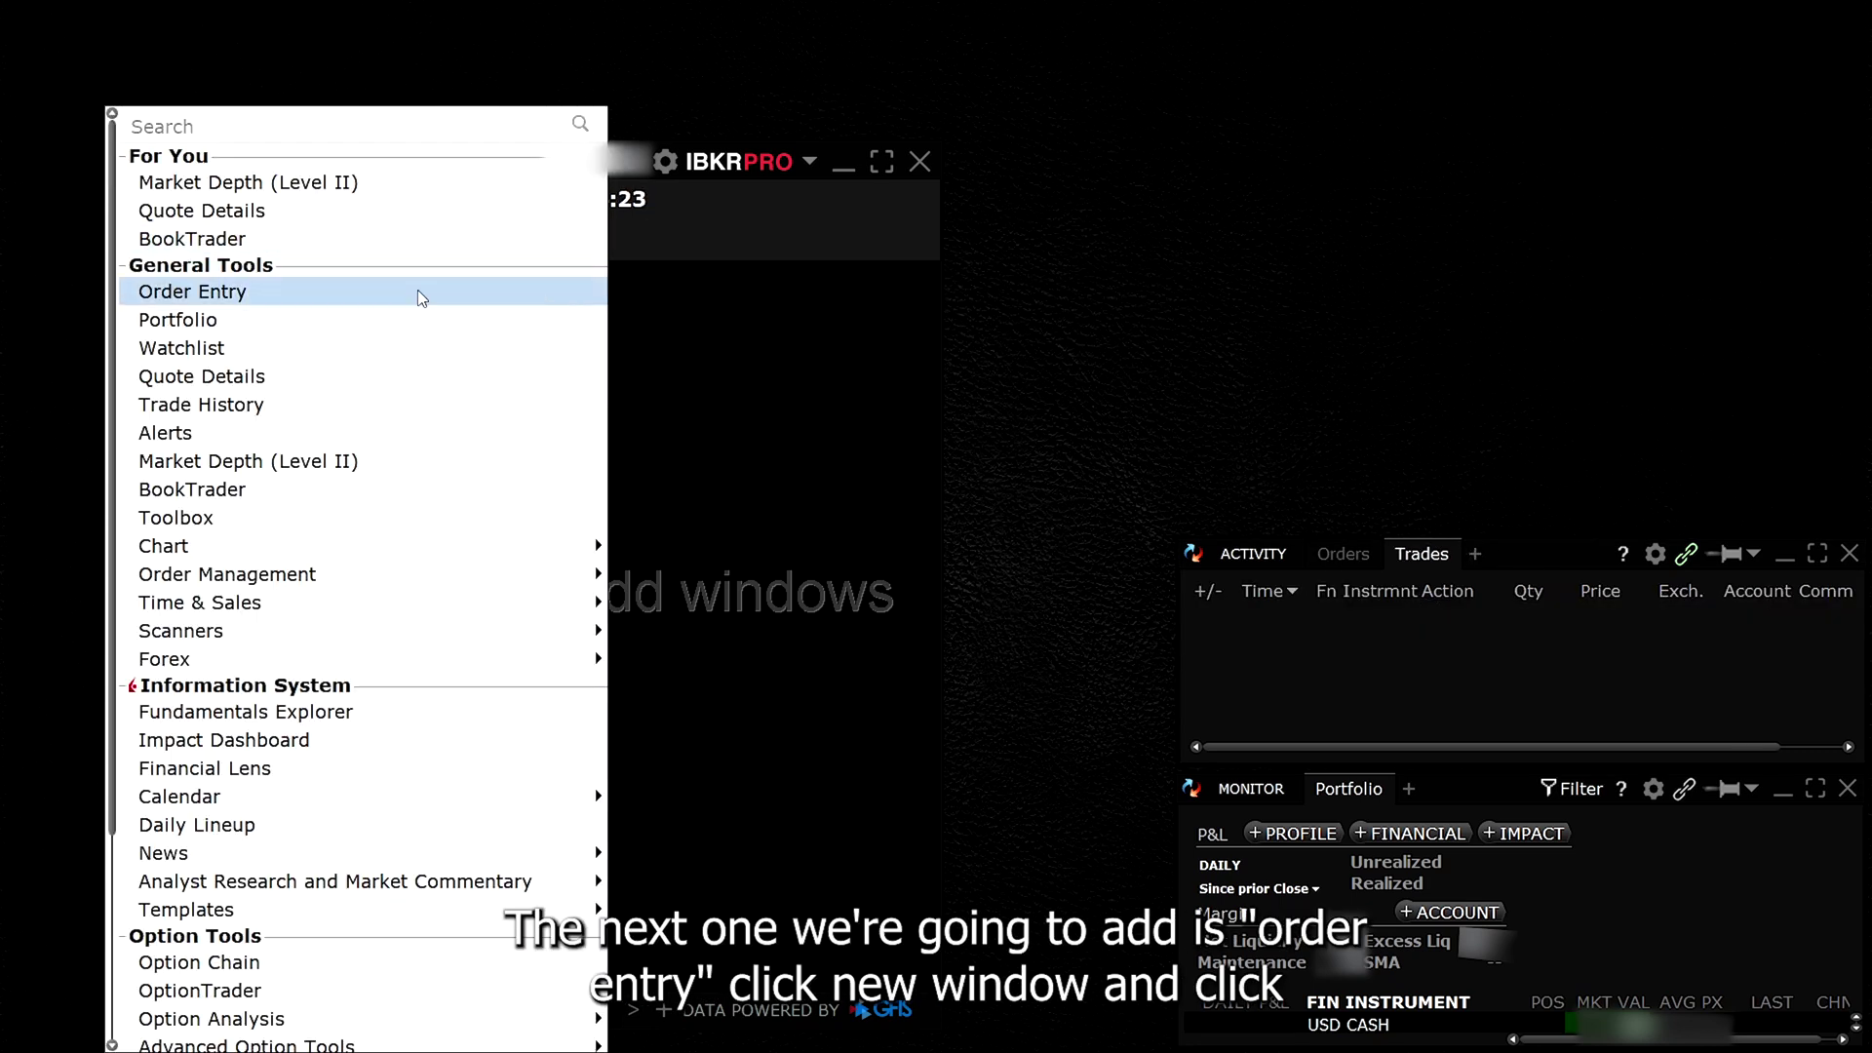
click(417, 292)
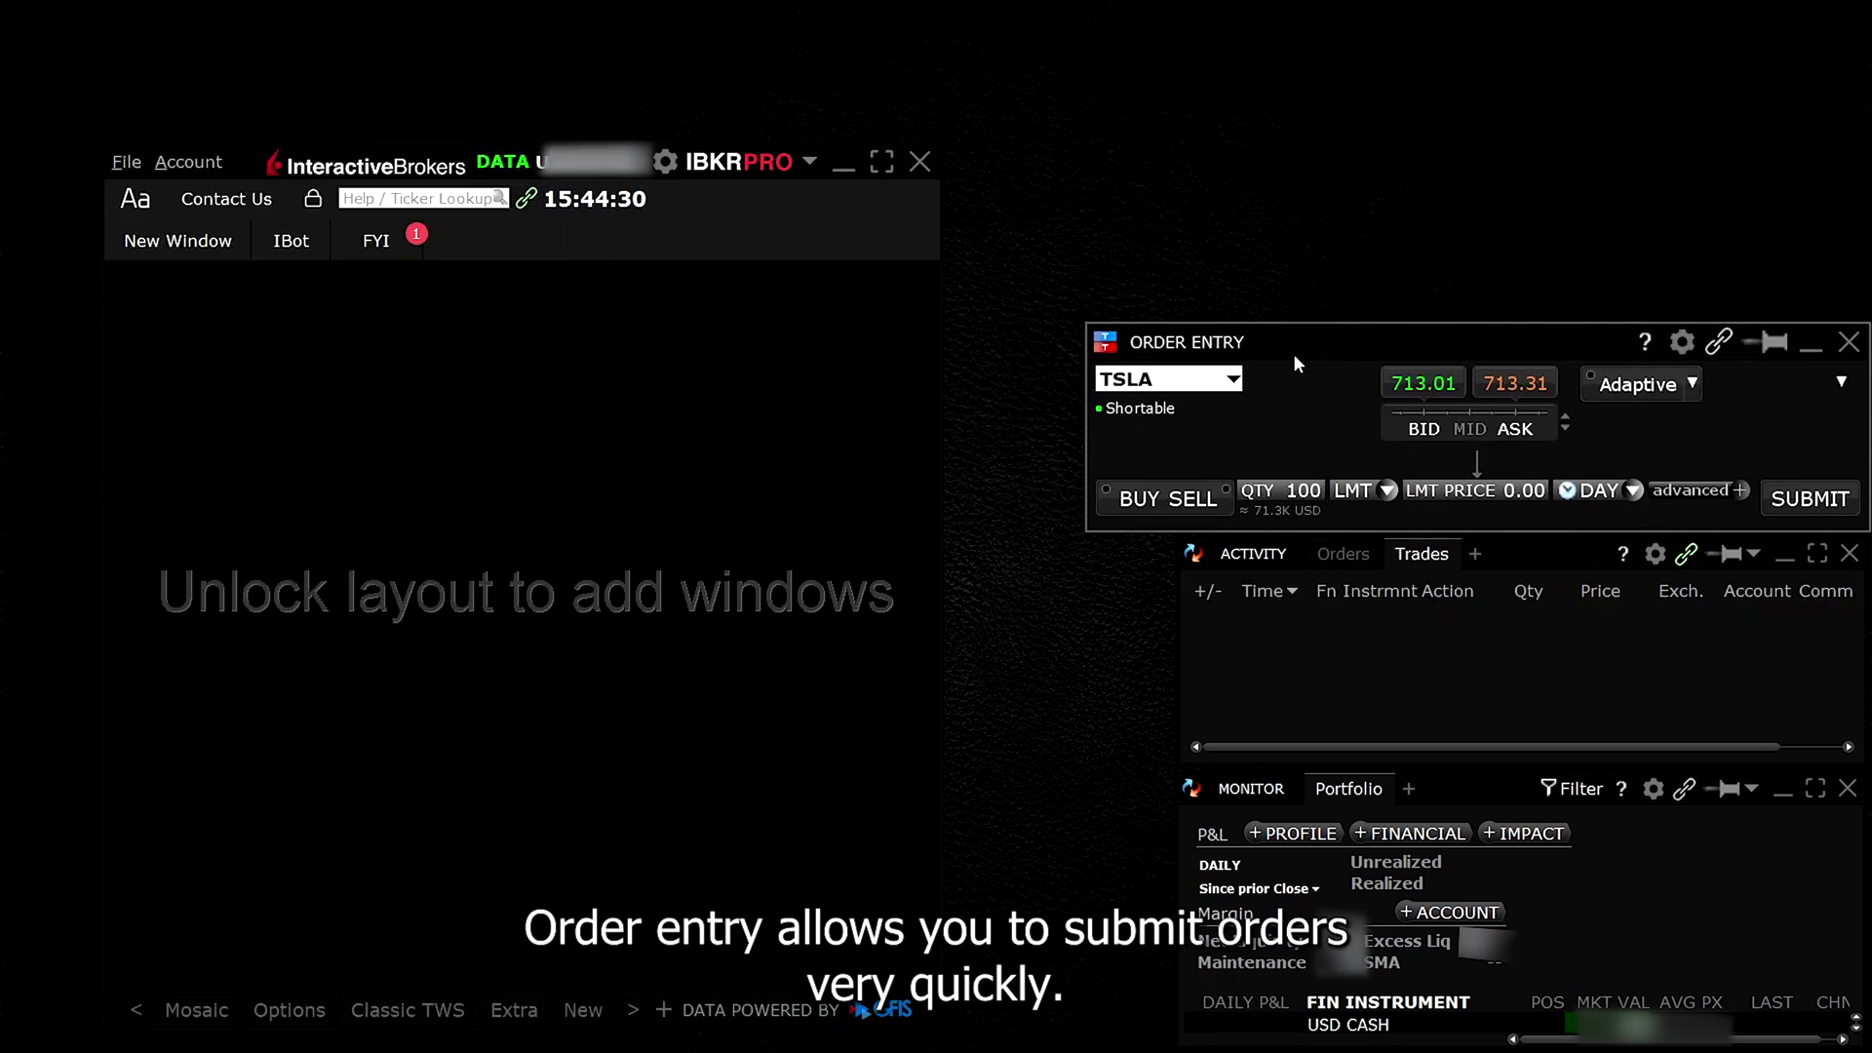
drag(1096, 415, 1177, 418)
drag(1467, 349, 1467, 349)
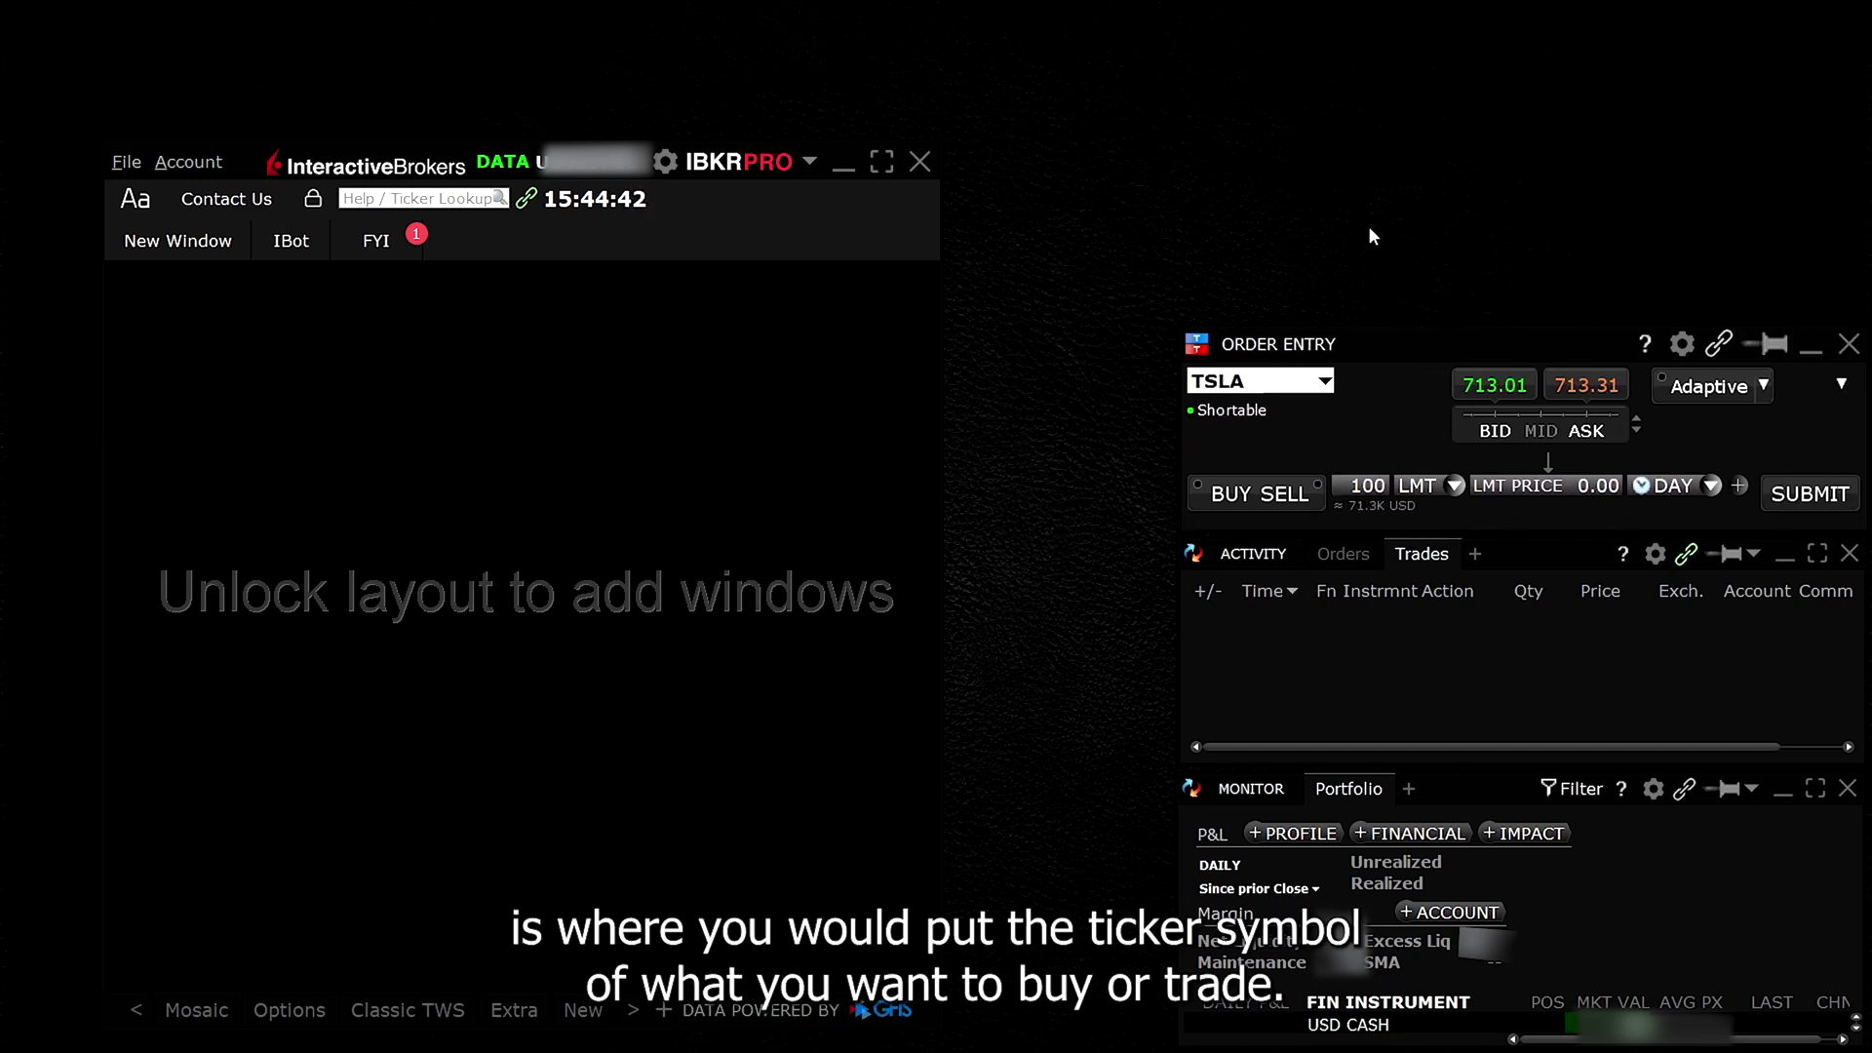
Step: Set the order to BUY 5 shares of TSLA
click(1247, 383)
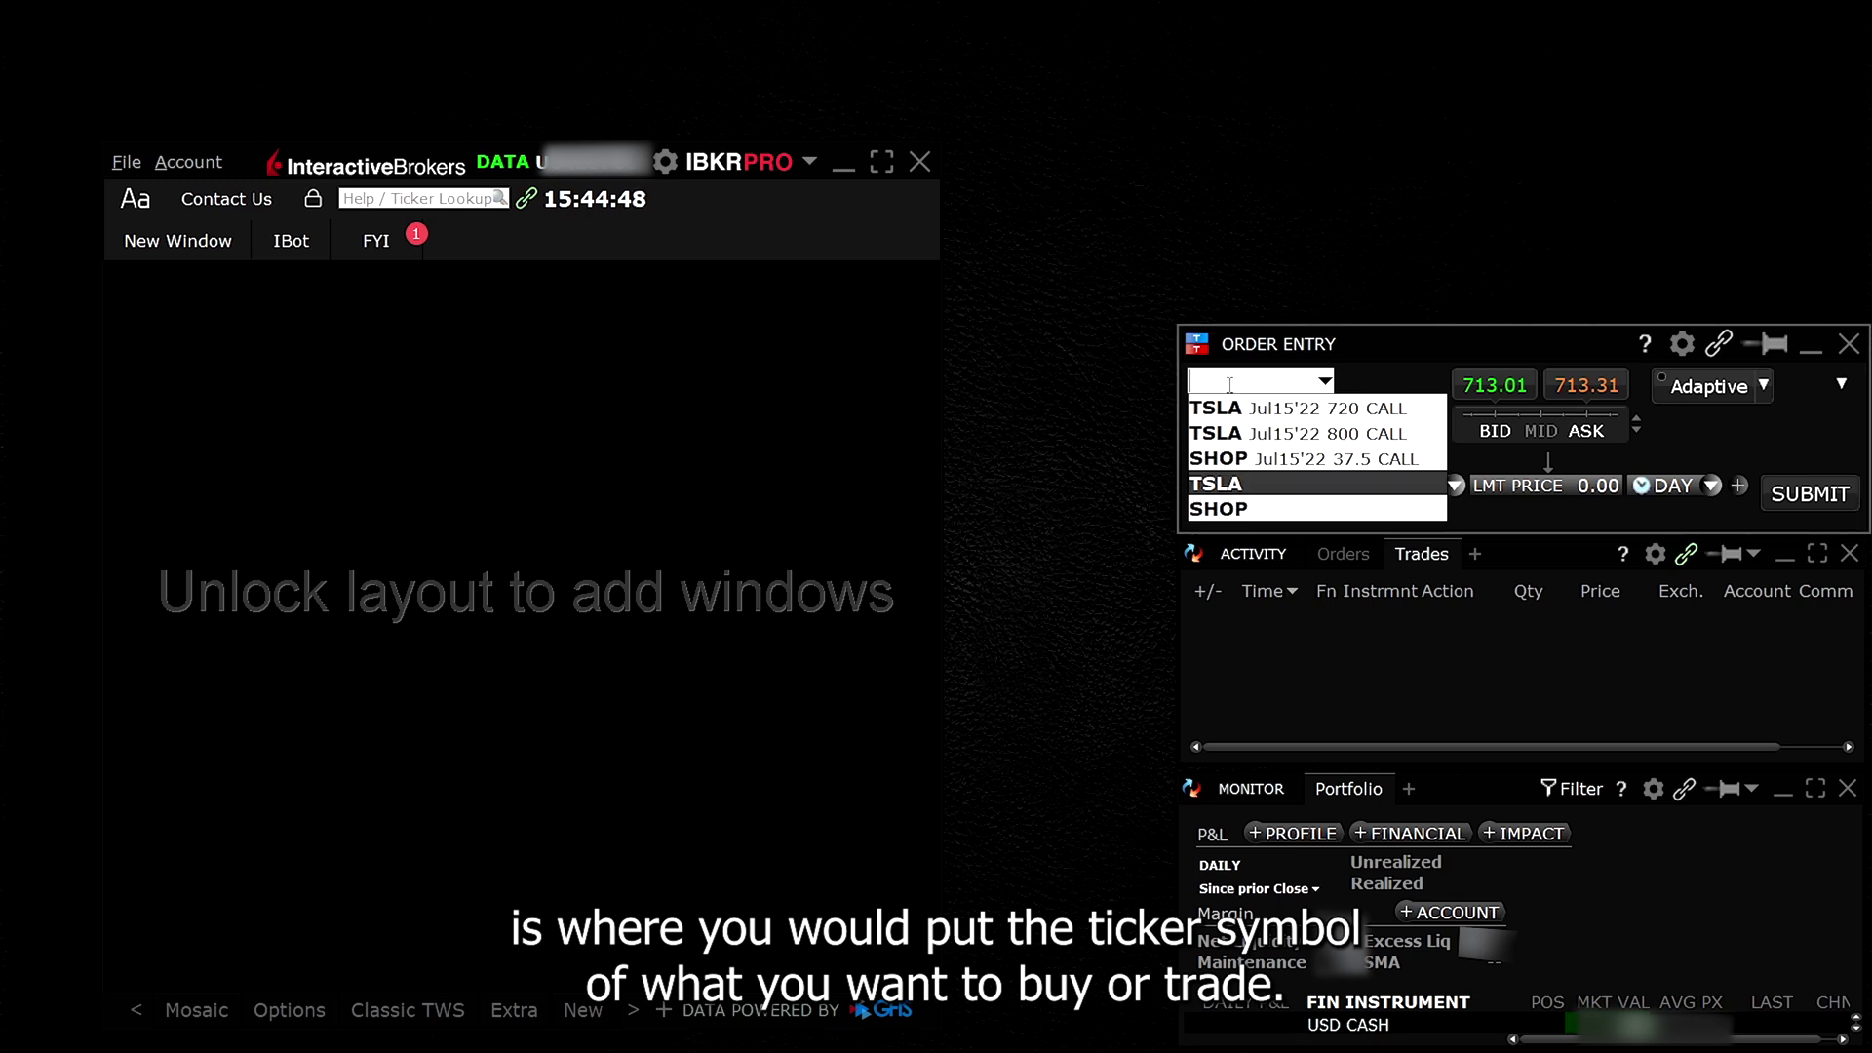
click(1248, 384)
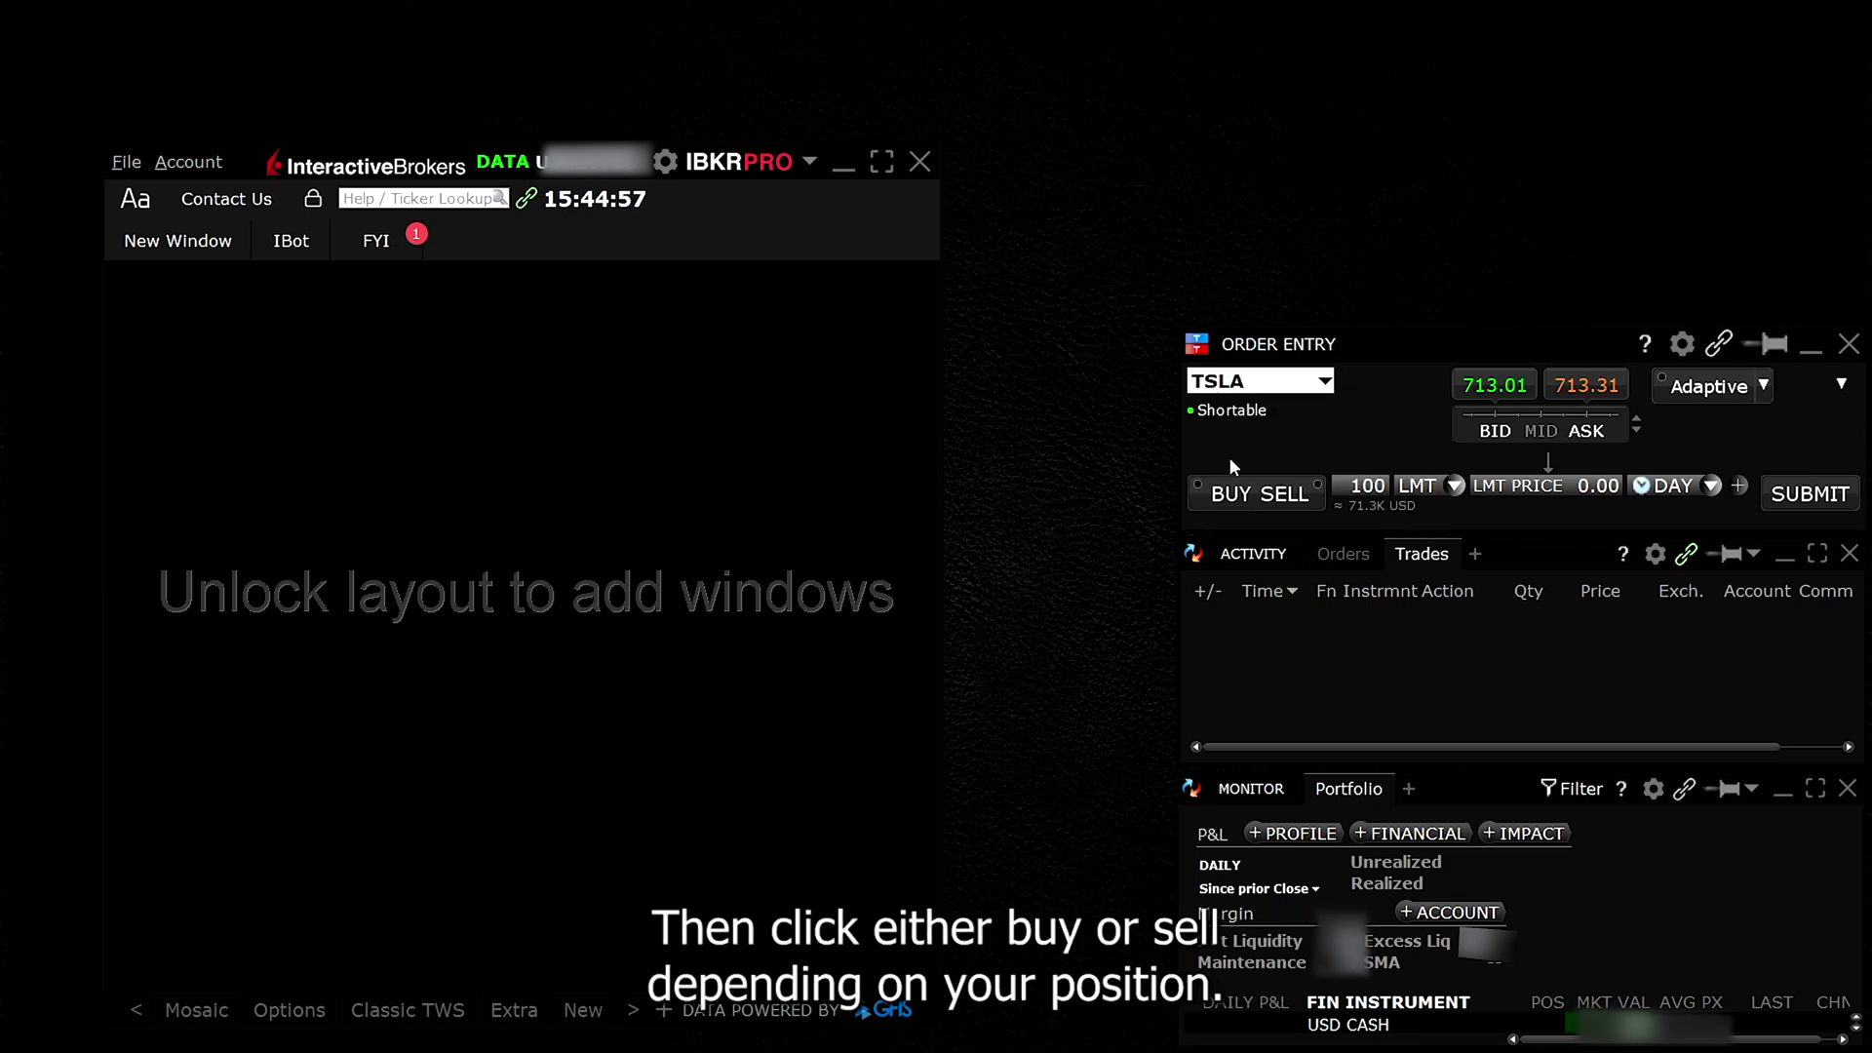
click(1225, 495)
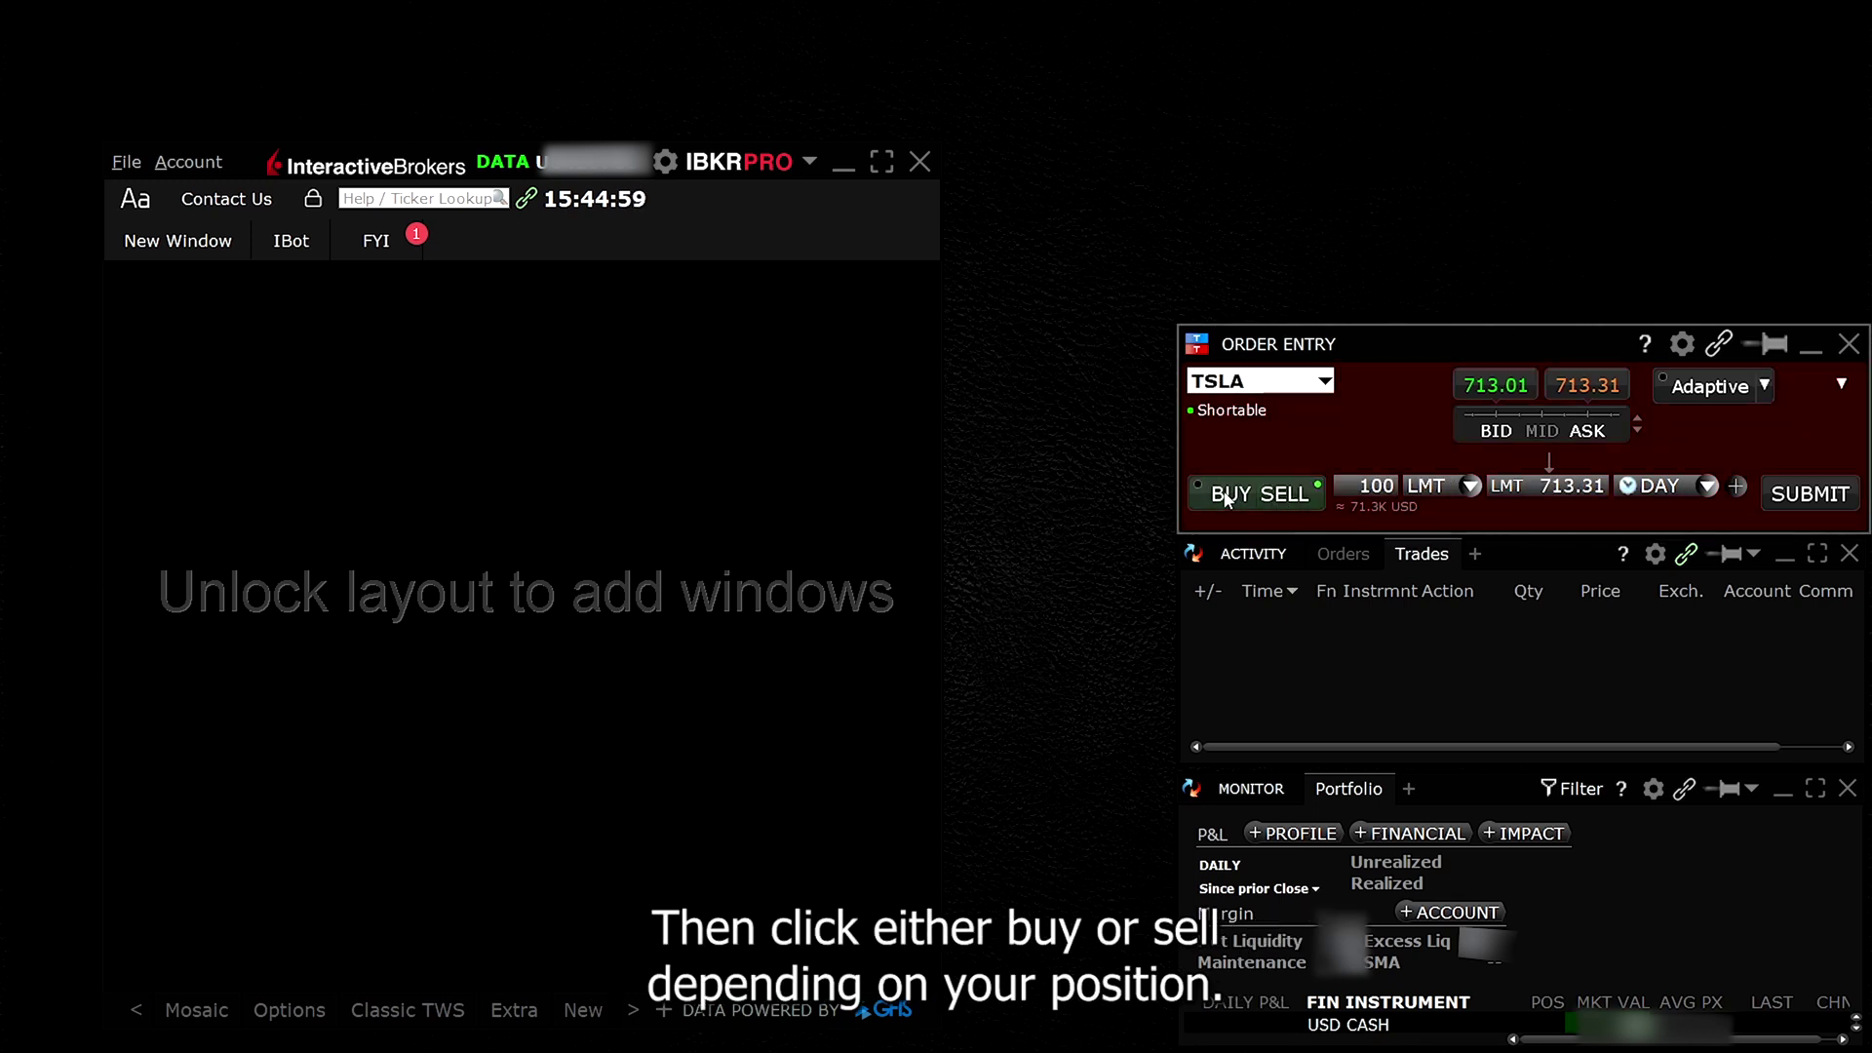
click(1374, 486)
text(5)
key(Return)
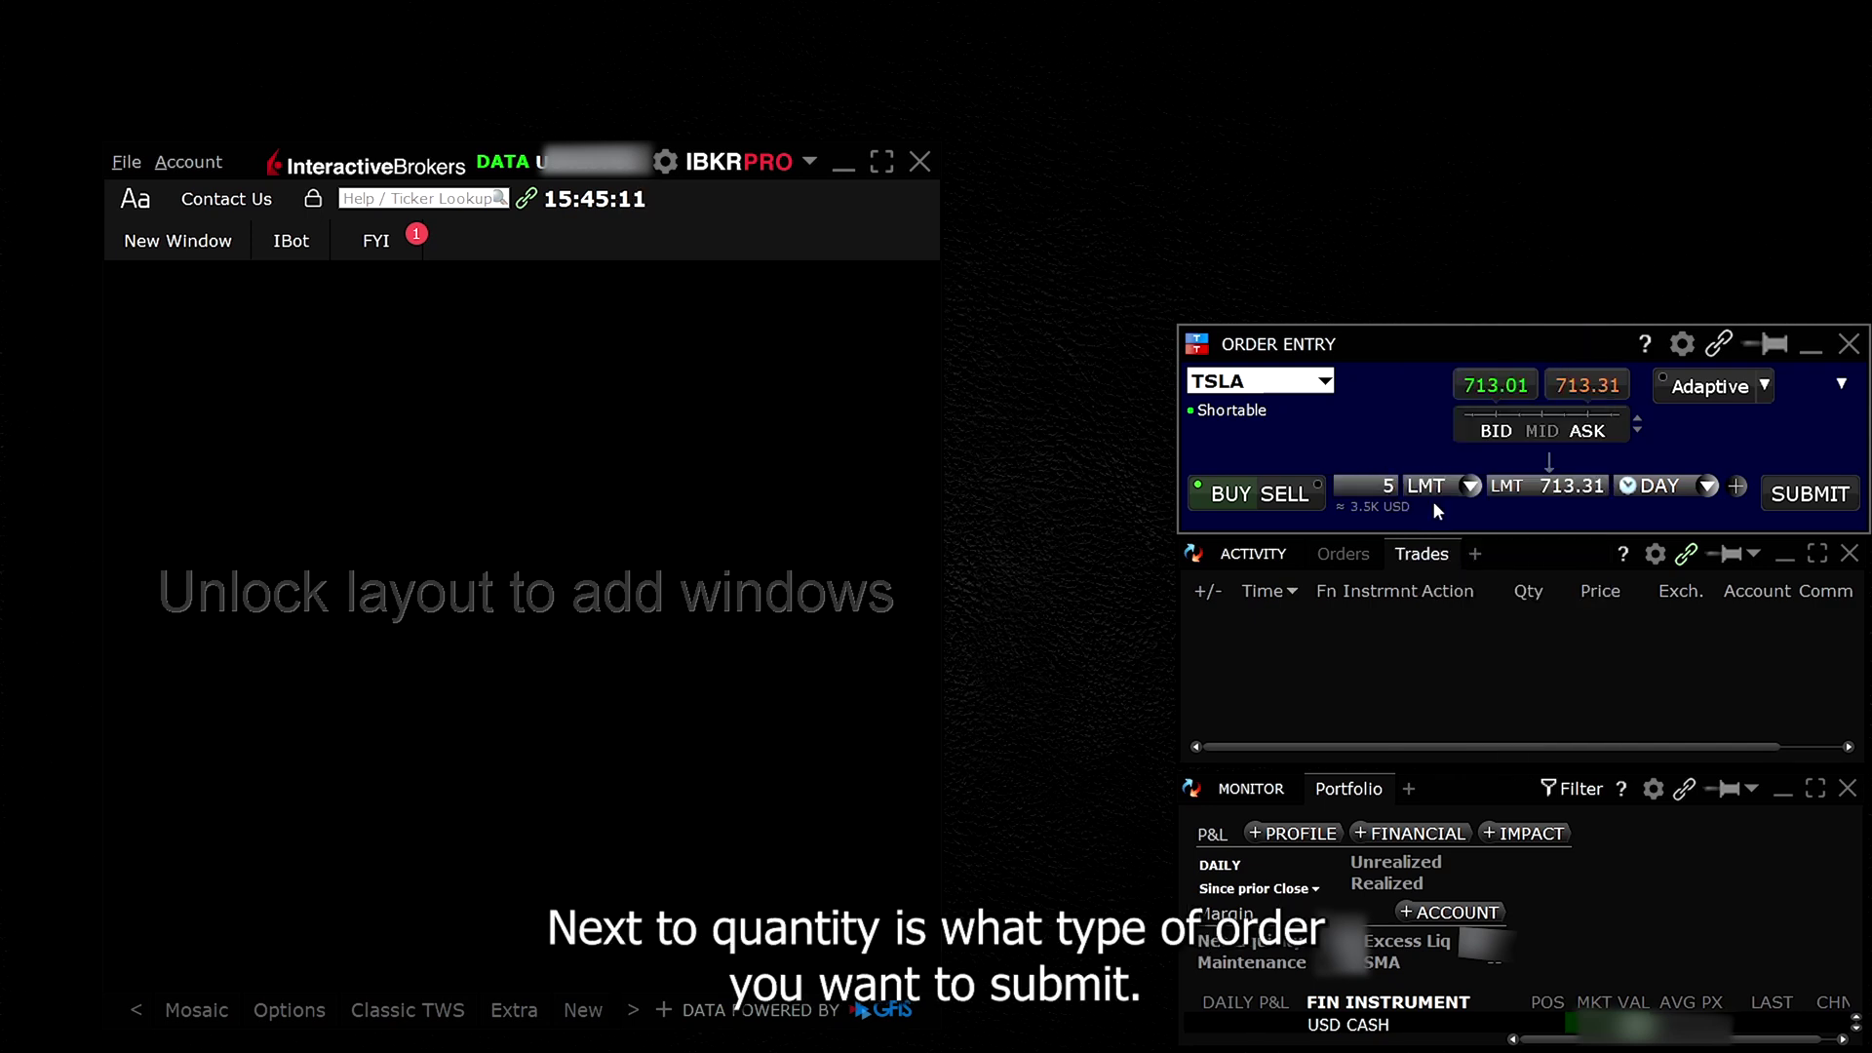
Step: Keep LMT type with the limit at the ask, 713.31, and DAY time in force
click(1431, 493)
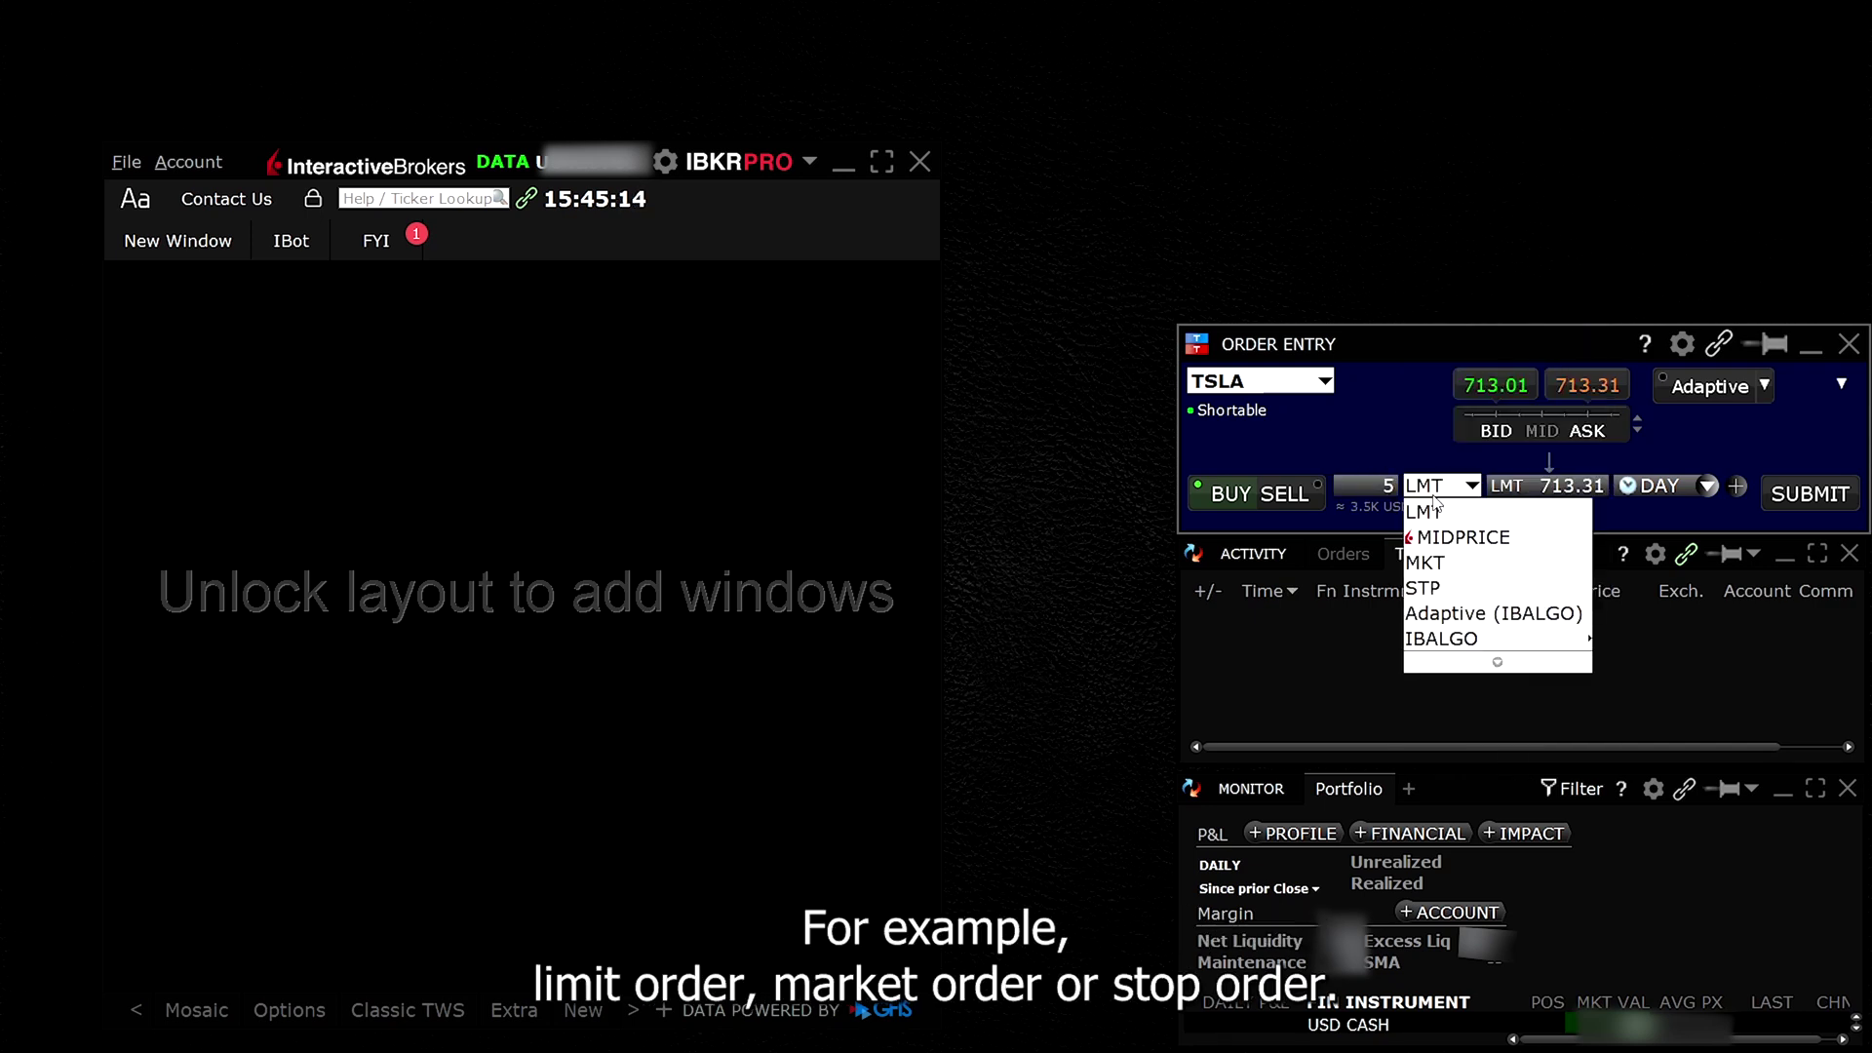
click(1425, 512)
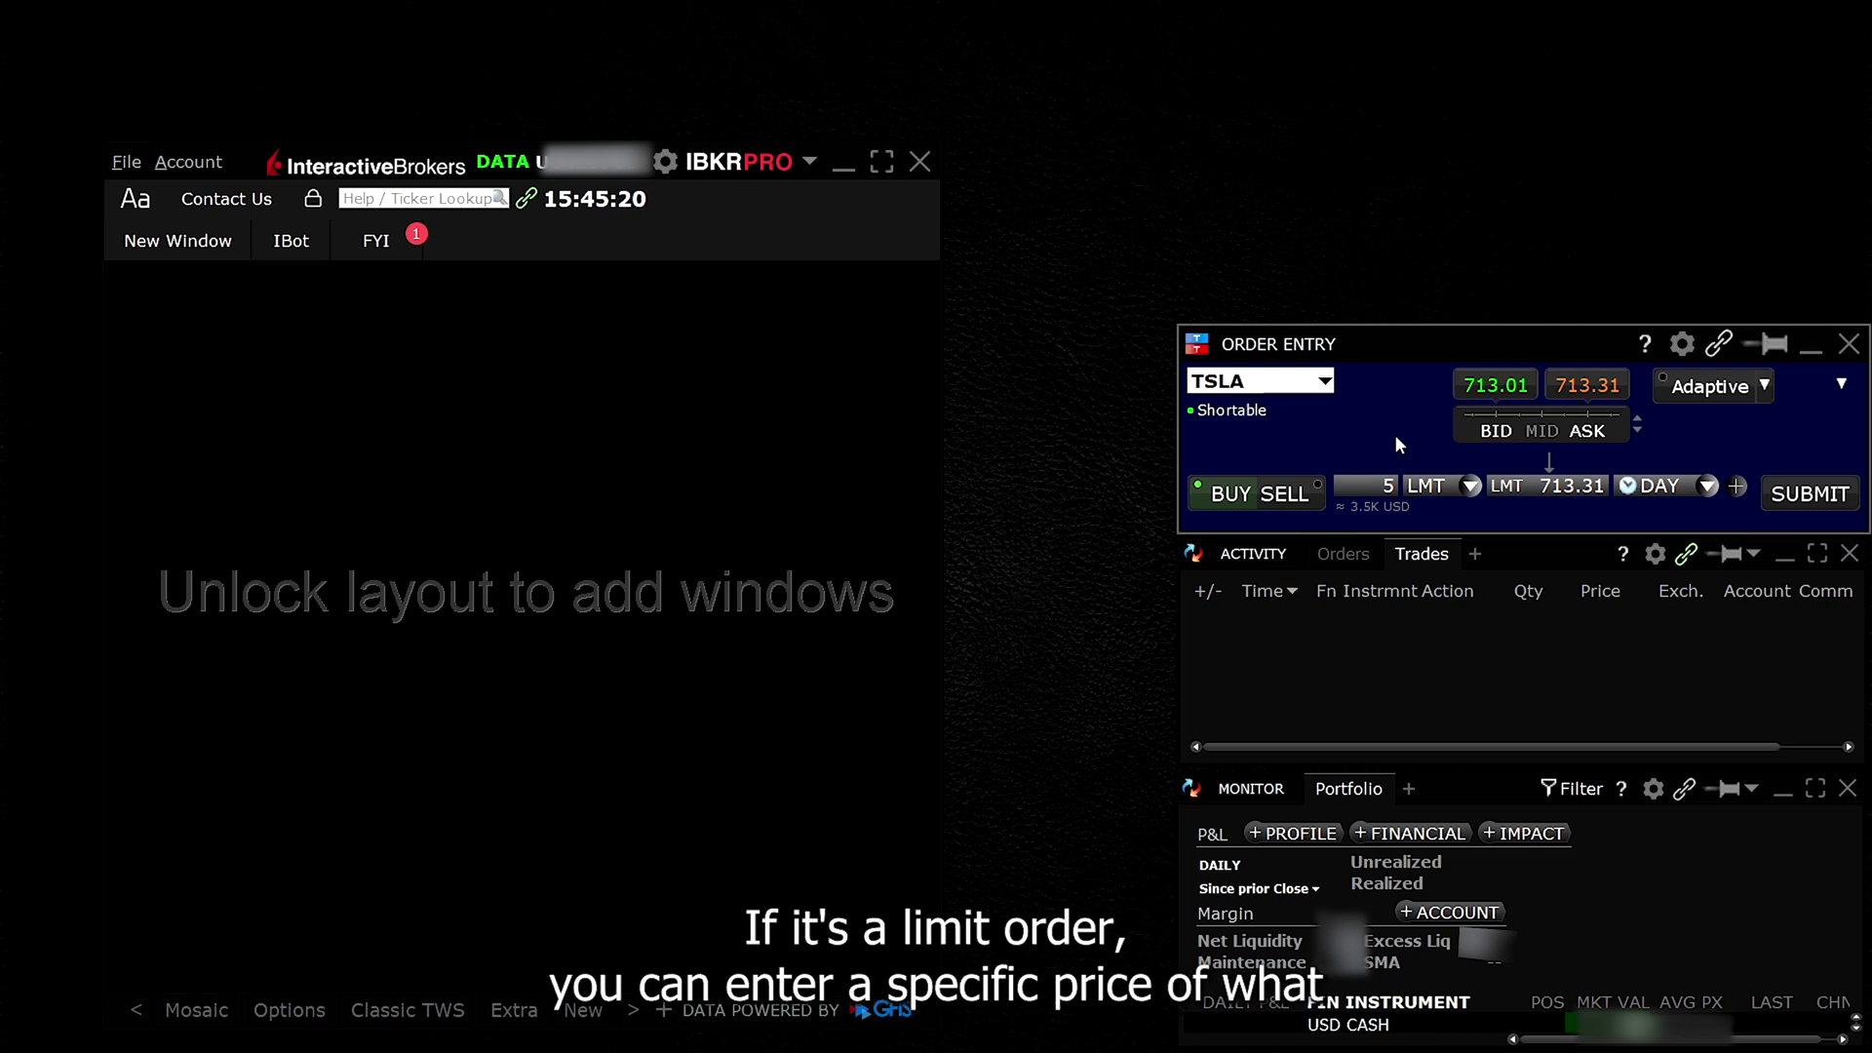
click(1497, 432)
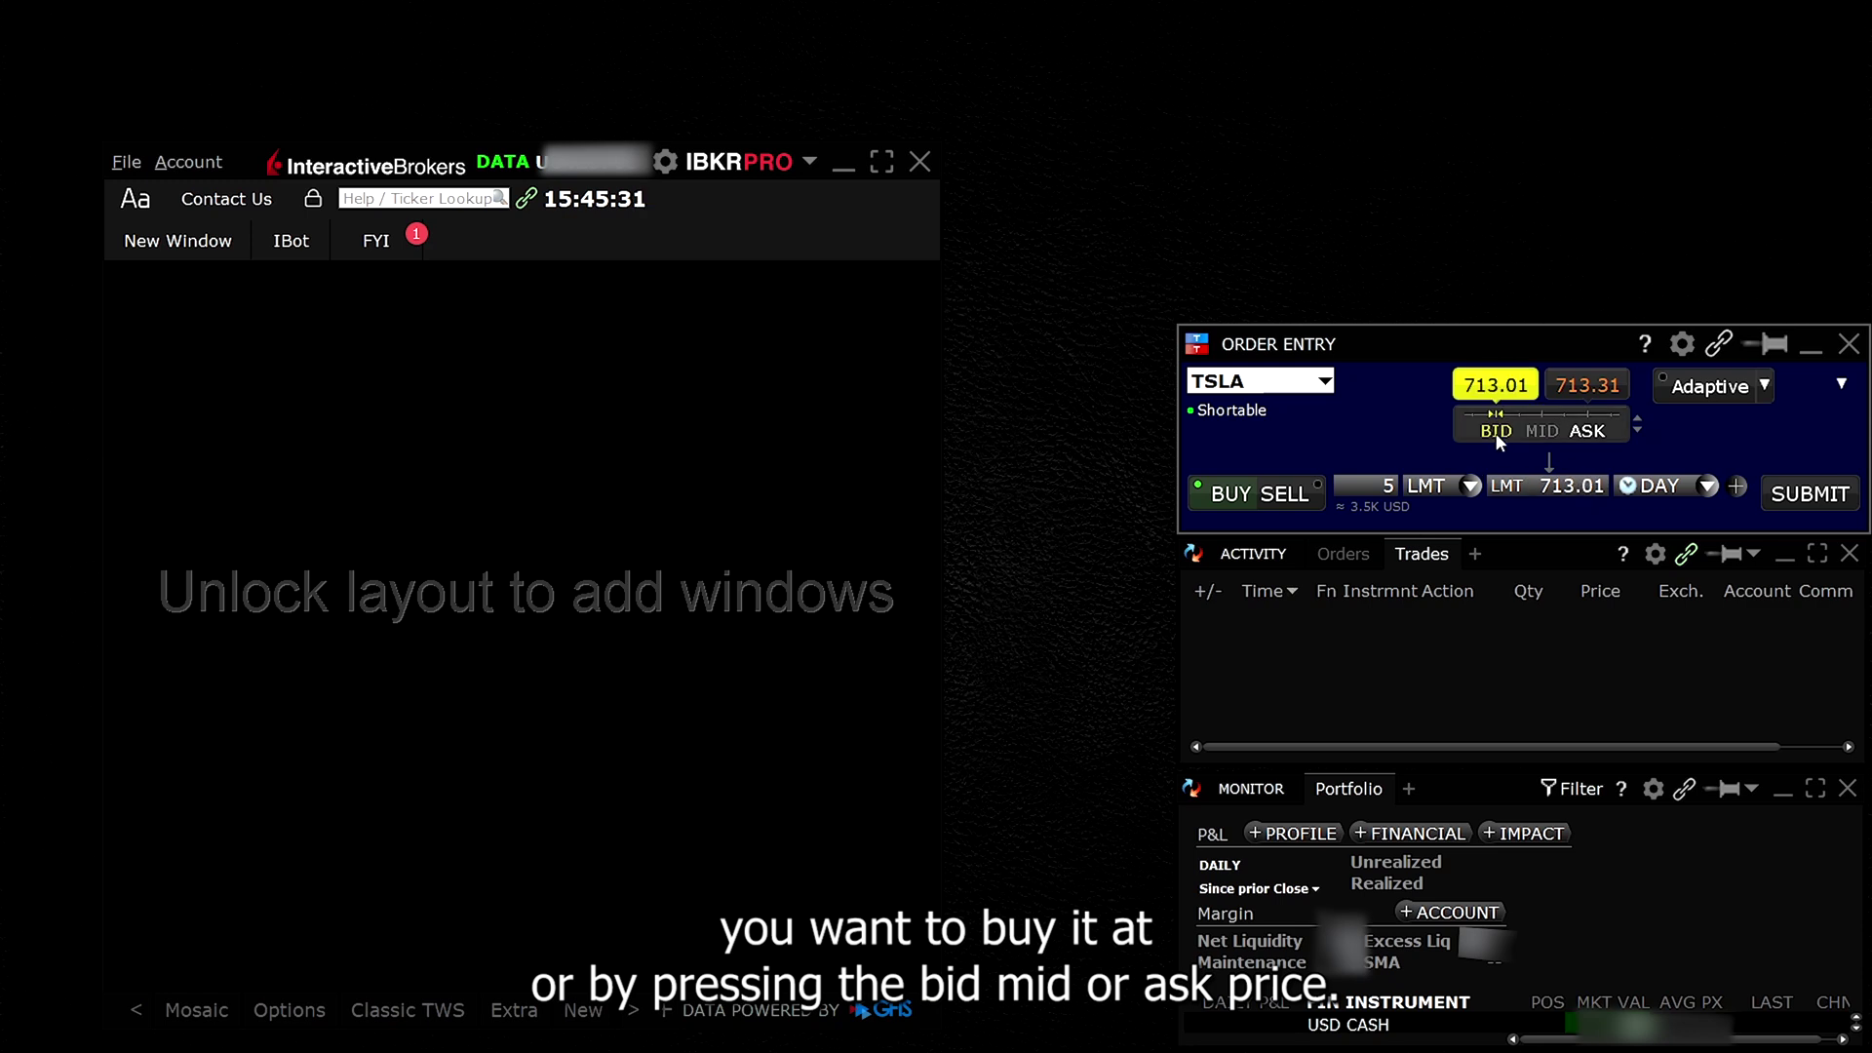
click(1542, 432)
click(1587, 434)
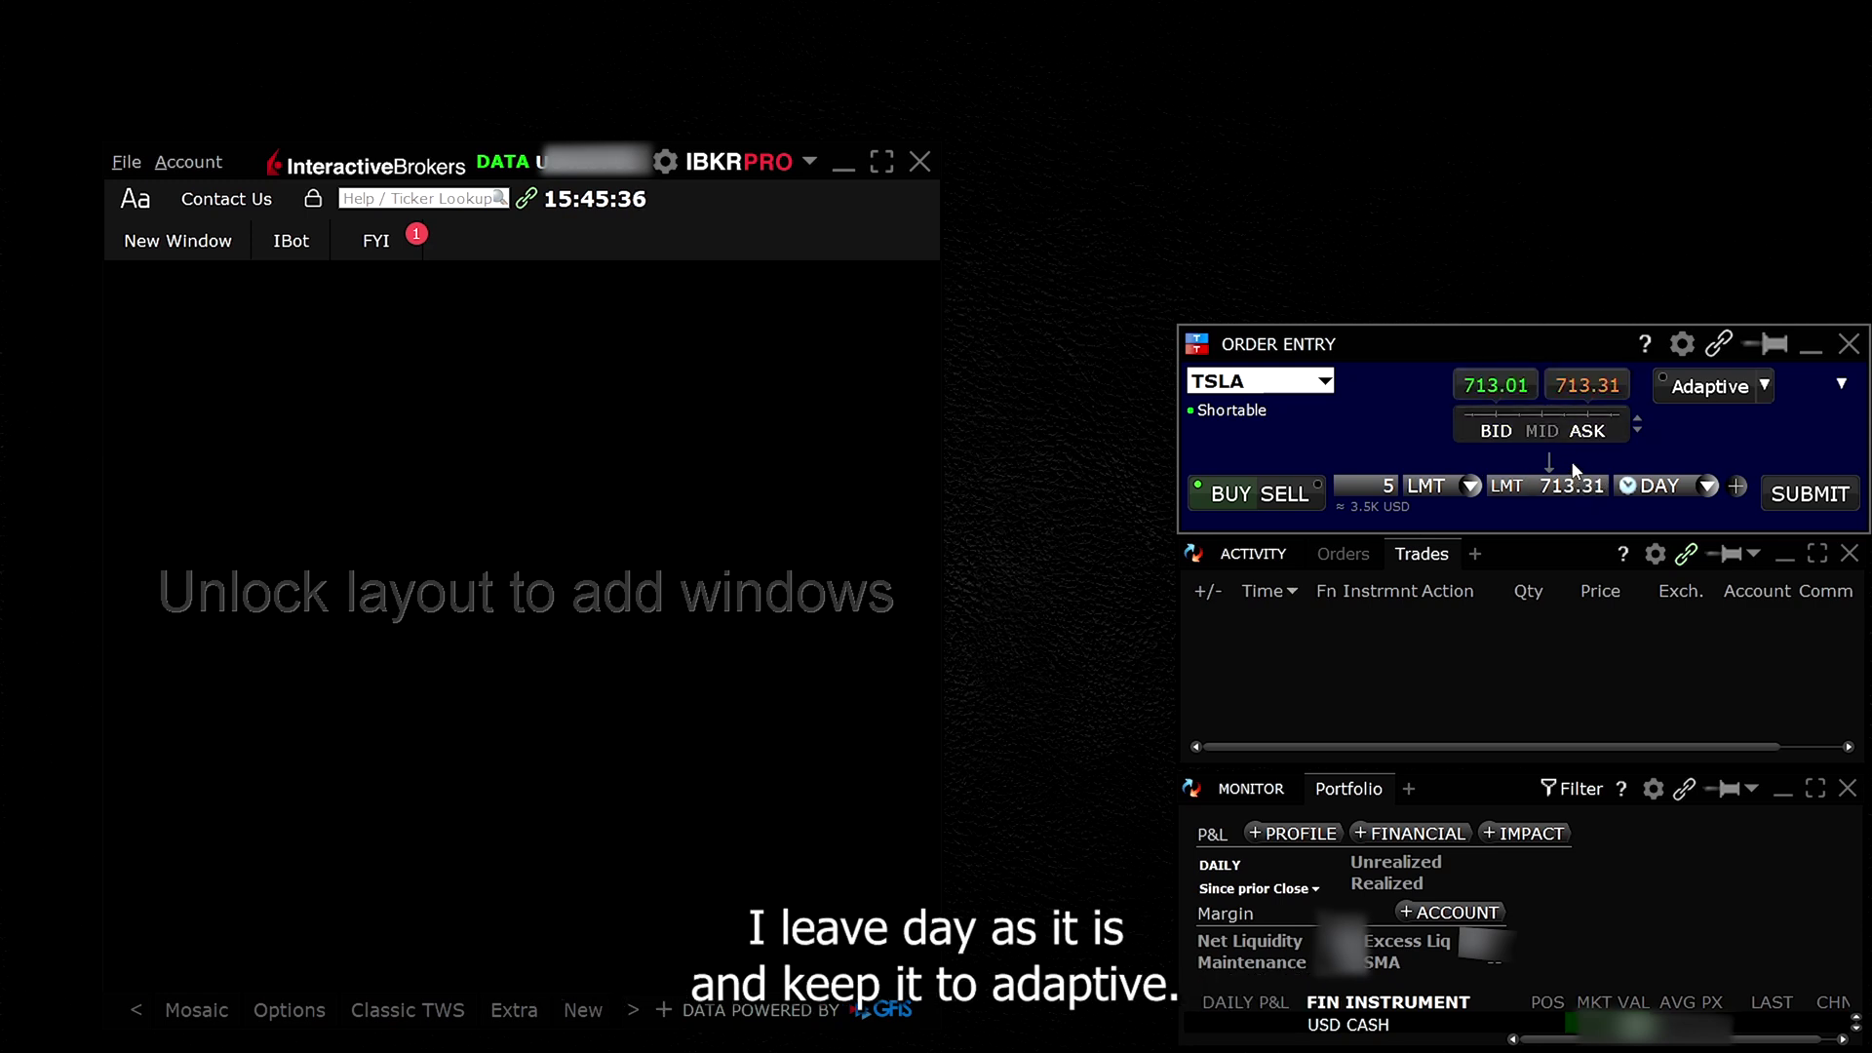
click(1707, 486)
click(1653, 506)
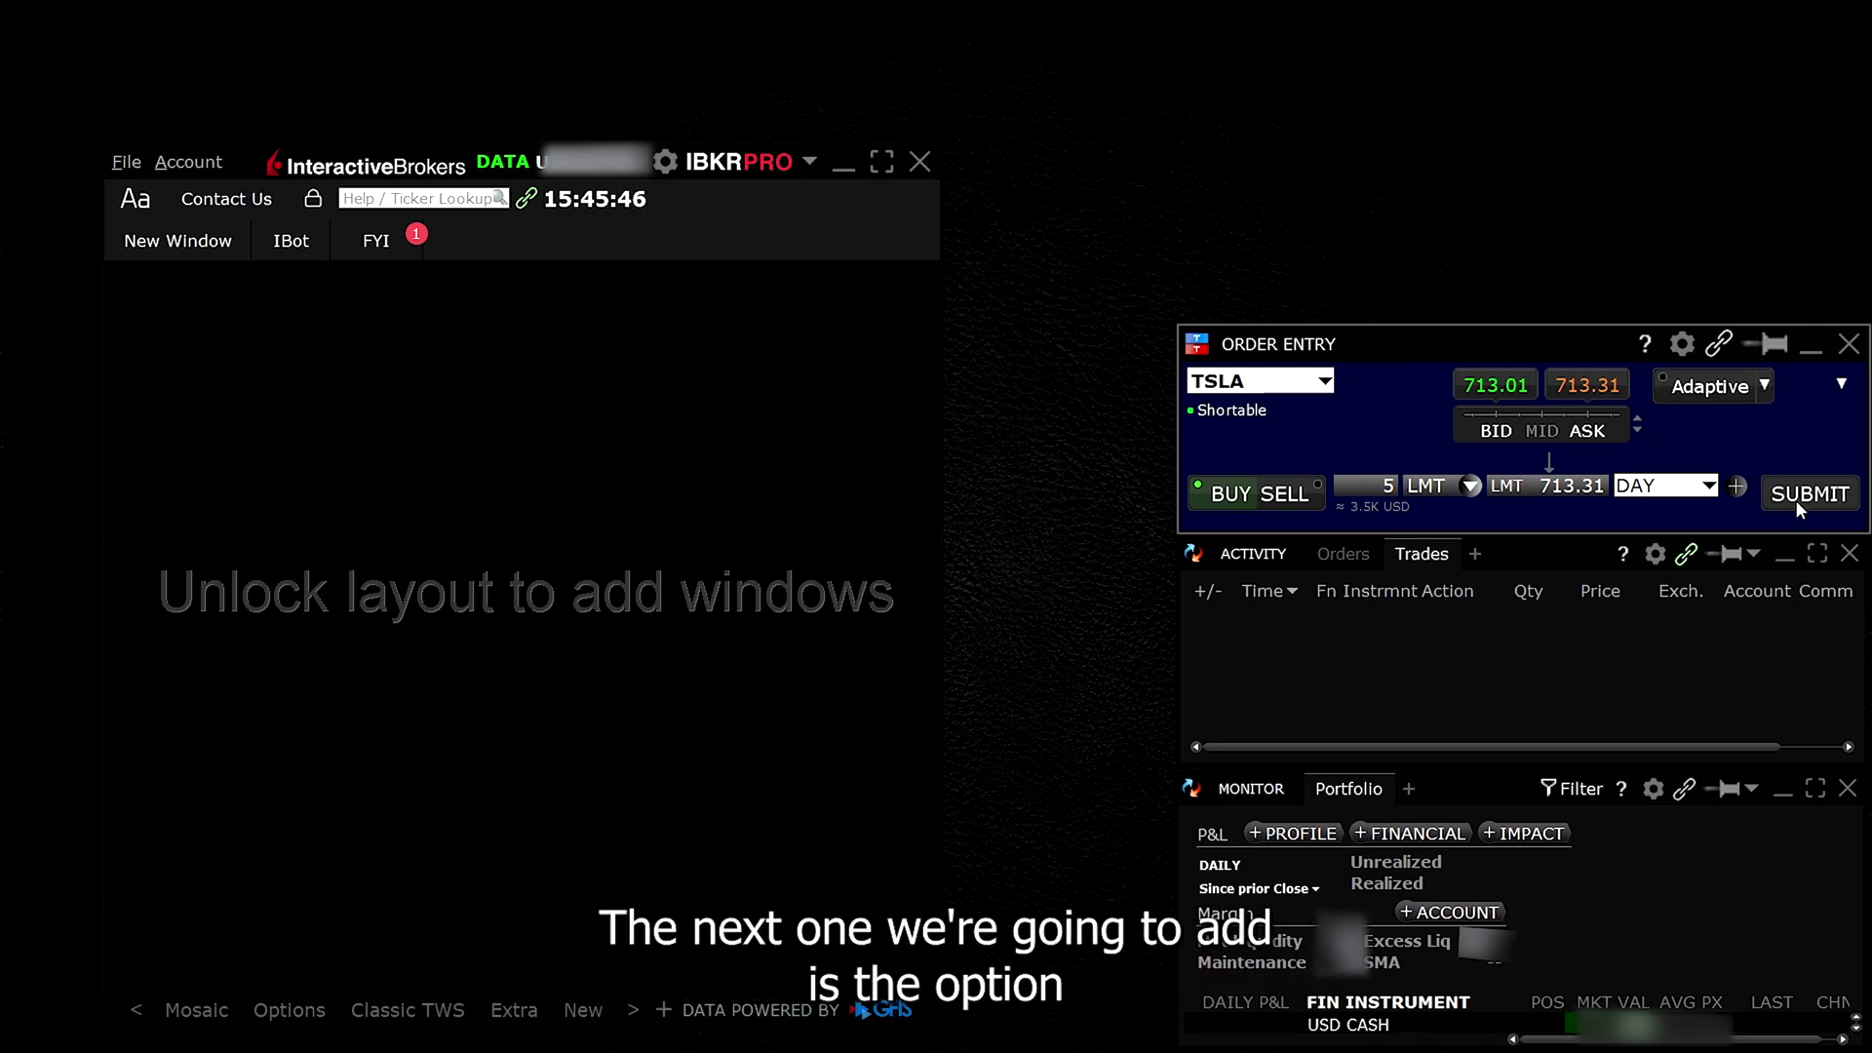
Step: Add a TSLA Option Chain window and link it to the Order Entry group
click(195, 241)
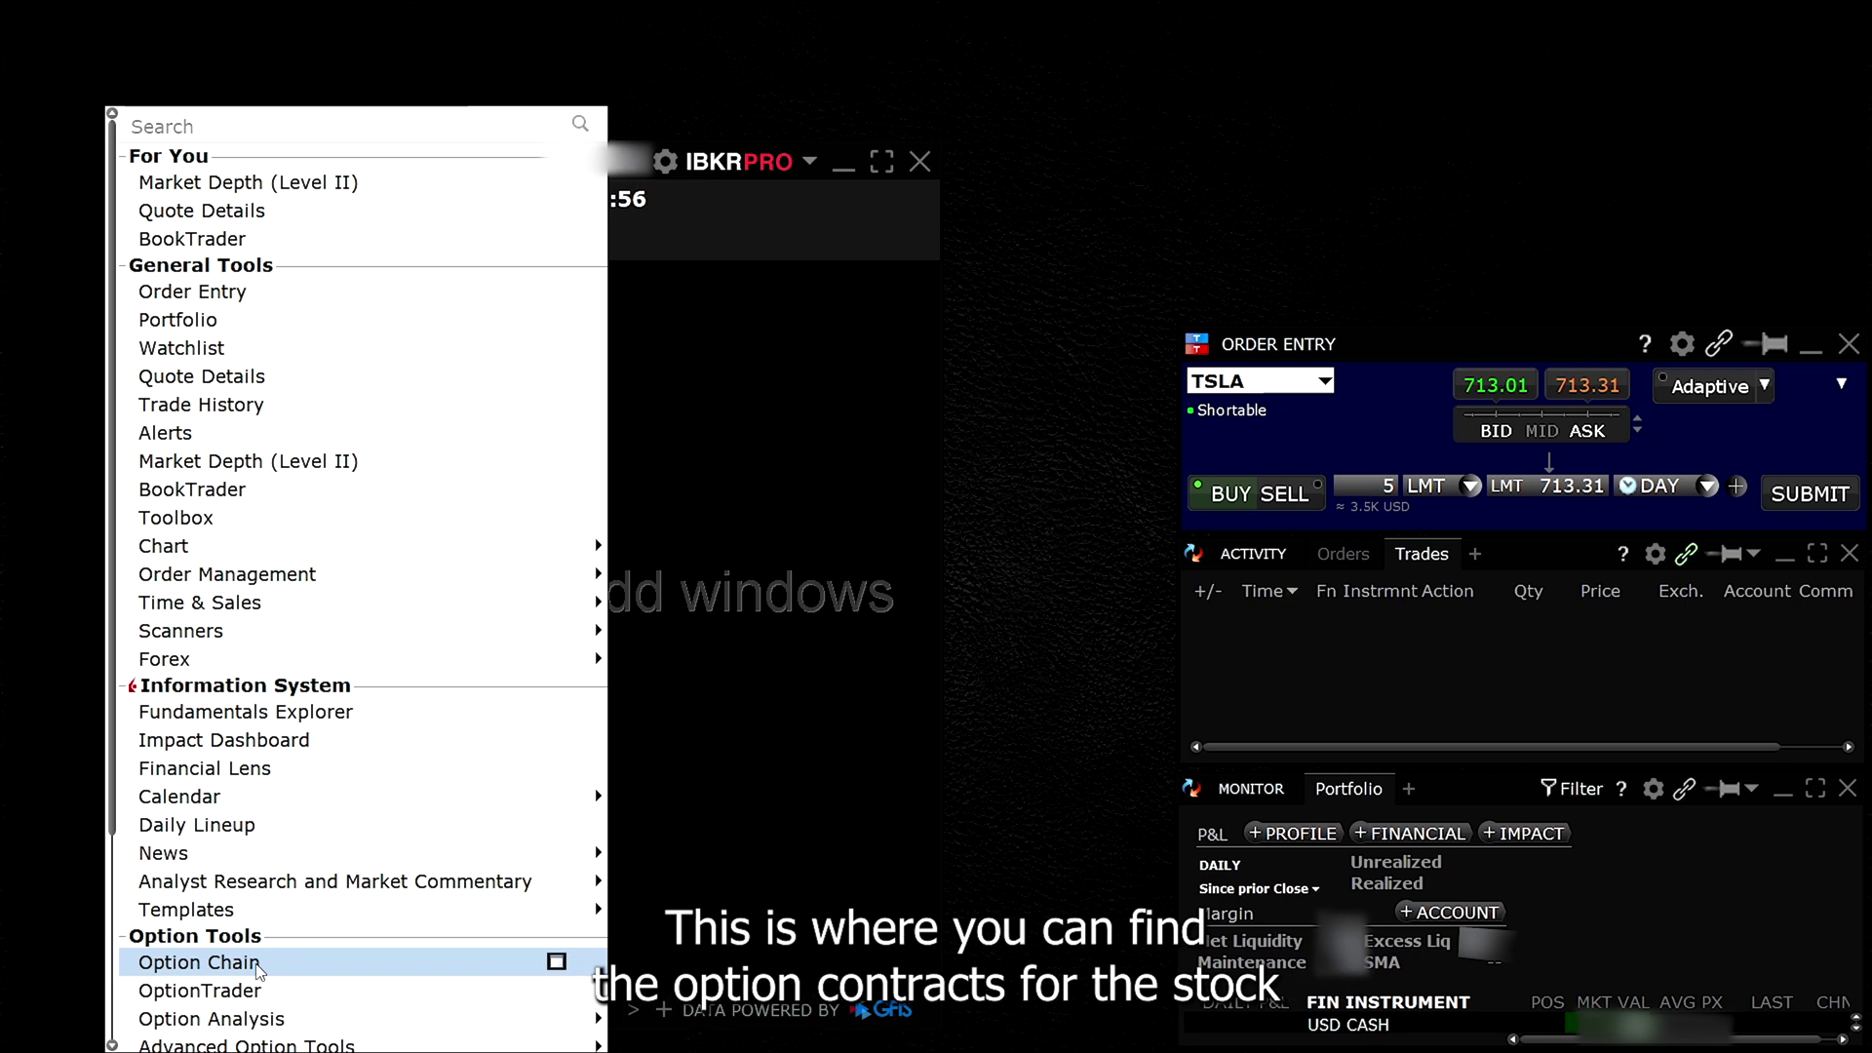
click(200, 962)
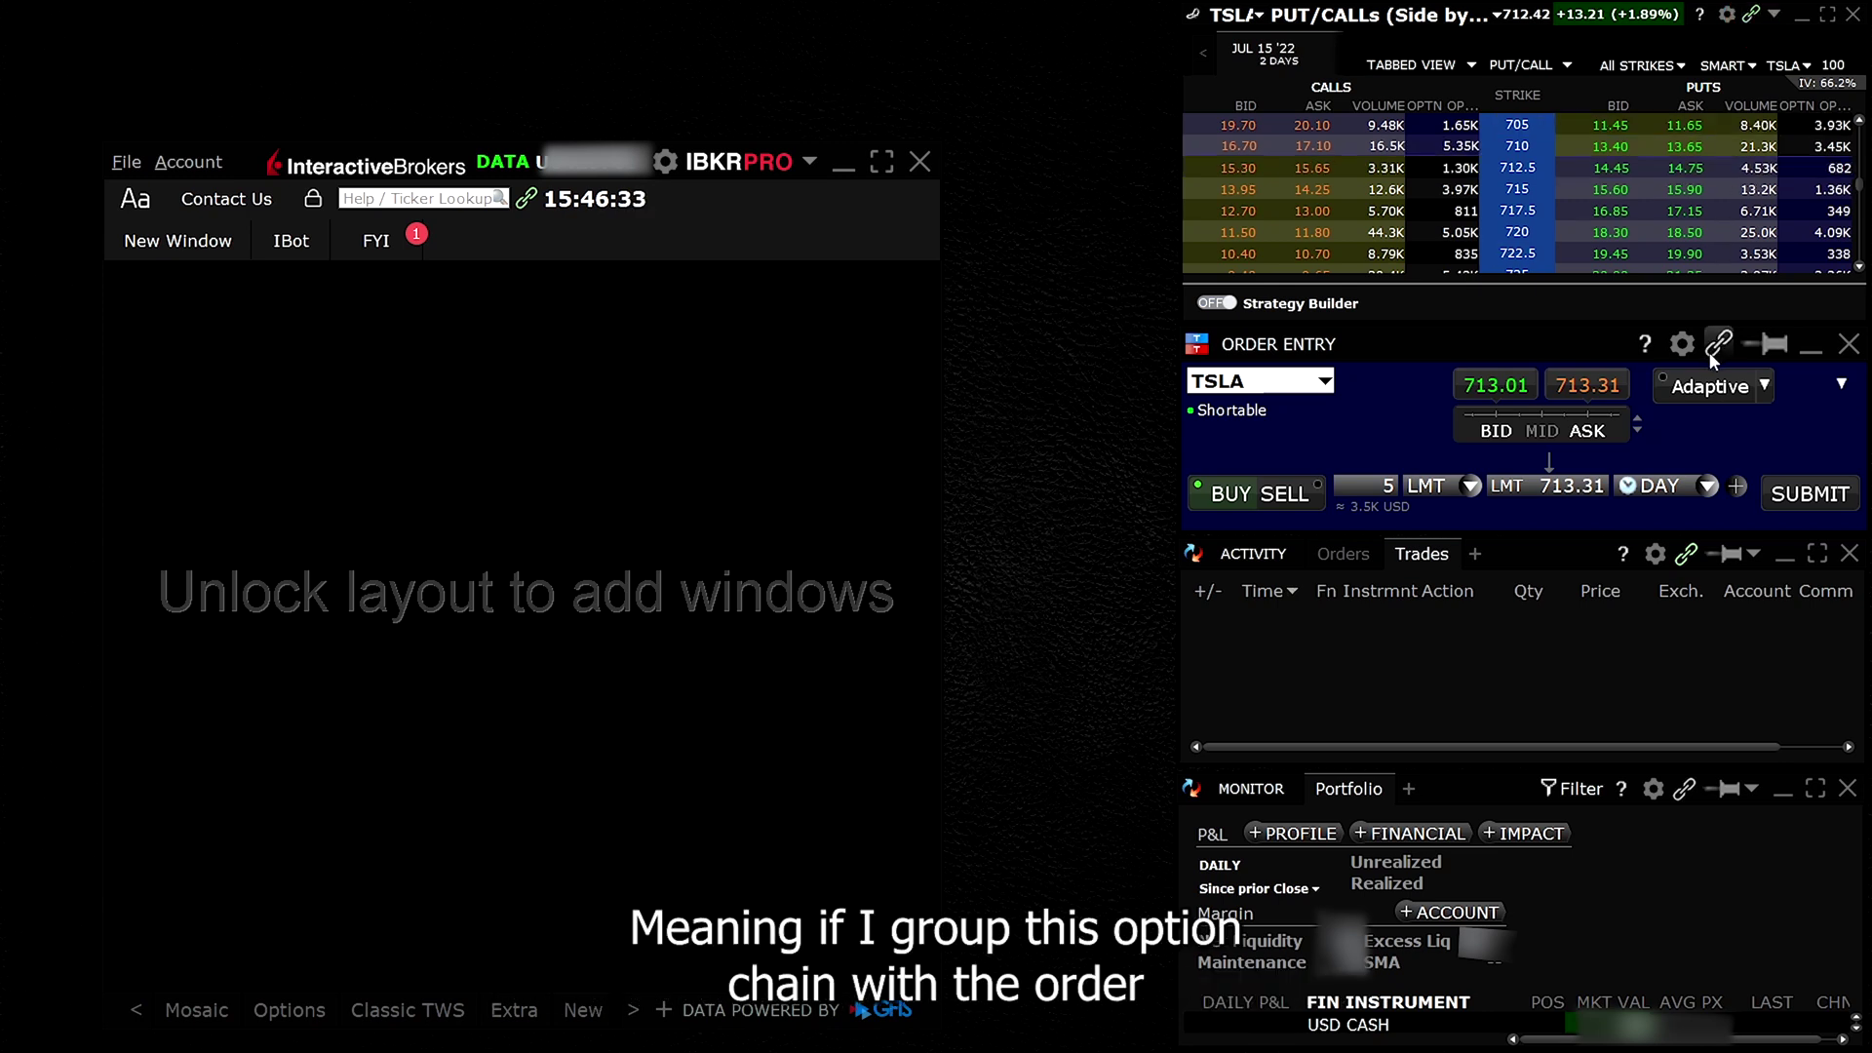
click(1710, 353)
click(1579, 464)
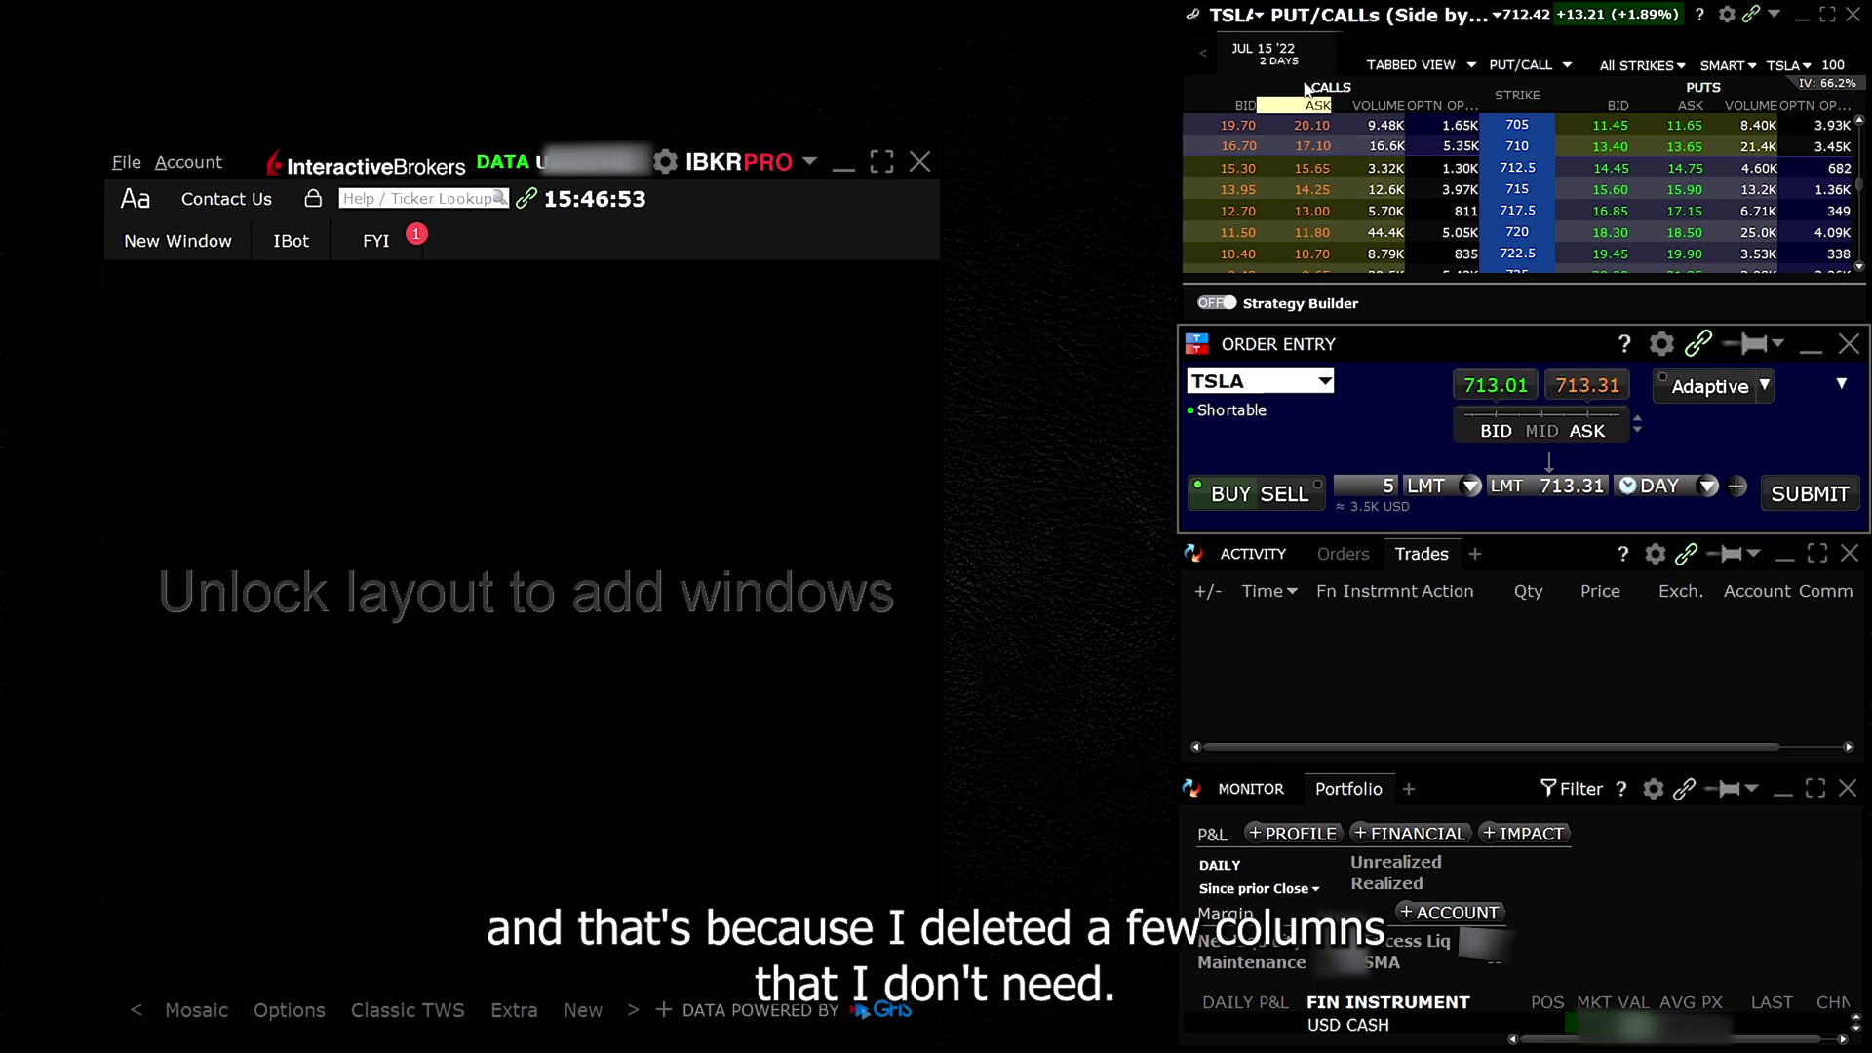
Step: Inspect the option chain's BID and ASK column options without changing anything
click(1247, 107)
right_click(1249, 114)
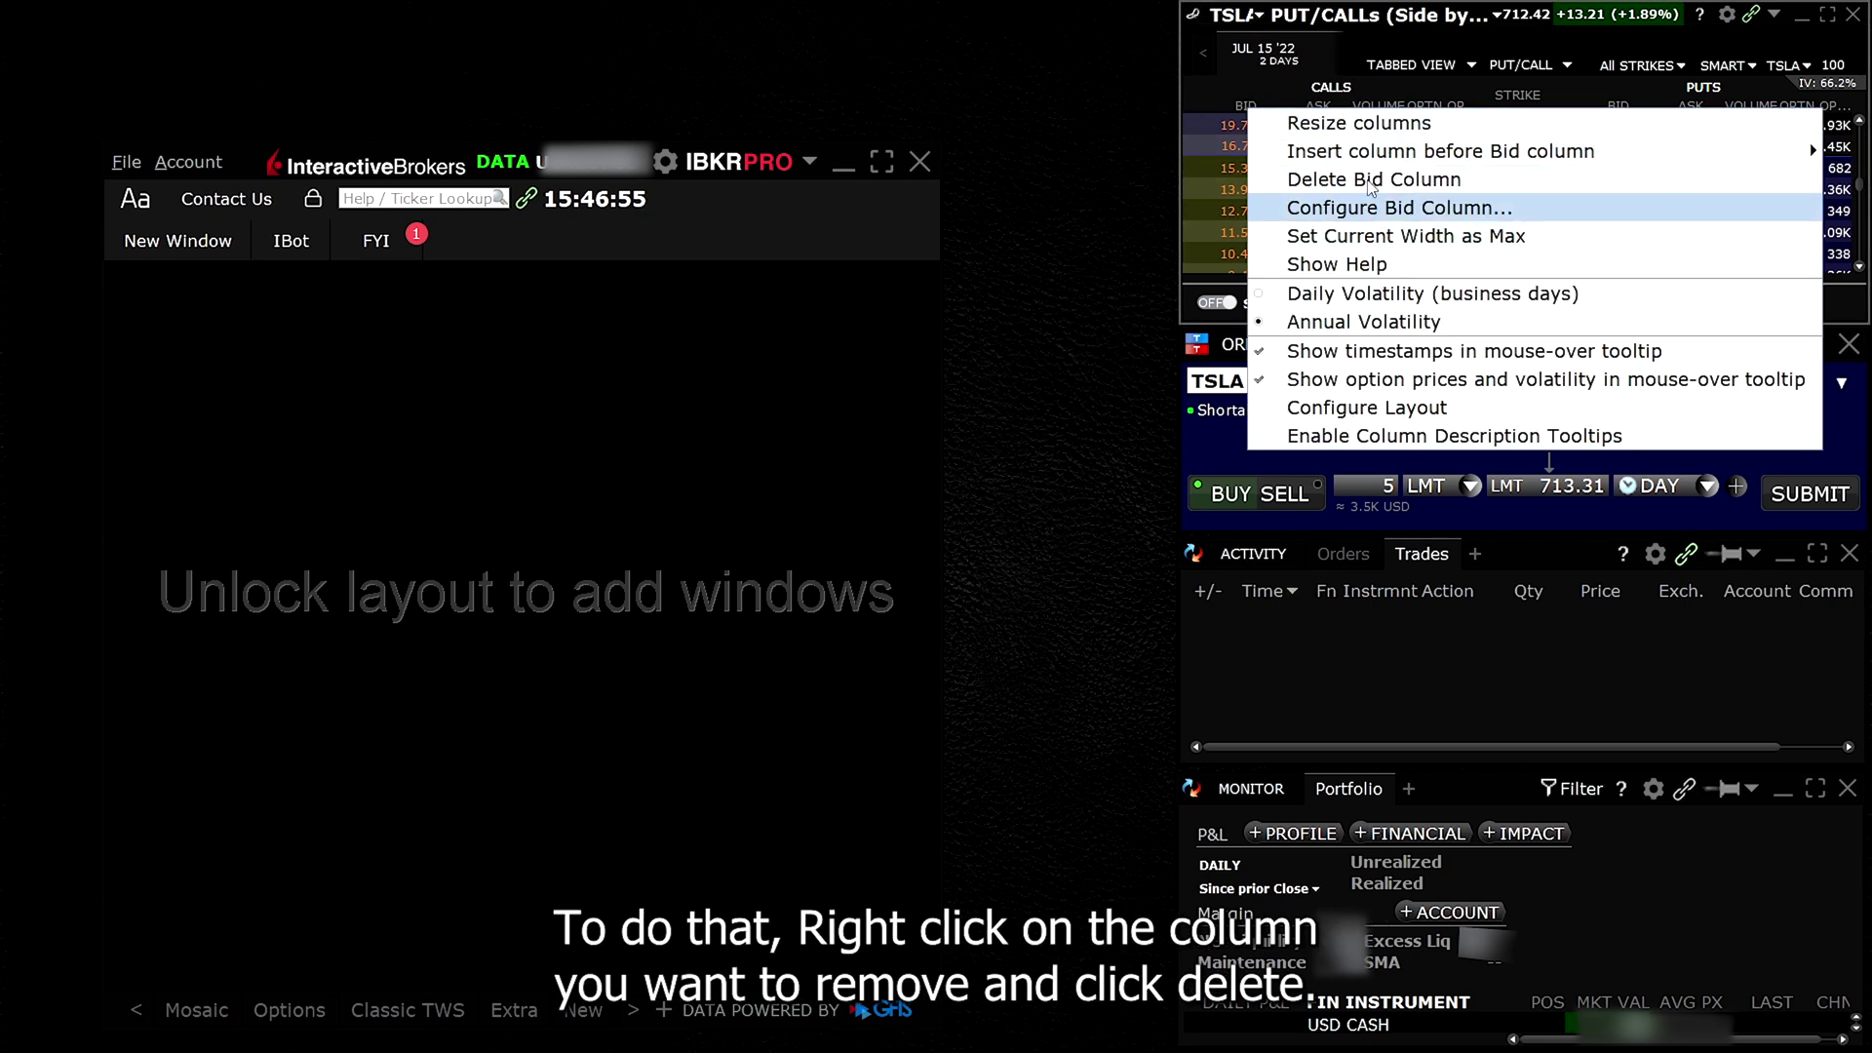
mouse_move(1262, 151)
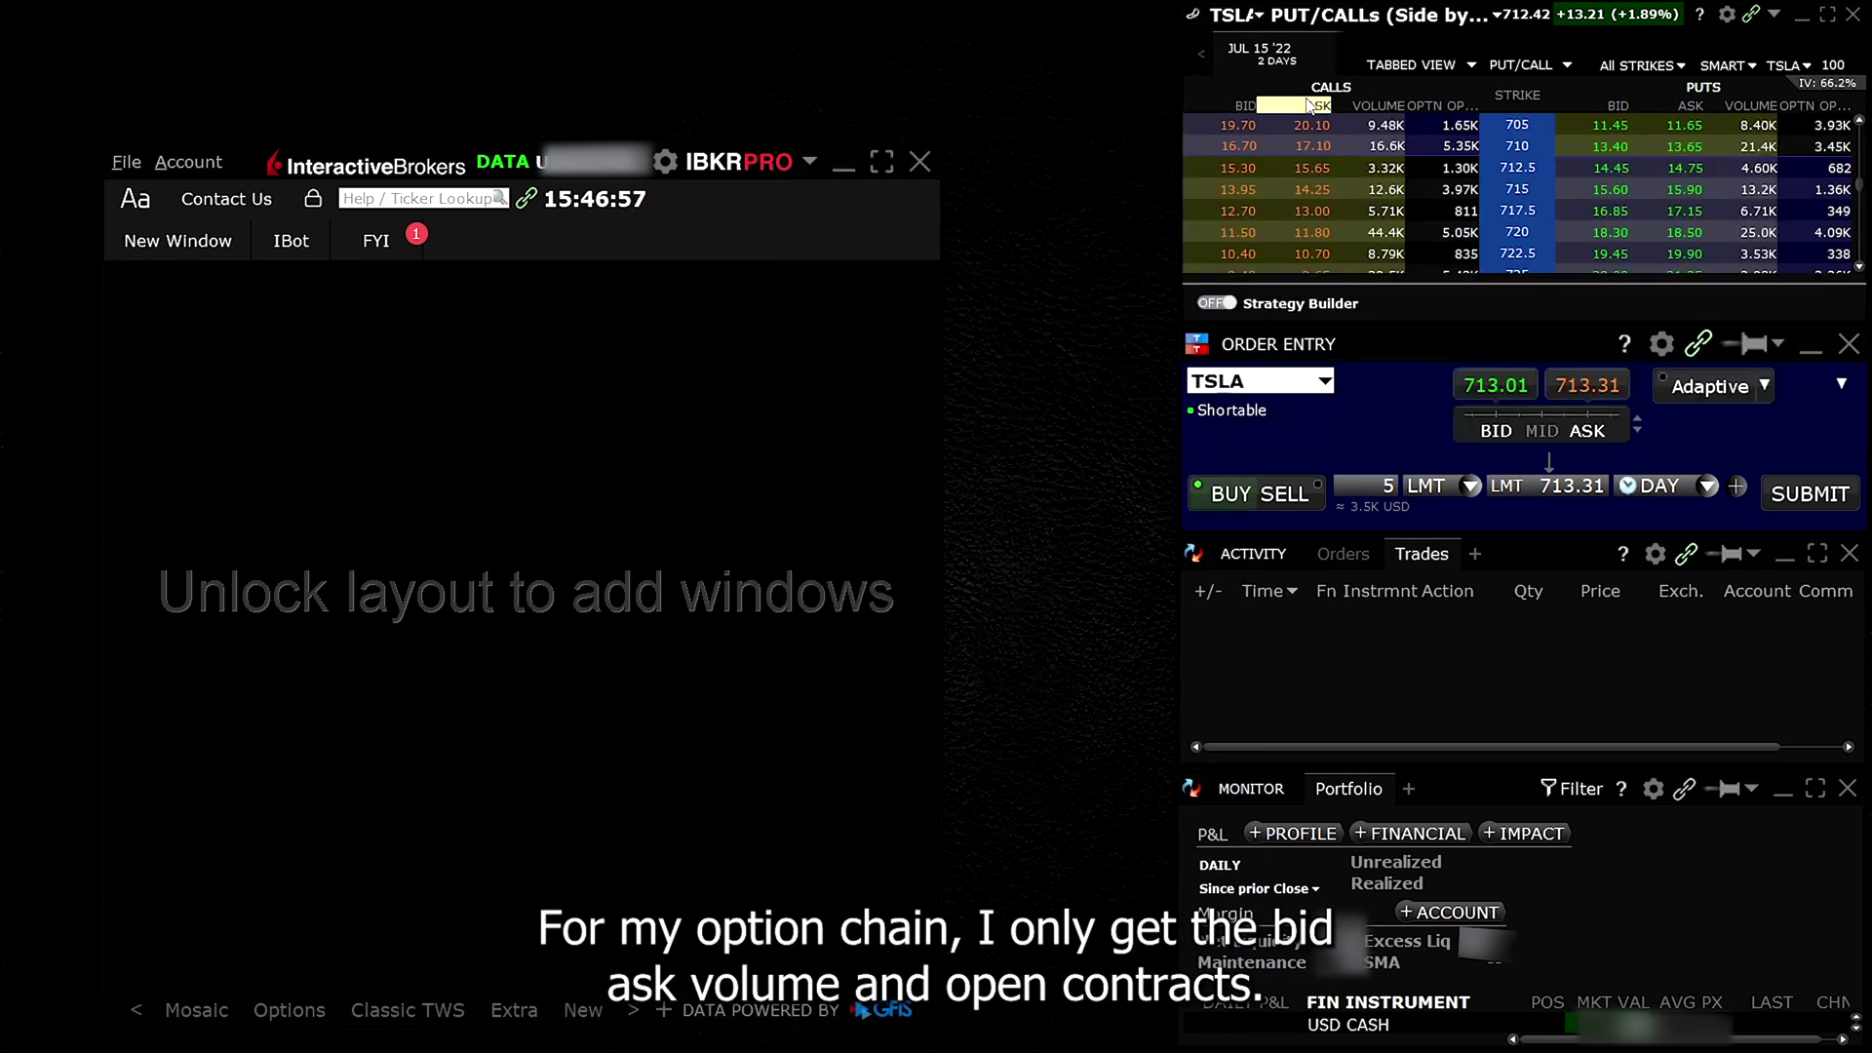
right_click(1328, 109)
click(1084, 98)
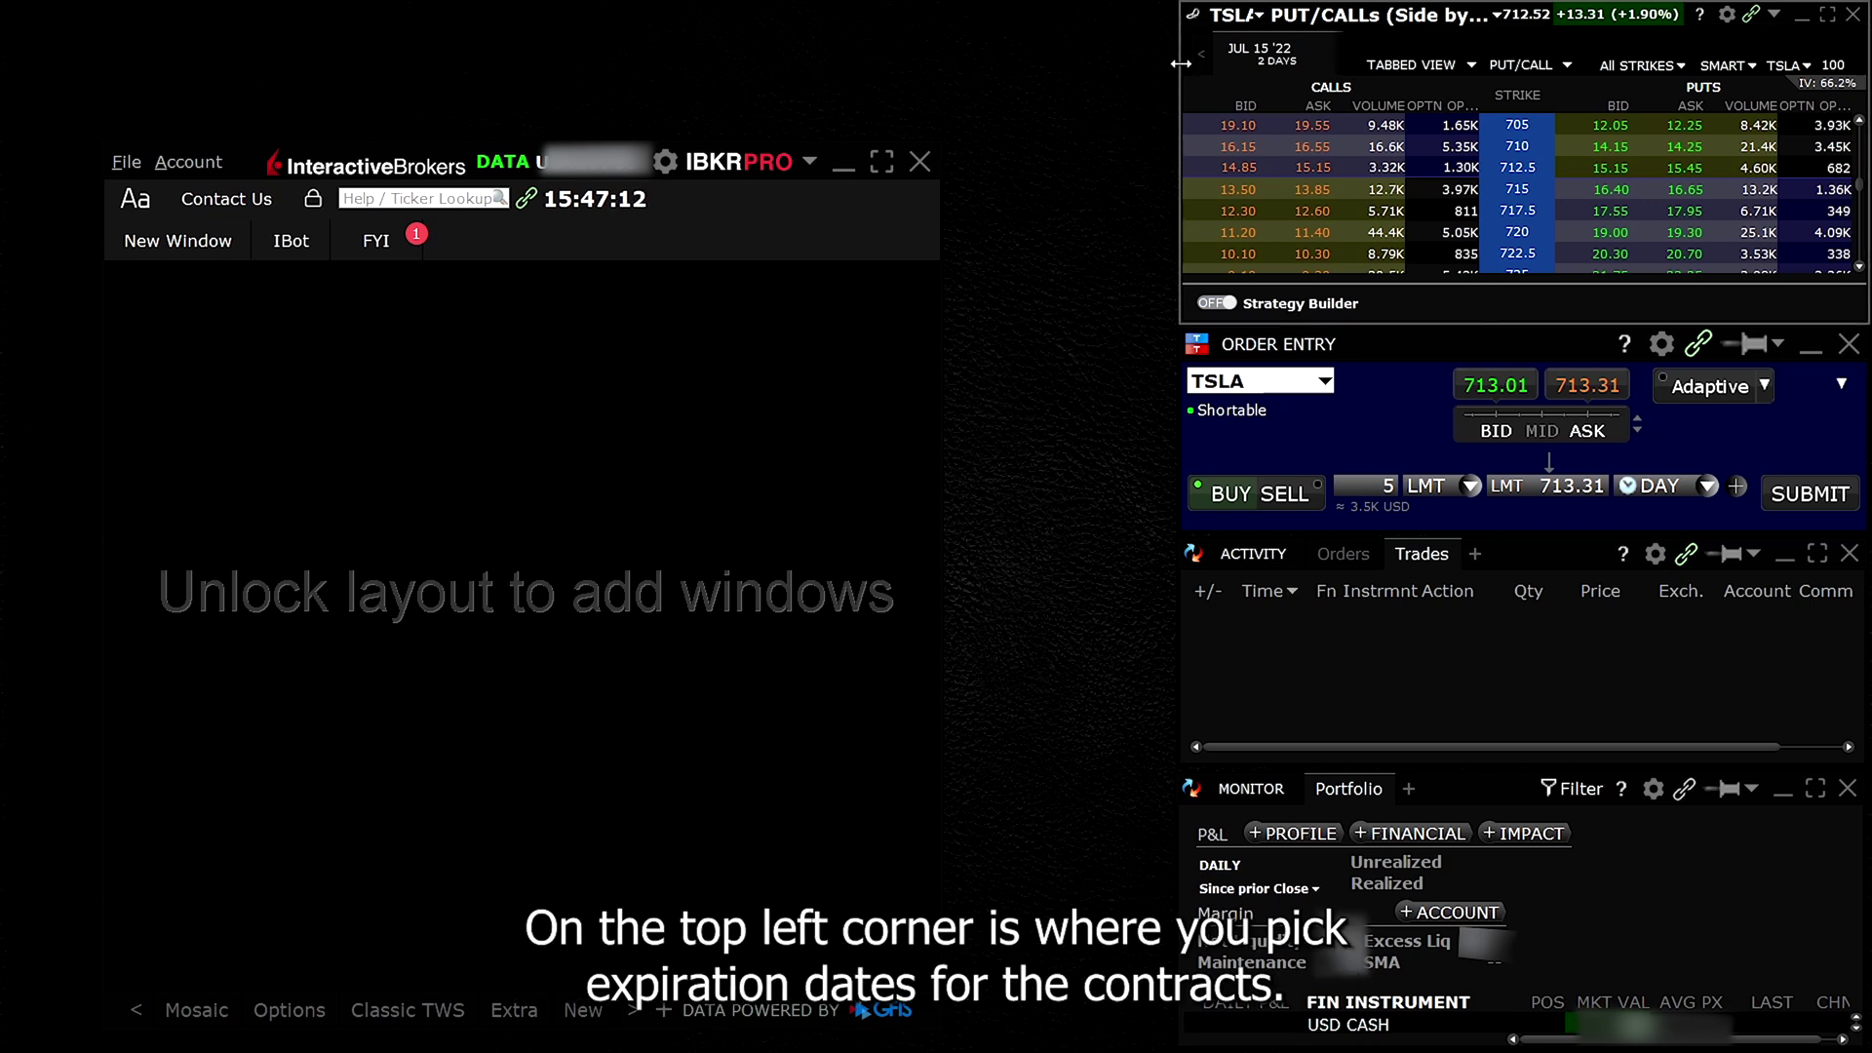
Step: Widen the option chain to browse later expirations like Aug 19 '22, then narrow it back
drag(1181, 64, 1109, 64)
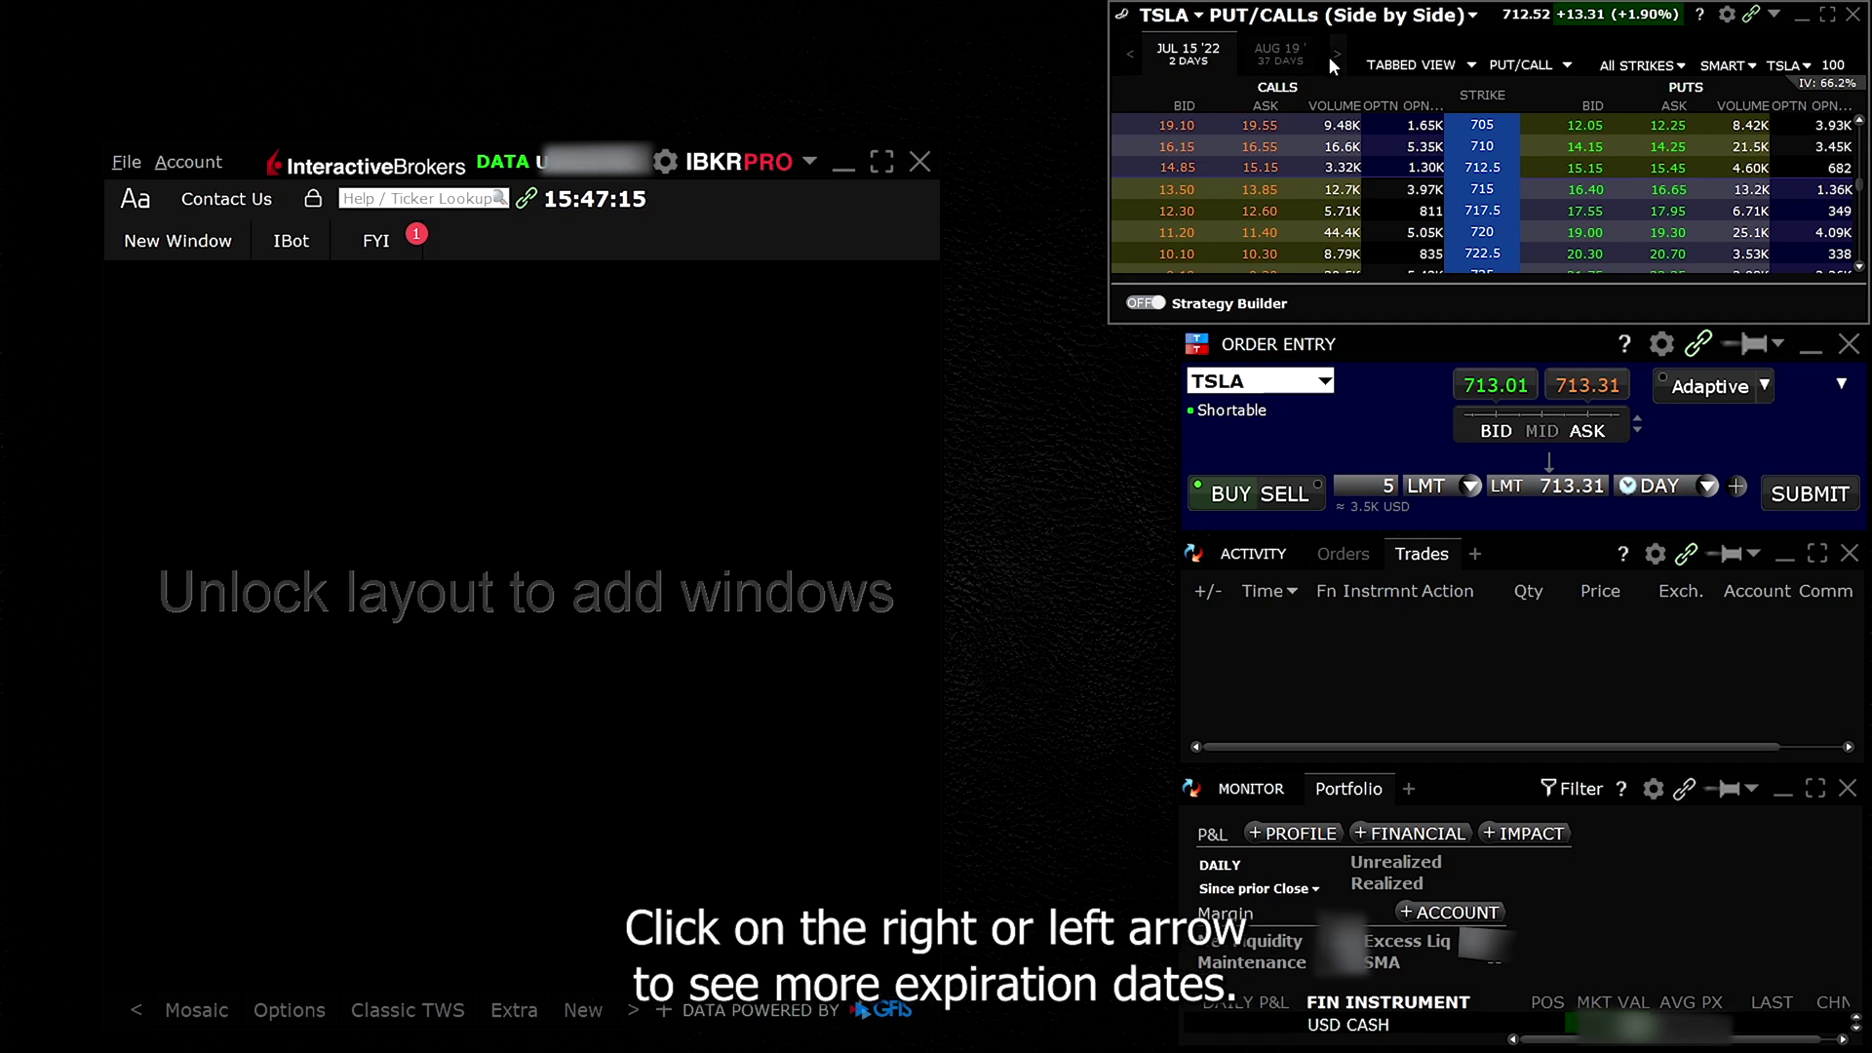
click(1333, 57)
click(1334, 57)
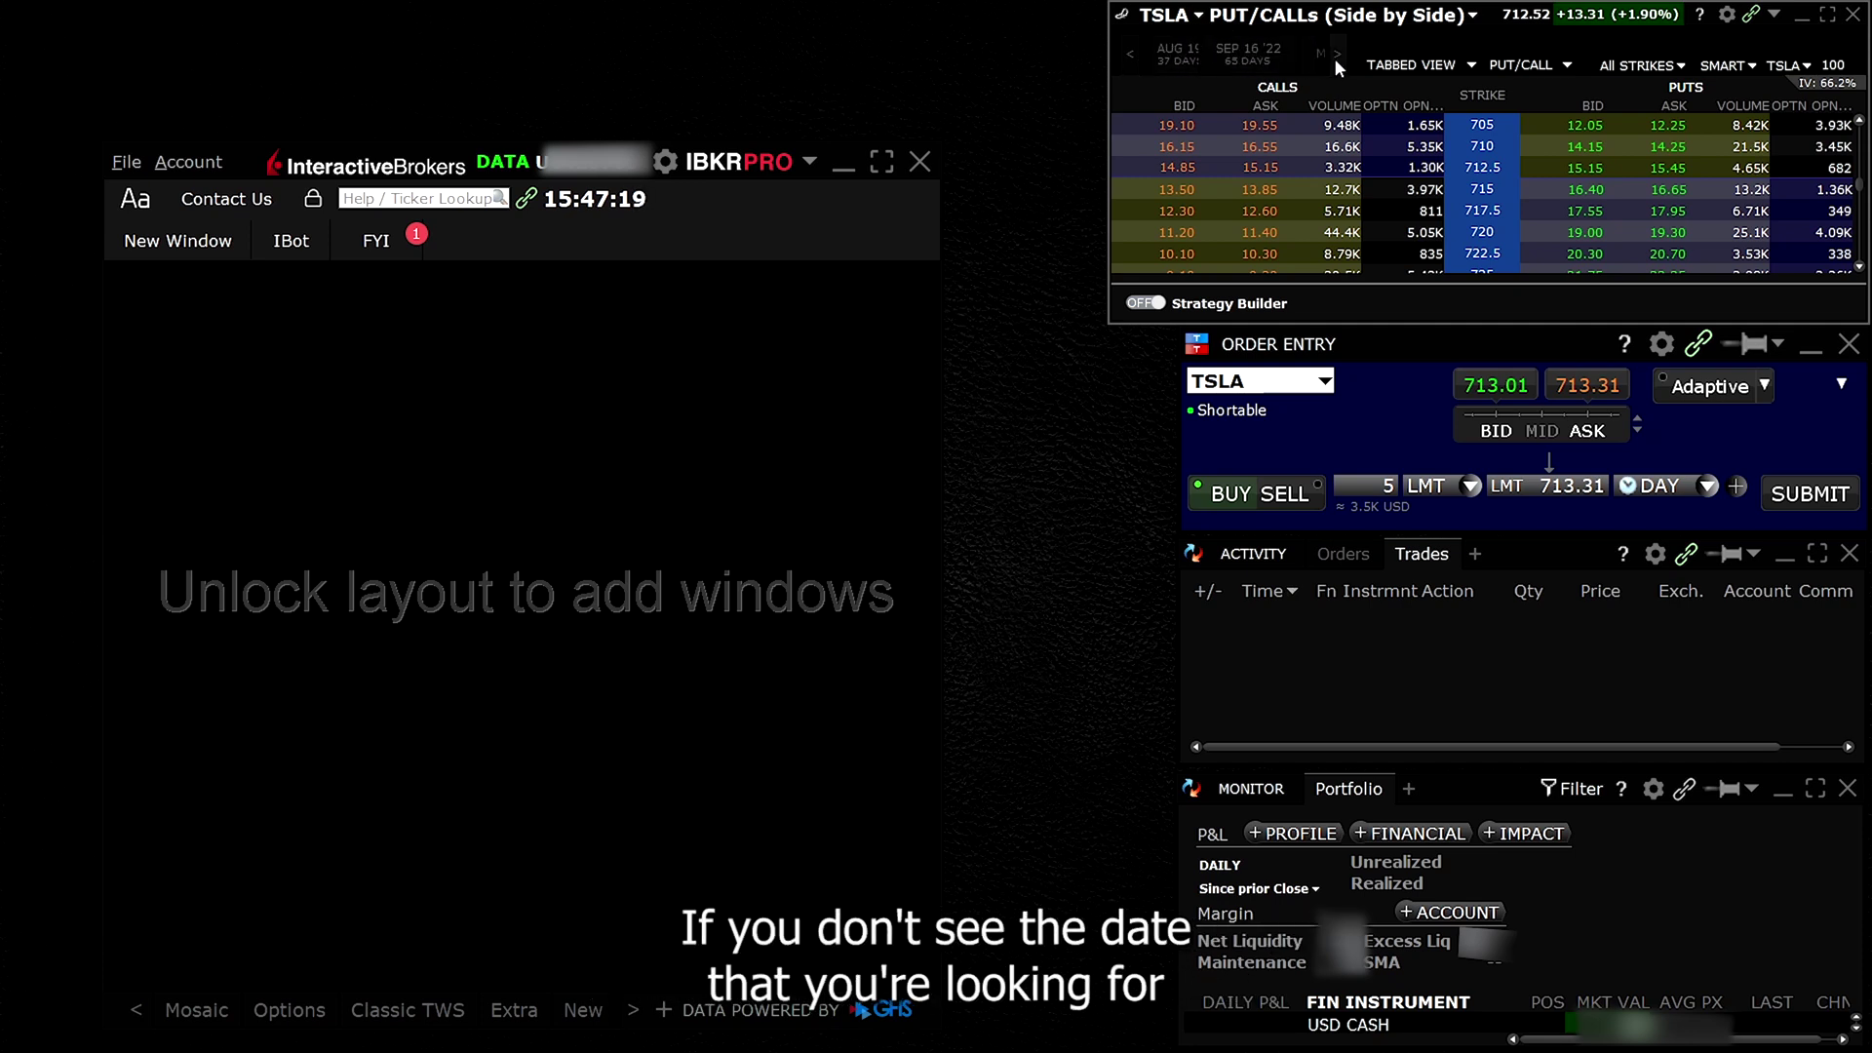
click(1334, 57)
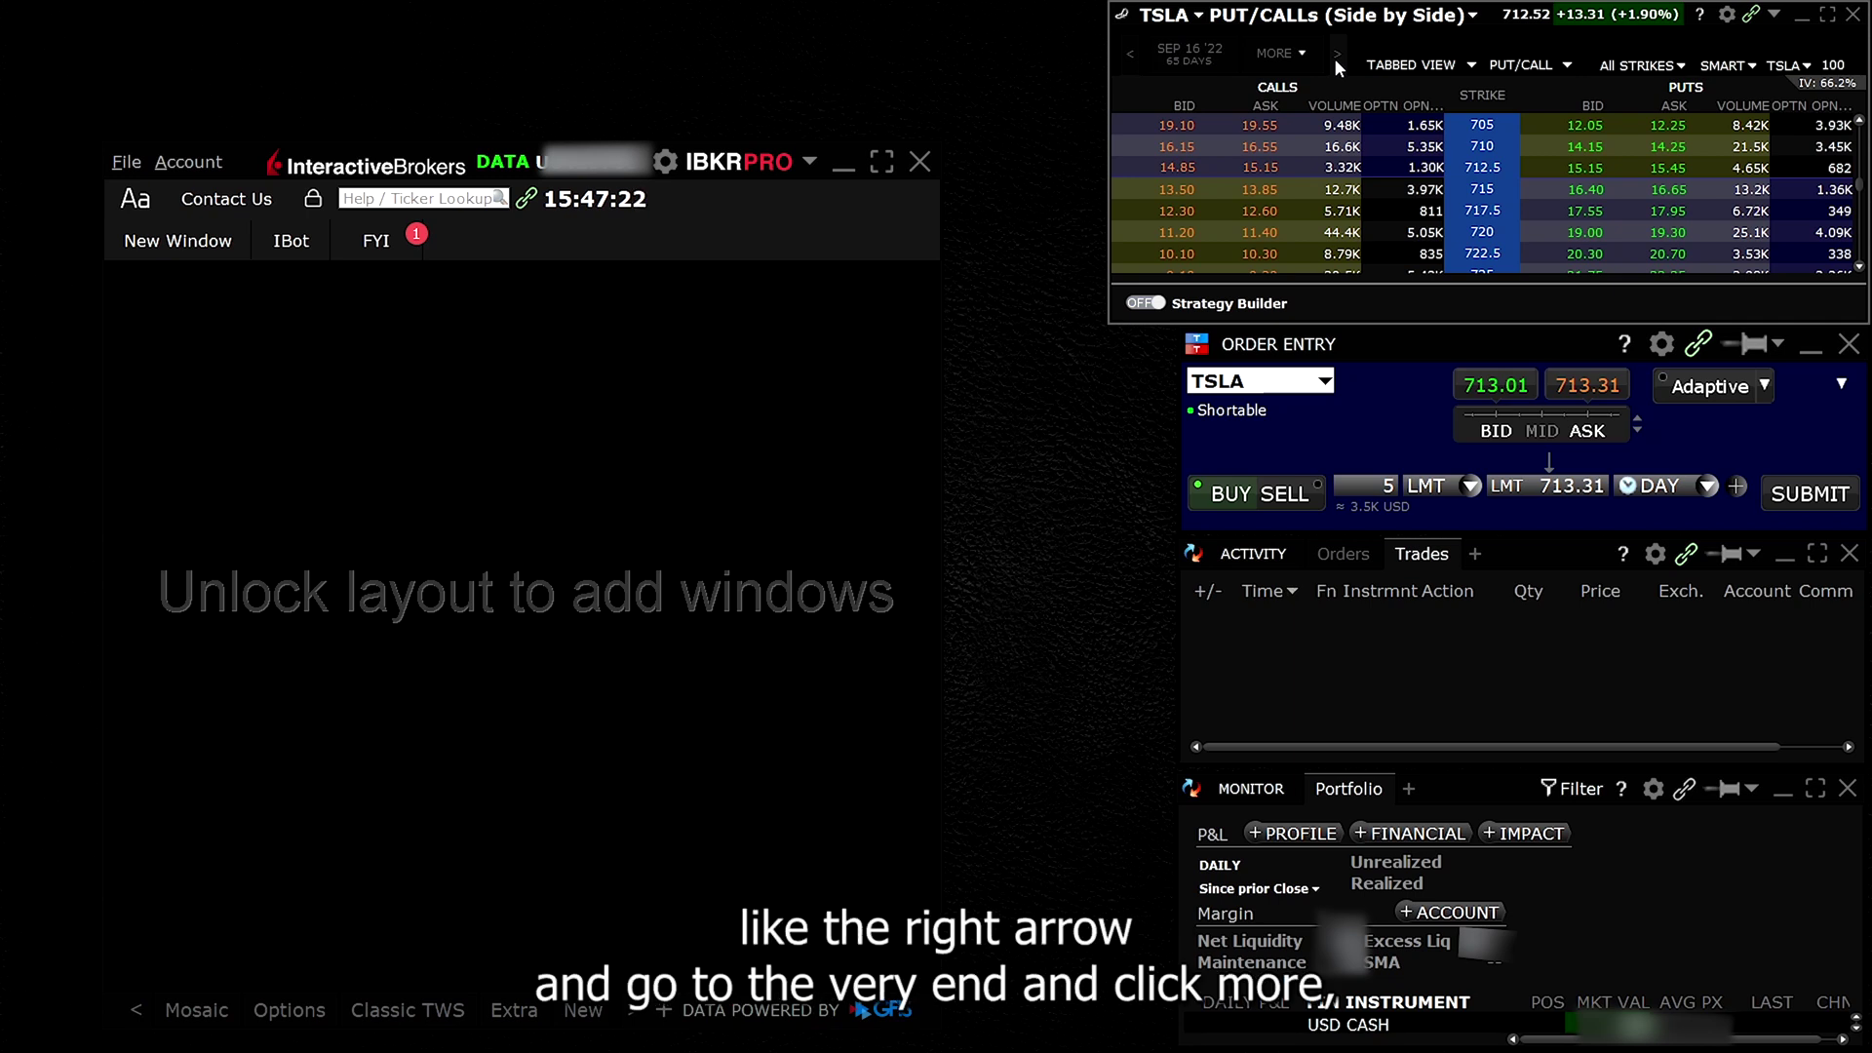
click(1307, 55)
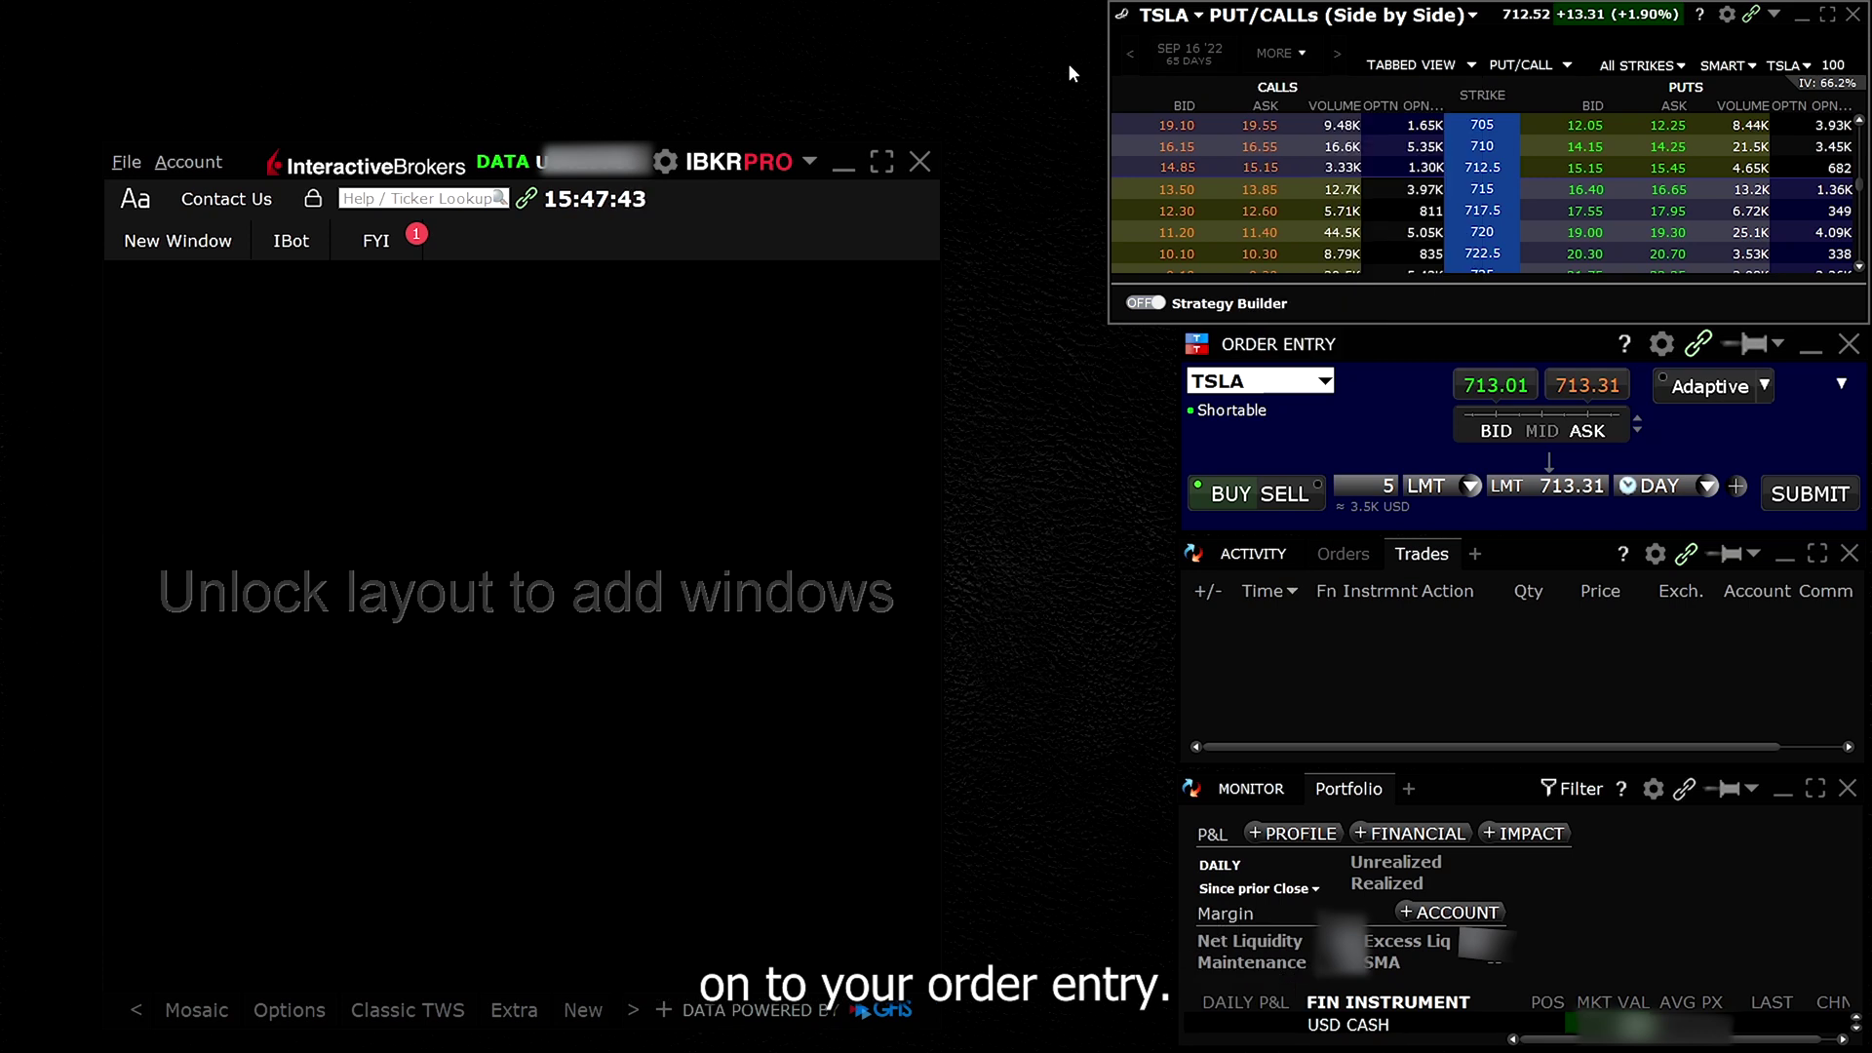
drag(1109, 113, 1180, 113)
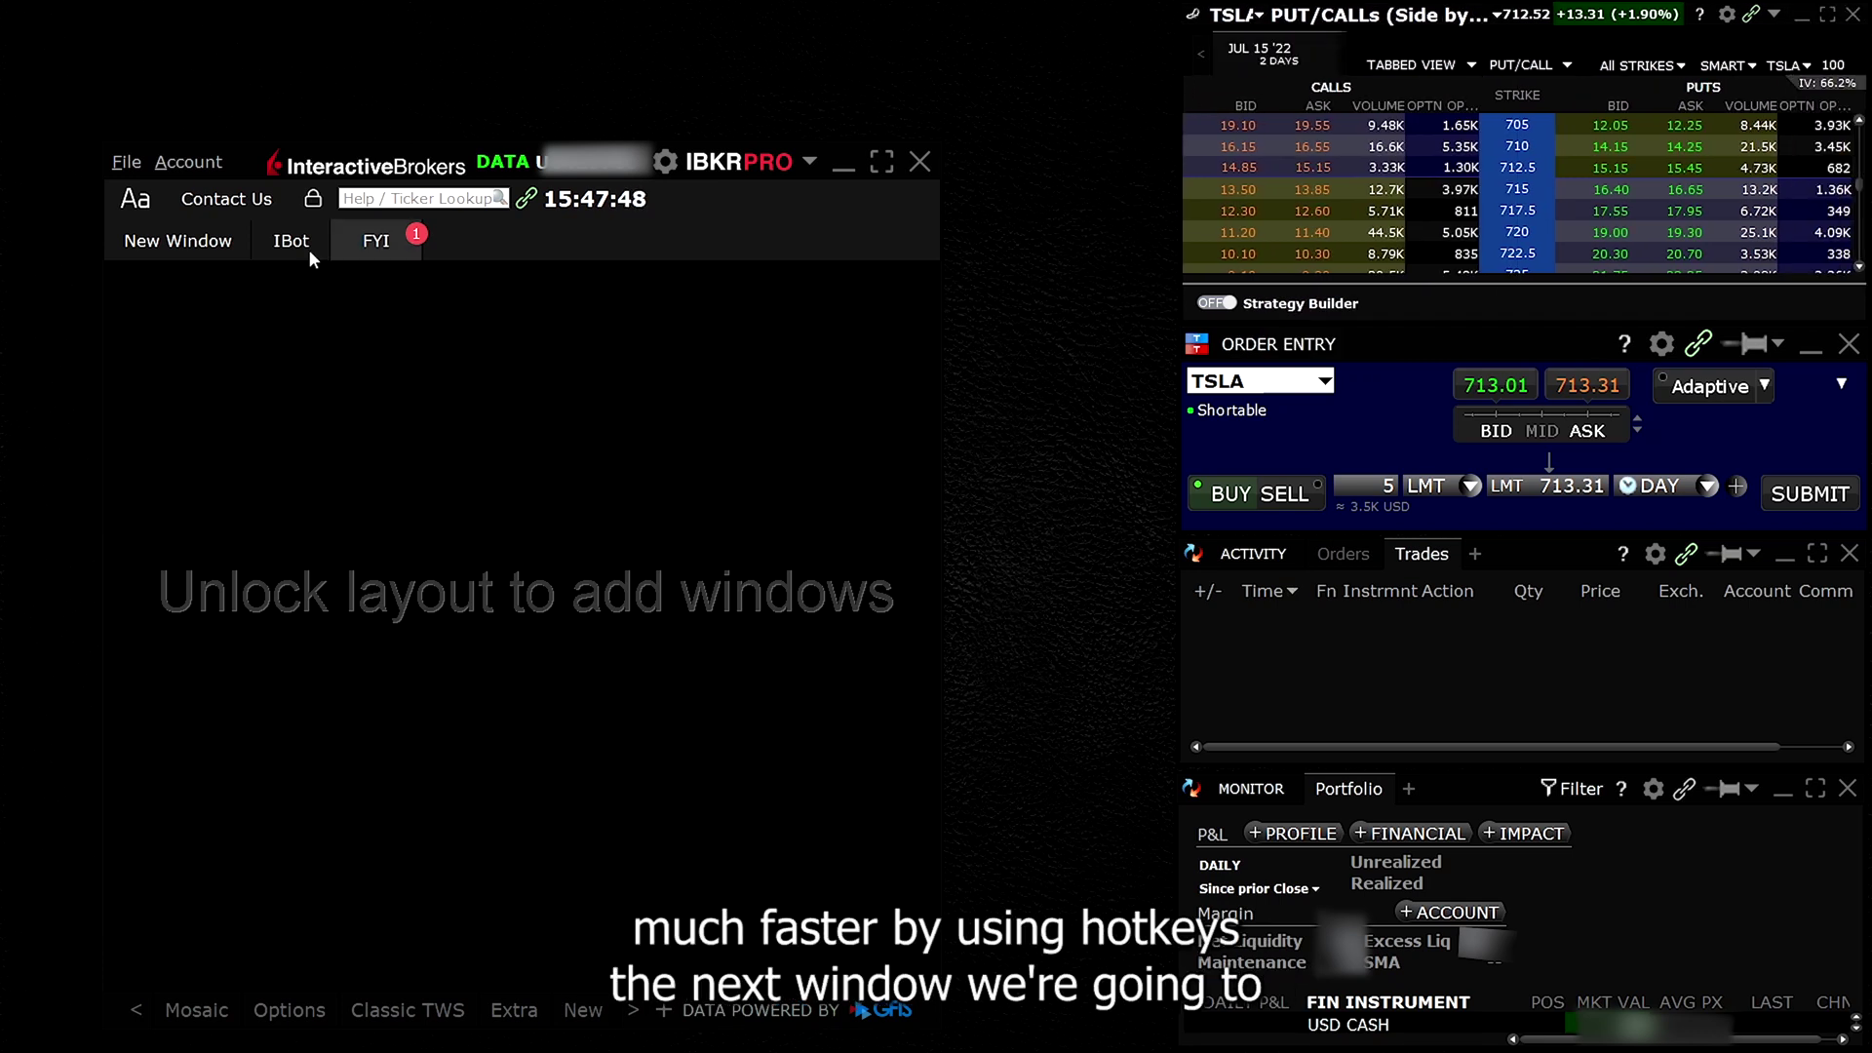
click(168, 243)
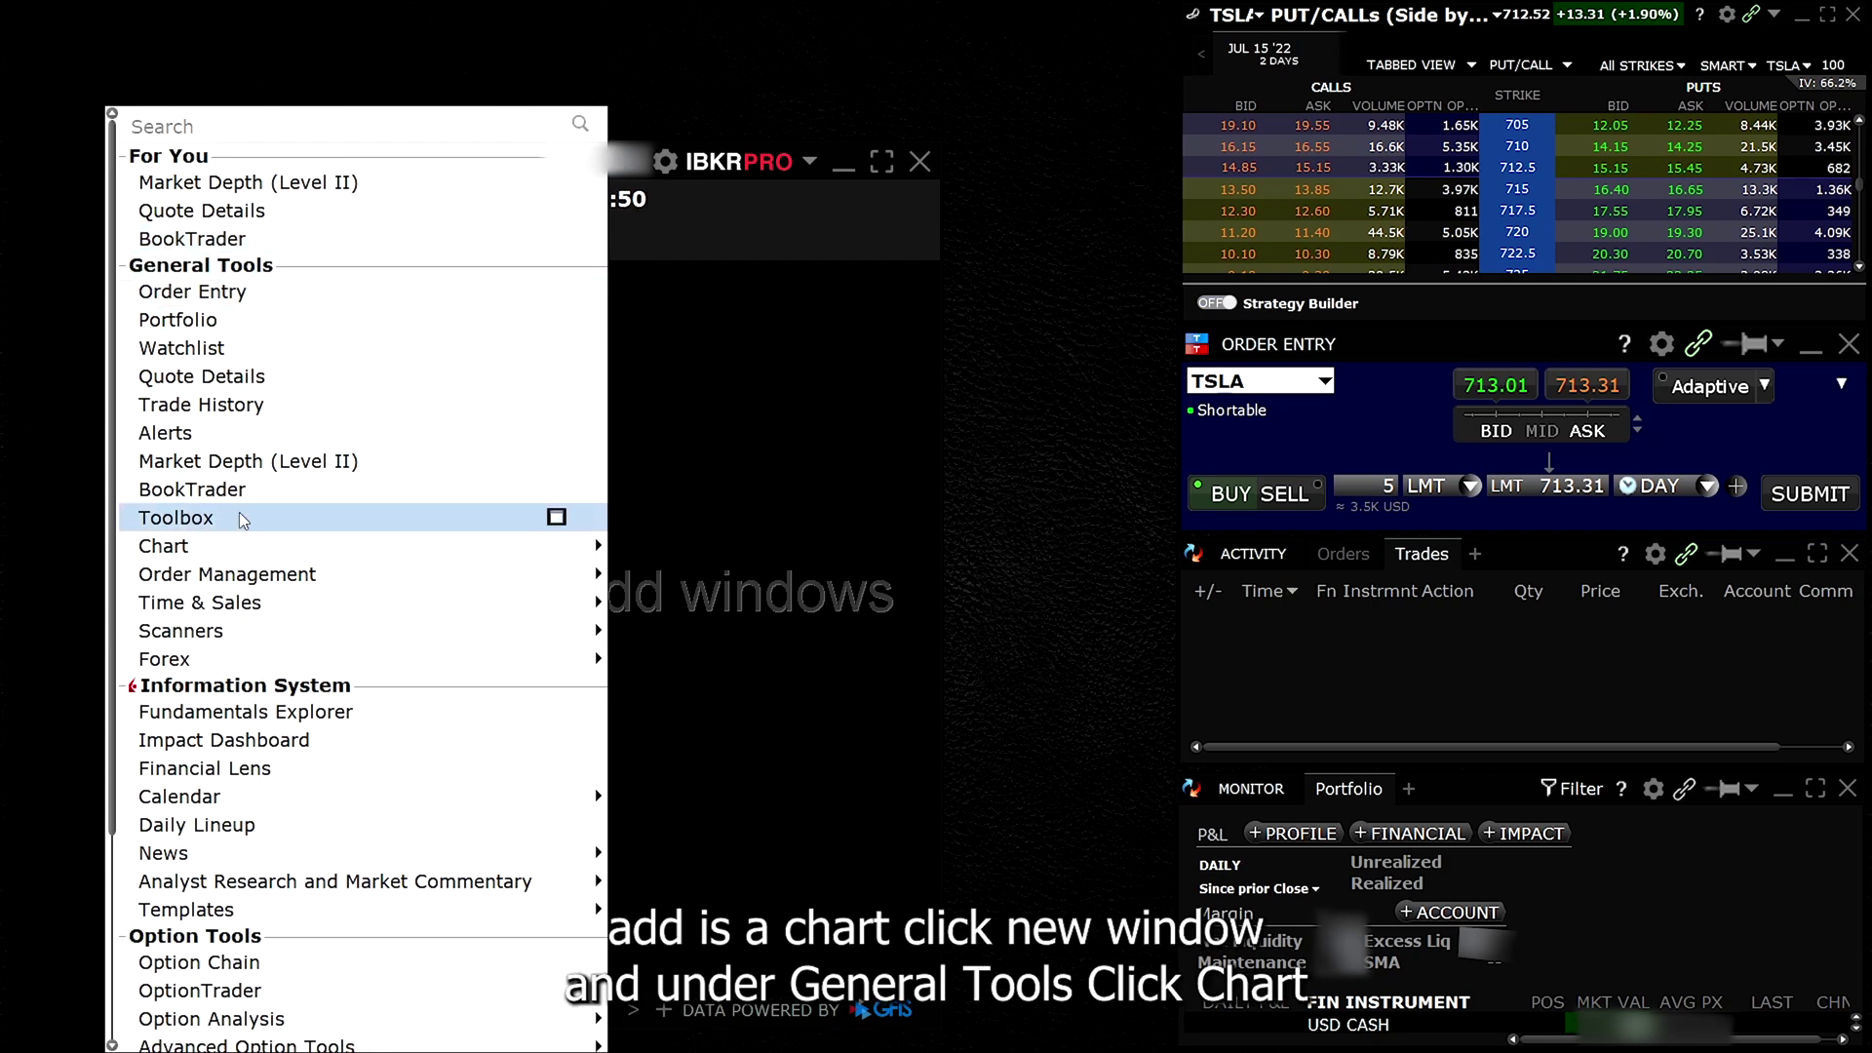
Step: Add a TSLA chart window in the top-left corner
mouse_move(232, 553)
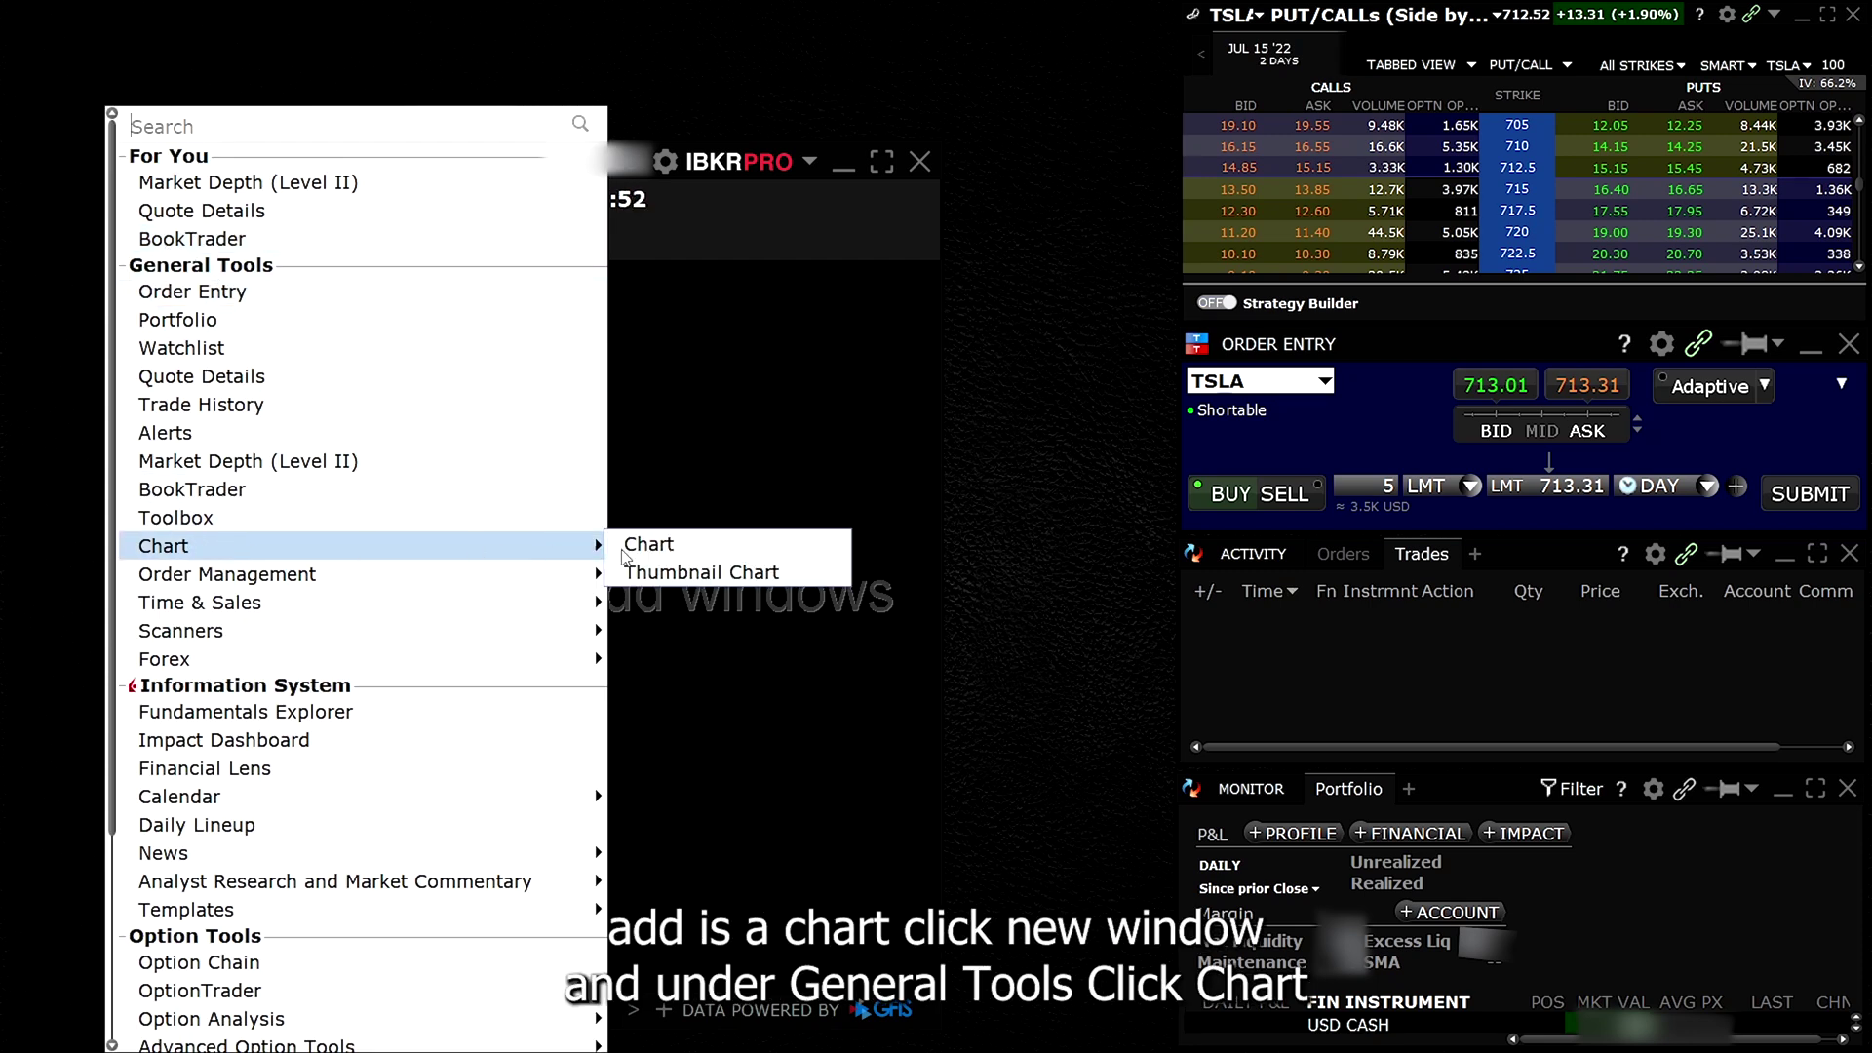
click(648, 544)
click(253, 58)
click(290, 60)
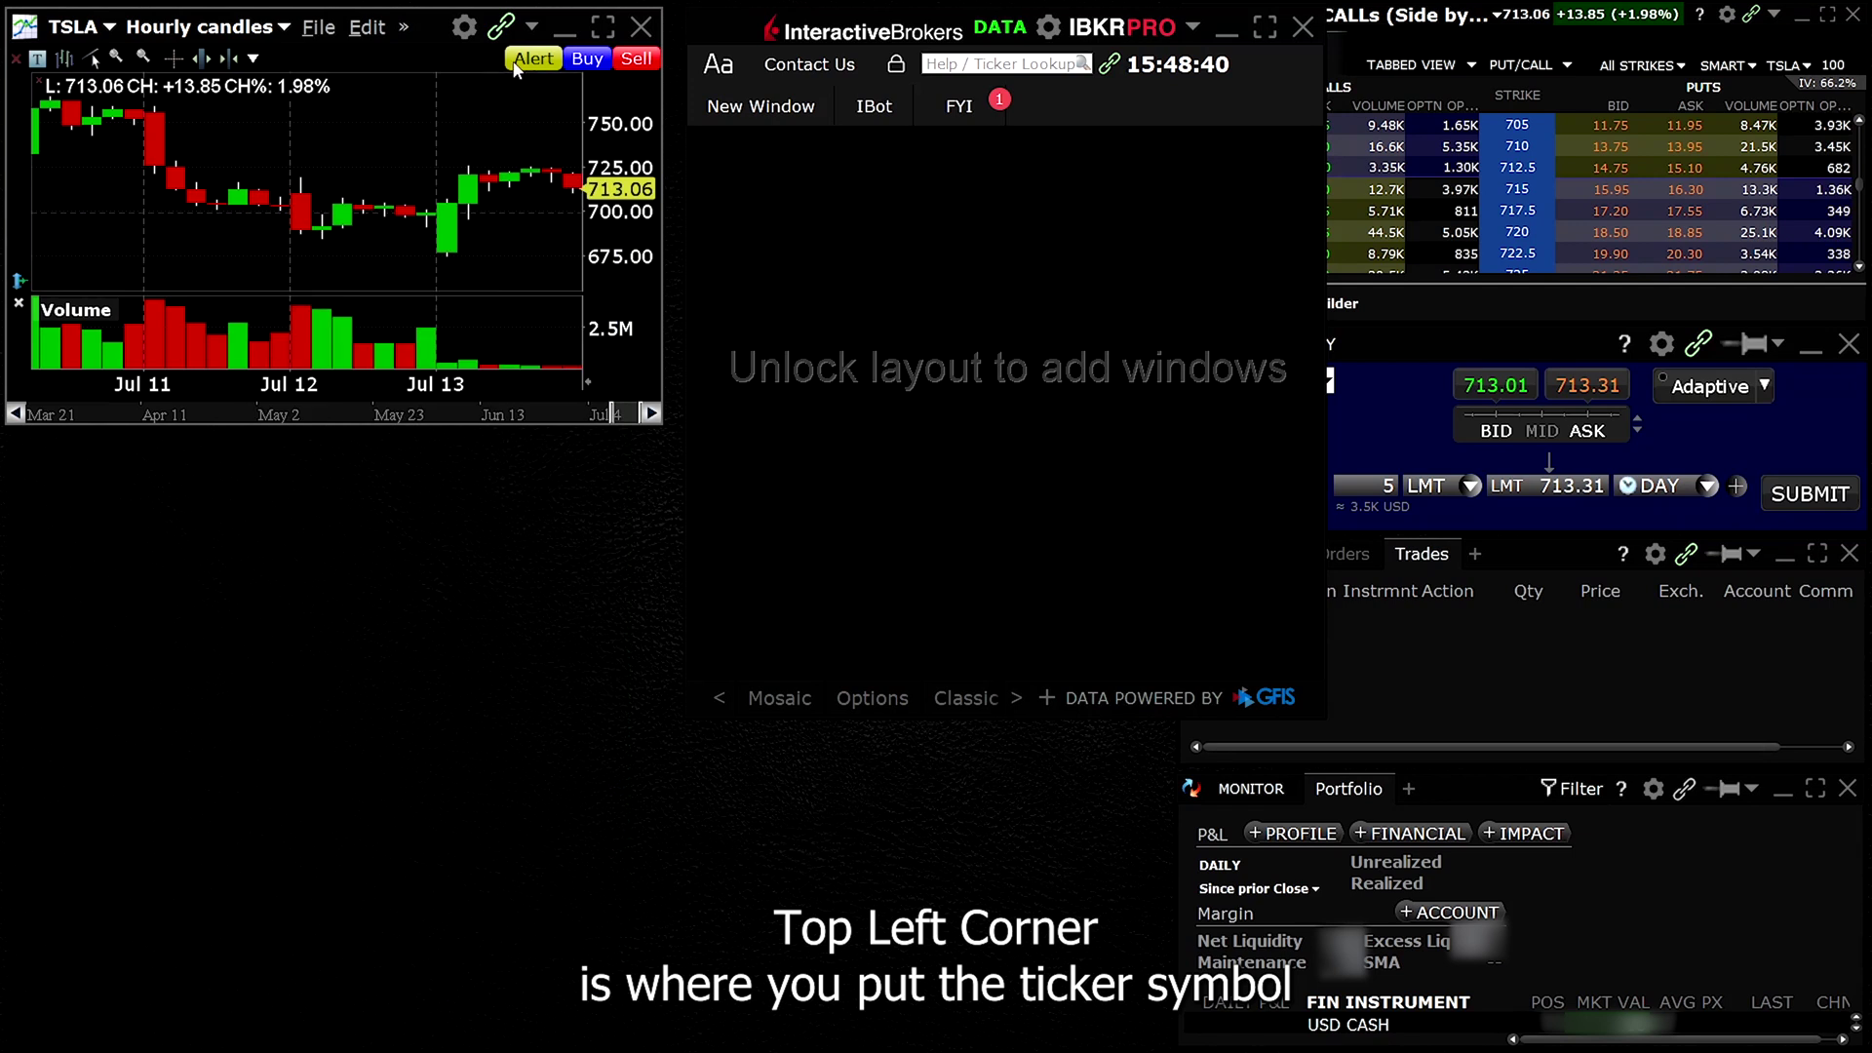
Step: Switch the chart to hourly candles and zoom out to span Jul 5 to Jul 13
click(281, 27)
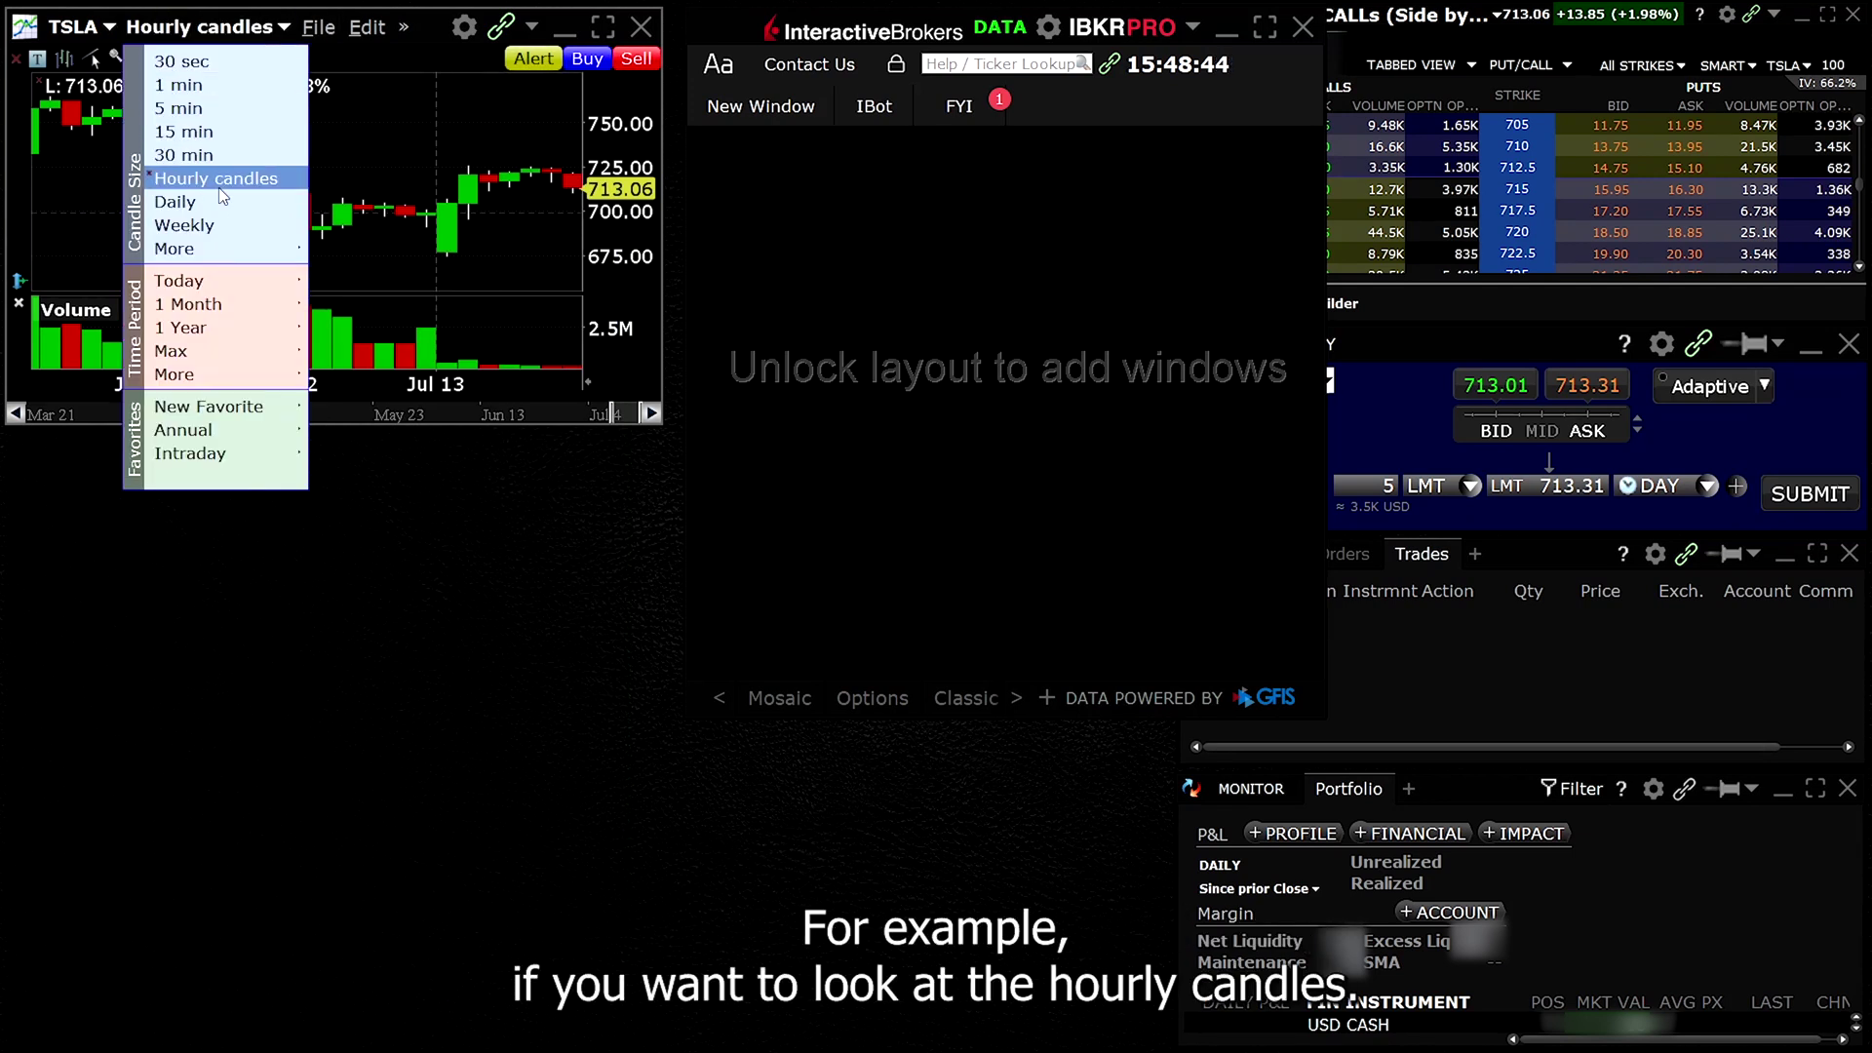
click(181, 178)
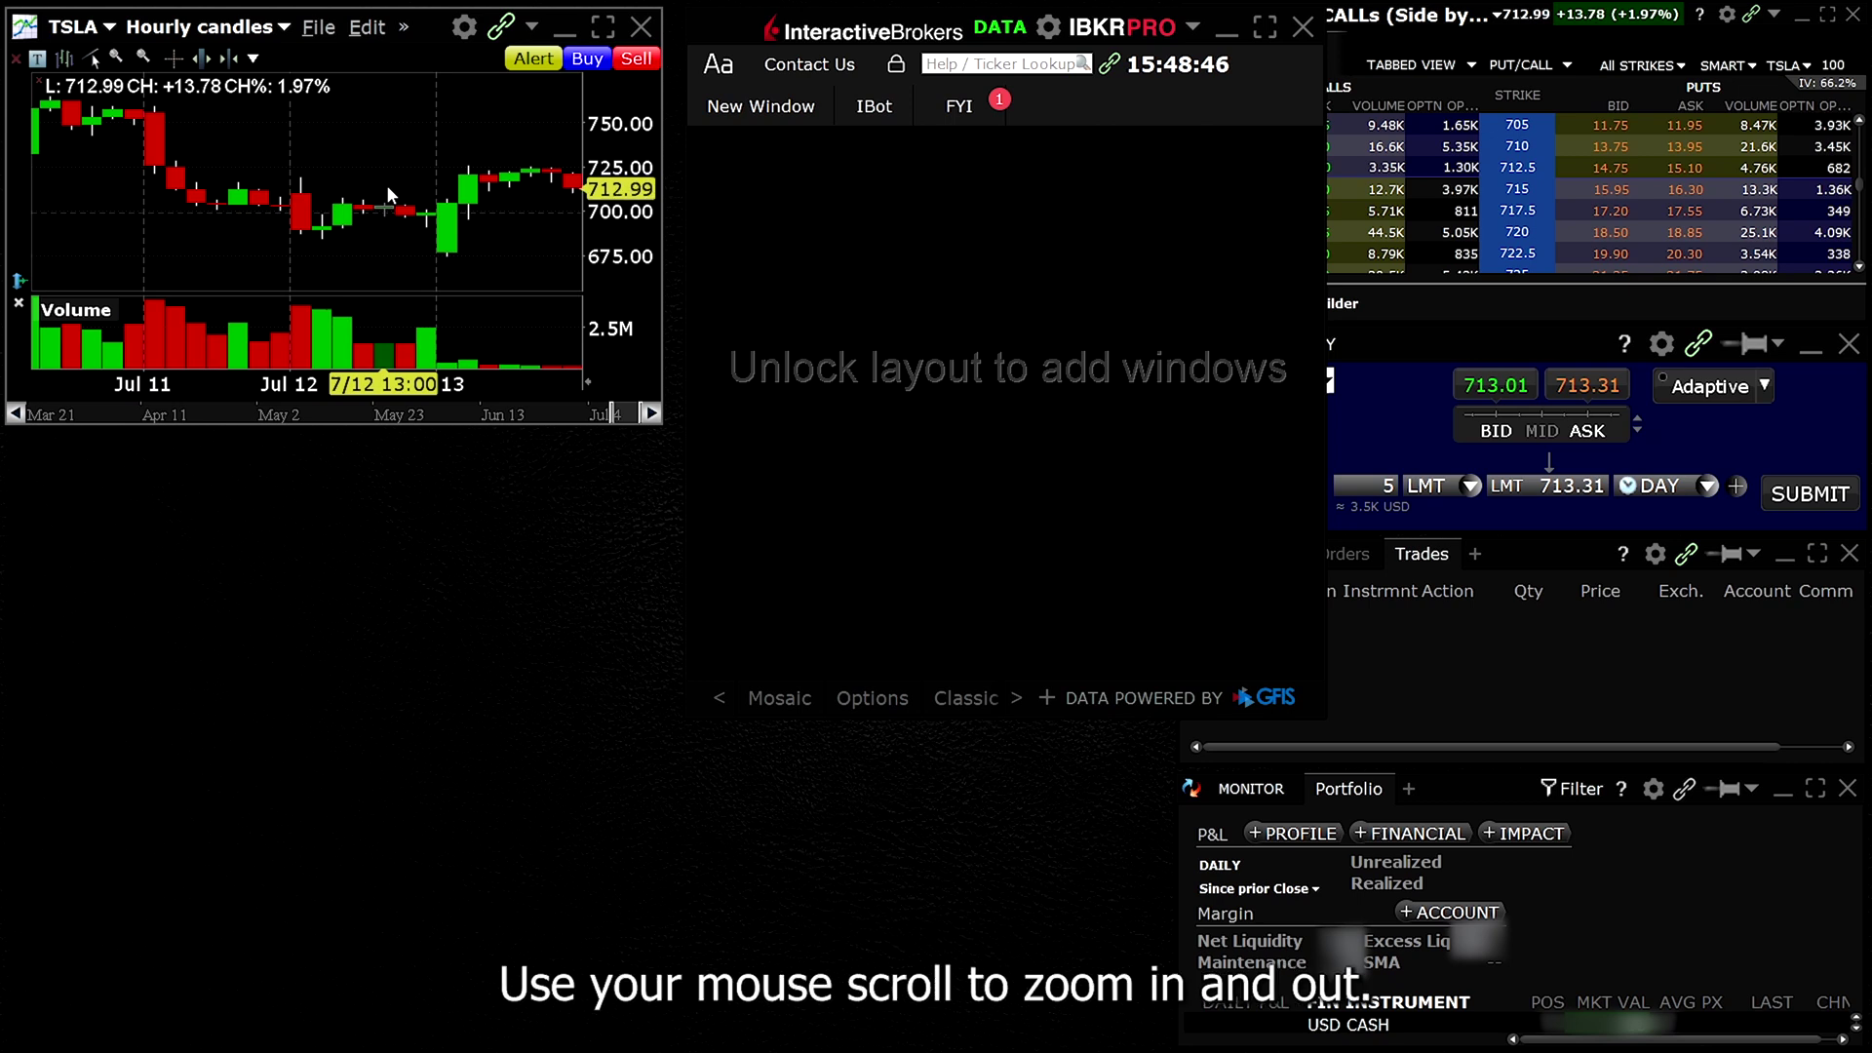
scroll(388, 194, up, 2)
scroll(388, 194, down, 3)
key(Down)
key(Down)
key(Down)
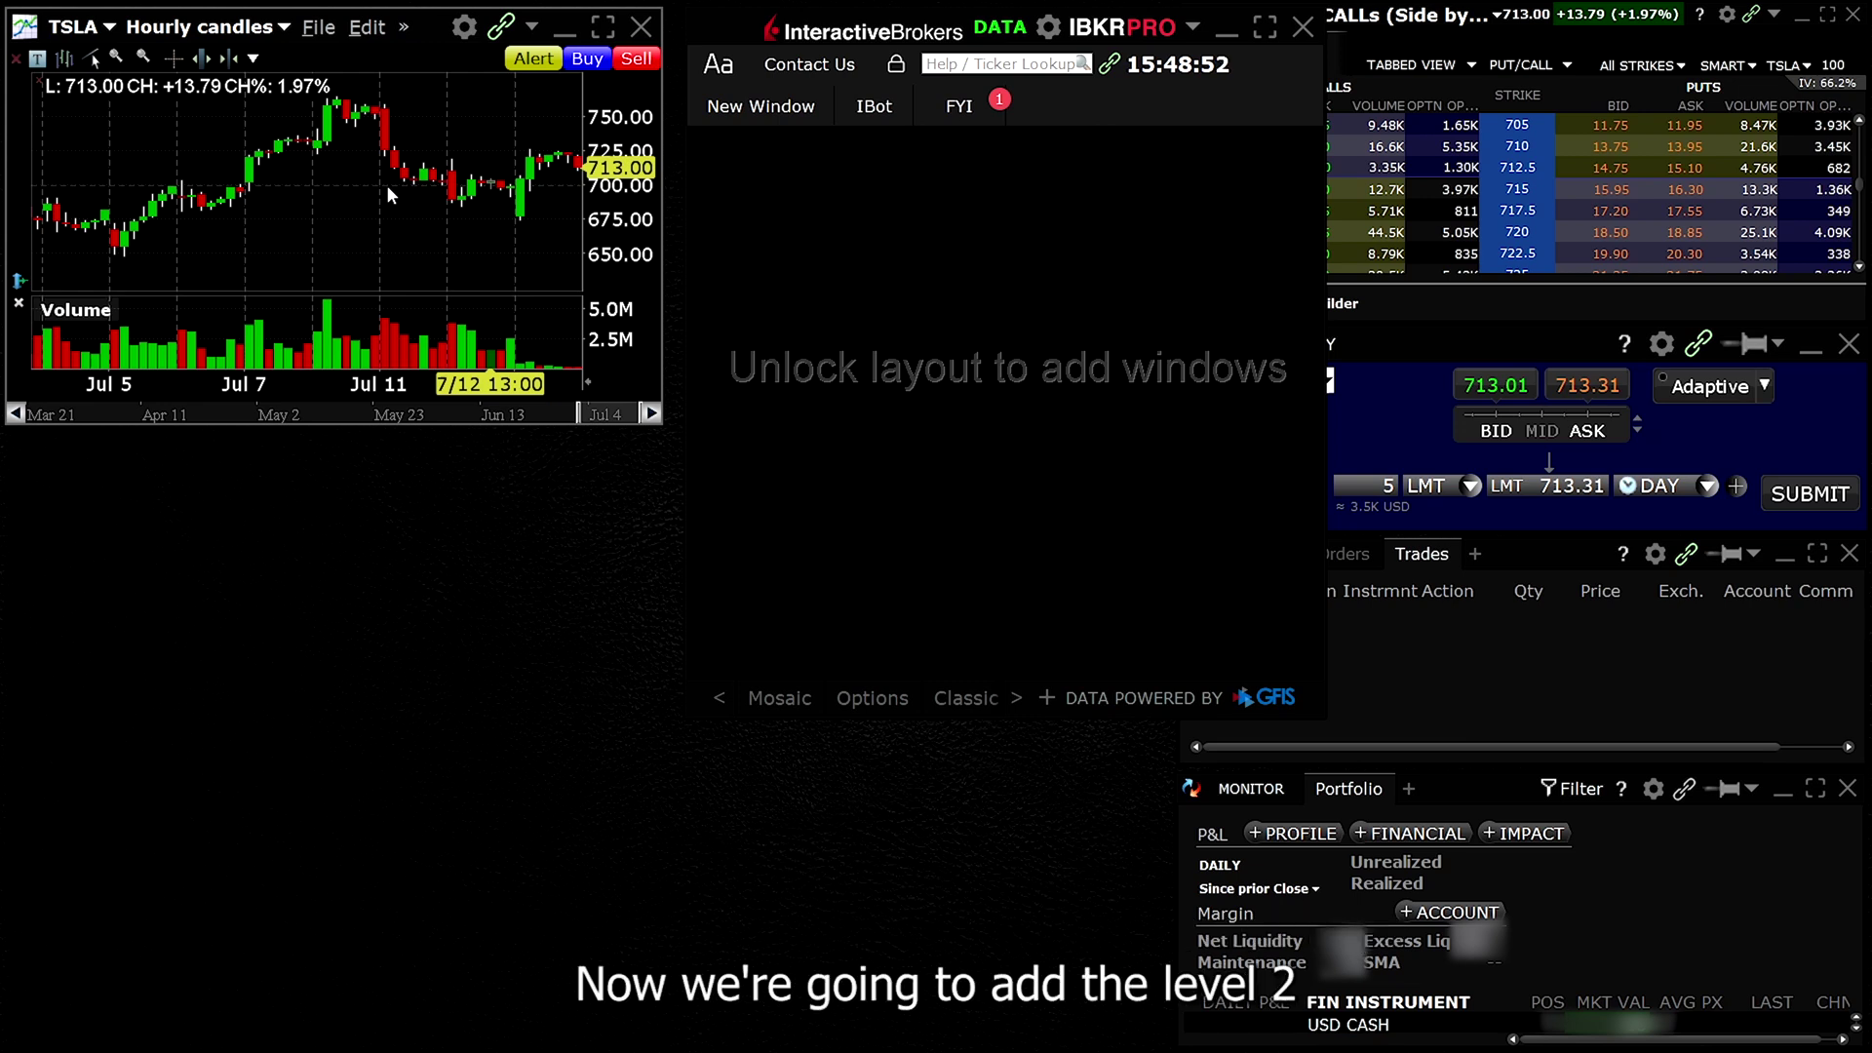
Step: Add a TSLA Level II window and size it beneath the chart to match its width
click(761, 106)
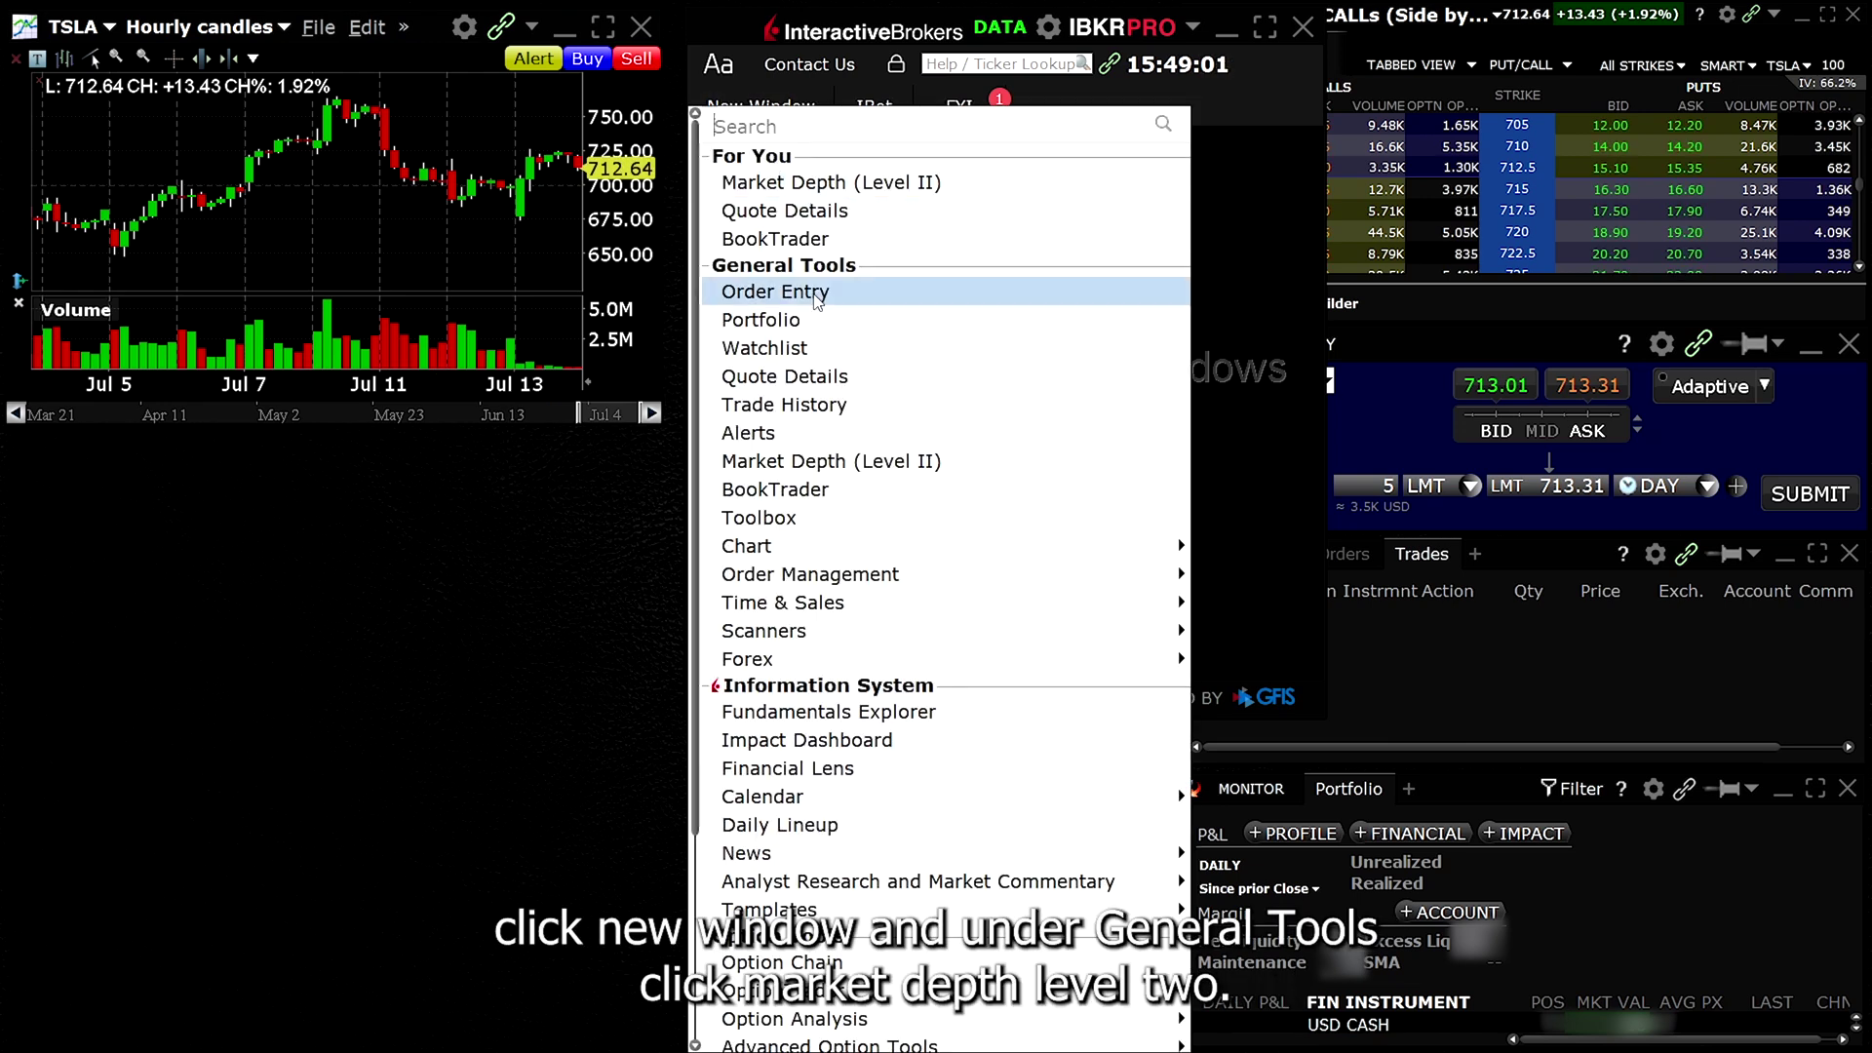
click(814, 461)
drag(877, 486, 75, 459)
drag(231, 480, 658, 481)
drag(382, 441, 381, 431)
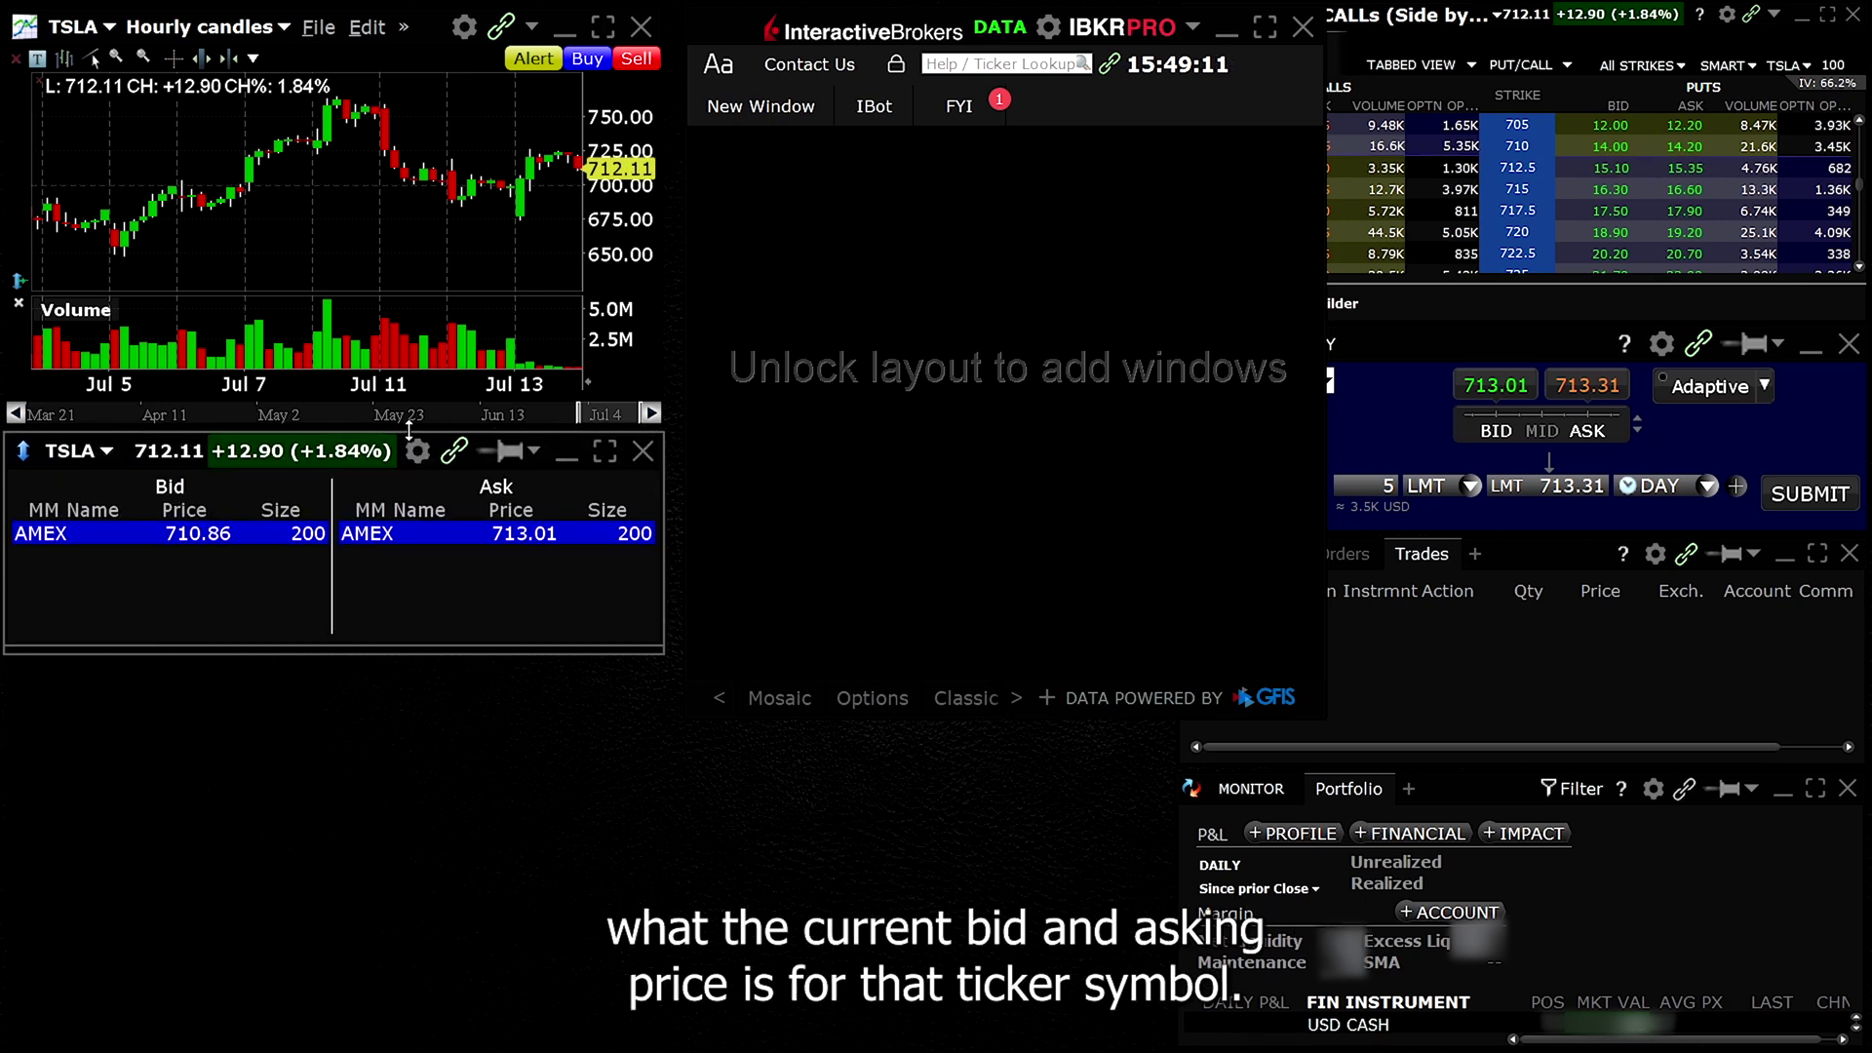
drag(400, 655, 414, 694)
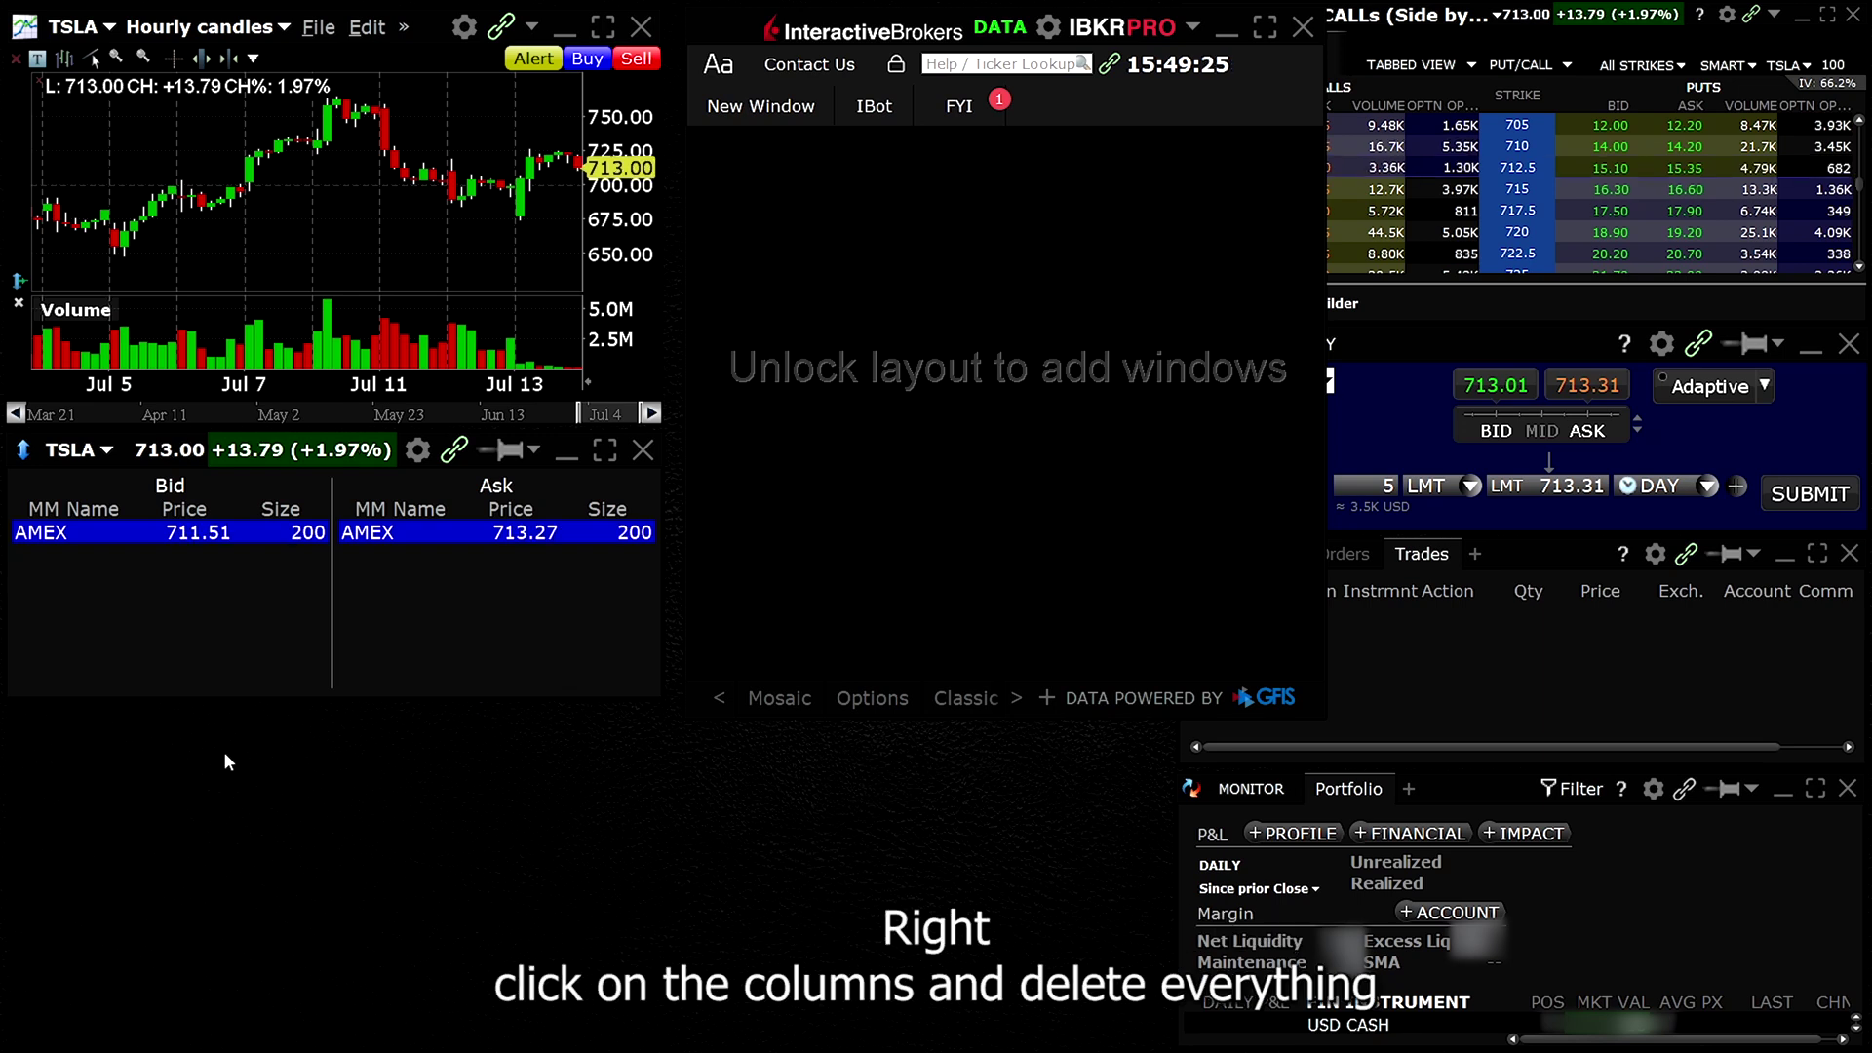
Step: Review the Level II column options and its configuration's price-level Colors settings
right_click(107, 505)
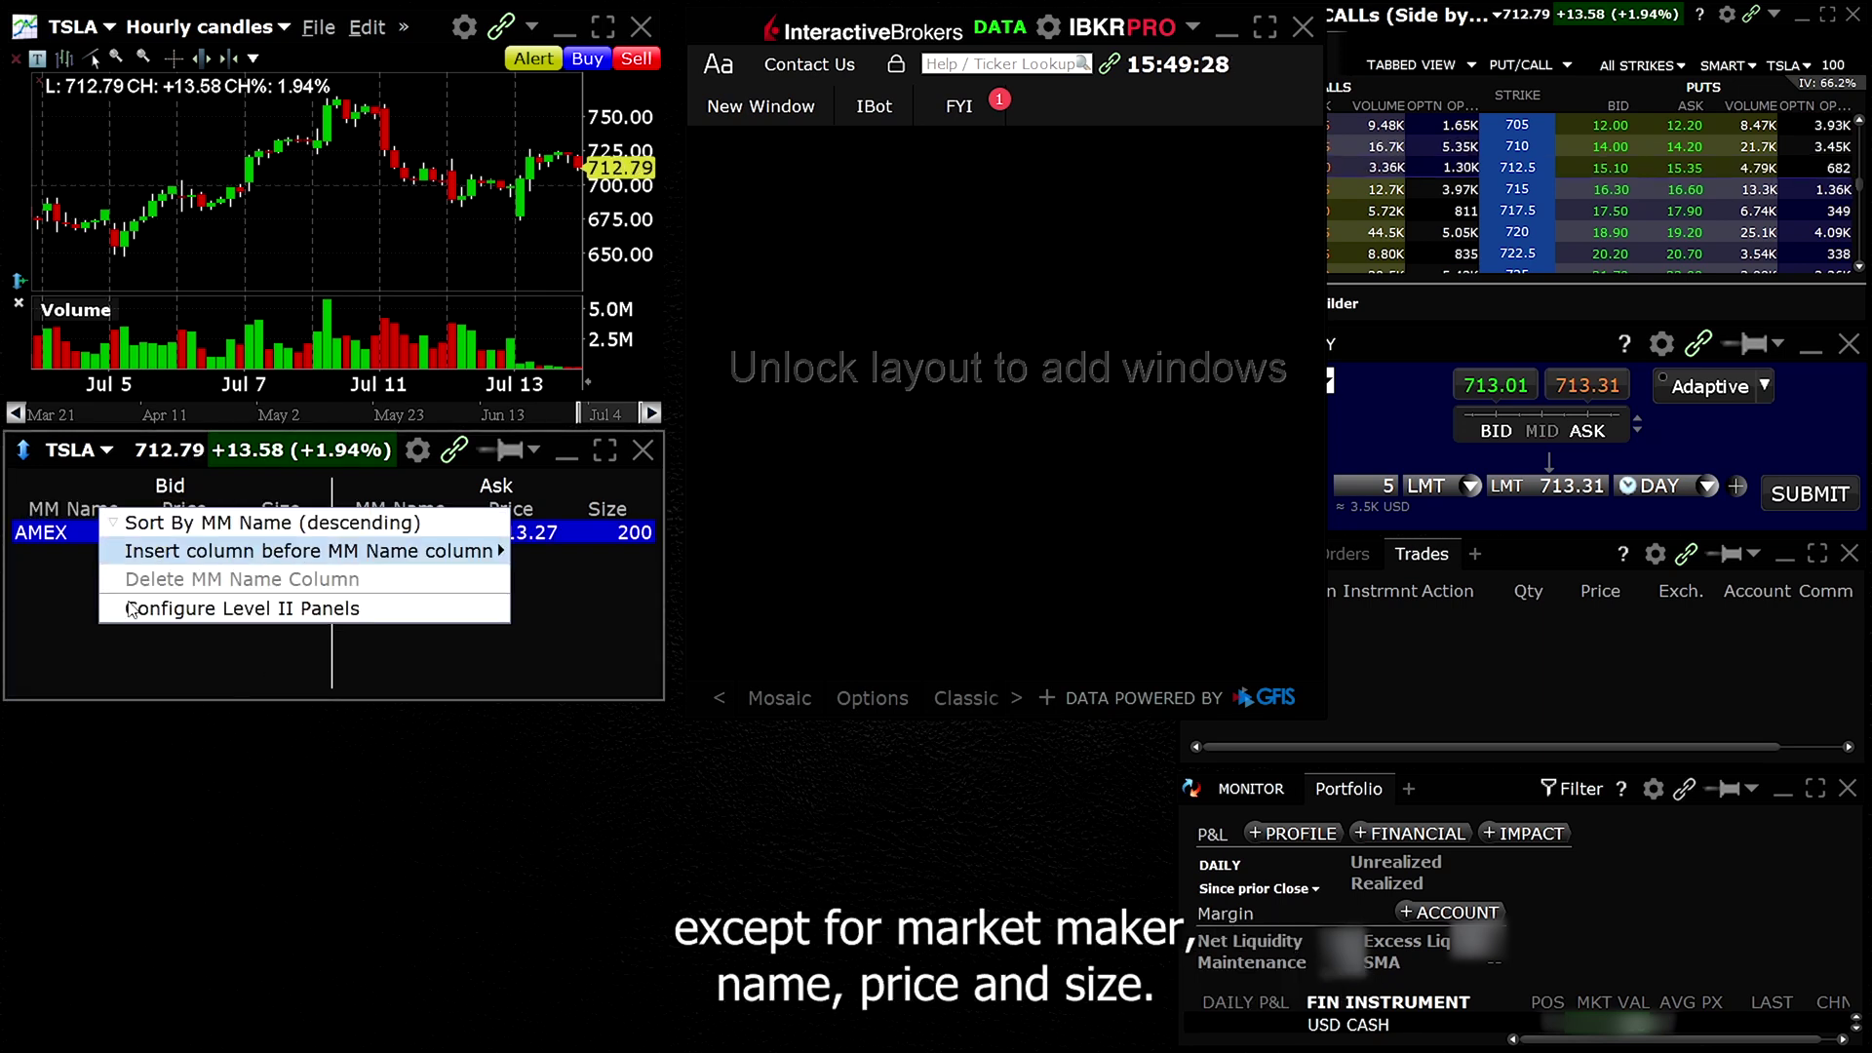
click(88, 803)
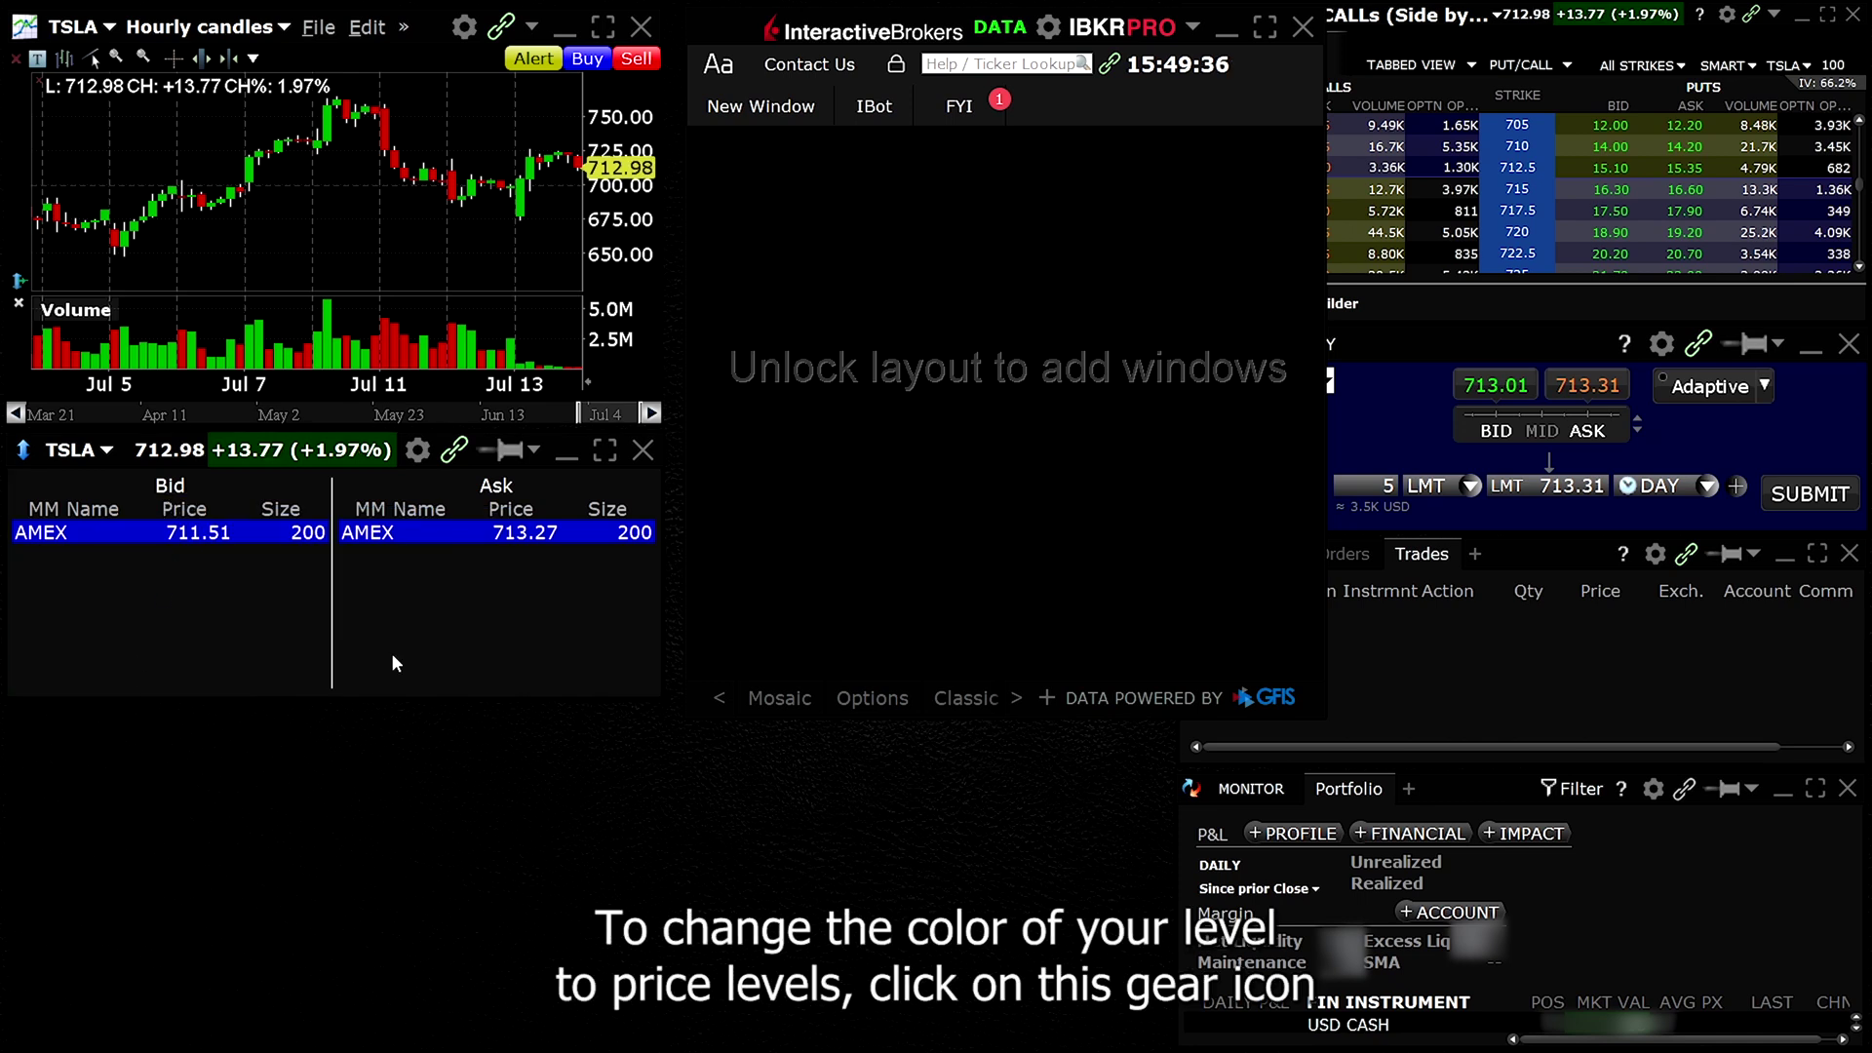
click(417, 450)
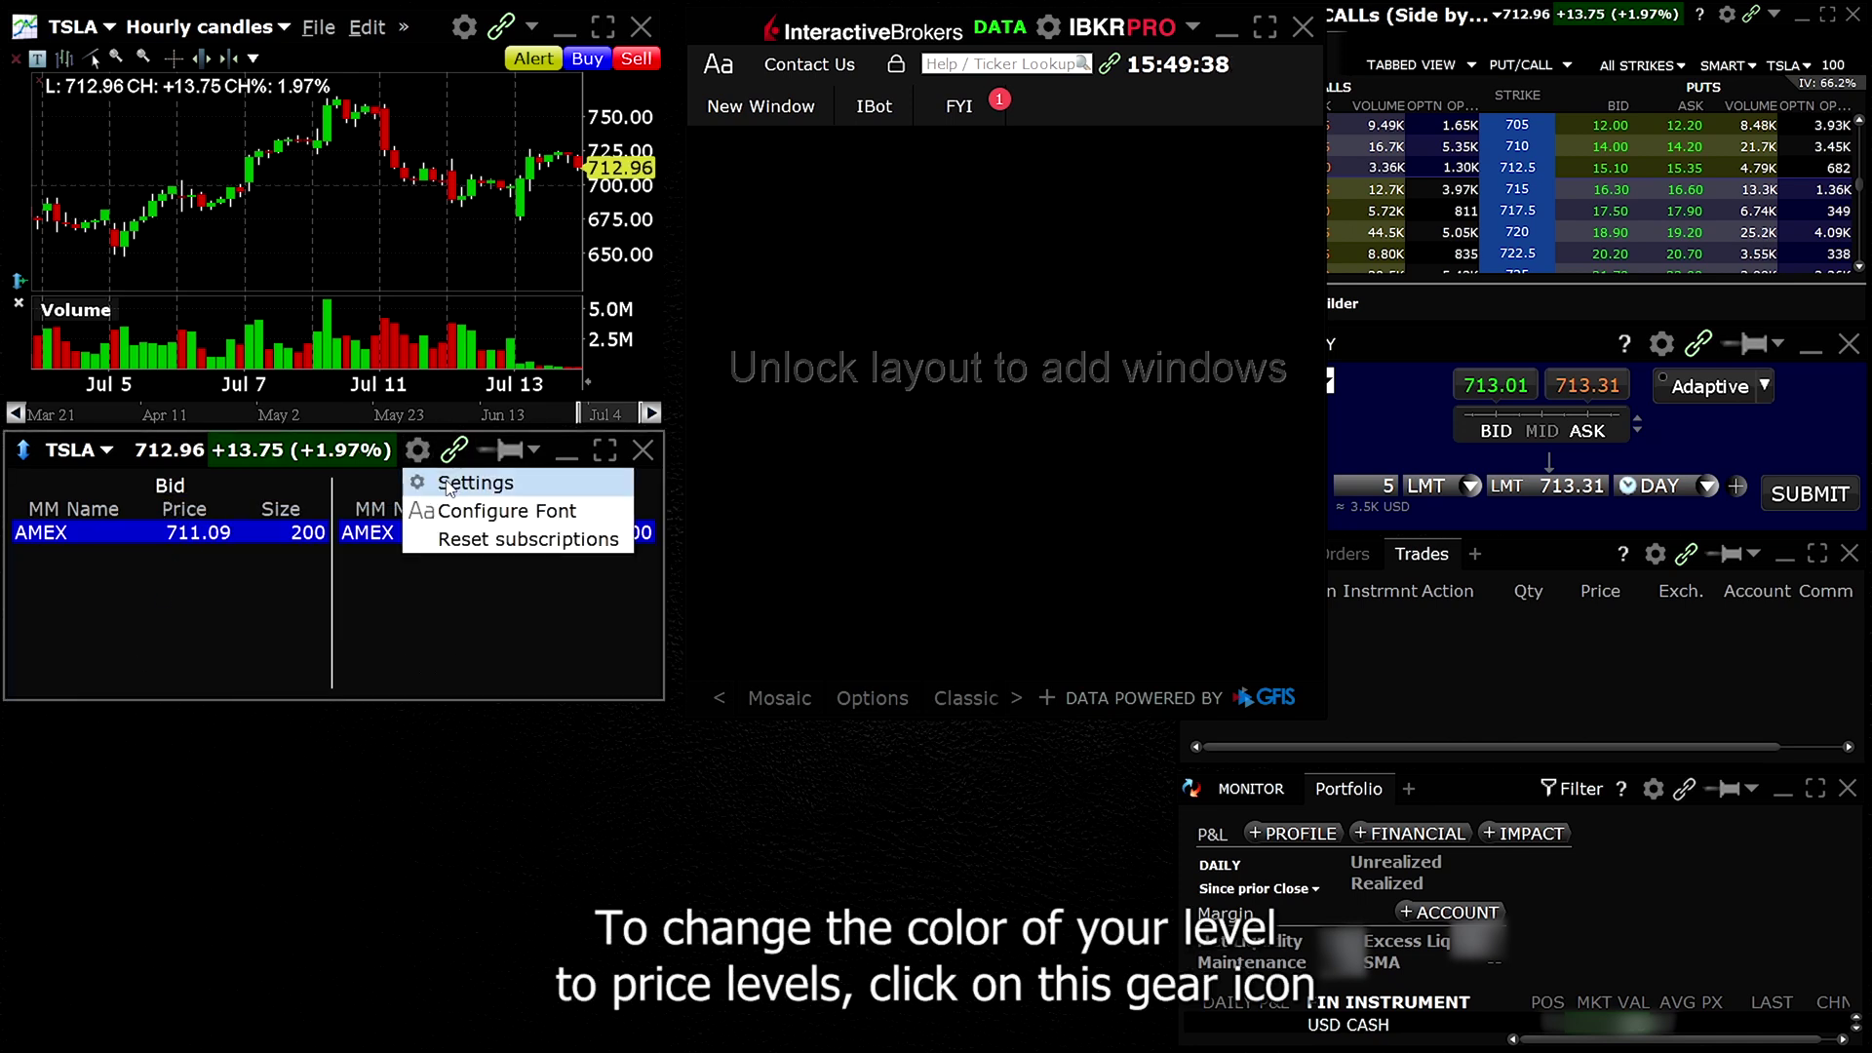
click(449, 484)
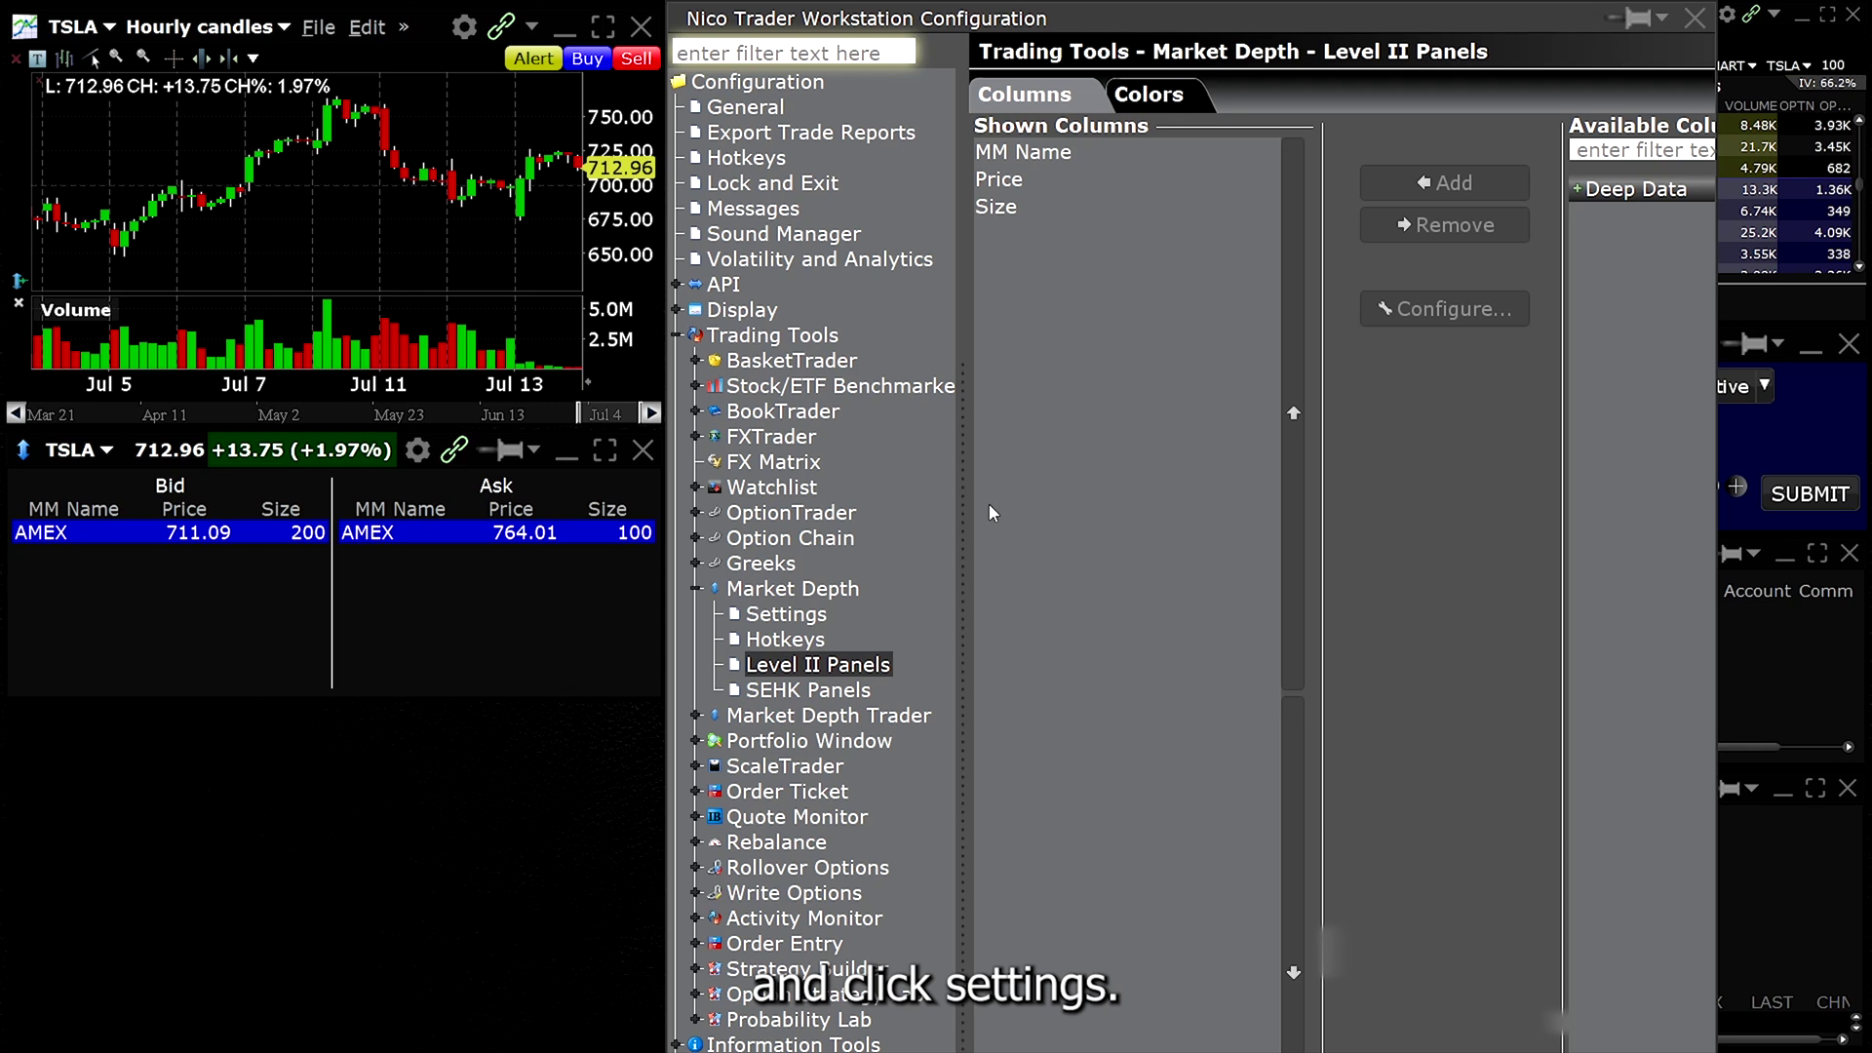
click(1150, 95)
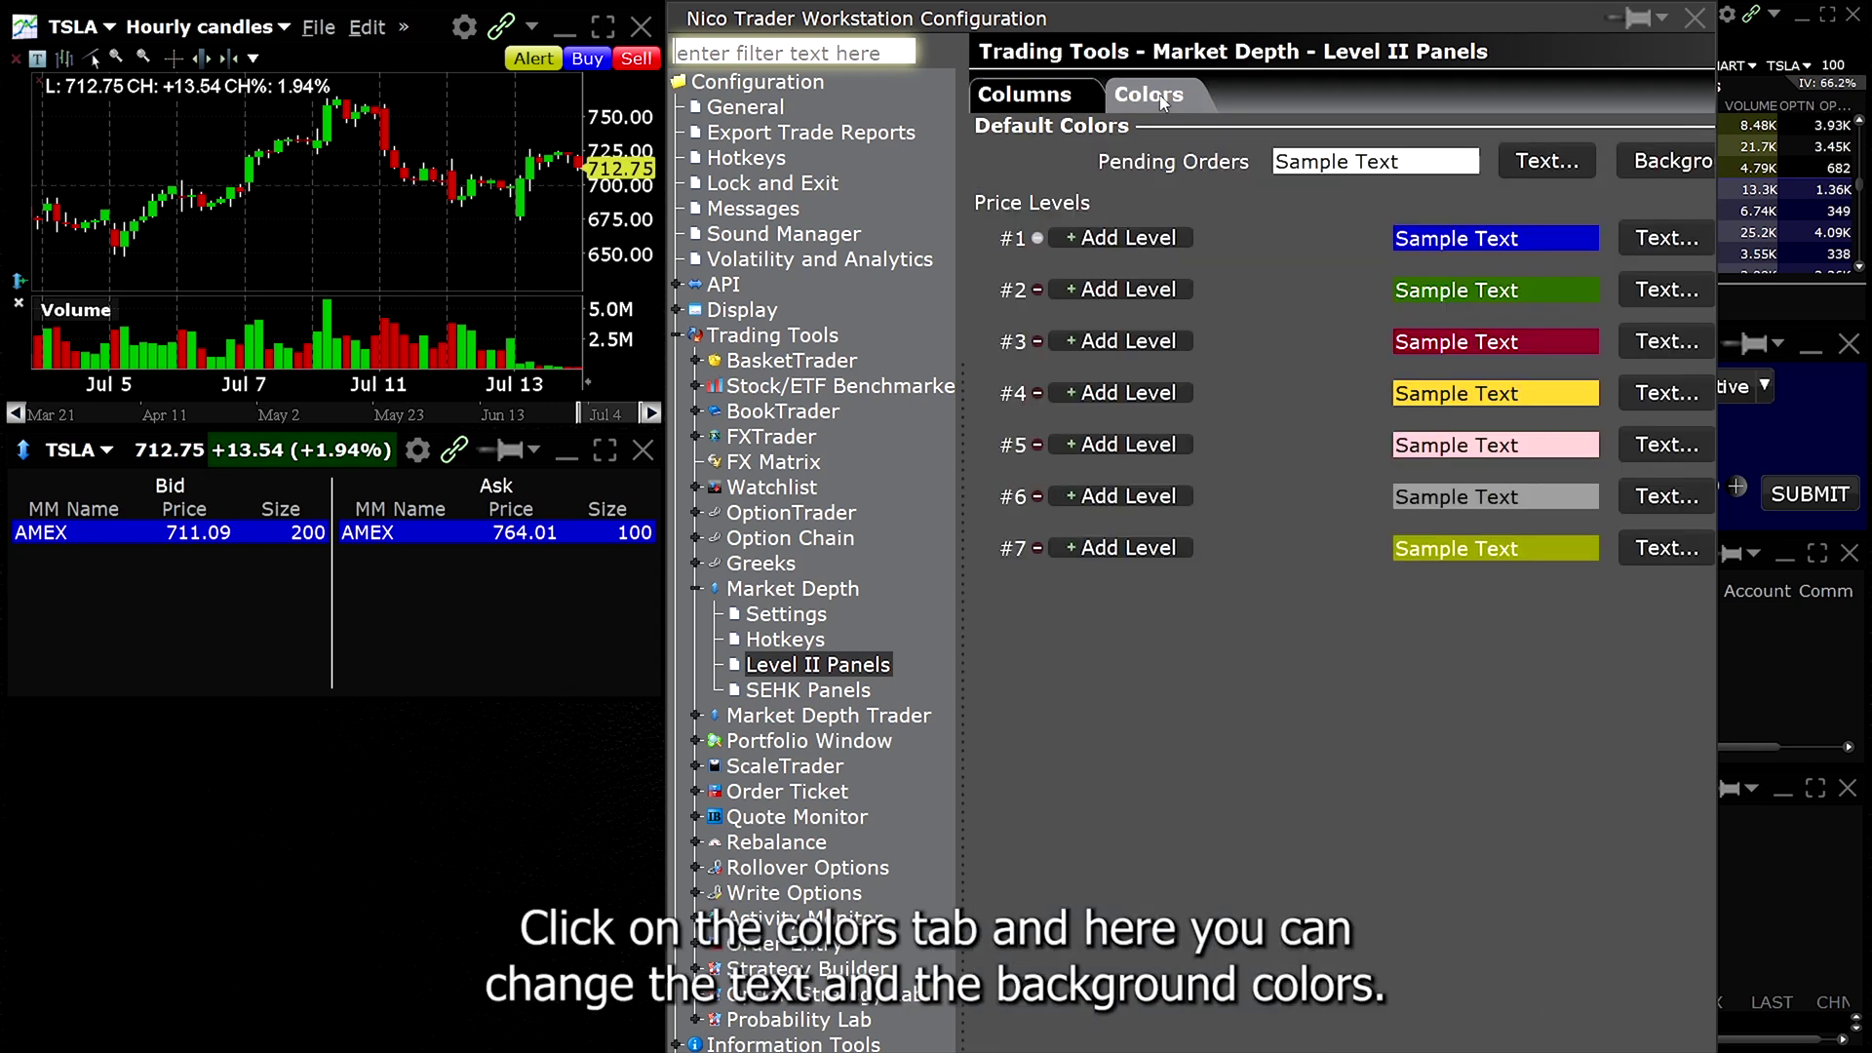
drag(1358, 22, 744, 57)
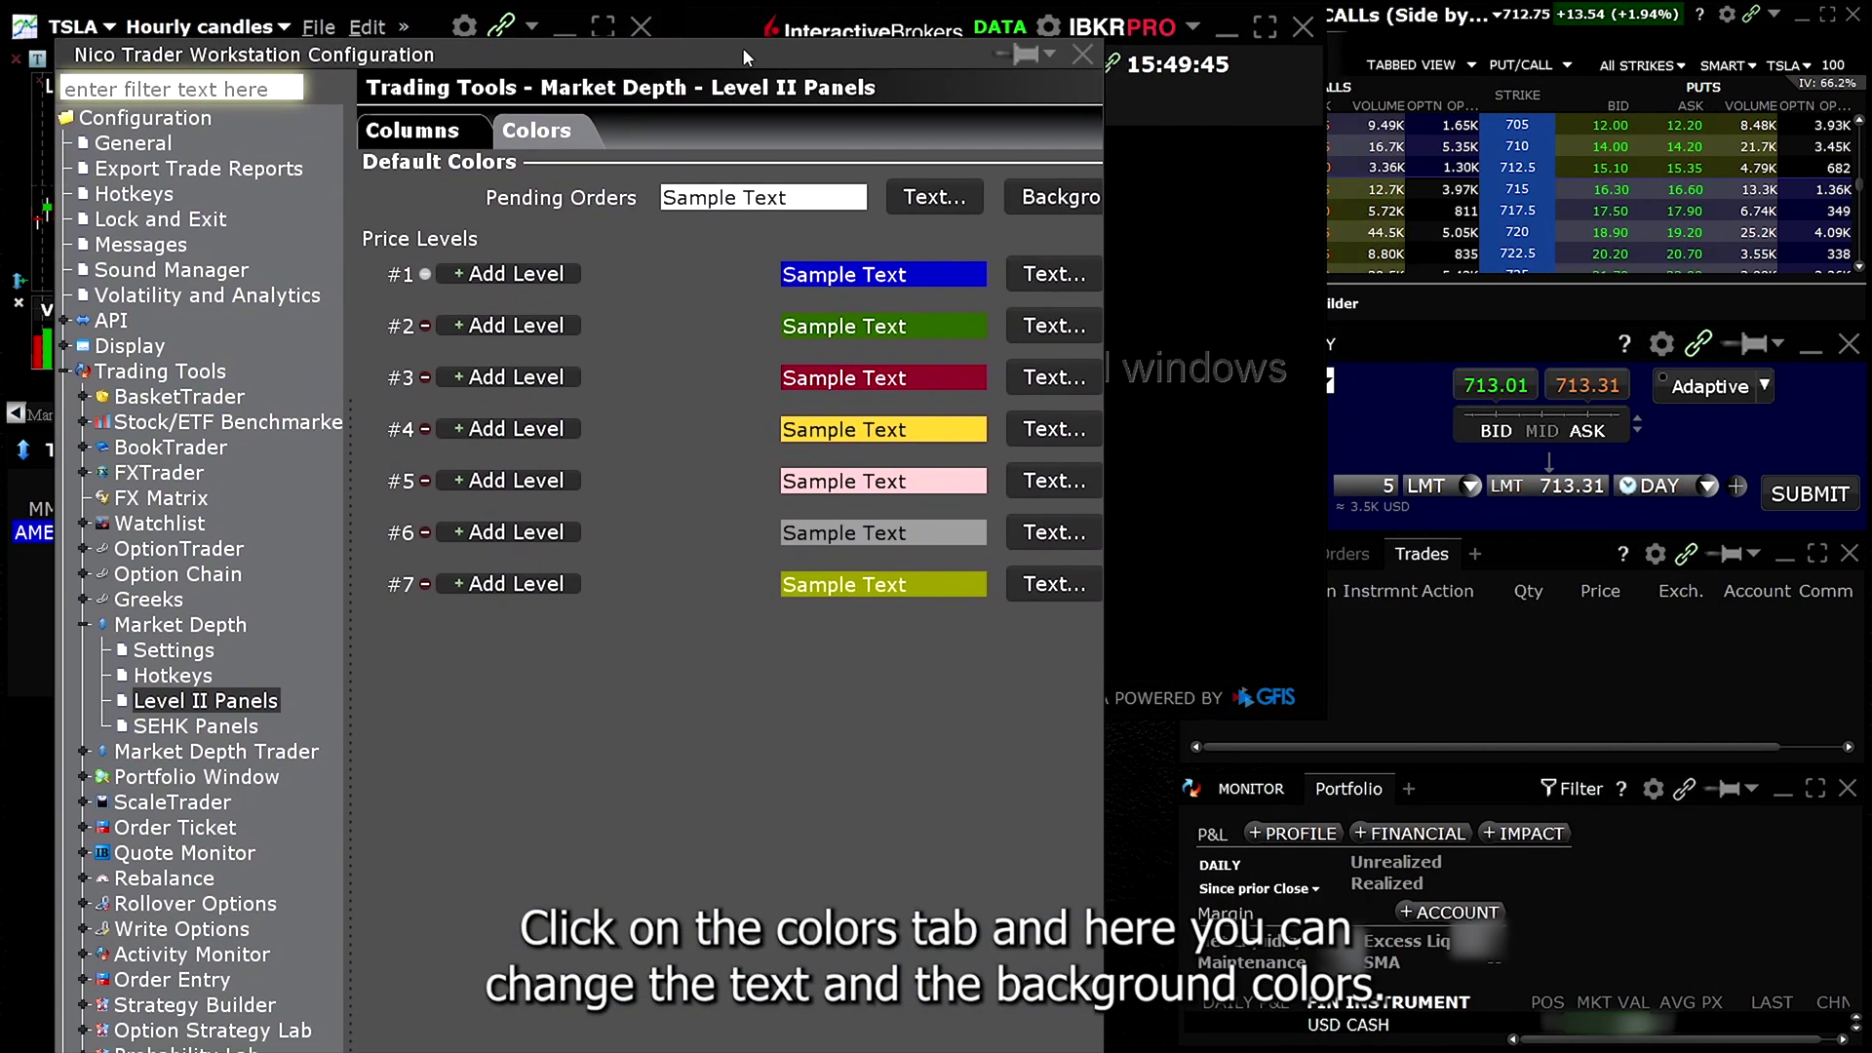
drag(1101, 159, 1380, 161)
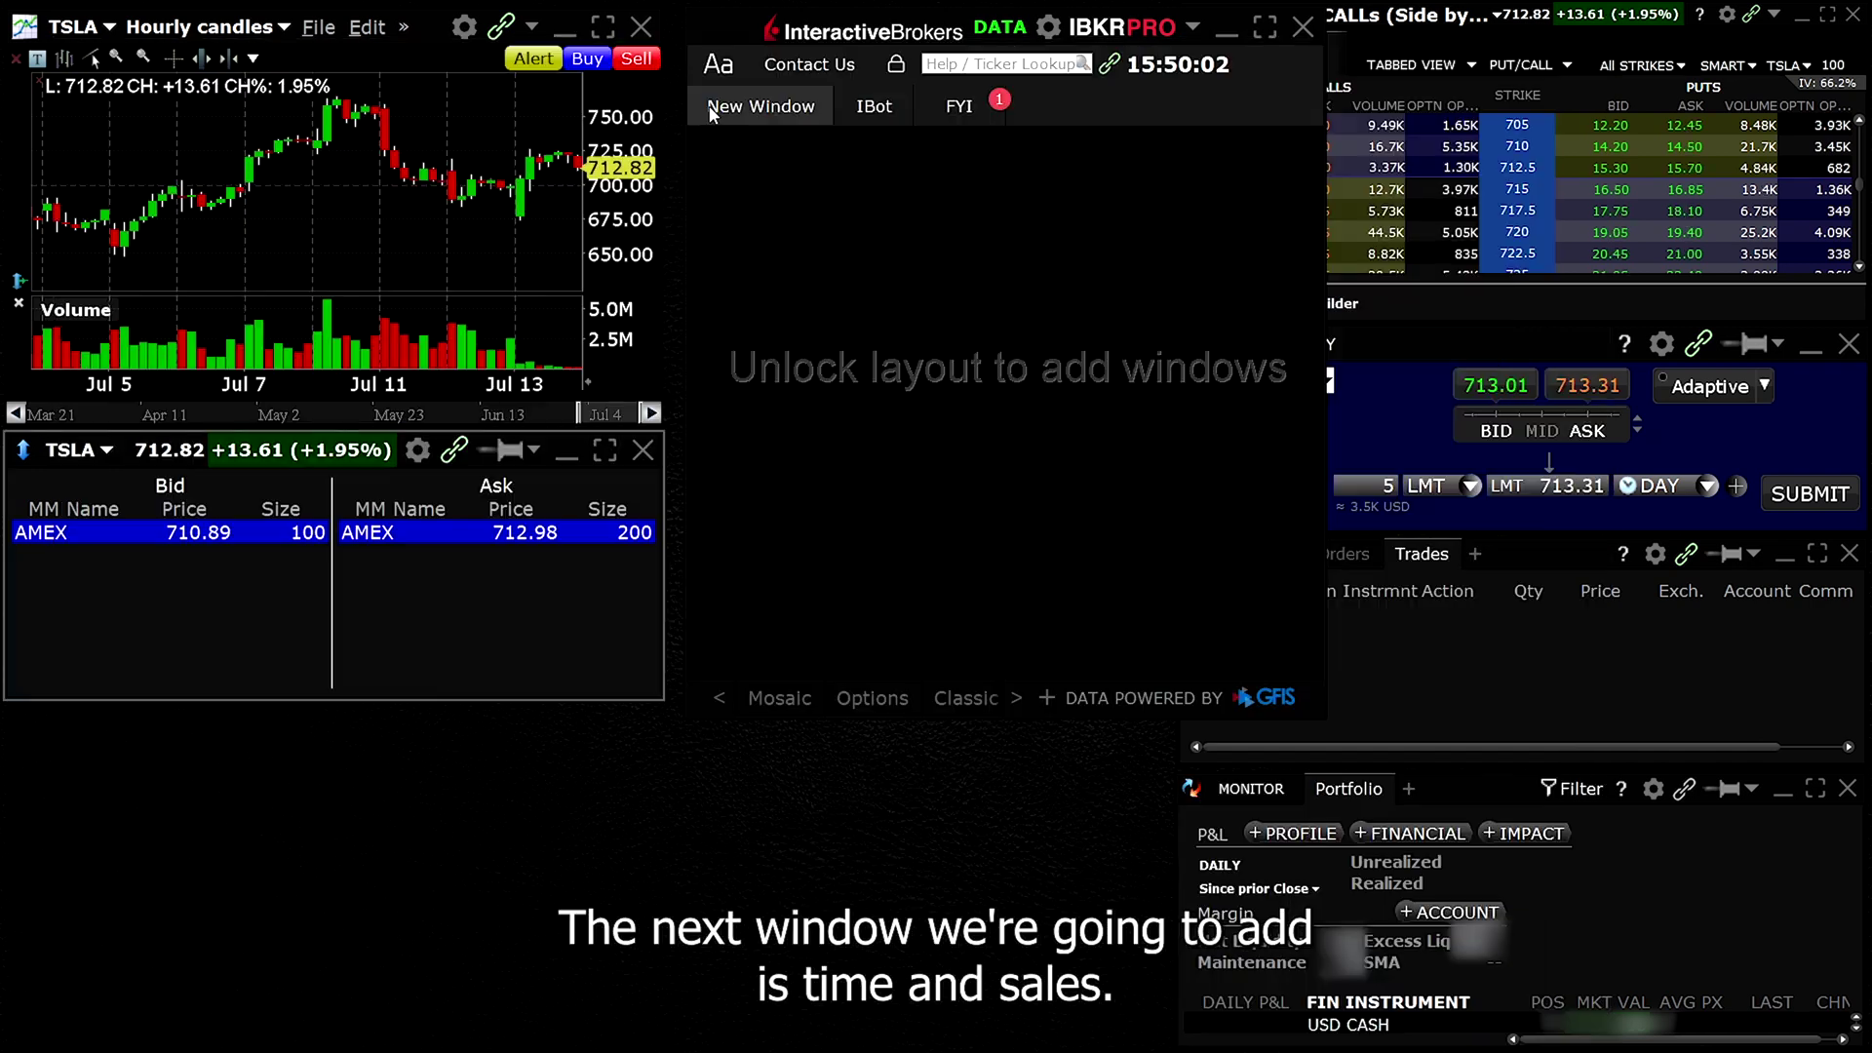
click(760, 103)
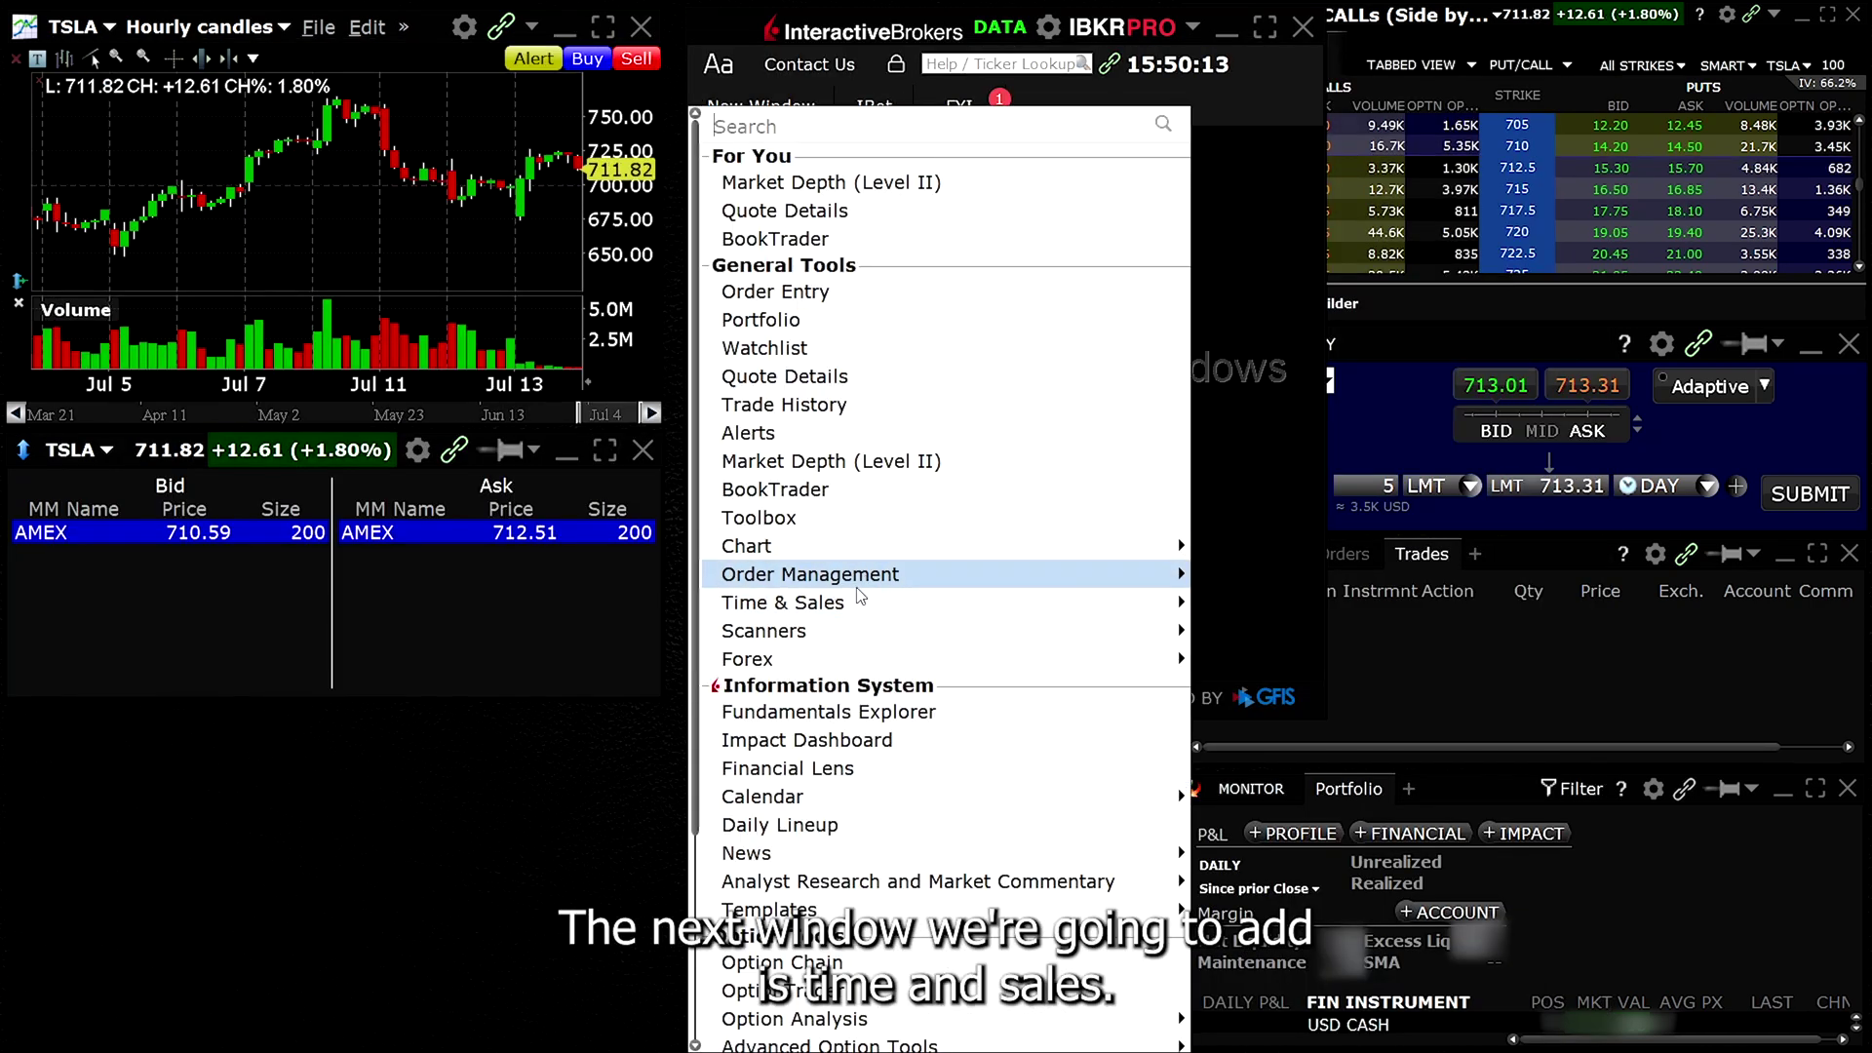
Step: Add a TSLA Time & Sales window beside the chart and Level II, moving the main window aside
mouse_move(870, 615)
click(1521, 602)
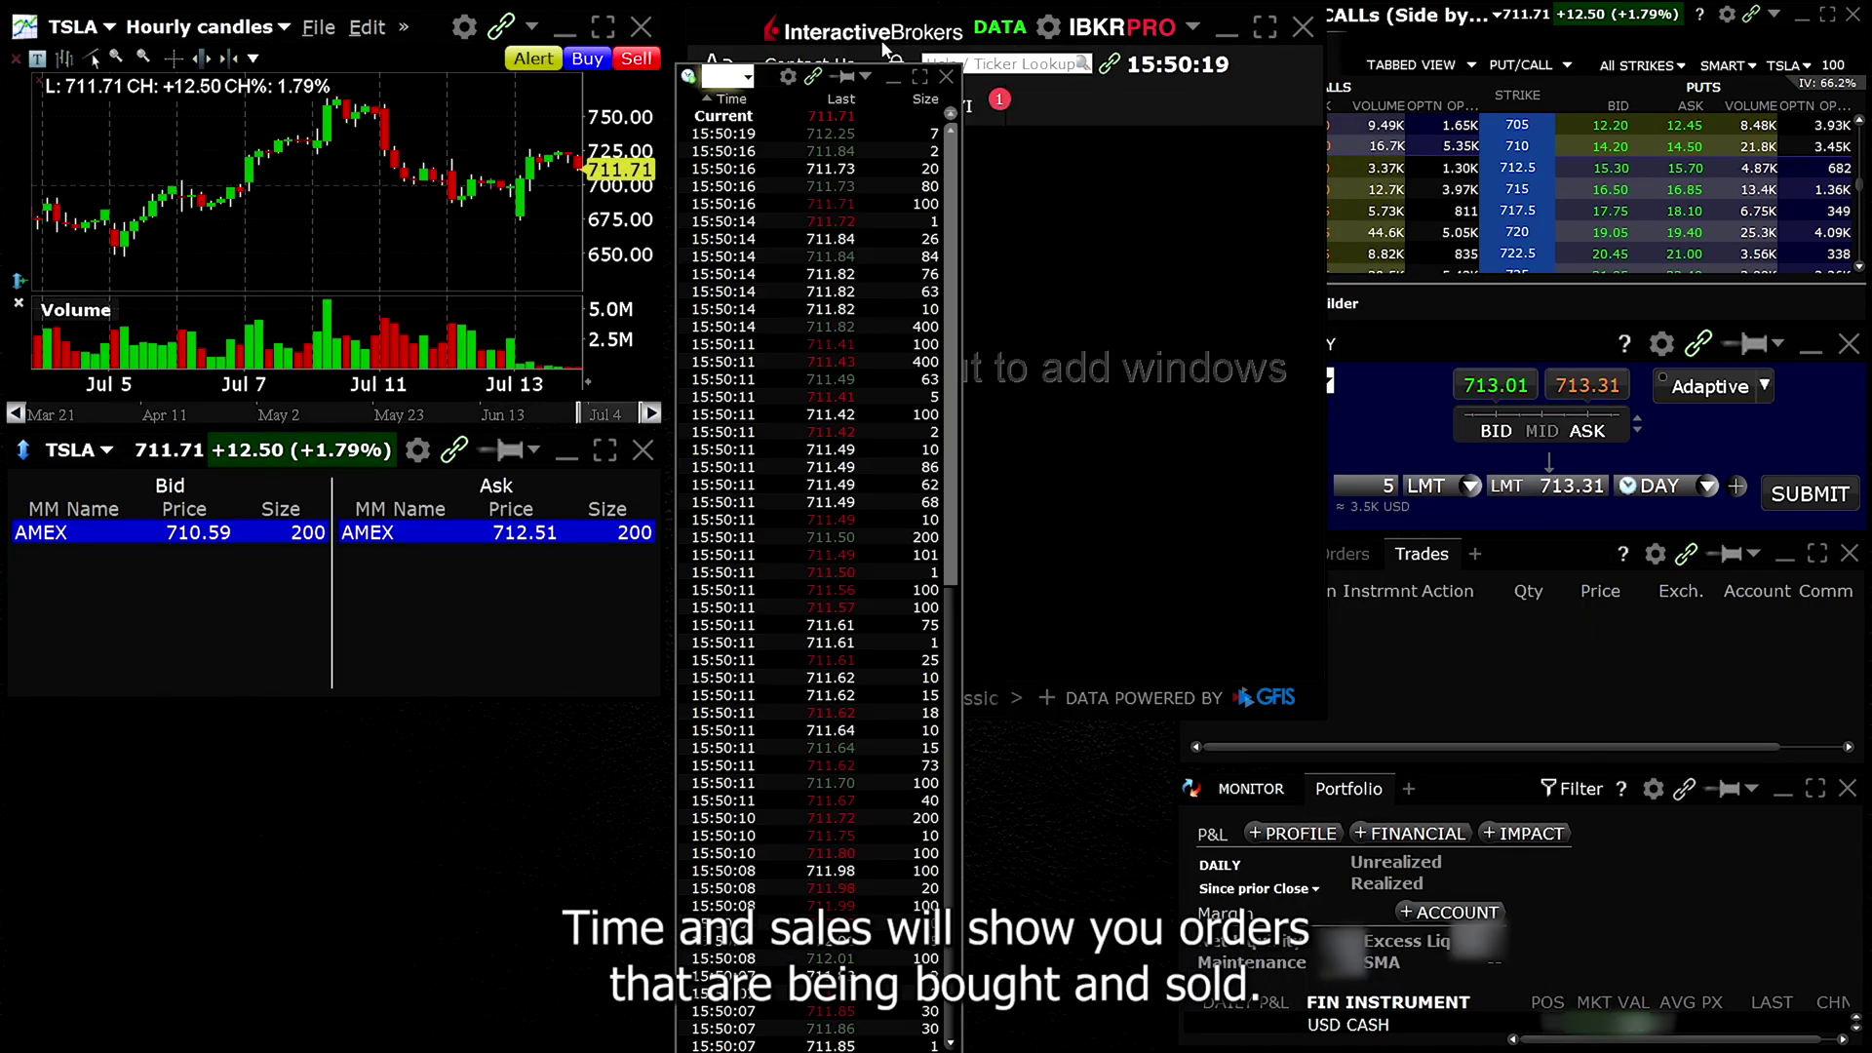
drag(884, 49, 173, 143)
drag(780, 90, 759, 34)
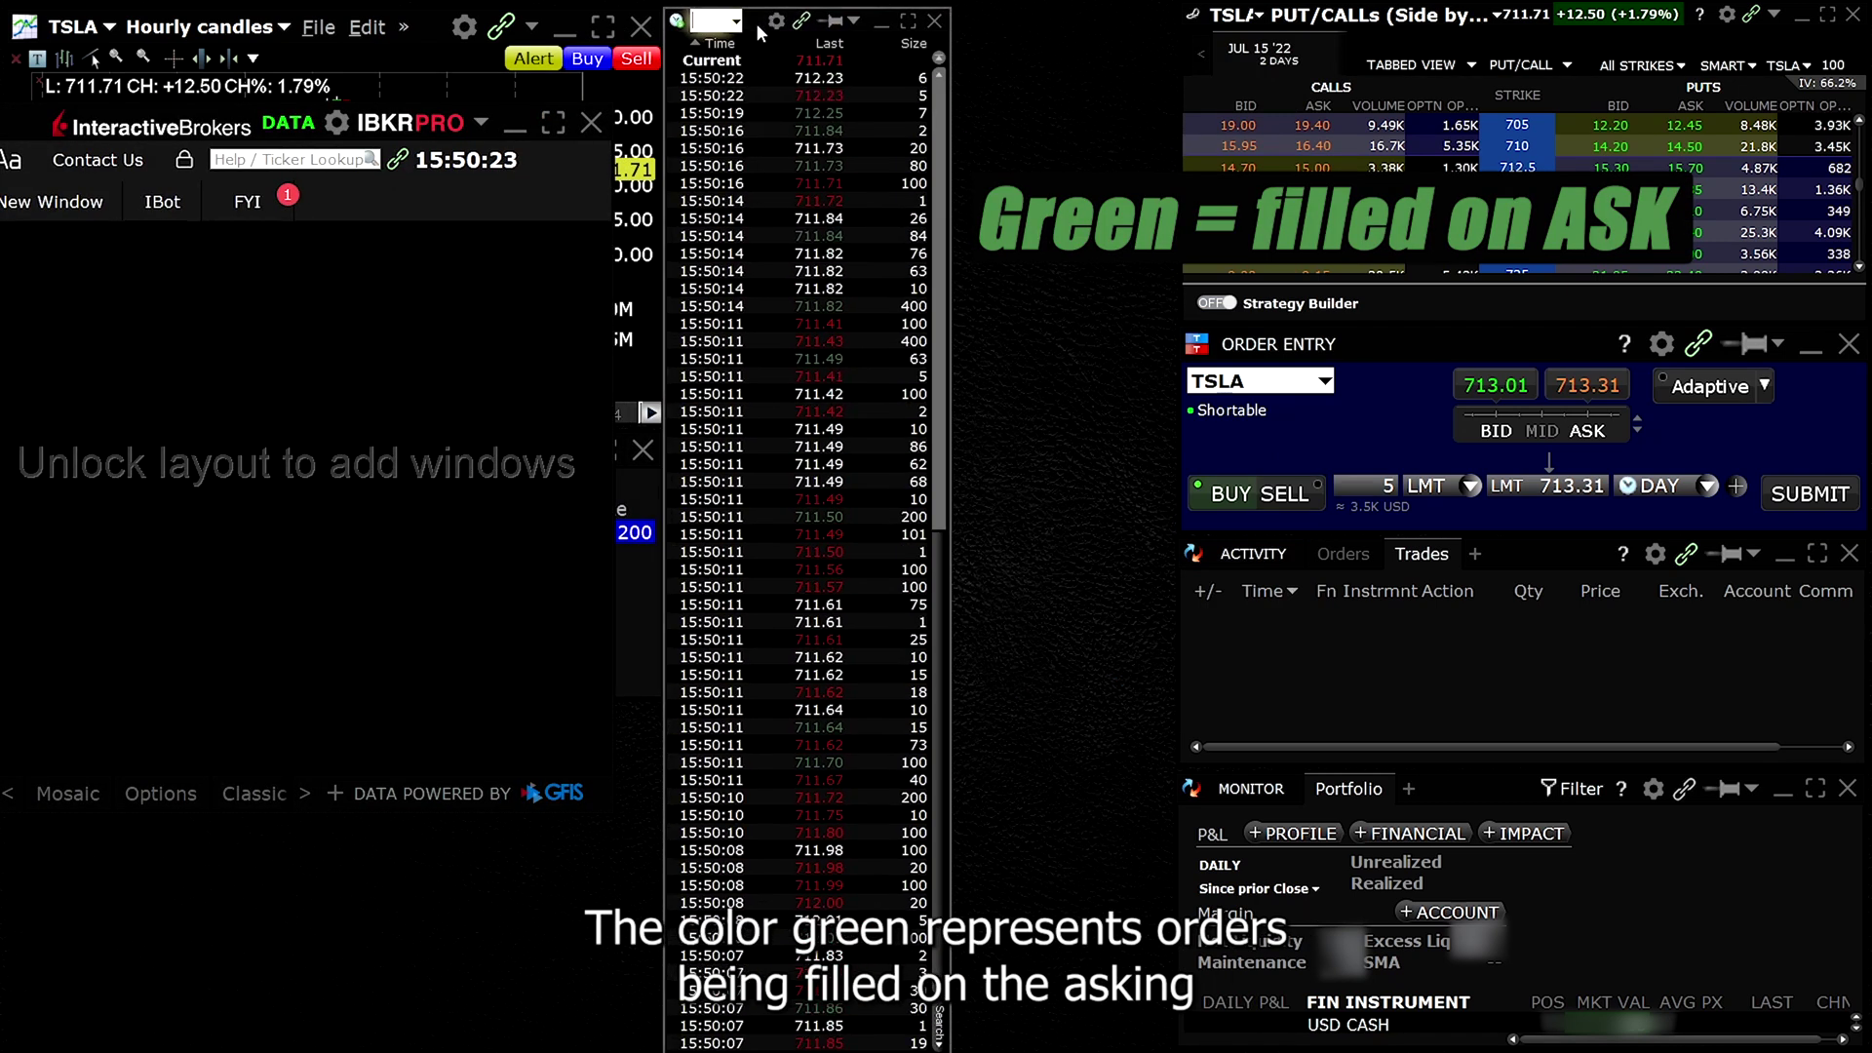
drag(196, 136, 780, 253)
drag(1267, 975, 1314, 164)
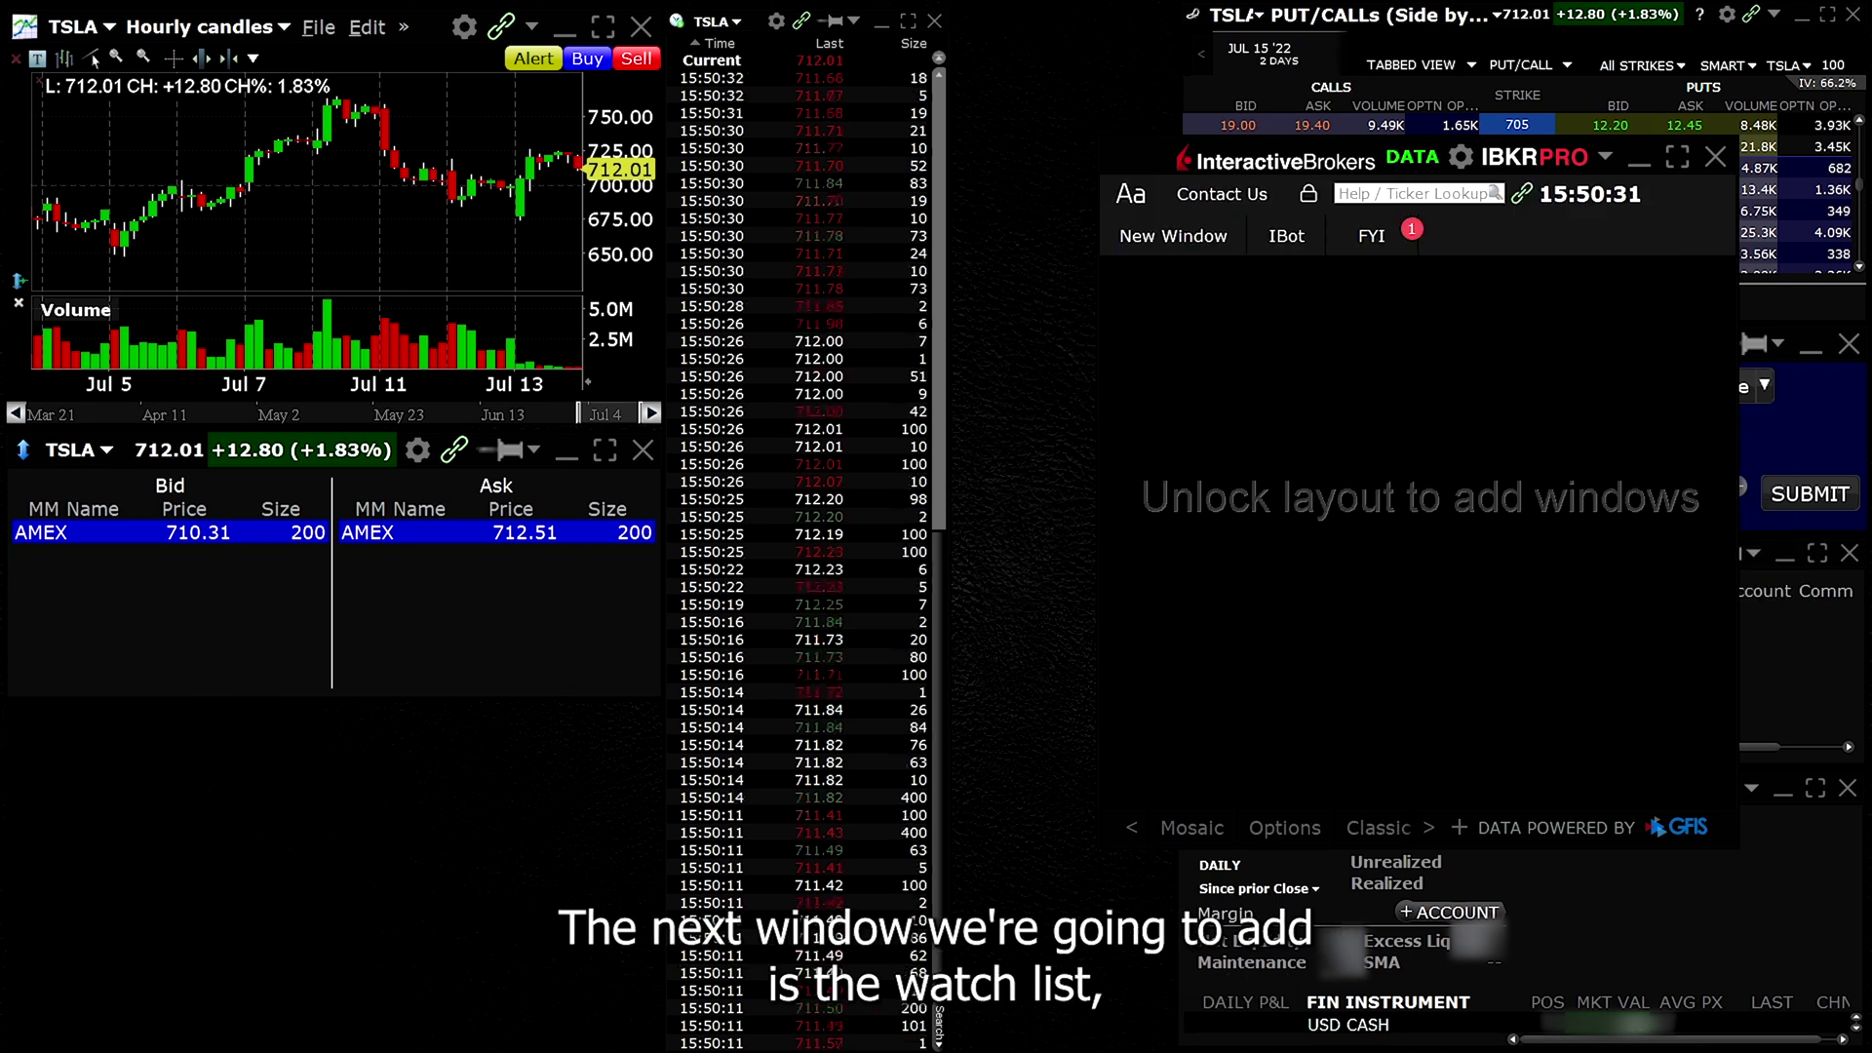
click(1143, 244)
Step: Create a watchlist with TSLA, AMZN and SHOP rows, then relink the windows to TSLA
click(1184, 348)
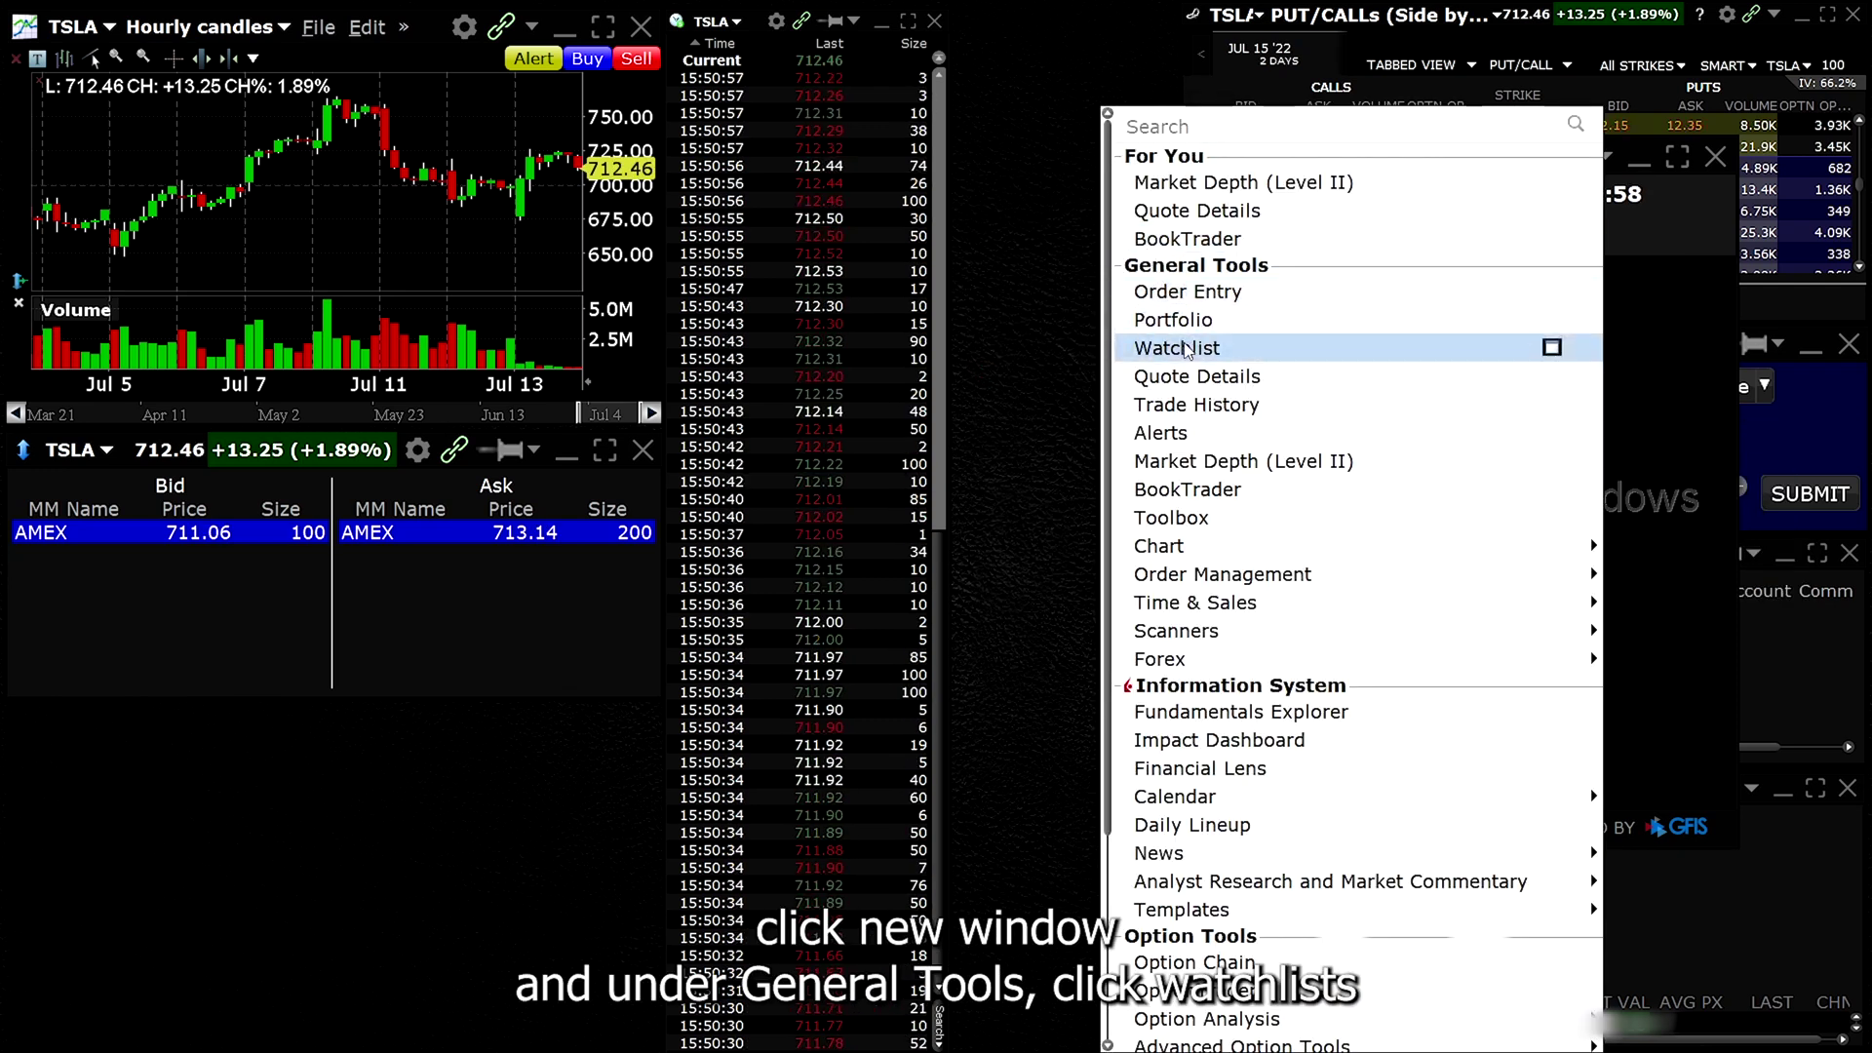
text(TSLA)
key(Return)
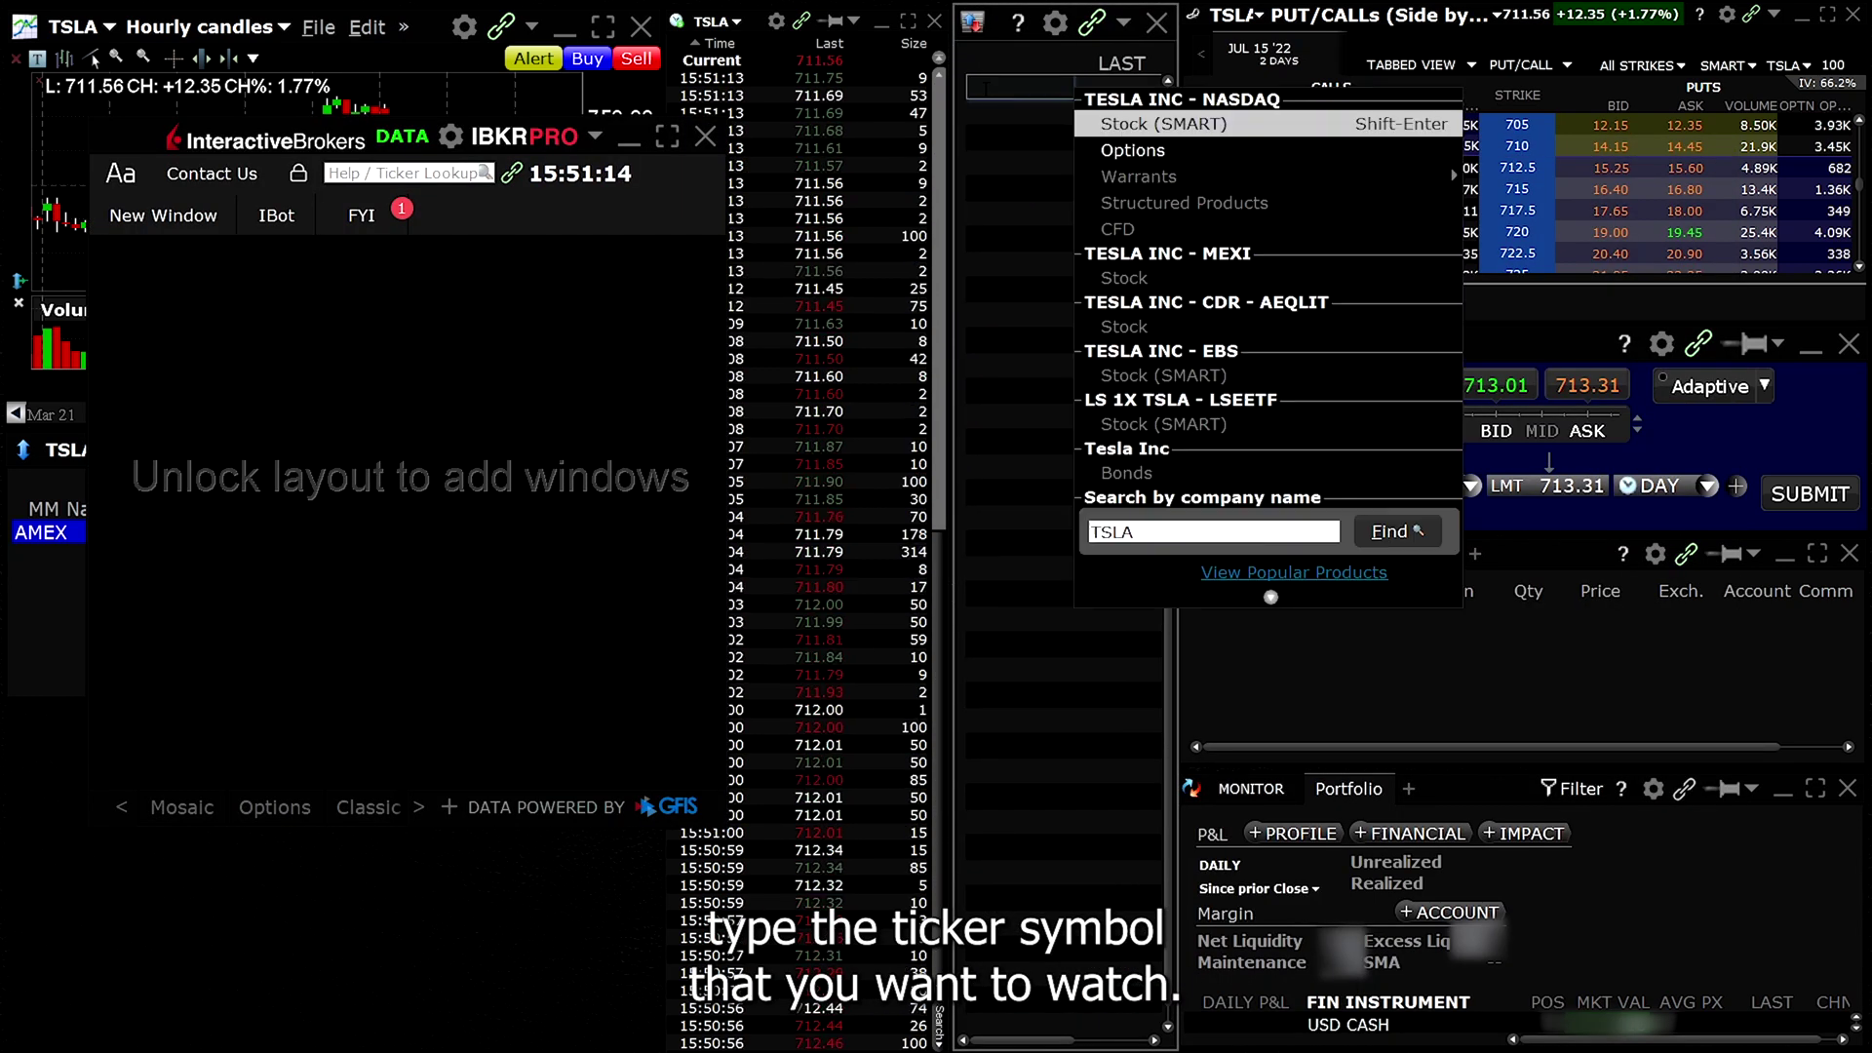
key(Return)
text(AMZN)
key(Return)
key(Return)
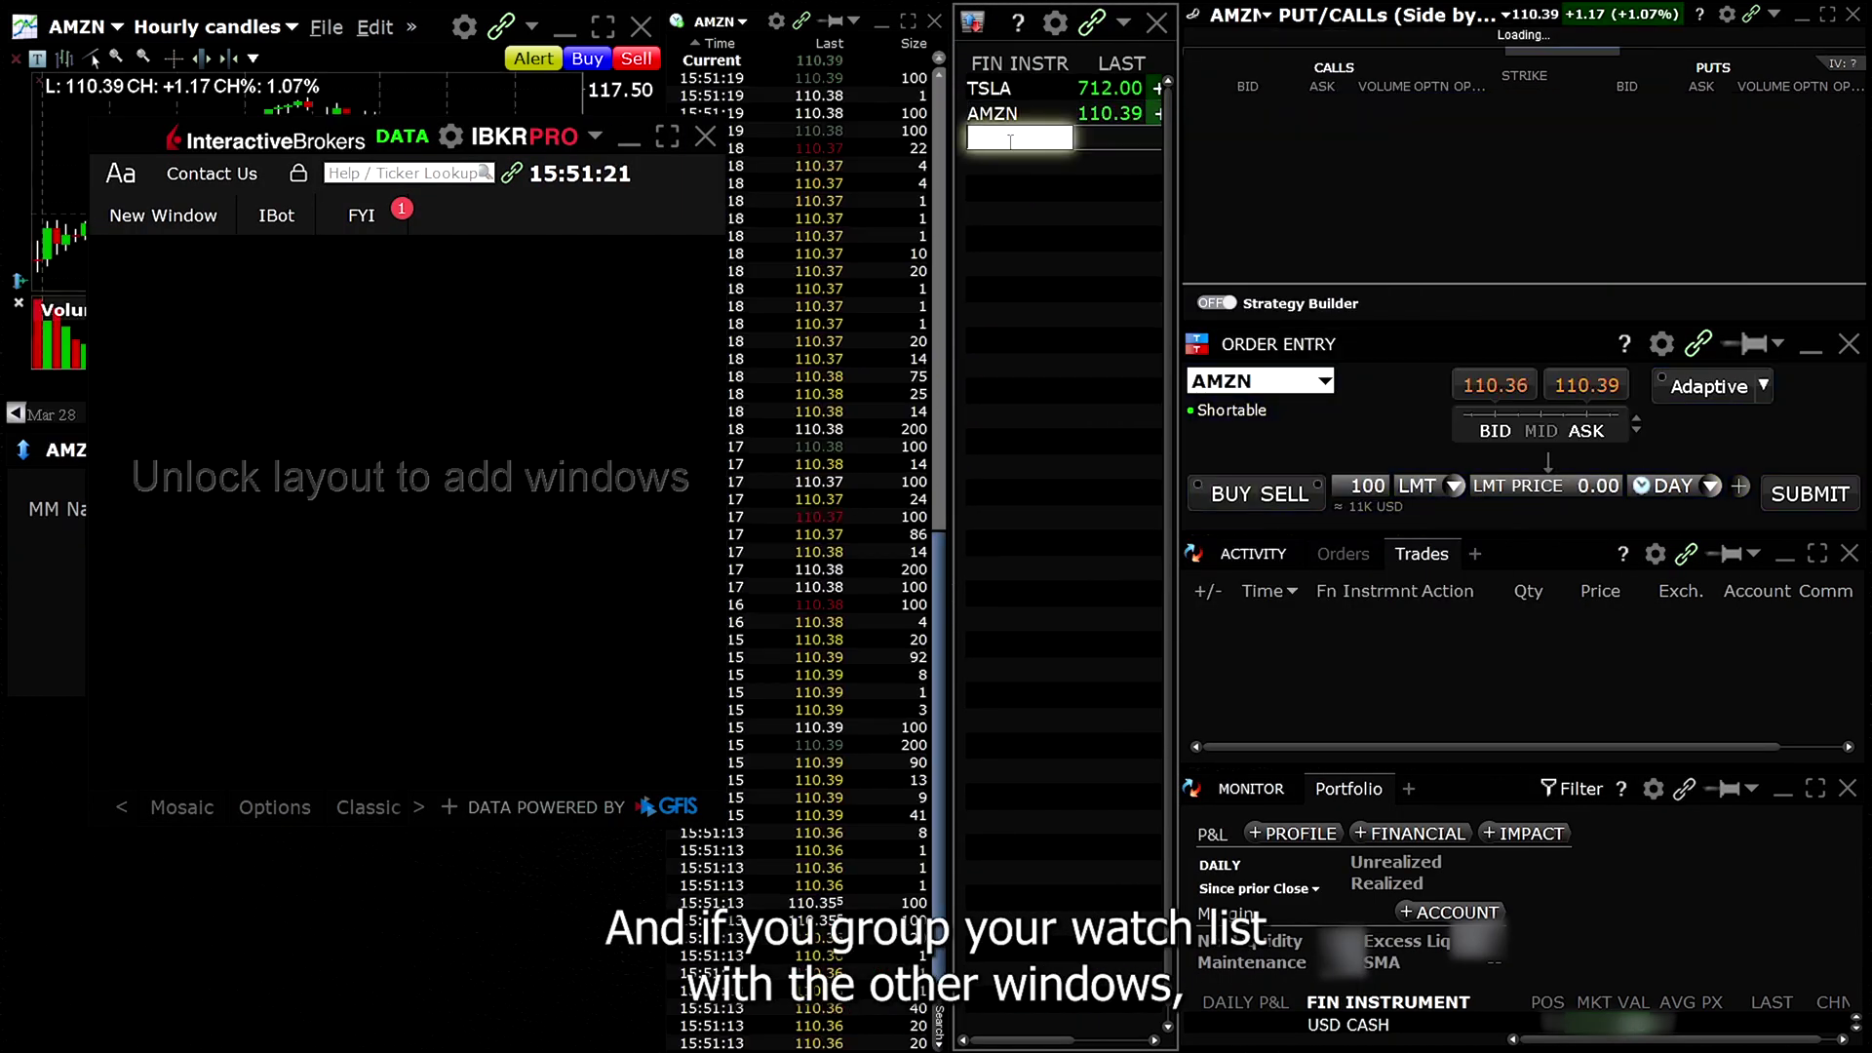
text(SHOP)
key(Return)
key(Return)
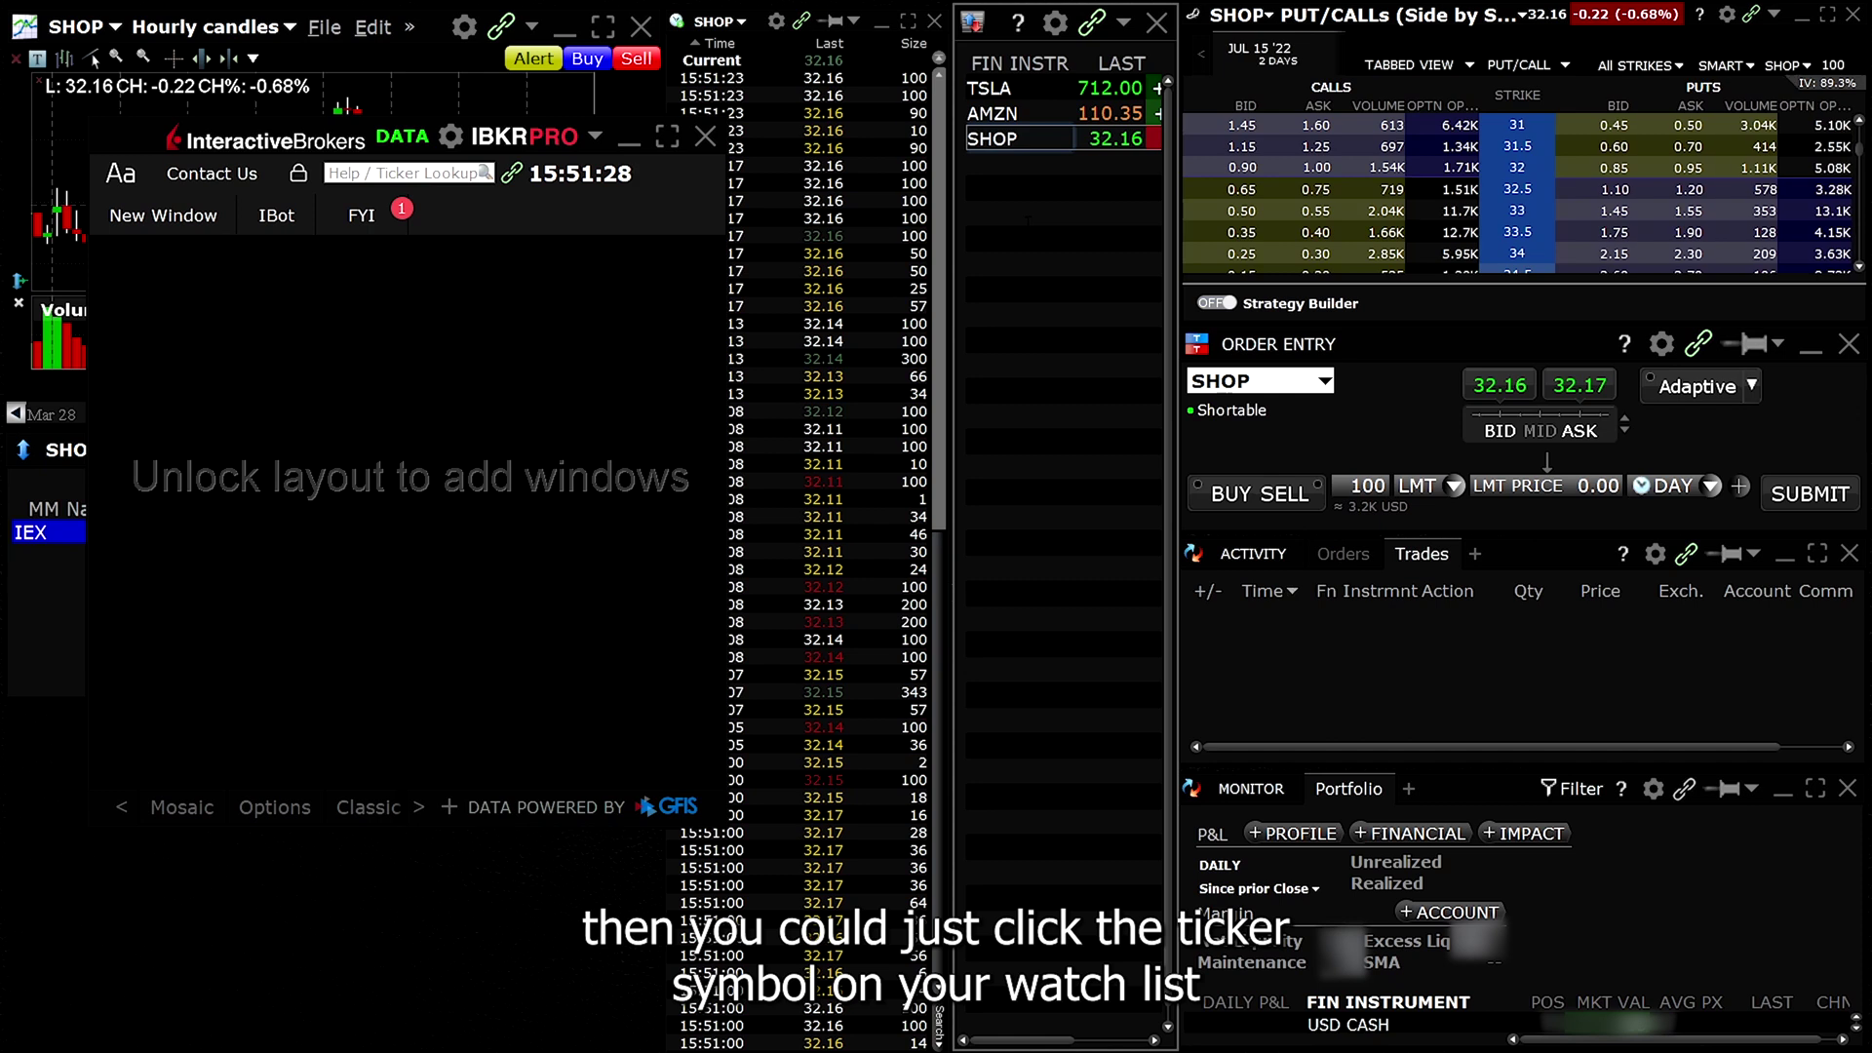
click(993, 90)
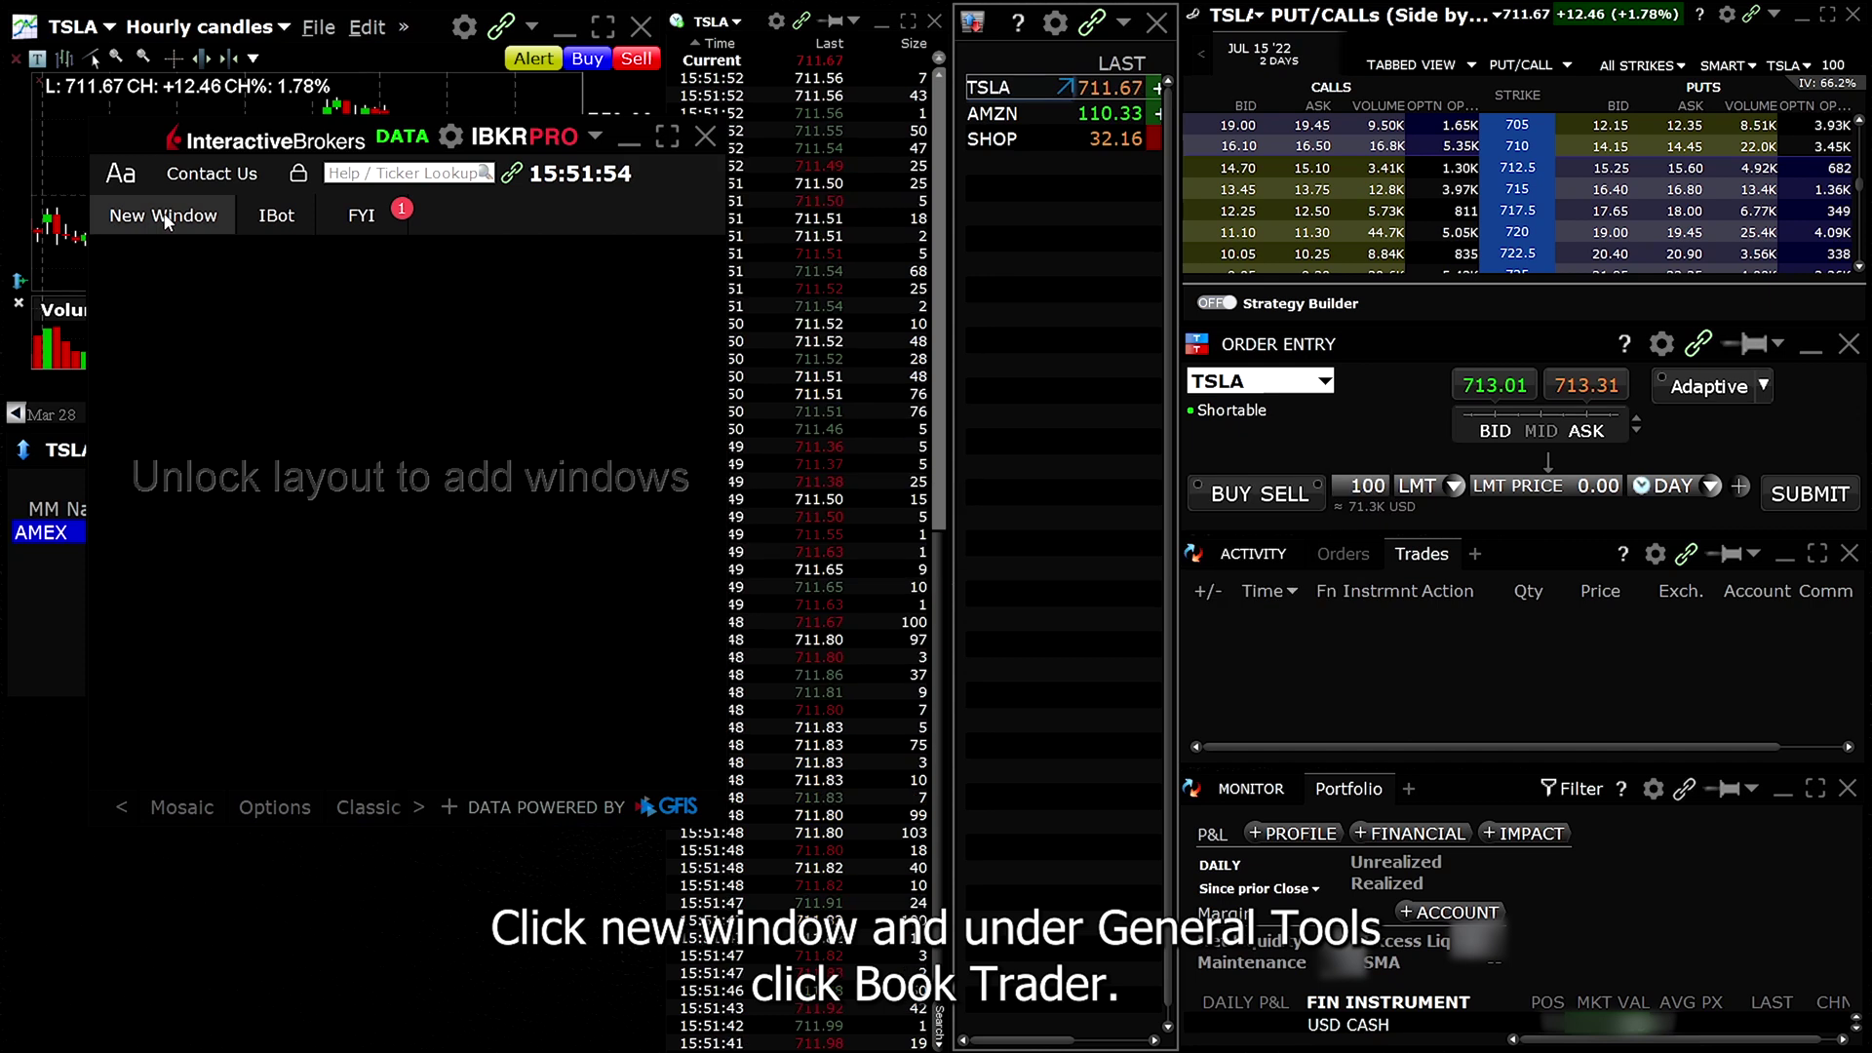
click(166, 218)
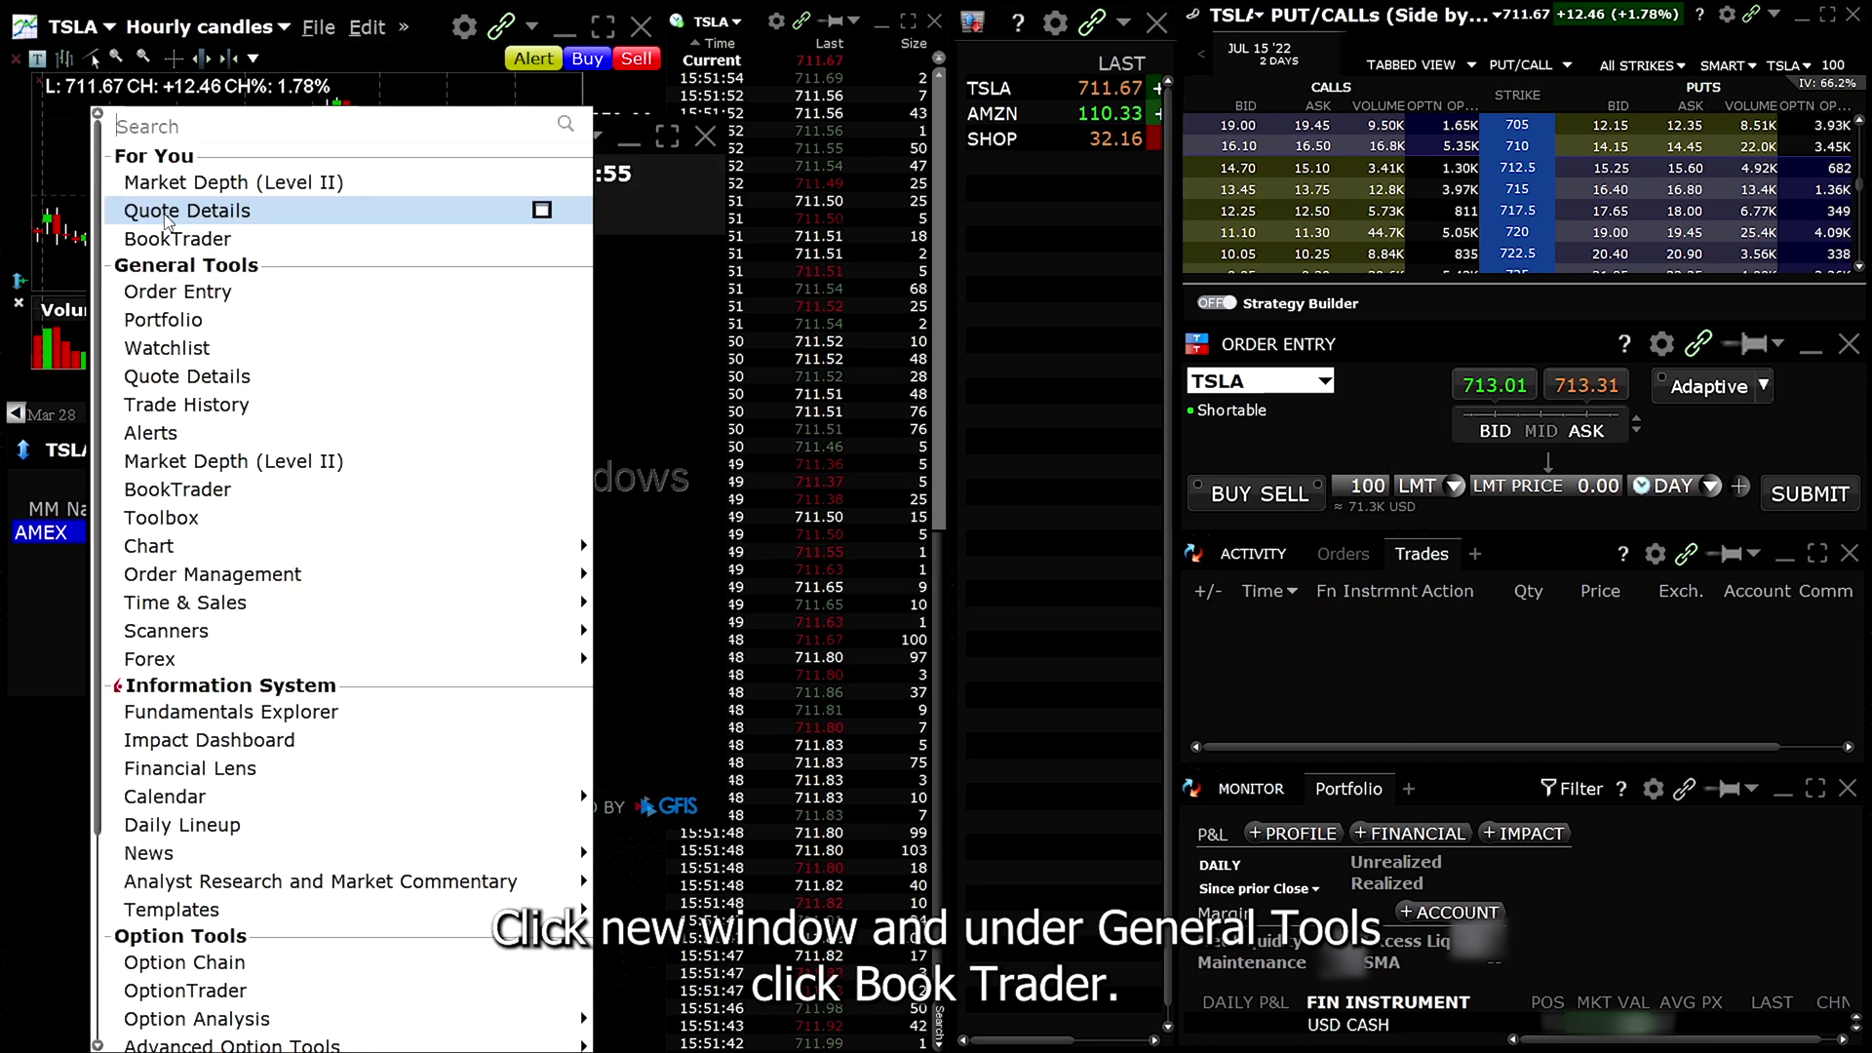
click(245, 493)
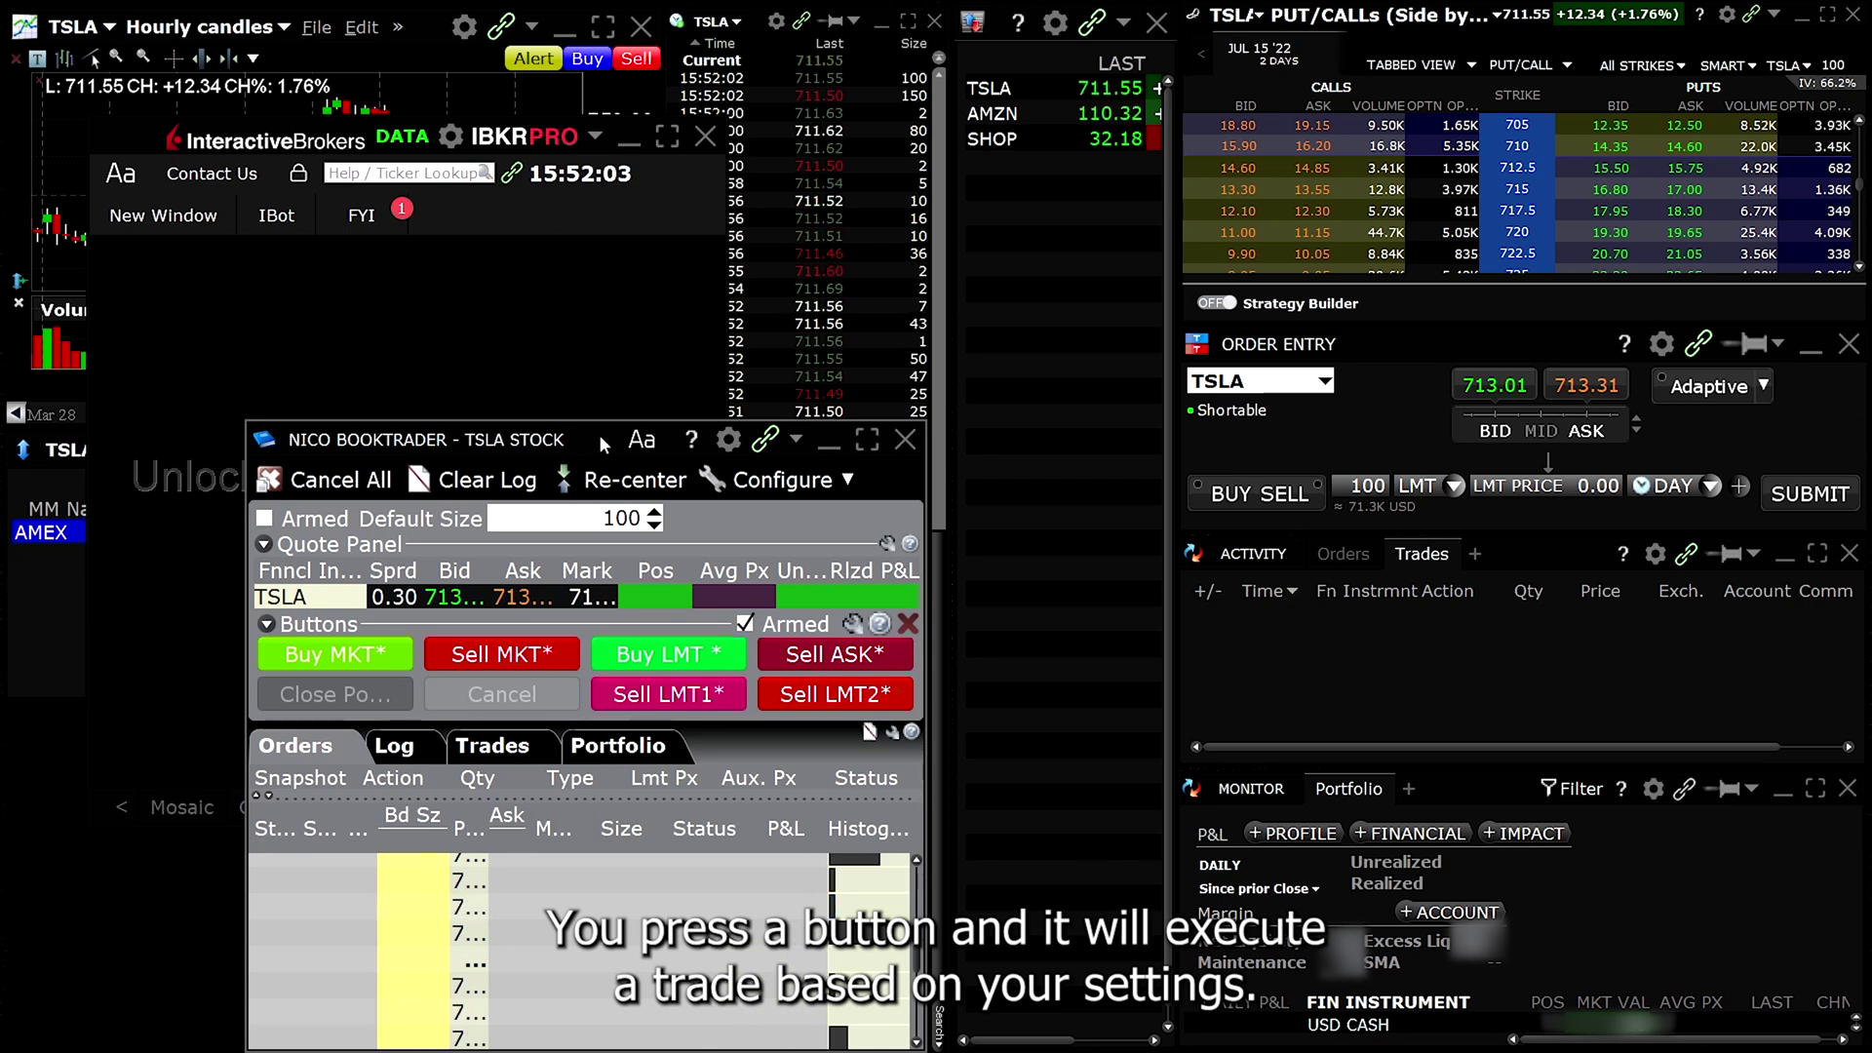
drag(602, 445, 352, 722)
click(541, 757)
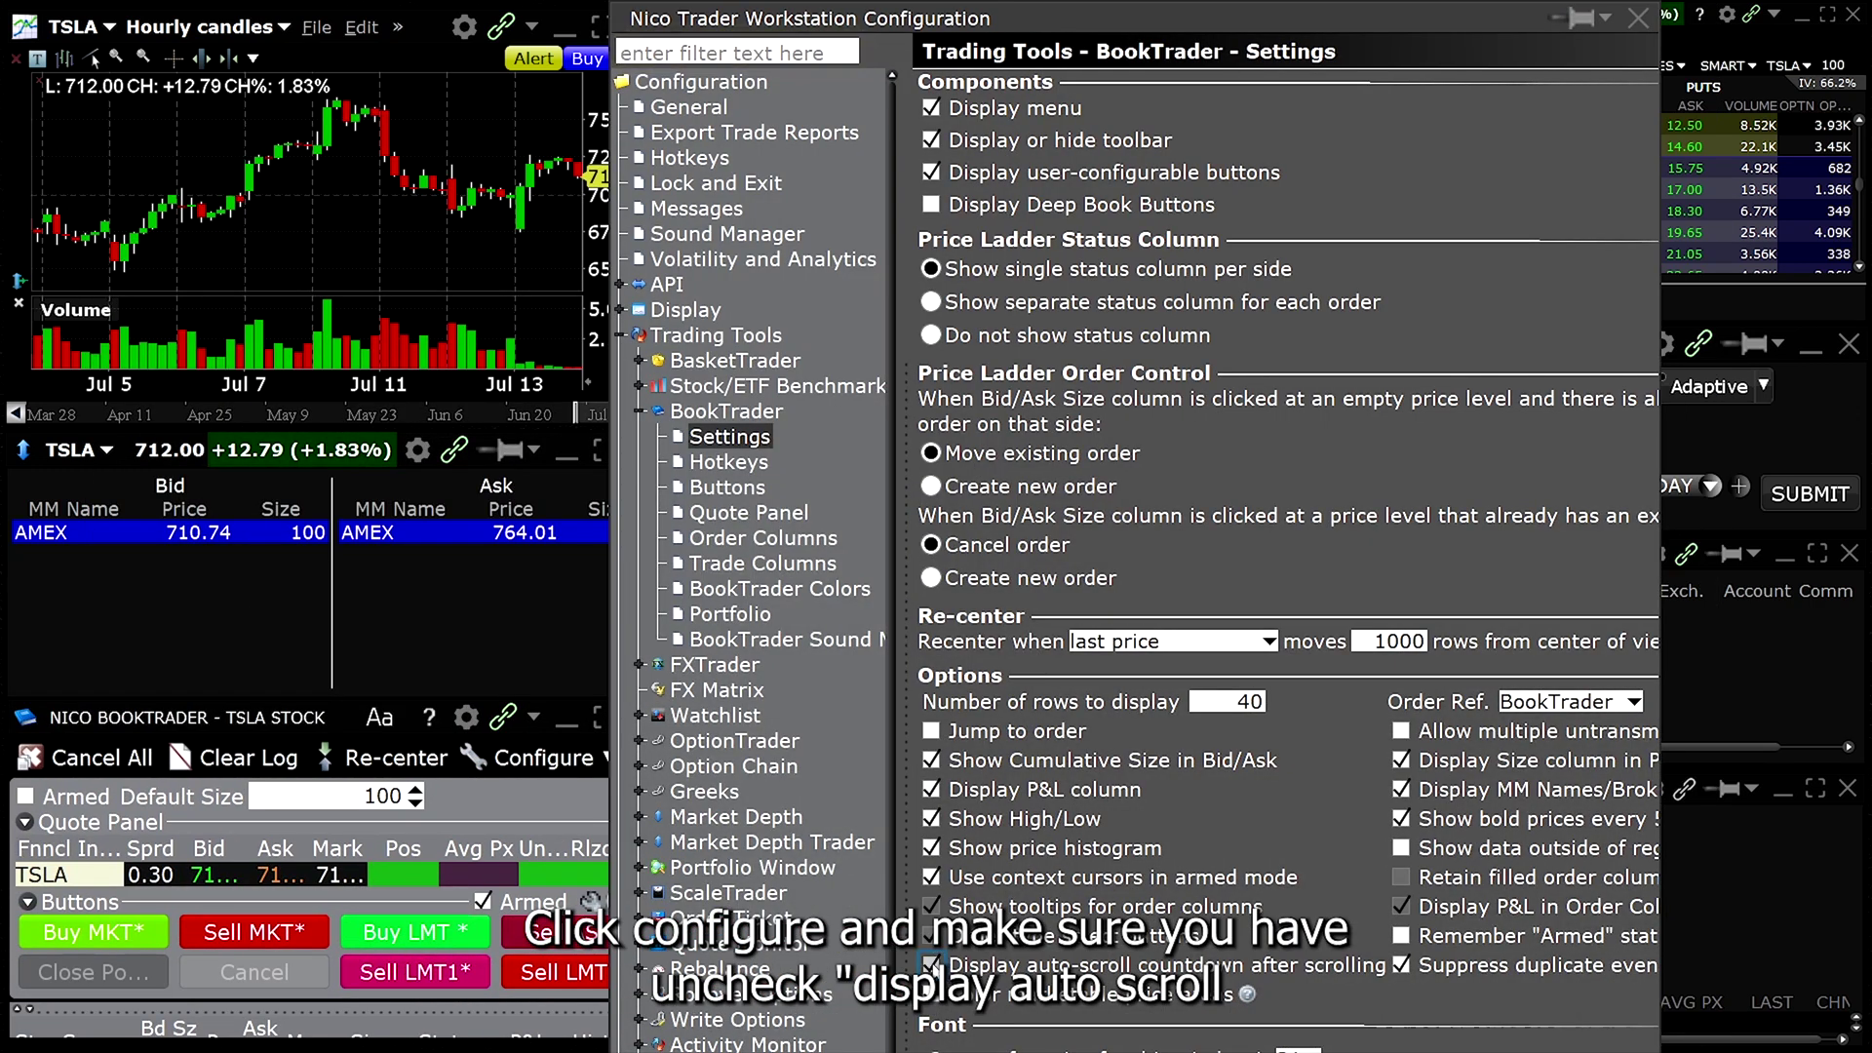
click(931, 965)
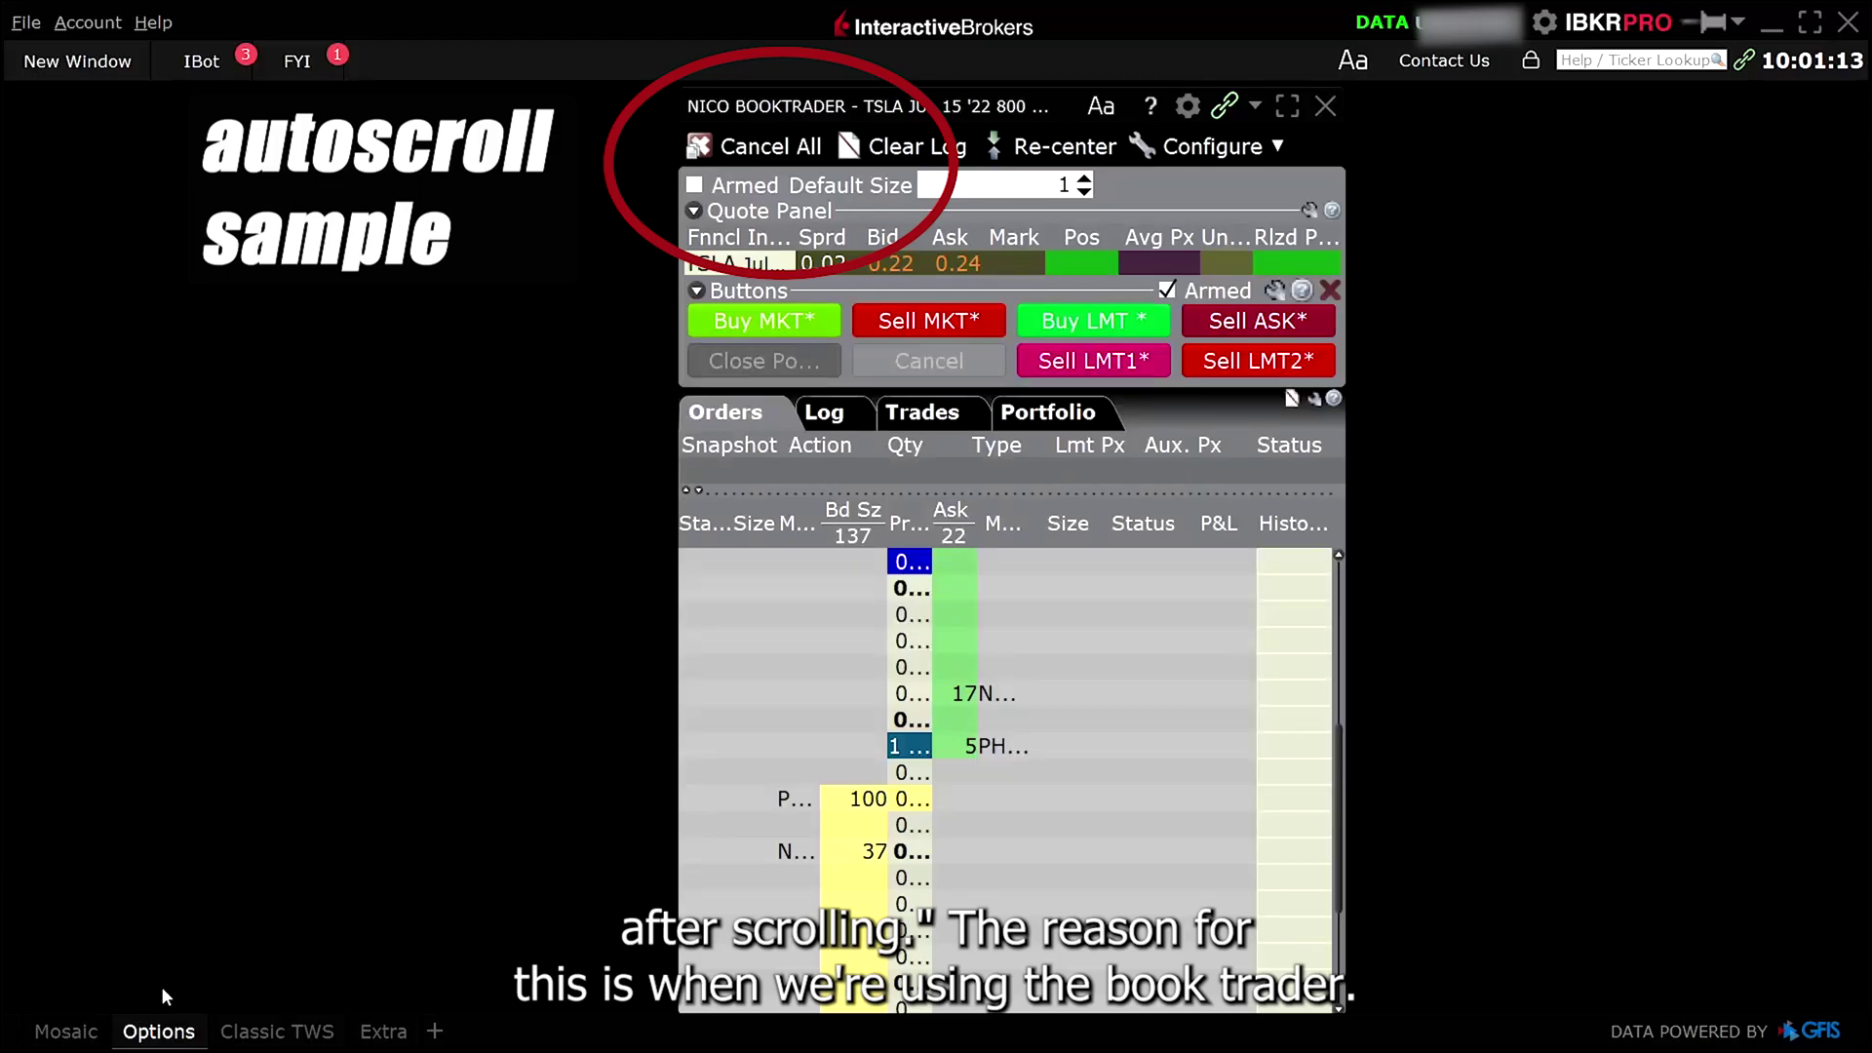
scroll(963, 799, down, 1)
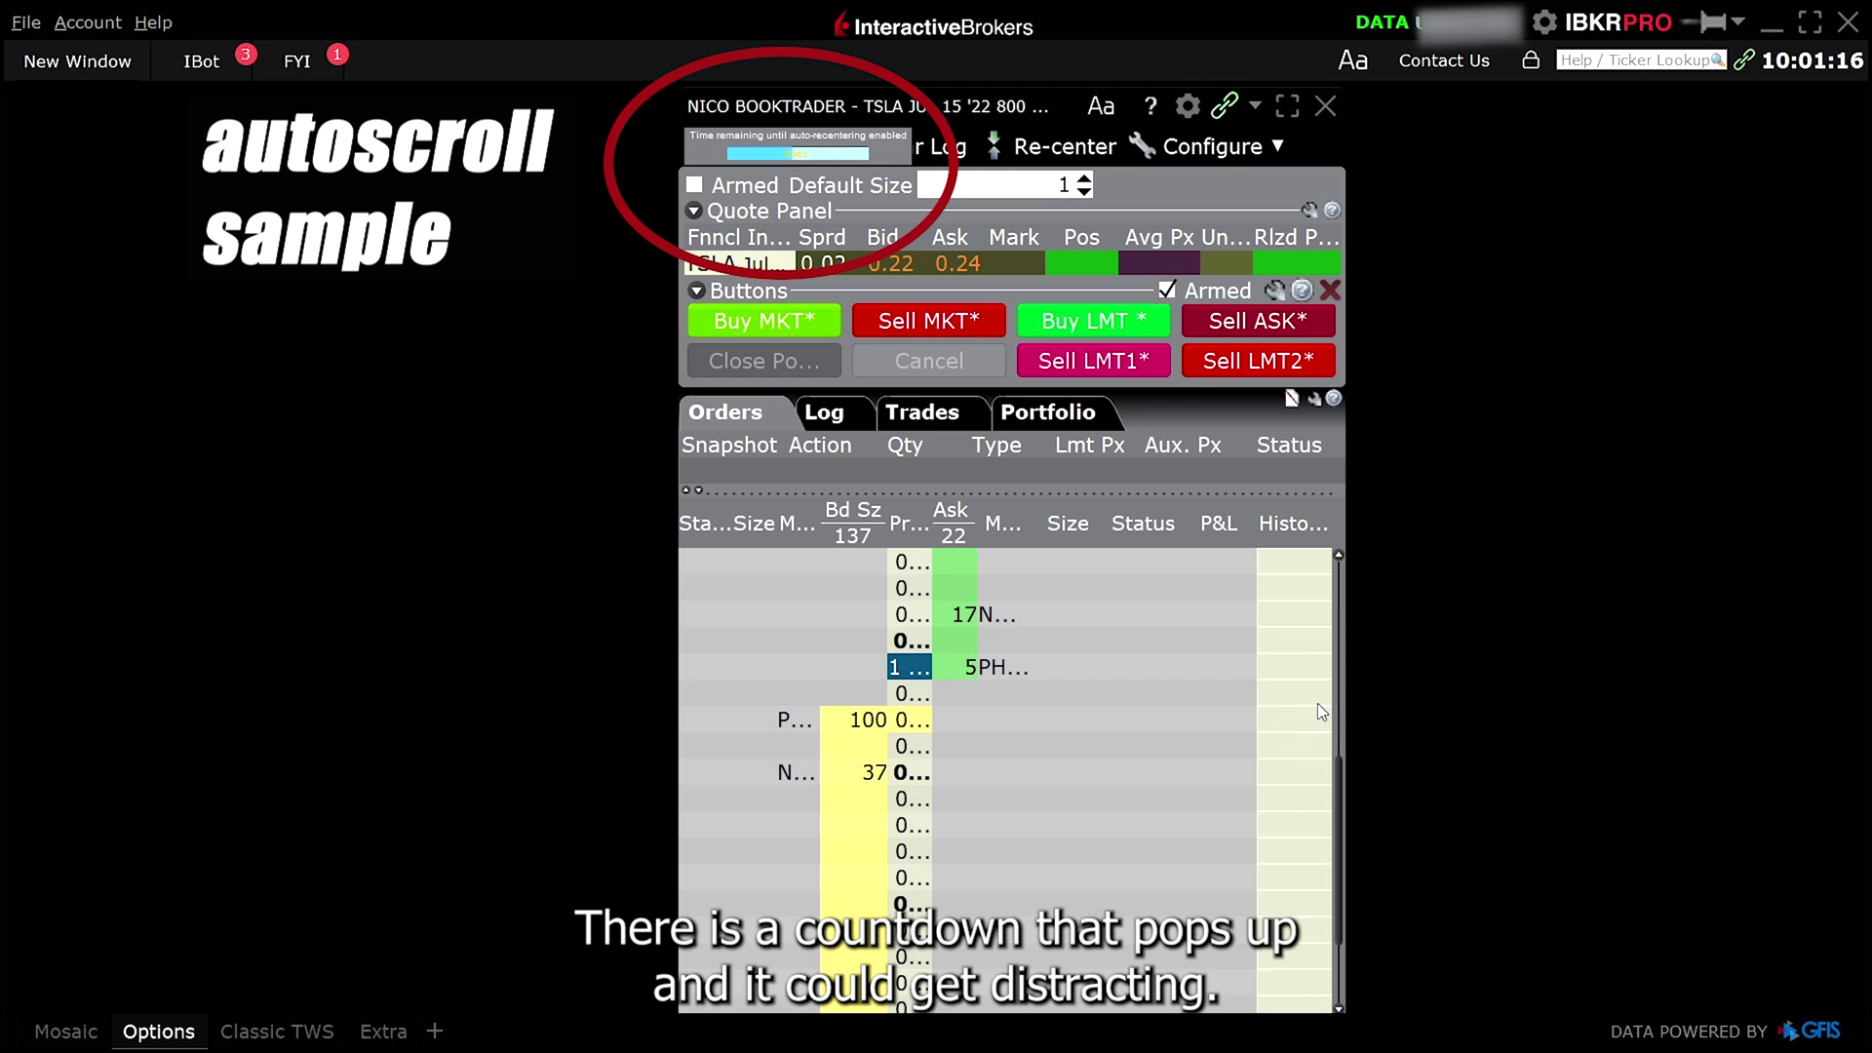
scroll(1318, 704, up, 1)
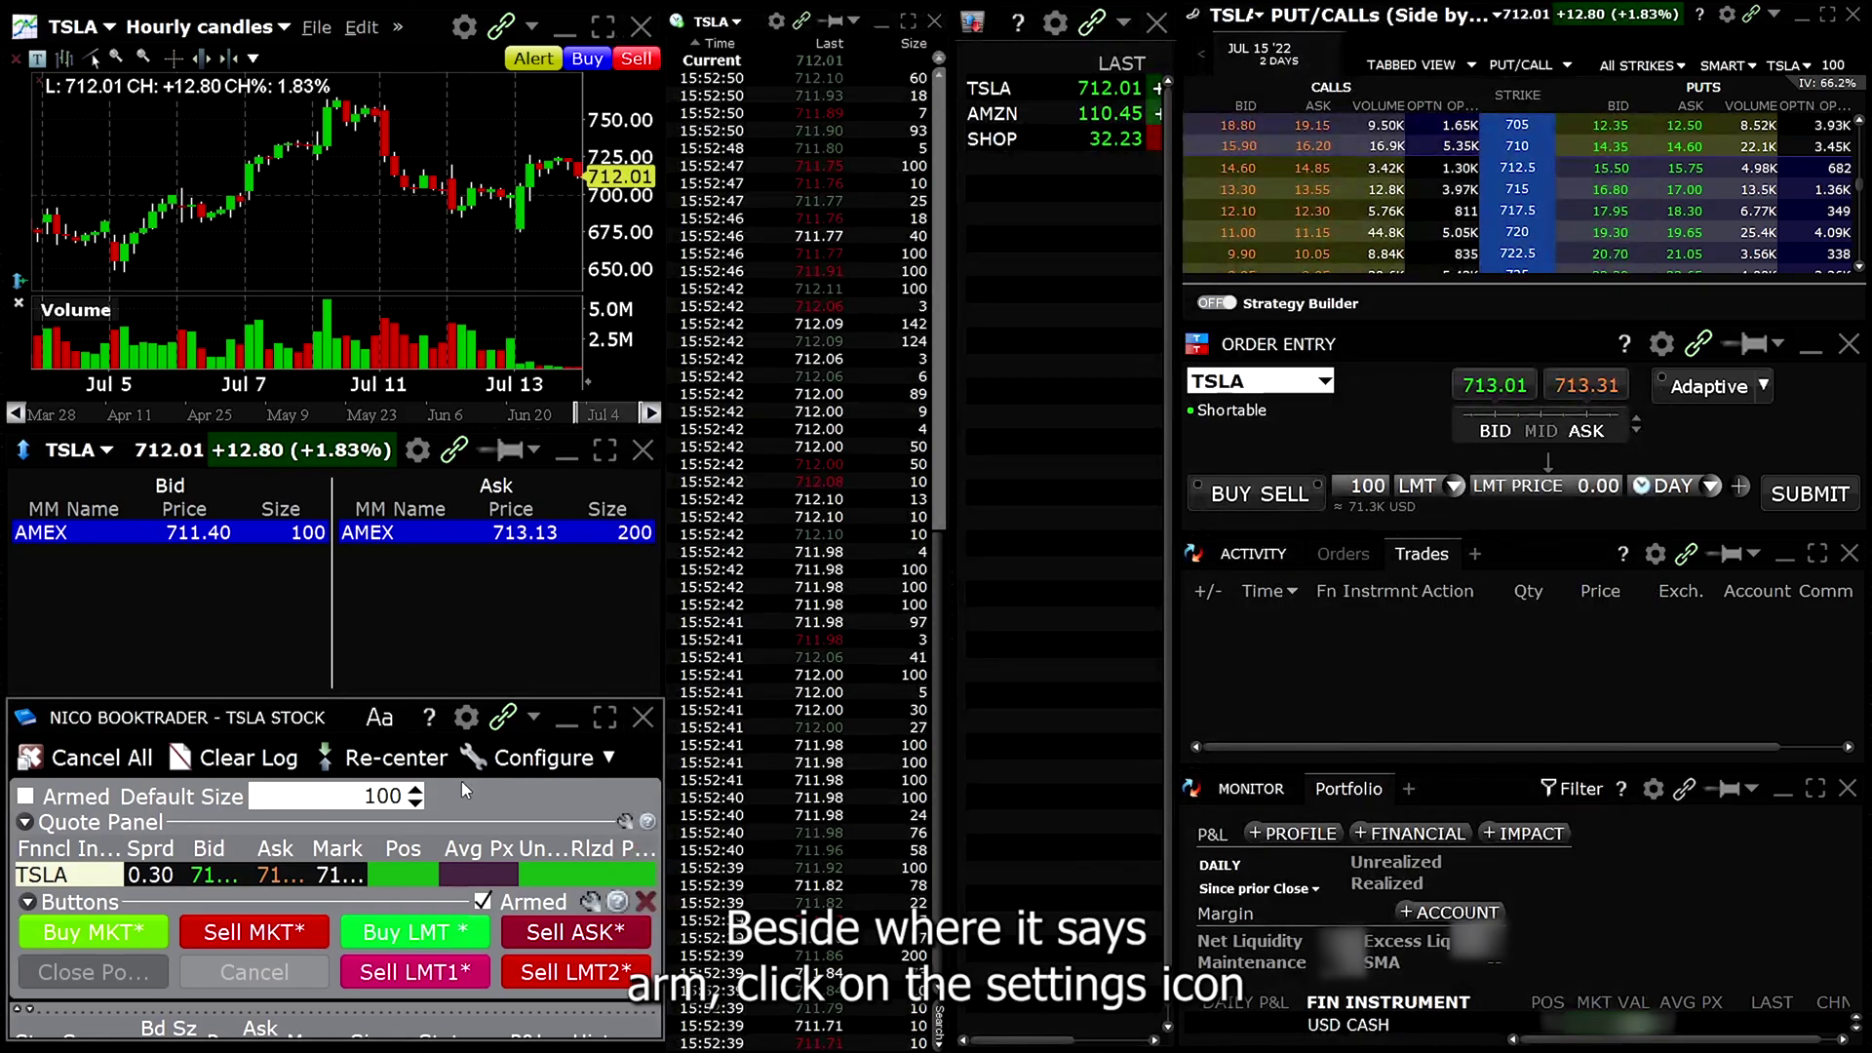
Step: Open the BookTrader buttons configuration and the Buy MKT button's settings
click(590, 902)
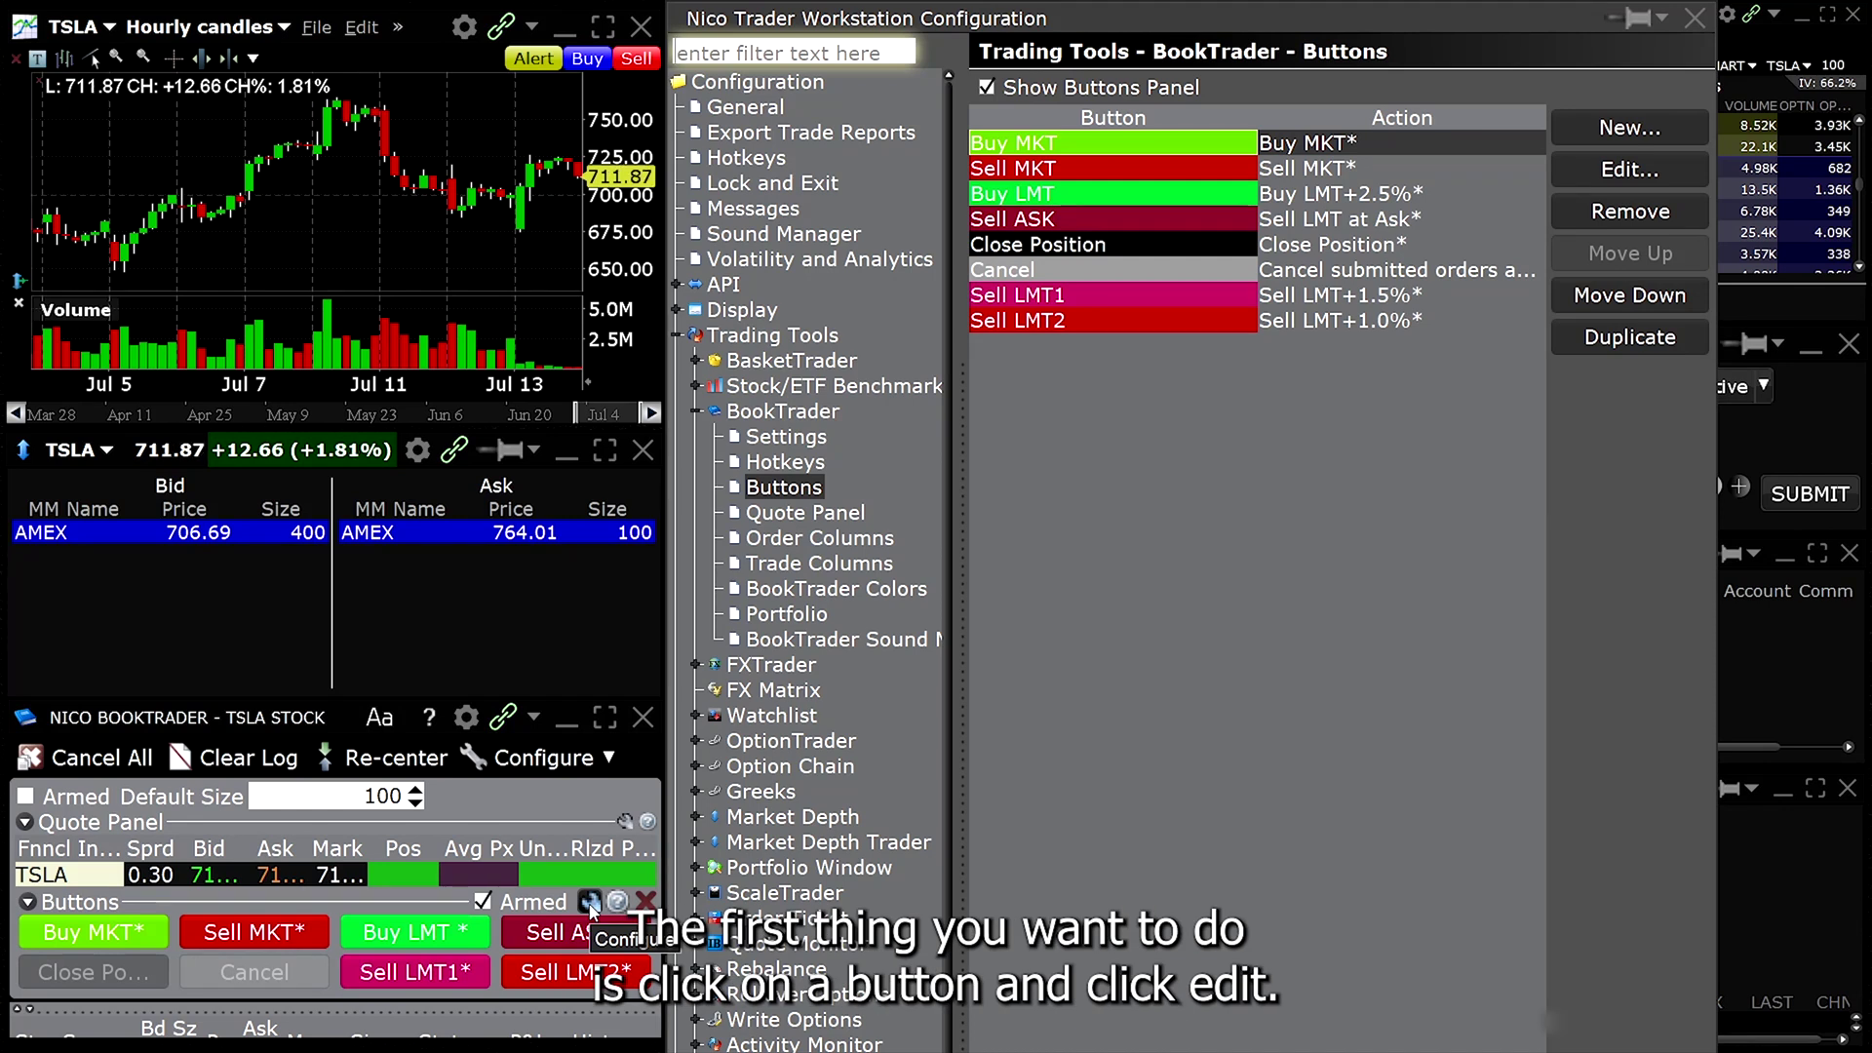
click(1638, 176)
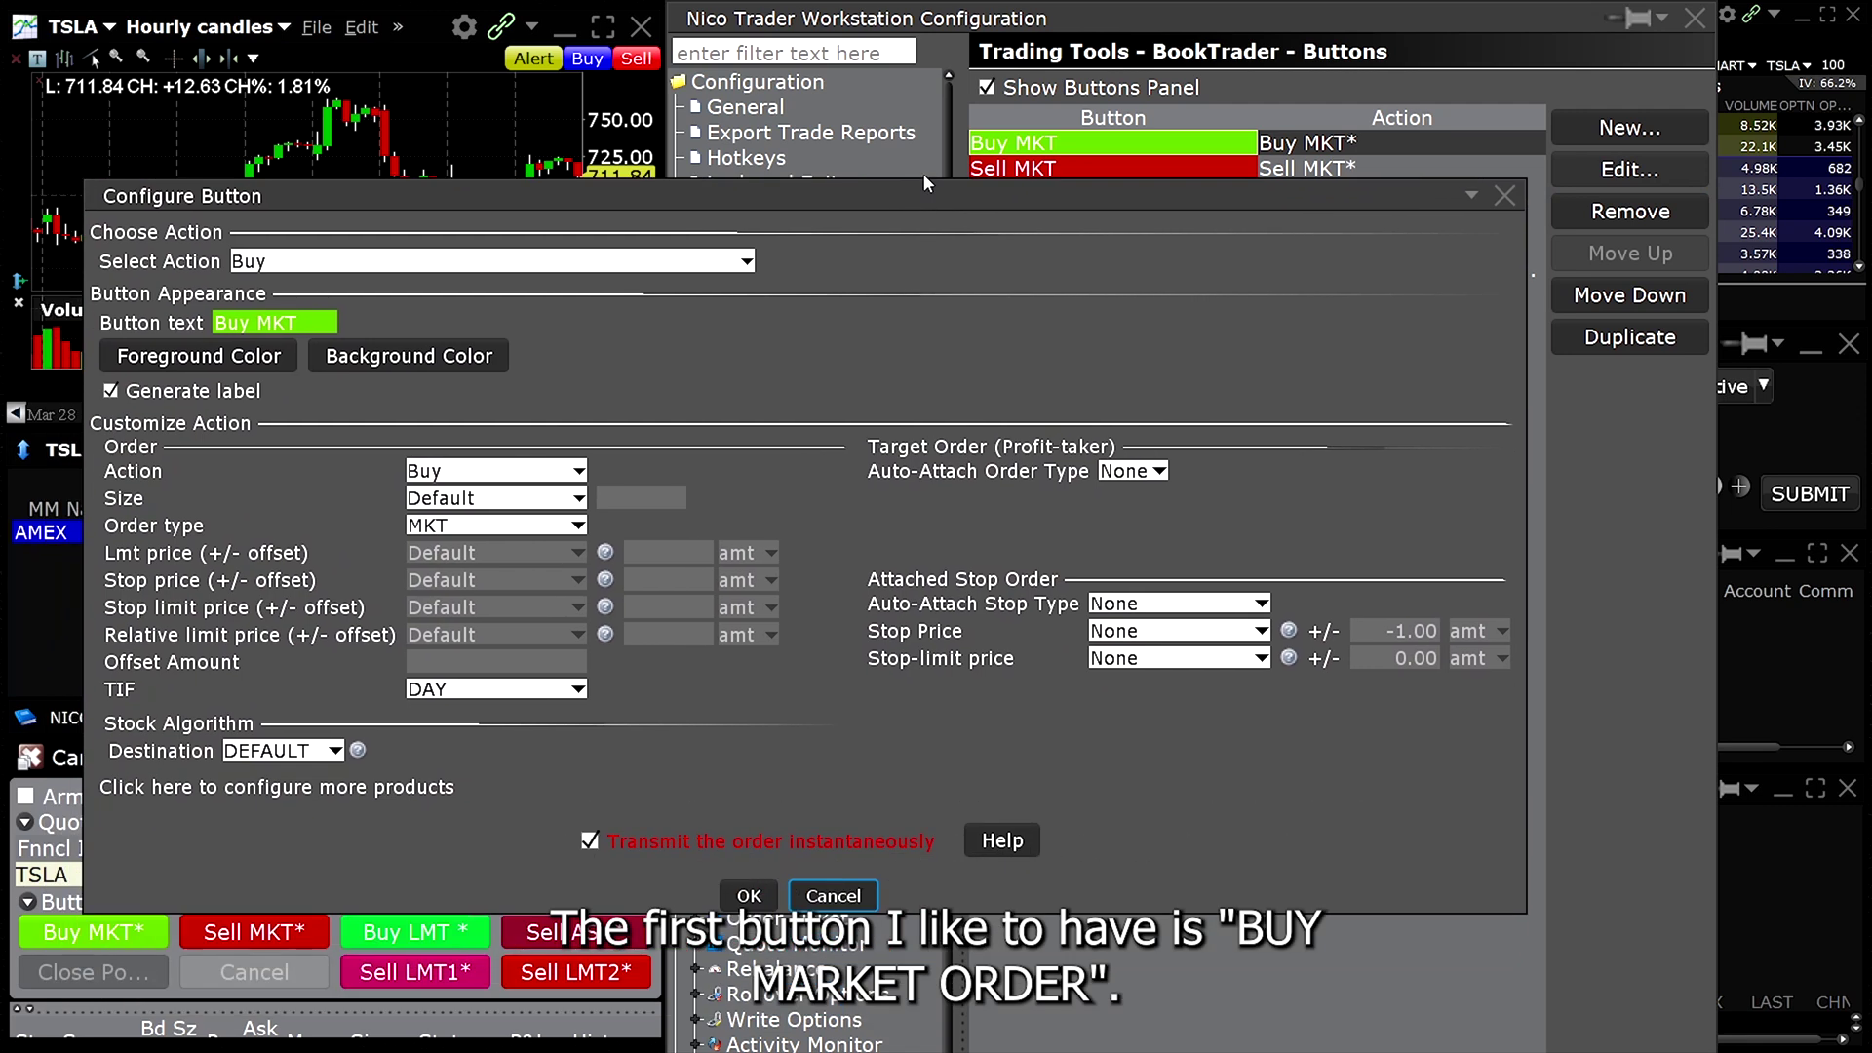
drag(926, 184, 933, 101)
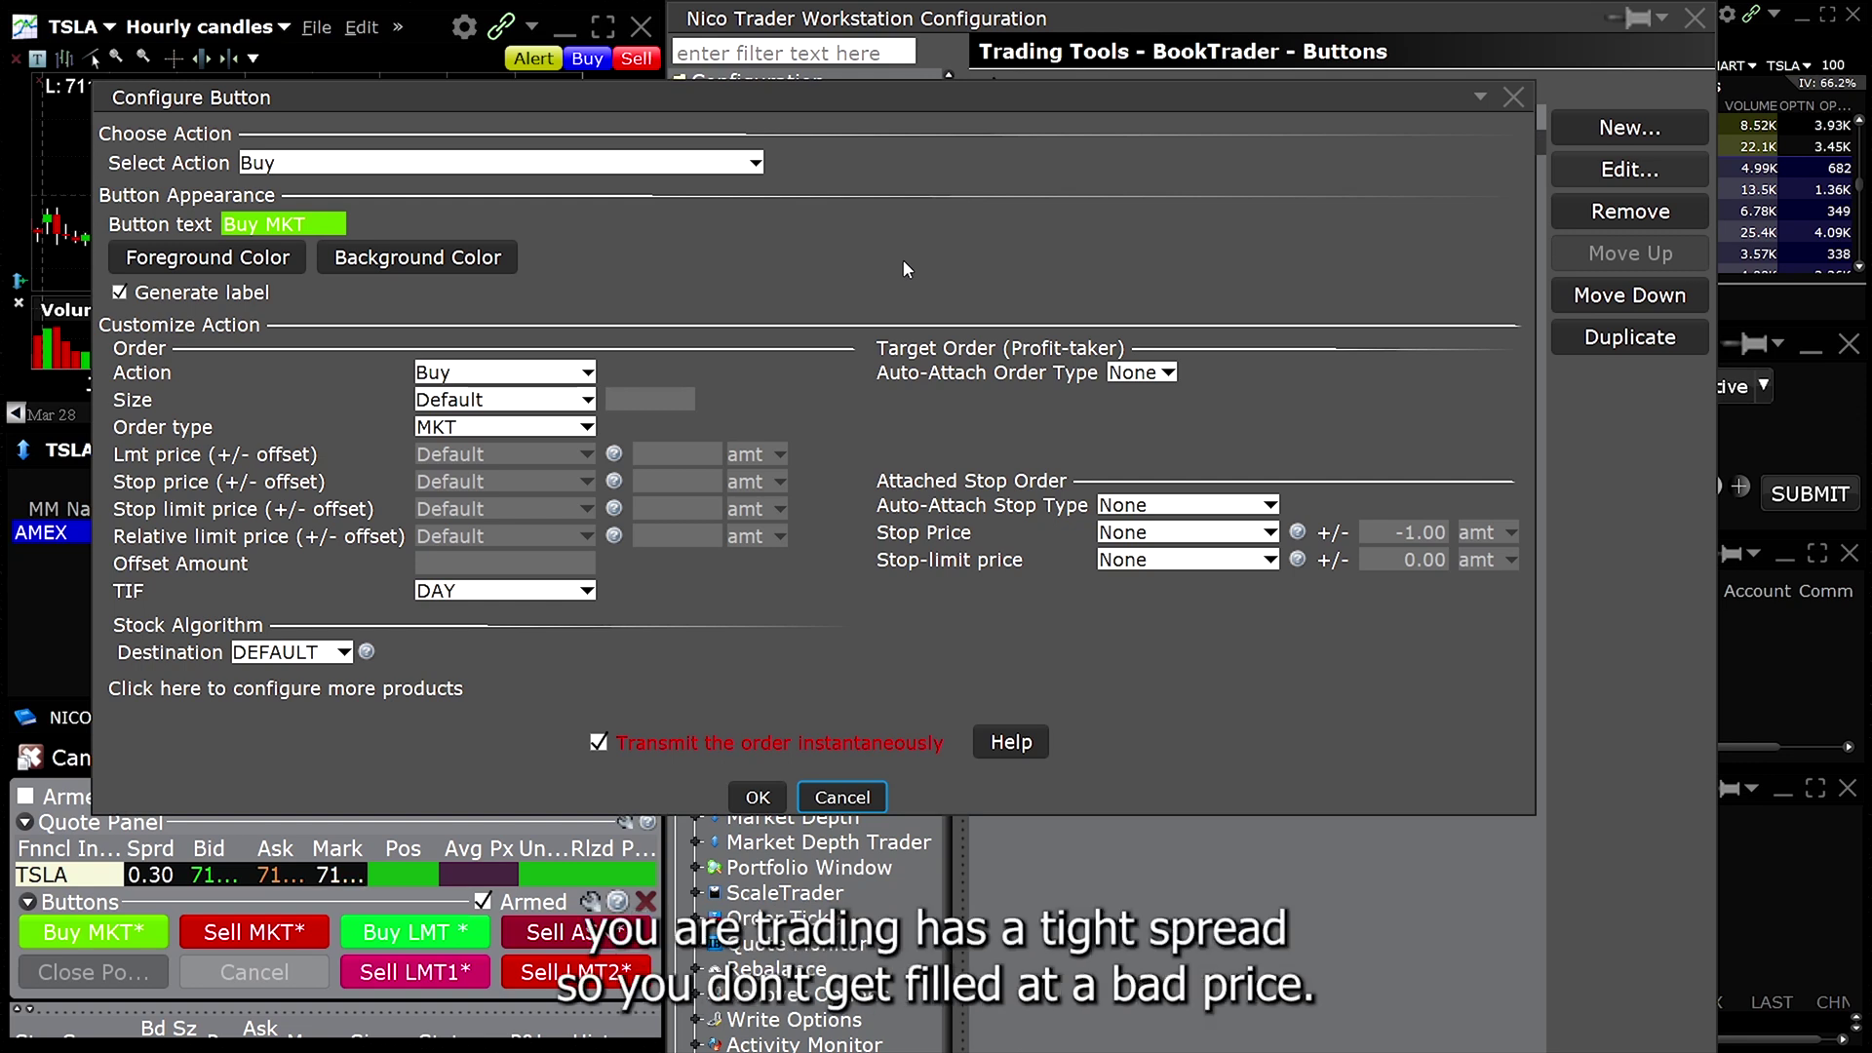
Step: Keep Buy as the button action, with automatic naming and the default text colour
click(585, 162)
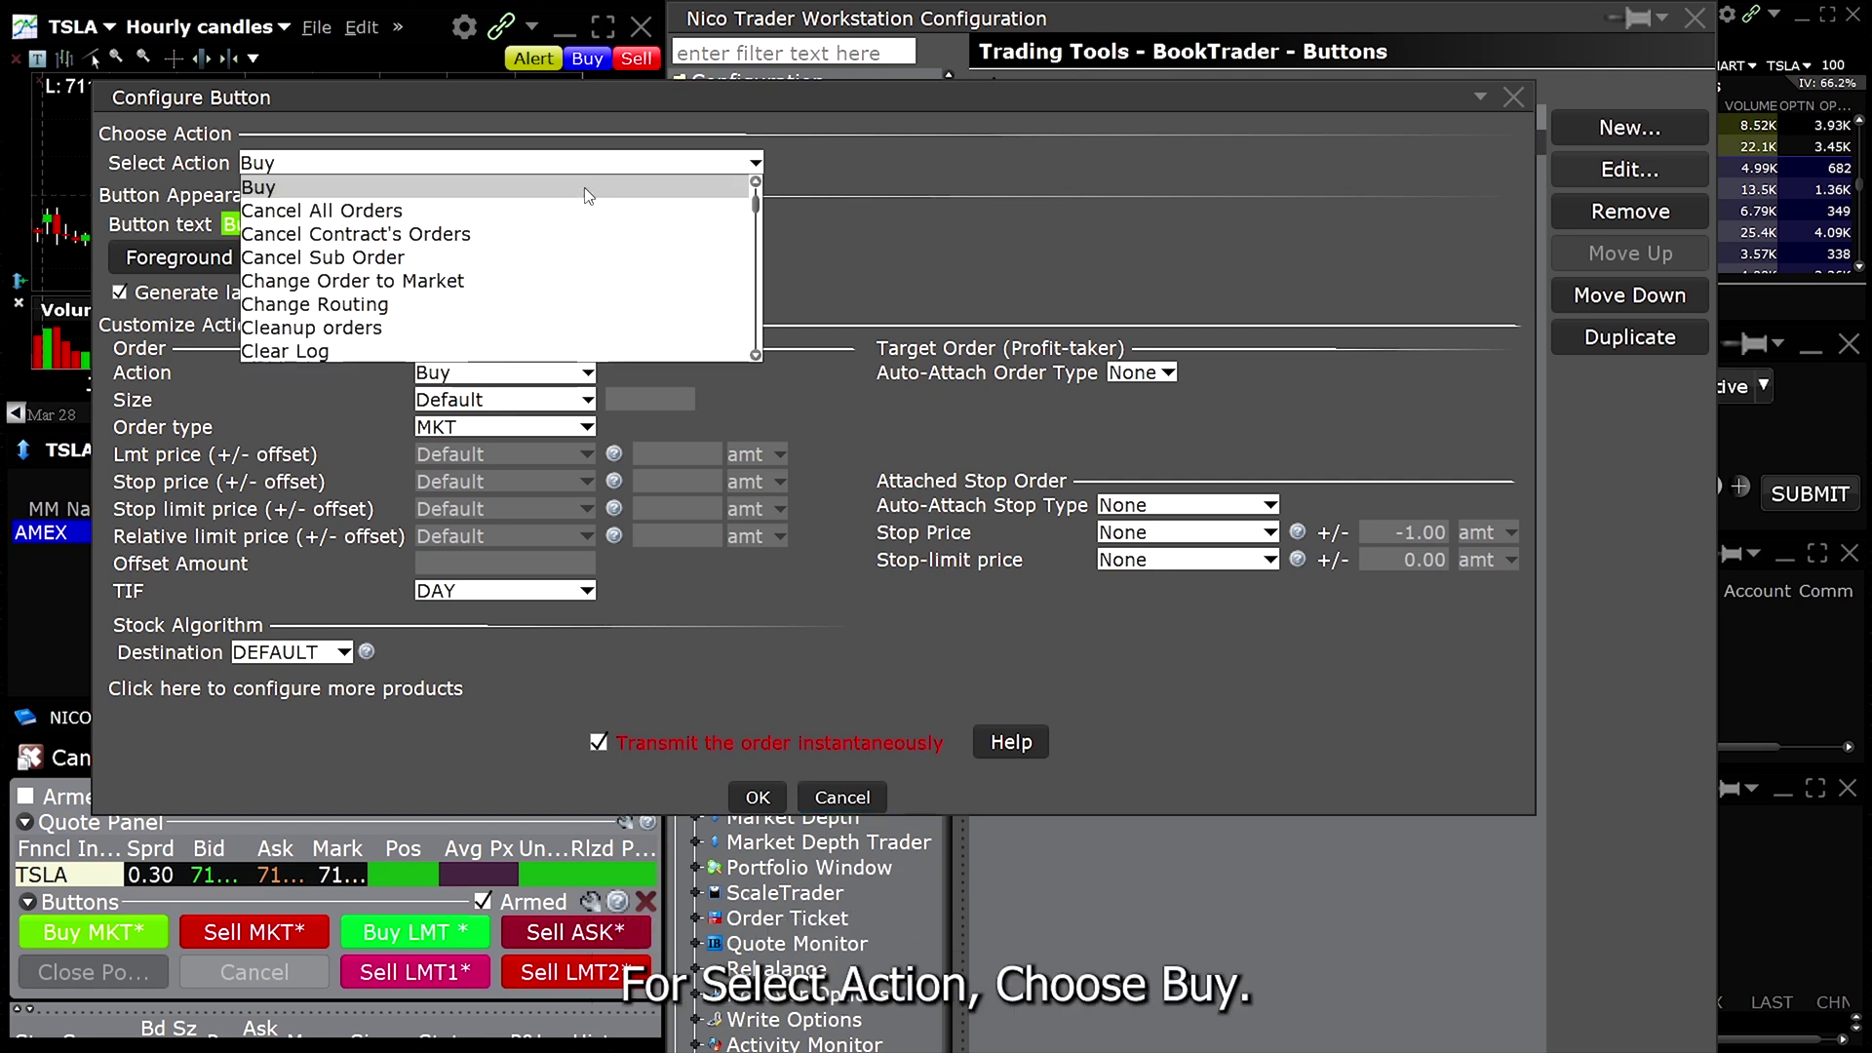
click(586, 188)
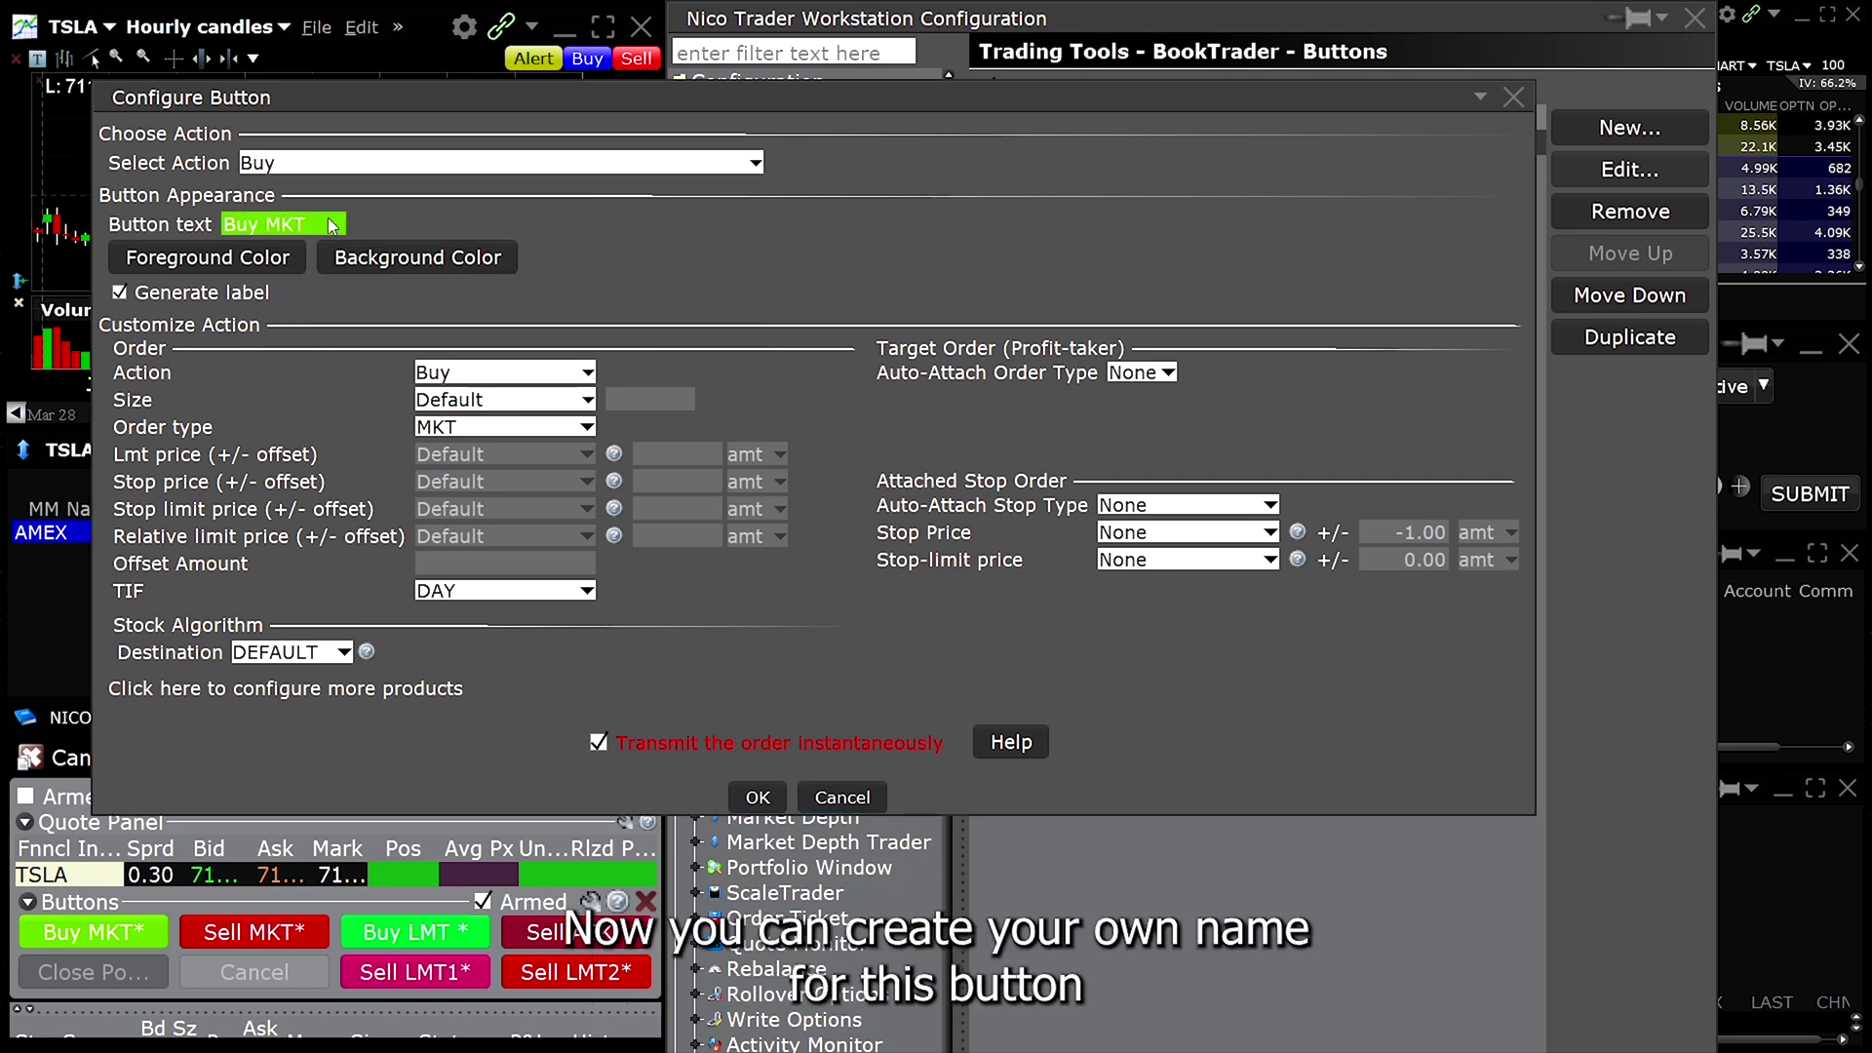
click(119, 292)
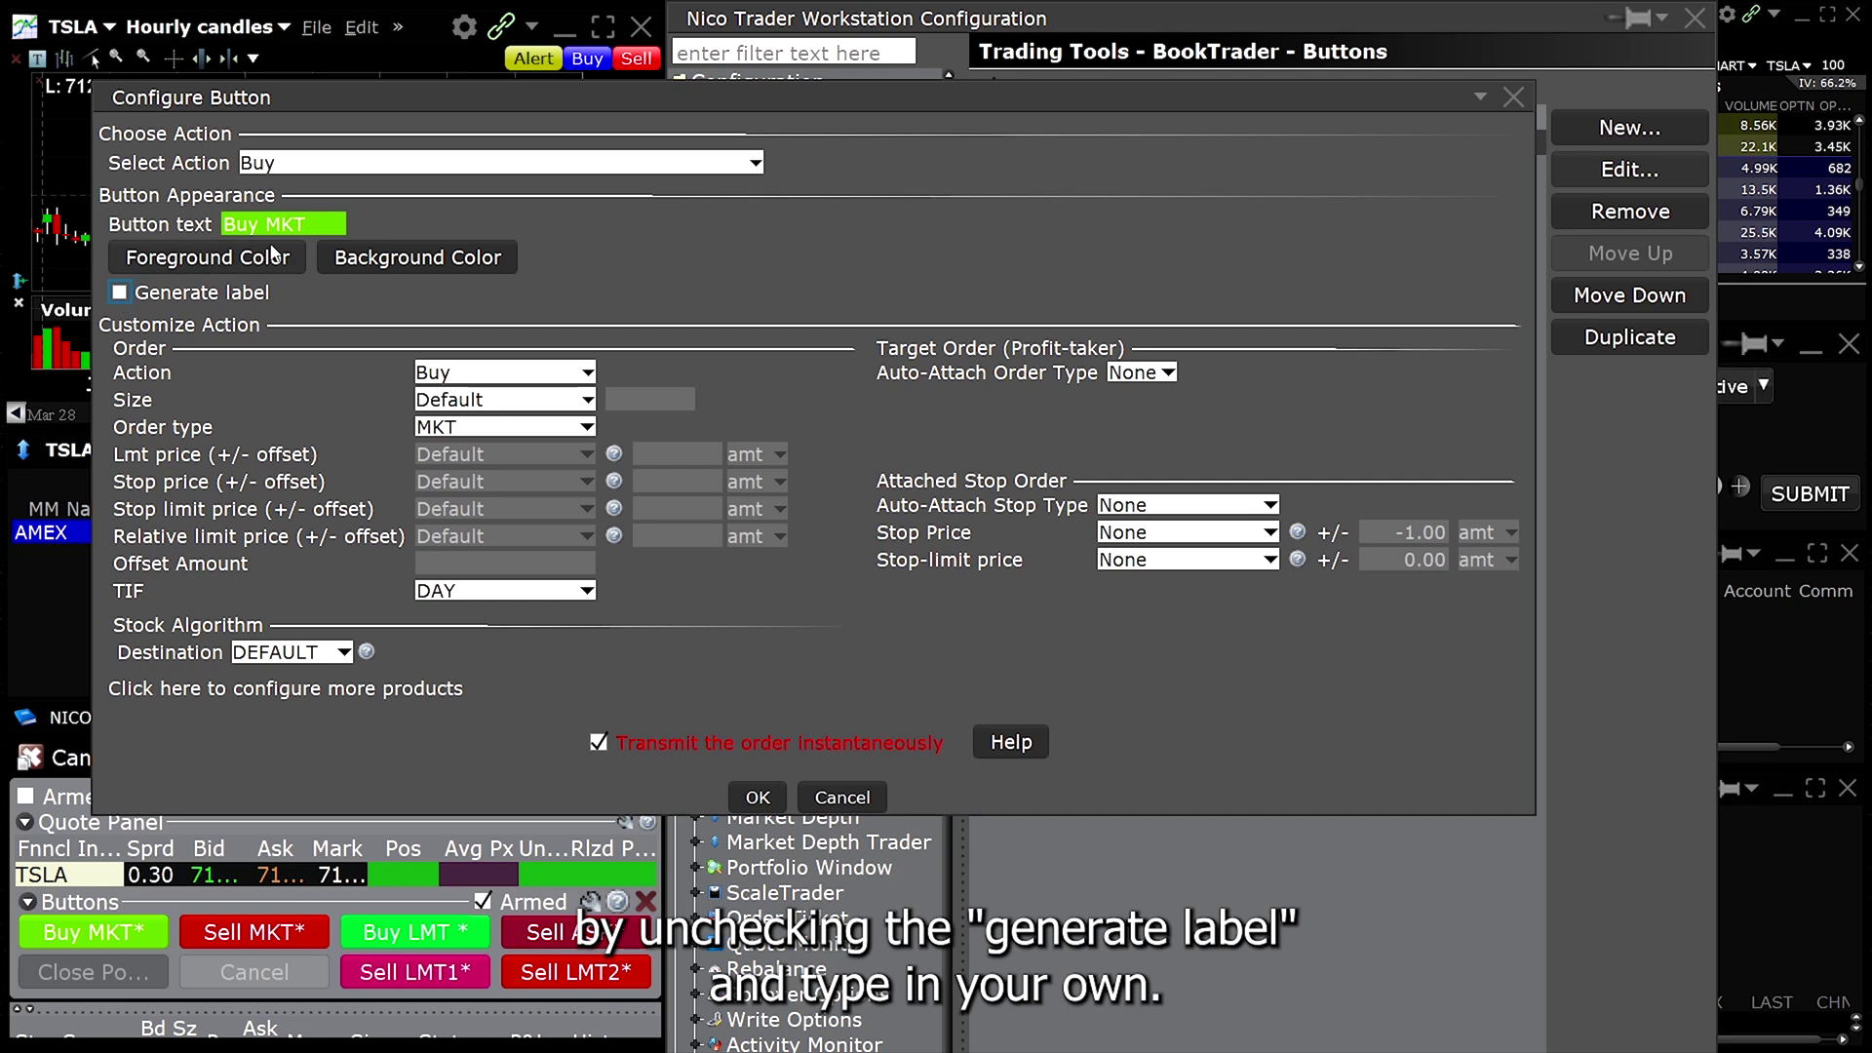
click(322, 225)
text(67)
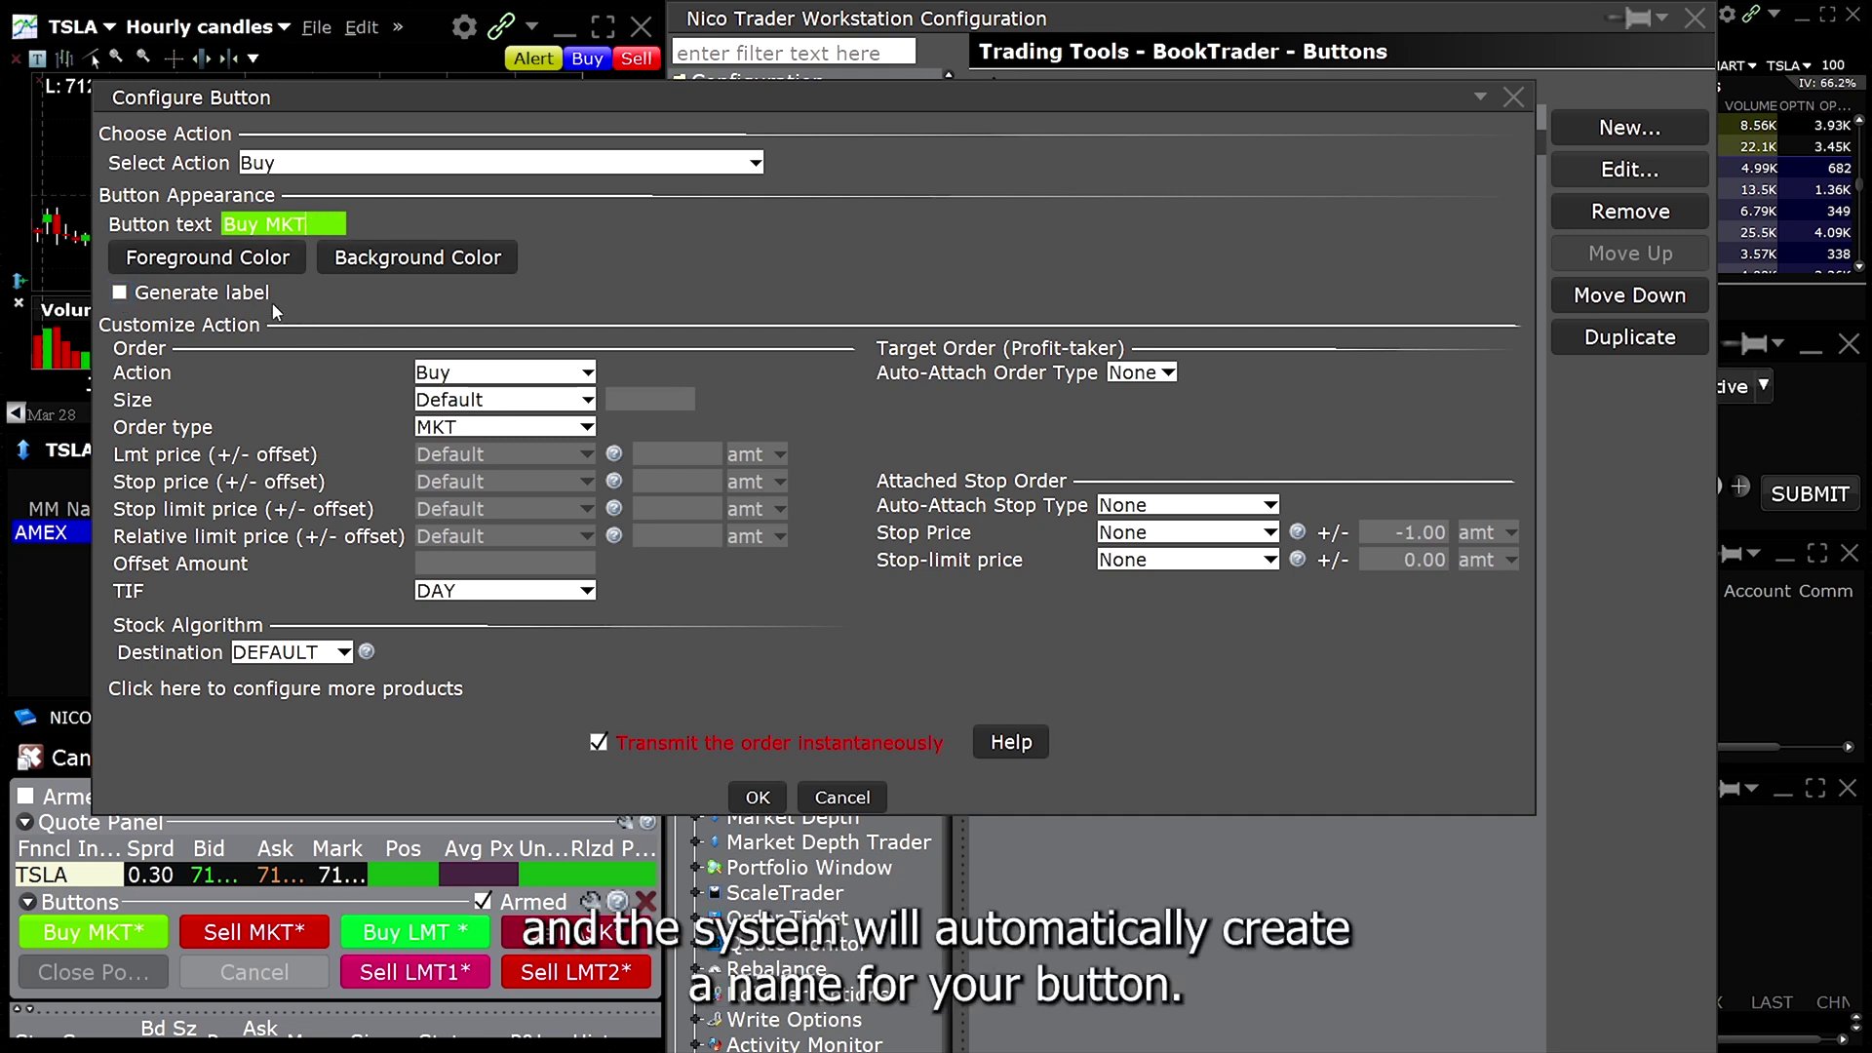
click(119, 293)
click(258, 262)
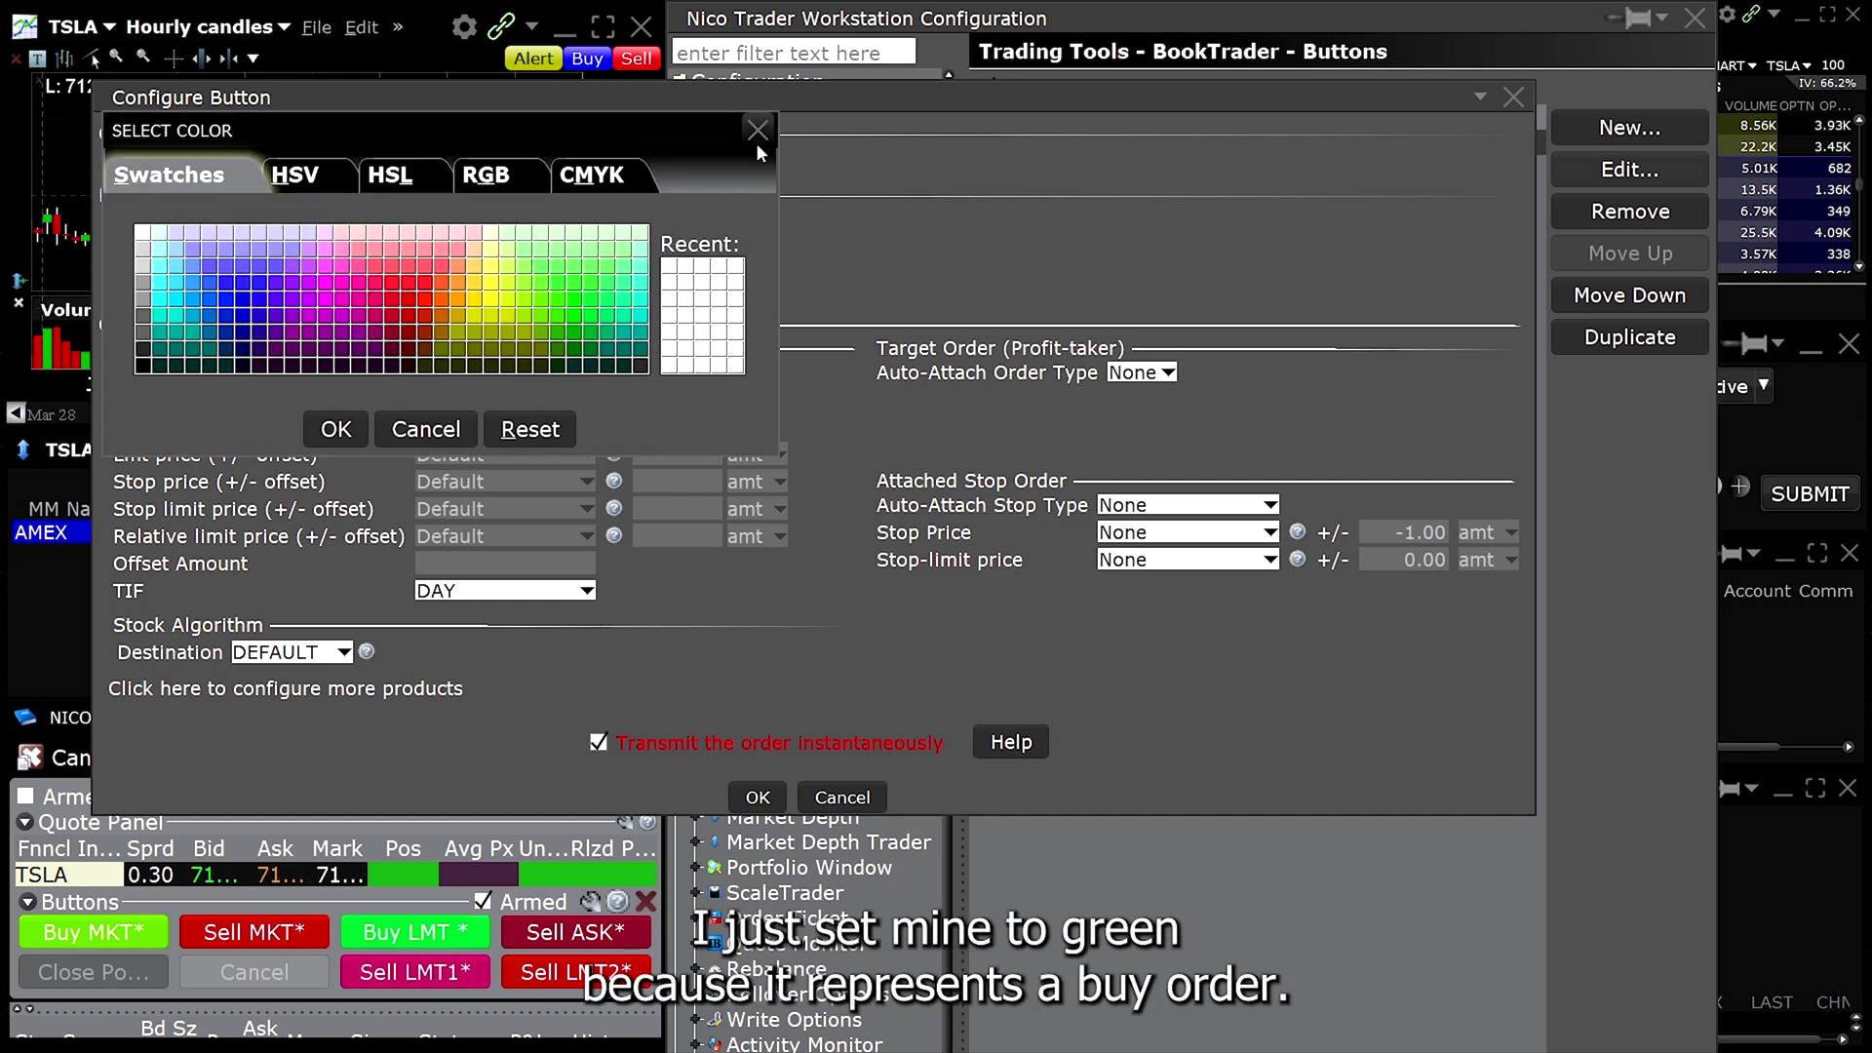
click(759, 146)
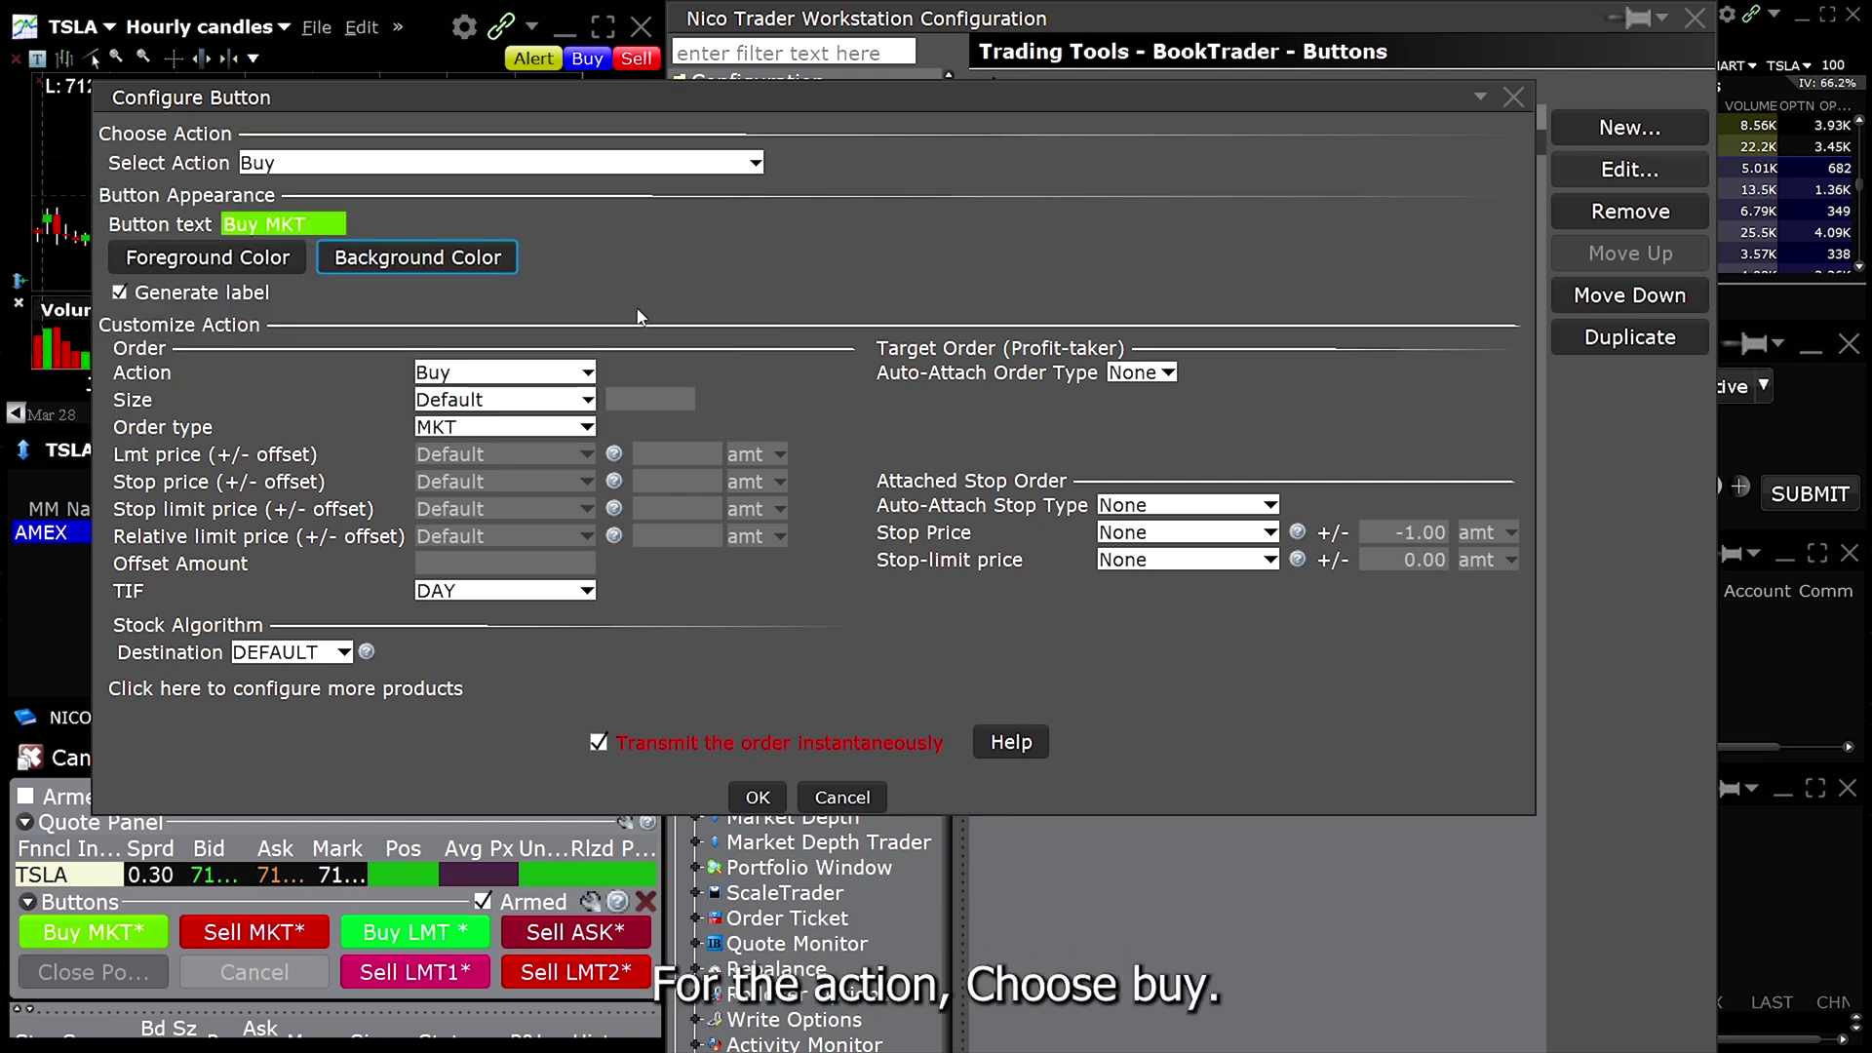
Step: Keep the order as Buy, Default size, MKT type, DAY time in force
click(470, 378)
click(470, 403)
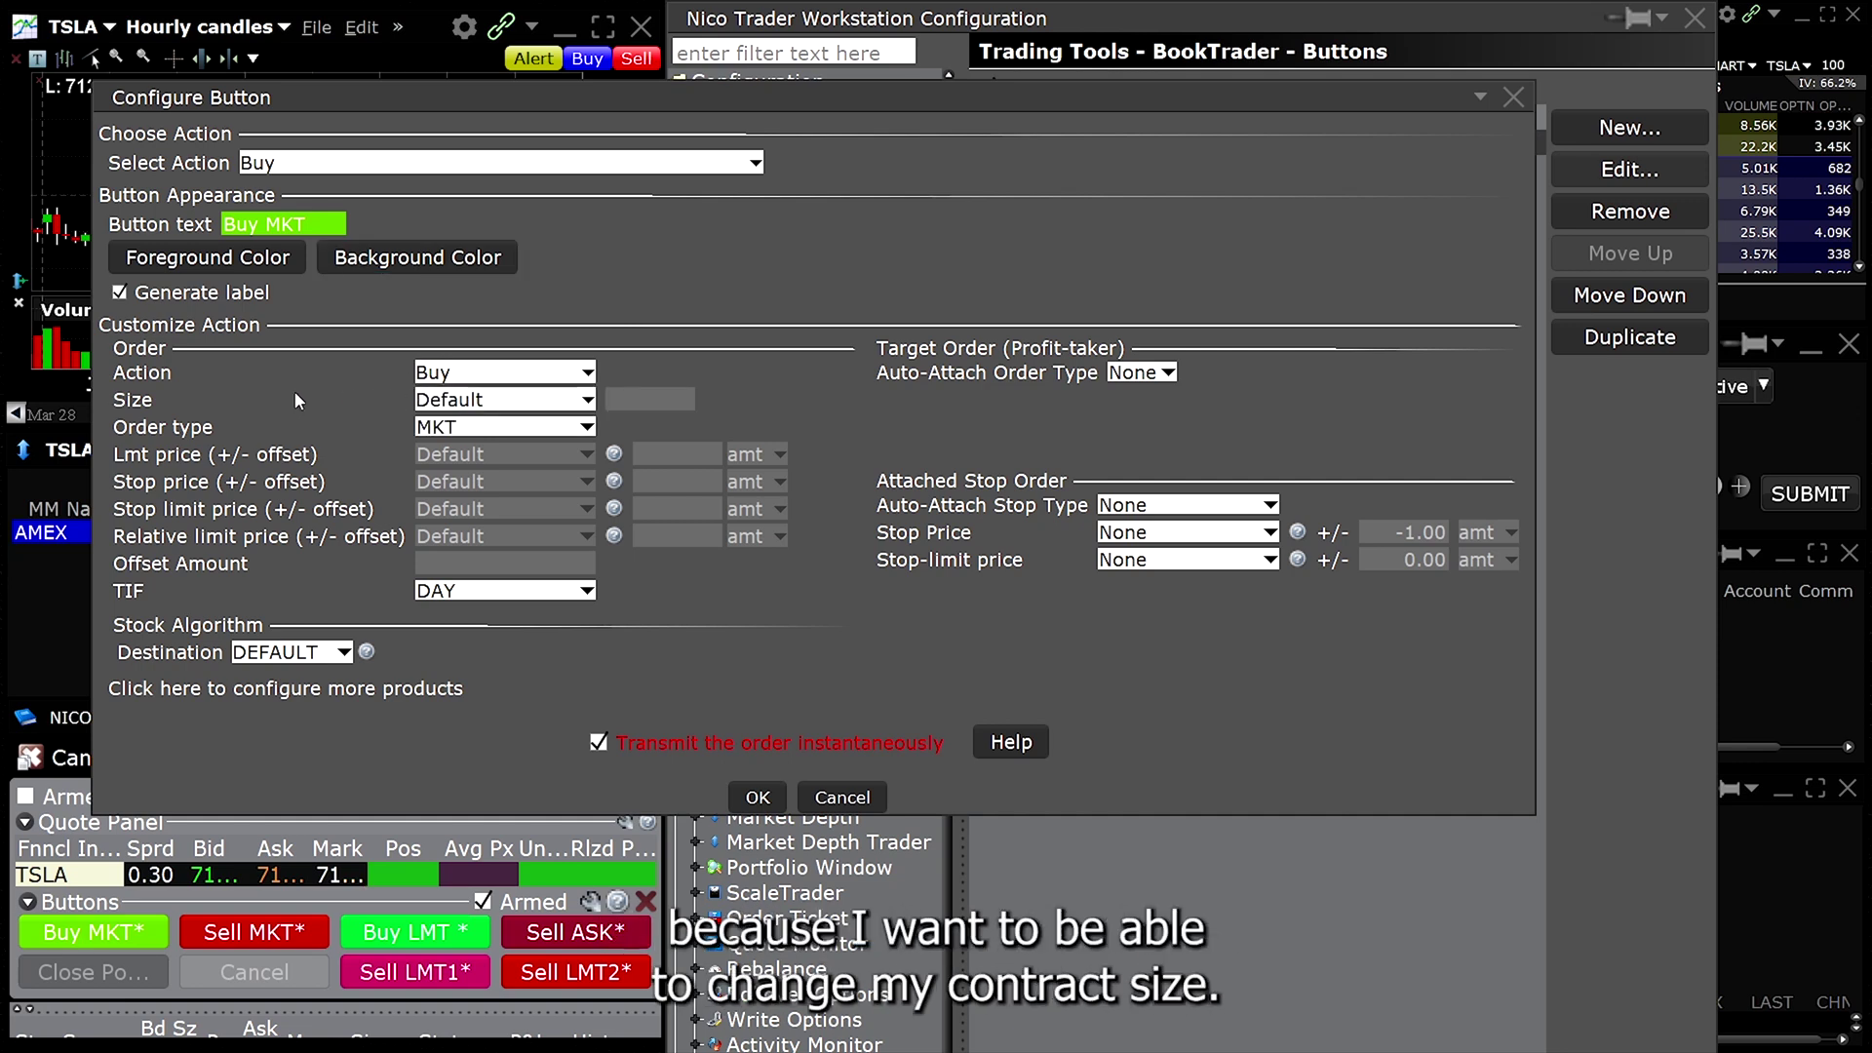
click(502, 400)
click(512, 411)
click(510, 403)
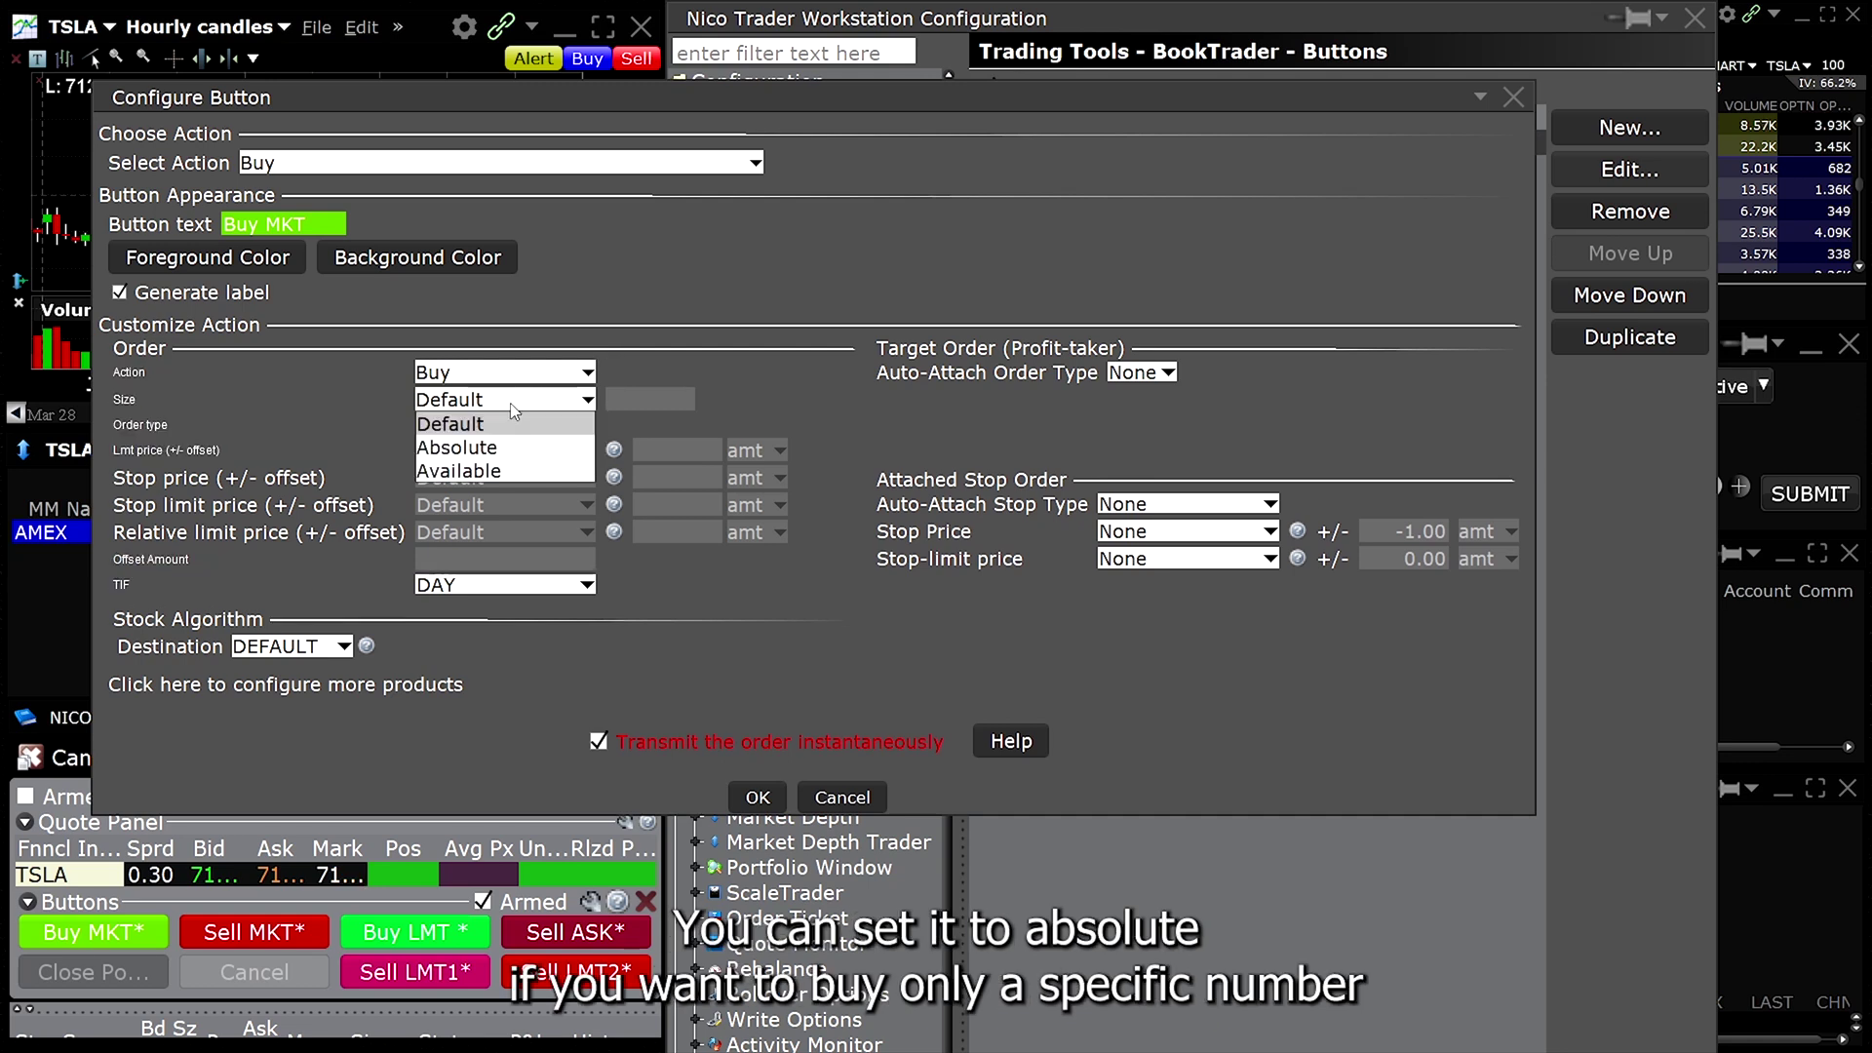
click(508, 427)
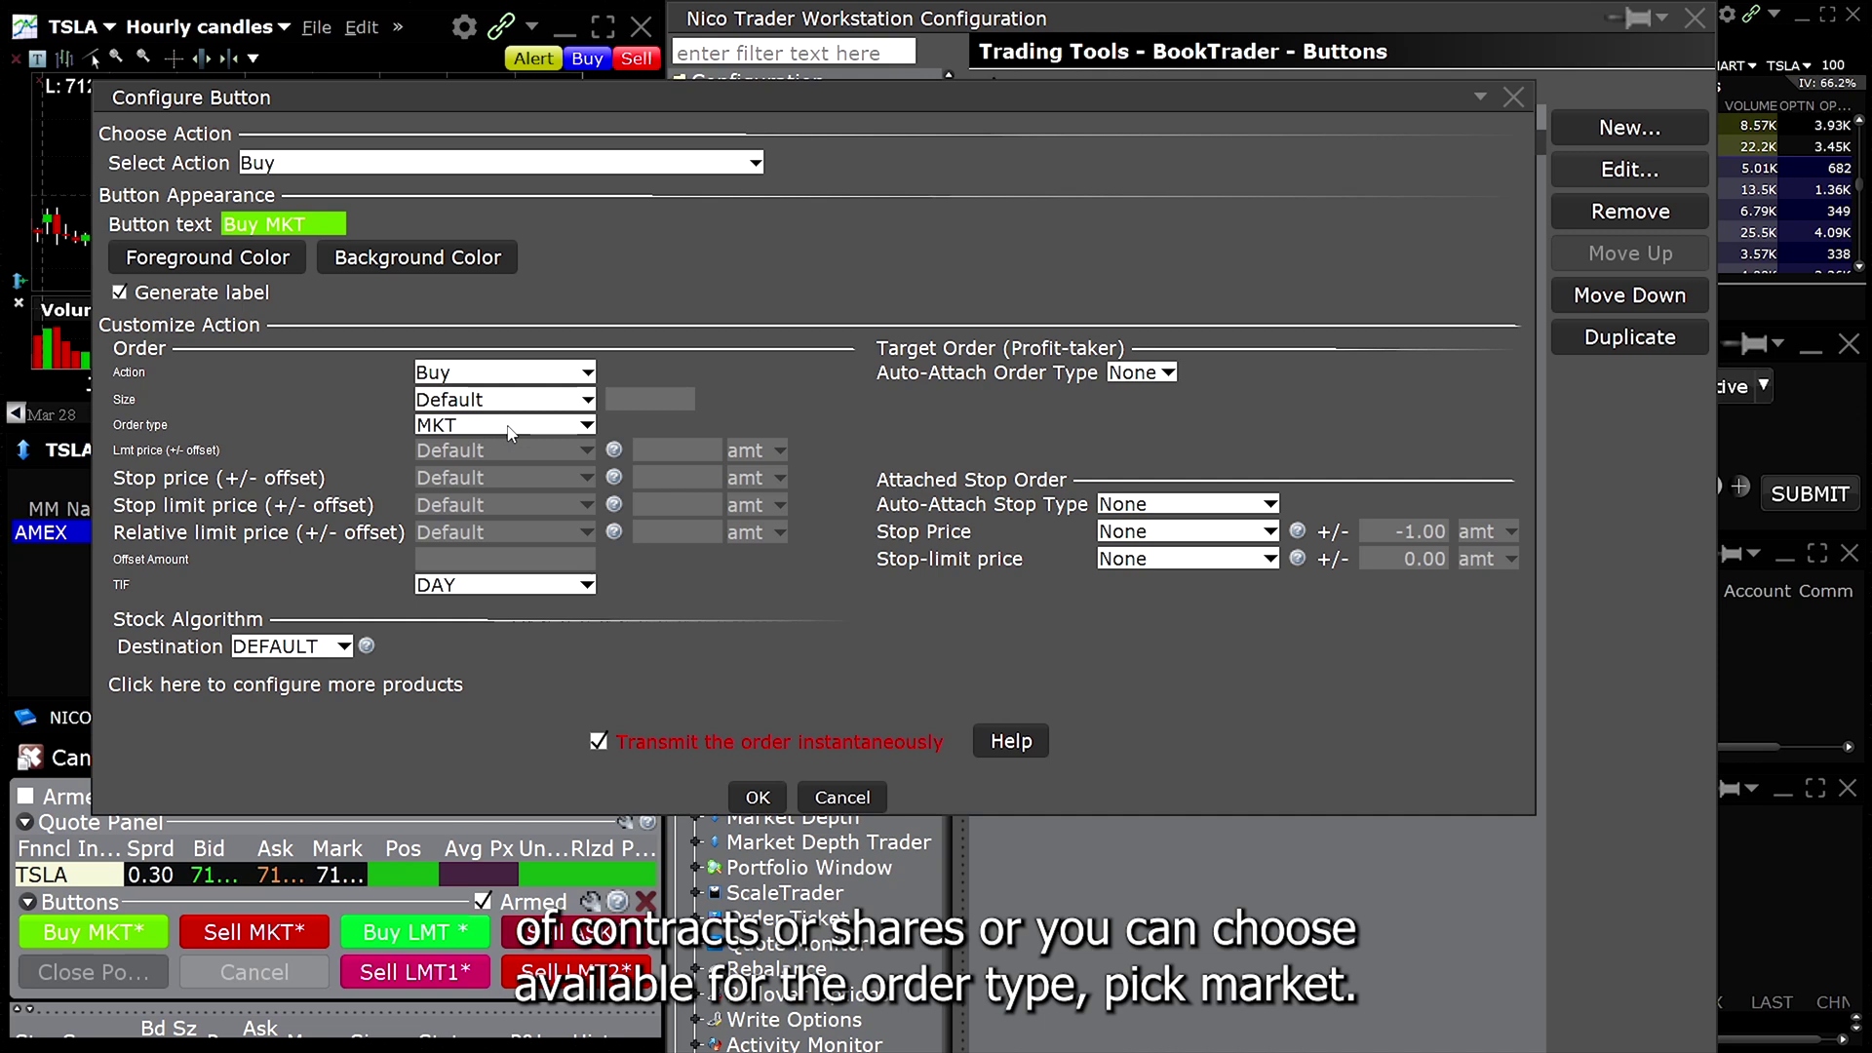
click(508, 430)
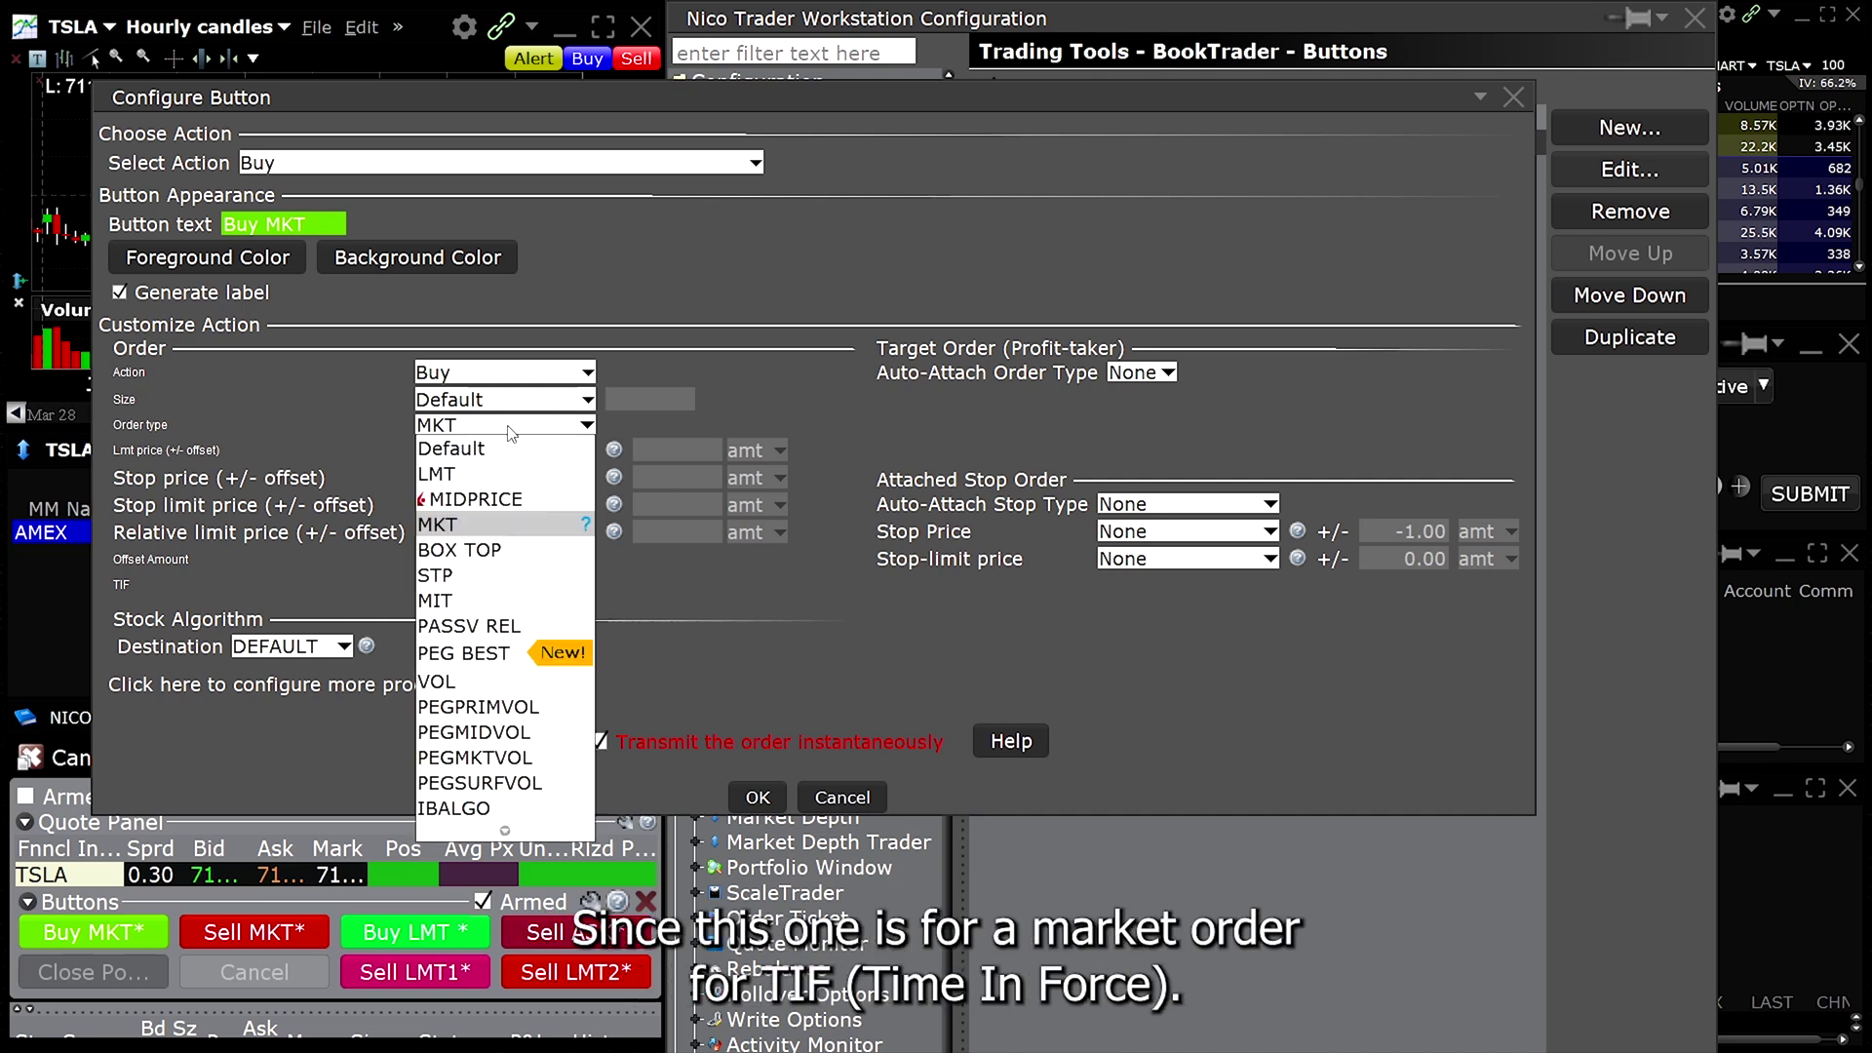
click(459, 528)
click(468, 585)
click(470, 628)
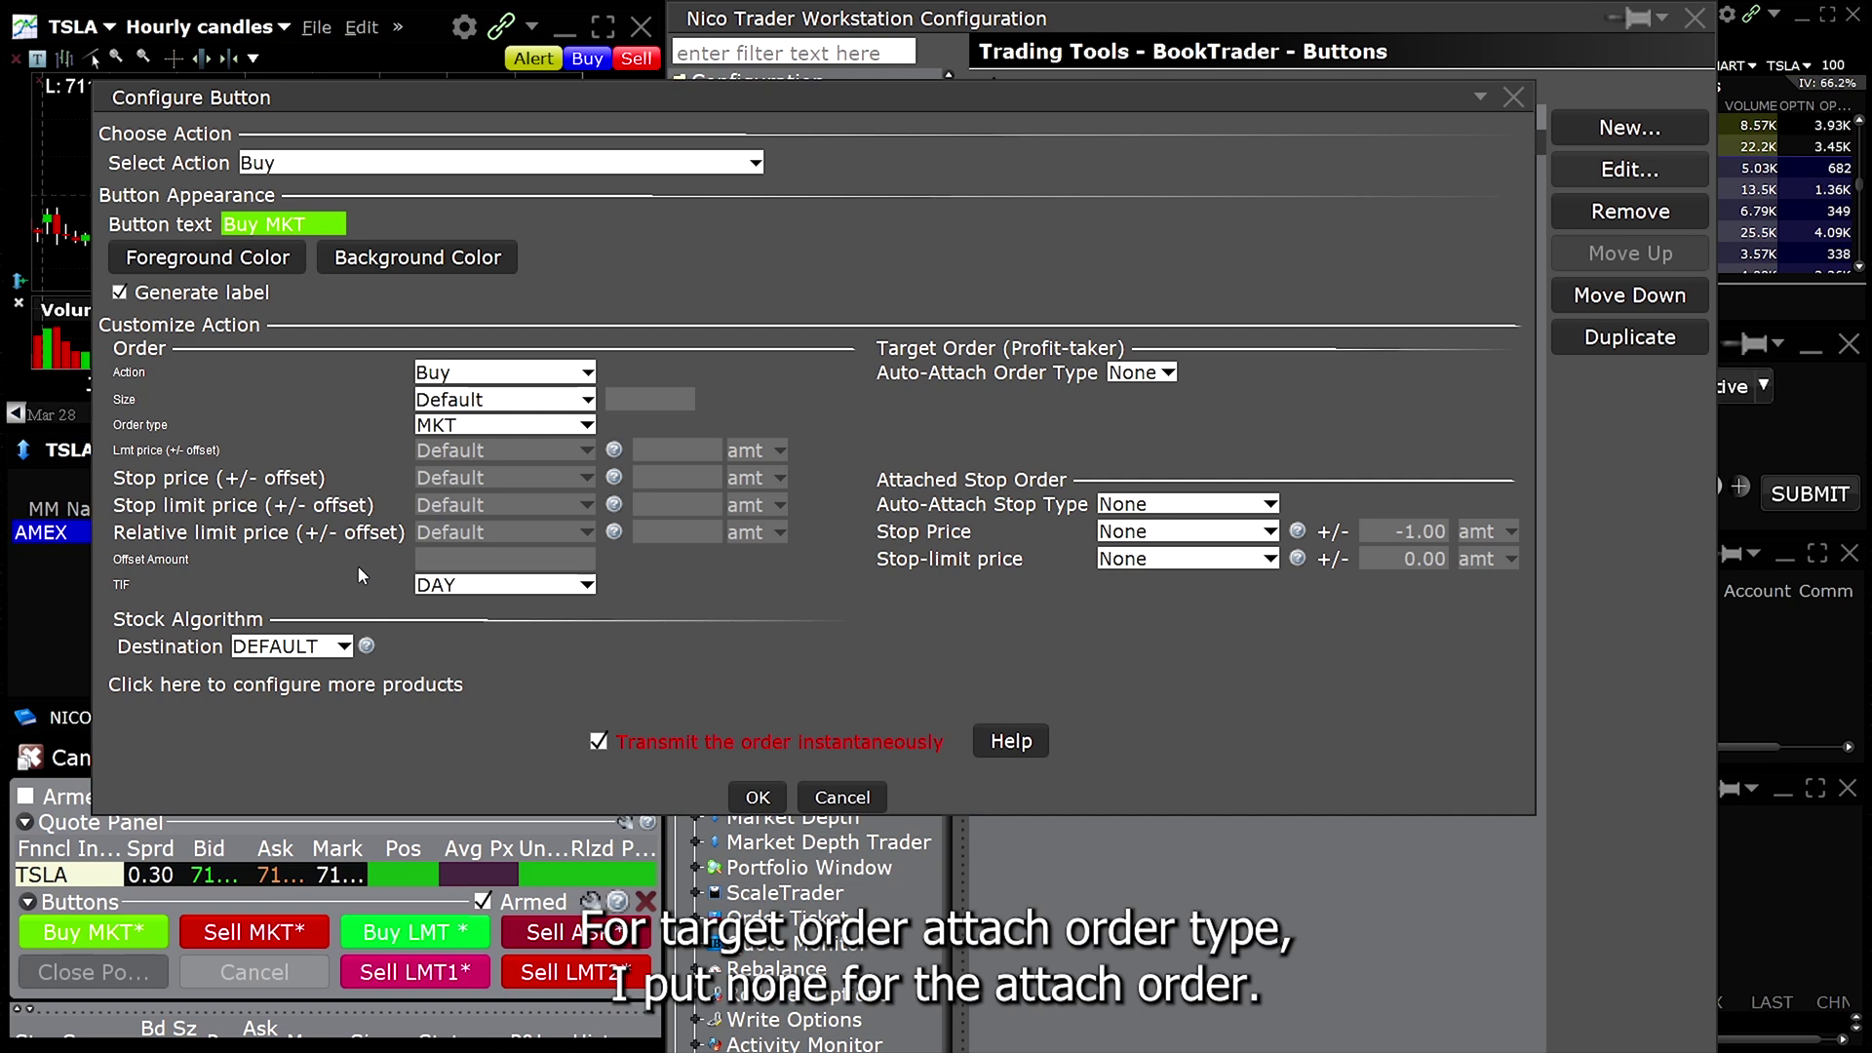
Step: Attach no profit-taker or stop order and save the Buy MKT button
click(1137, 373)
click(1142, 387)
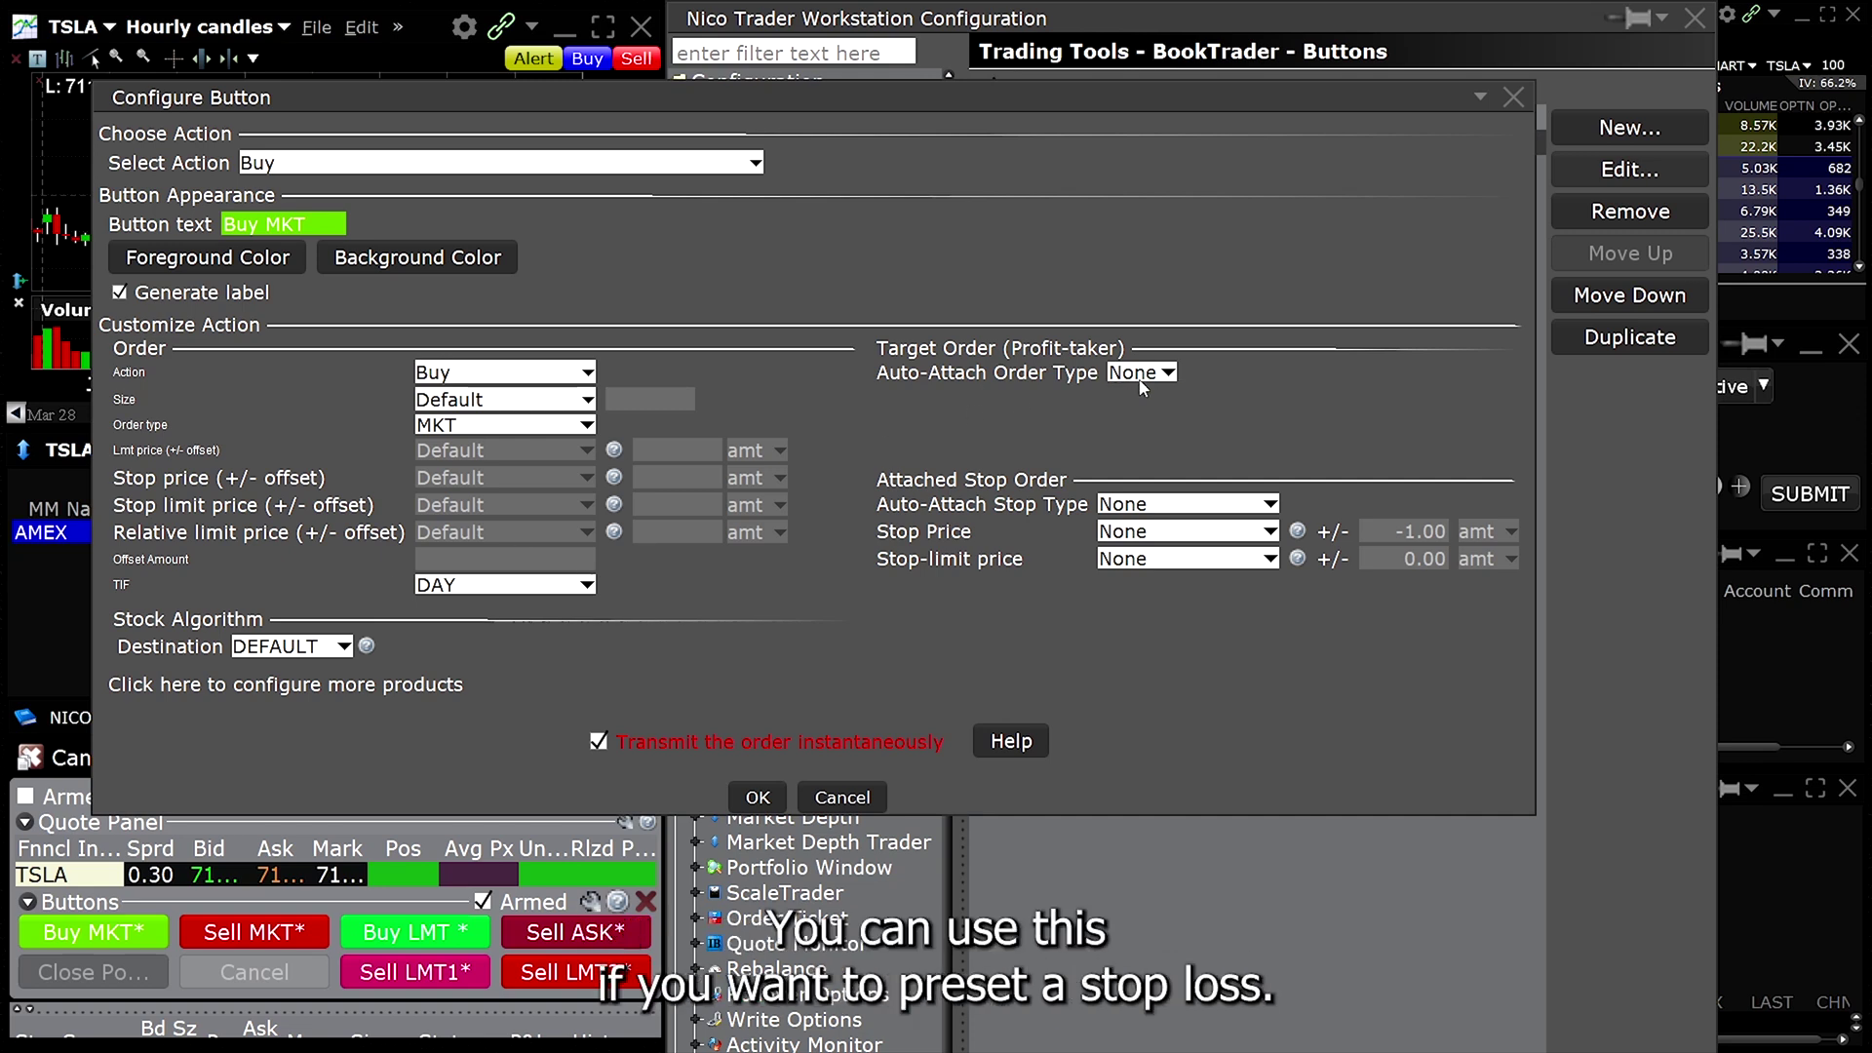
click(1225, 504)
click(1224, 518)
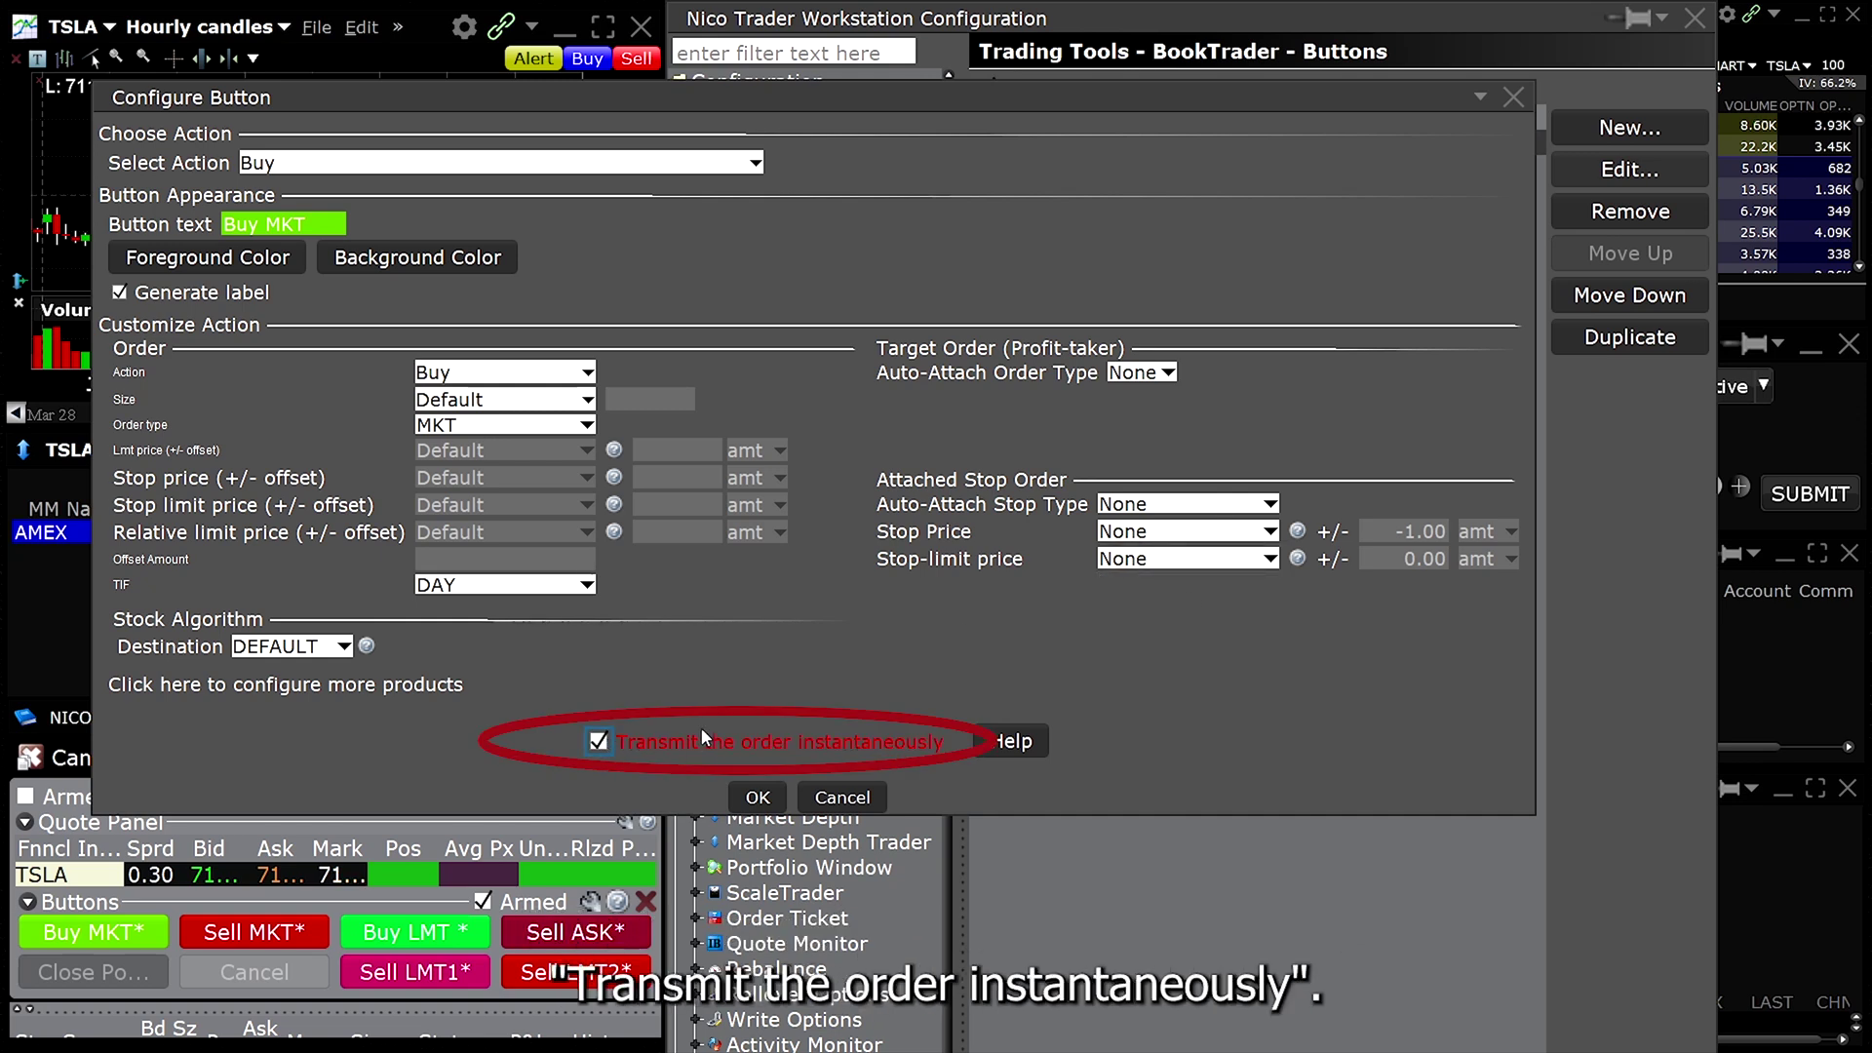
click(774, 791)
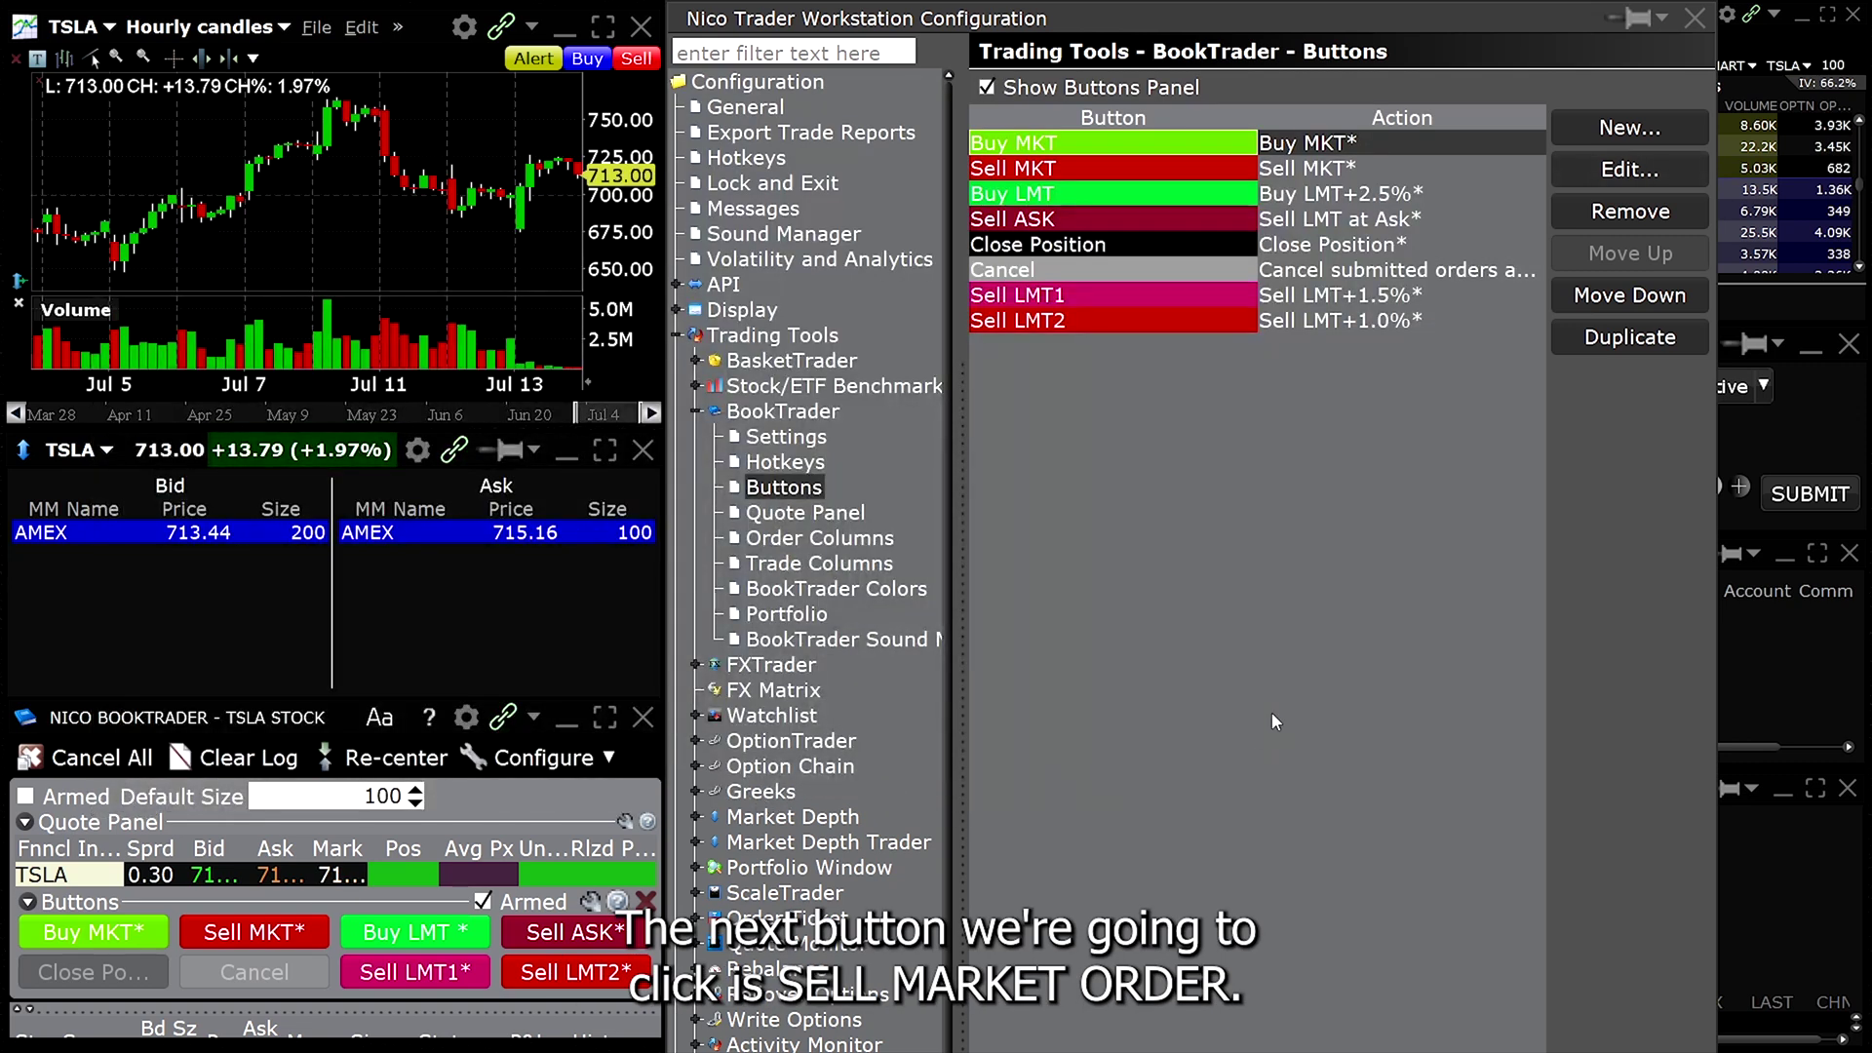
click(1038, 177)
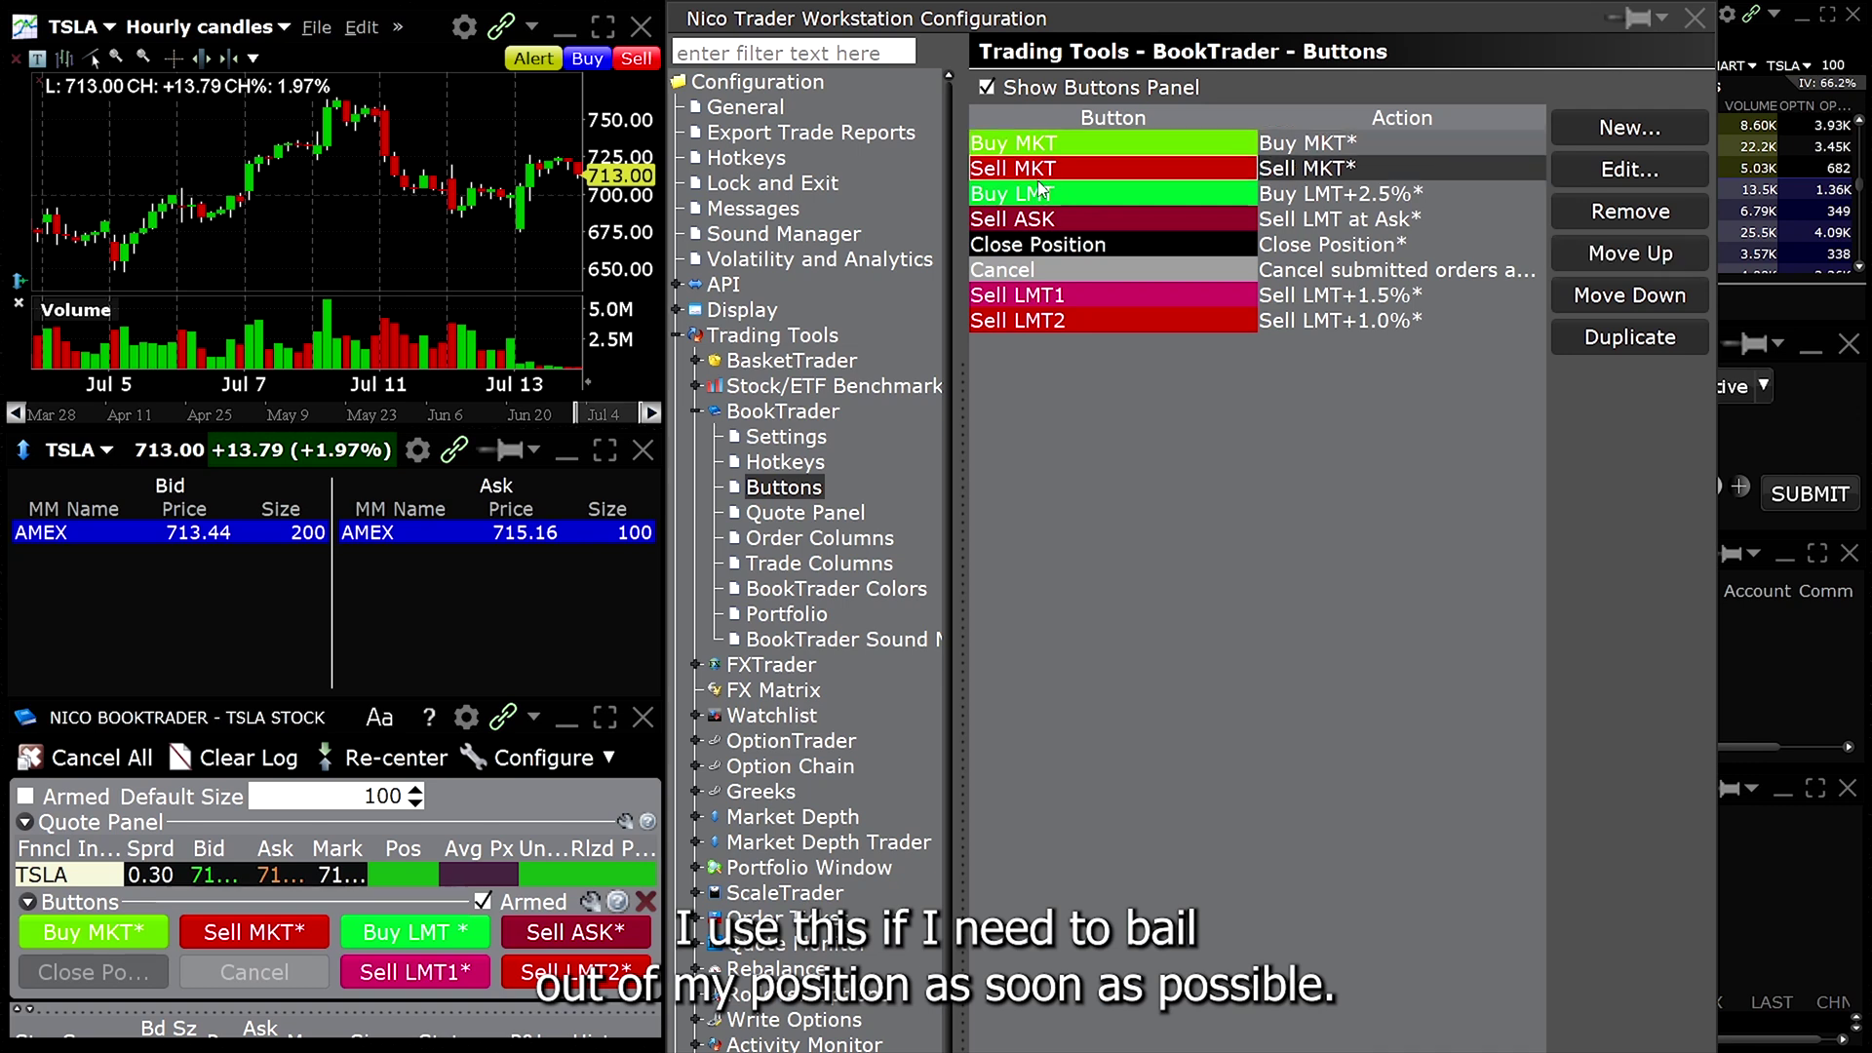
Step: Save the Sell MKT button as a red Sell market order with Transmit checked
click(1638, 173)
drag(858, 337, 1015, 104)
click(683, 174)
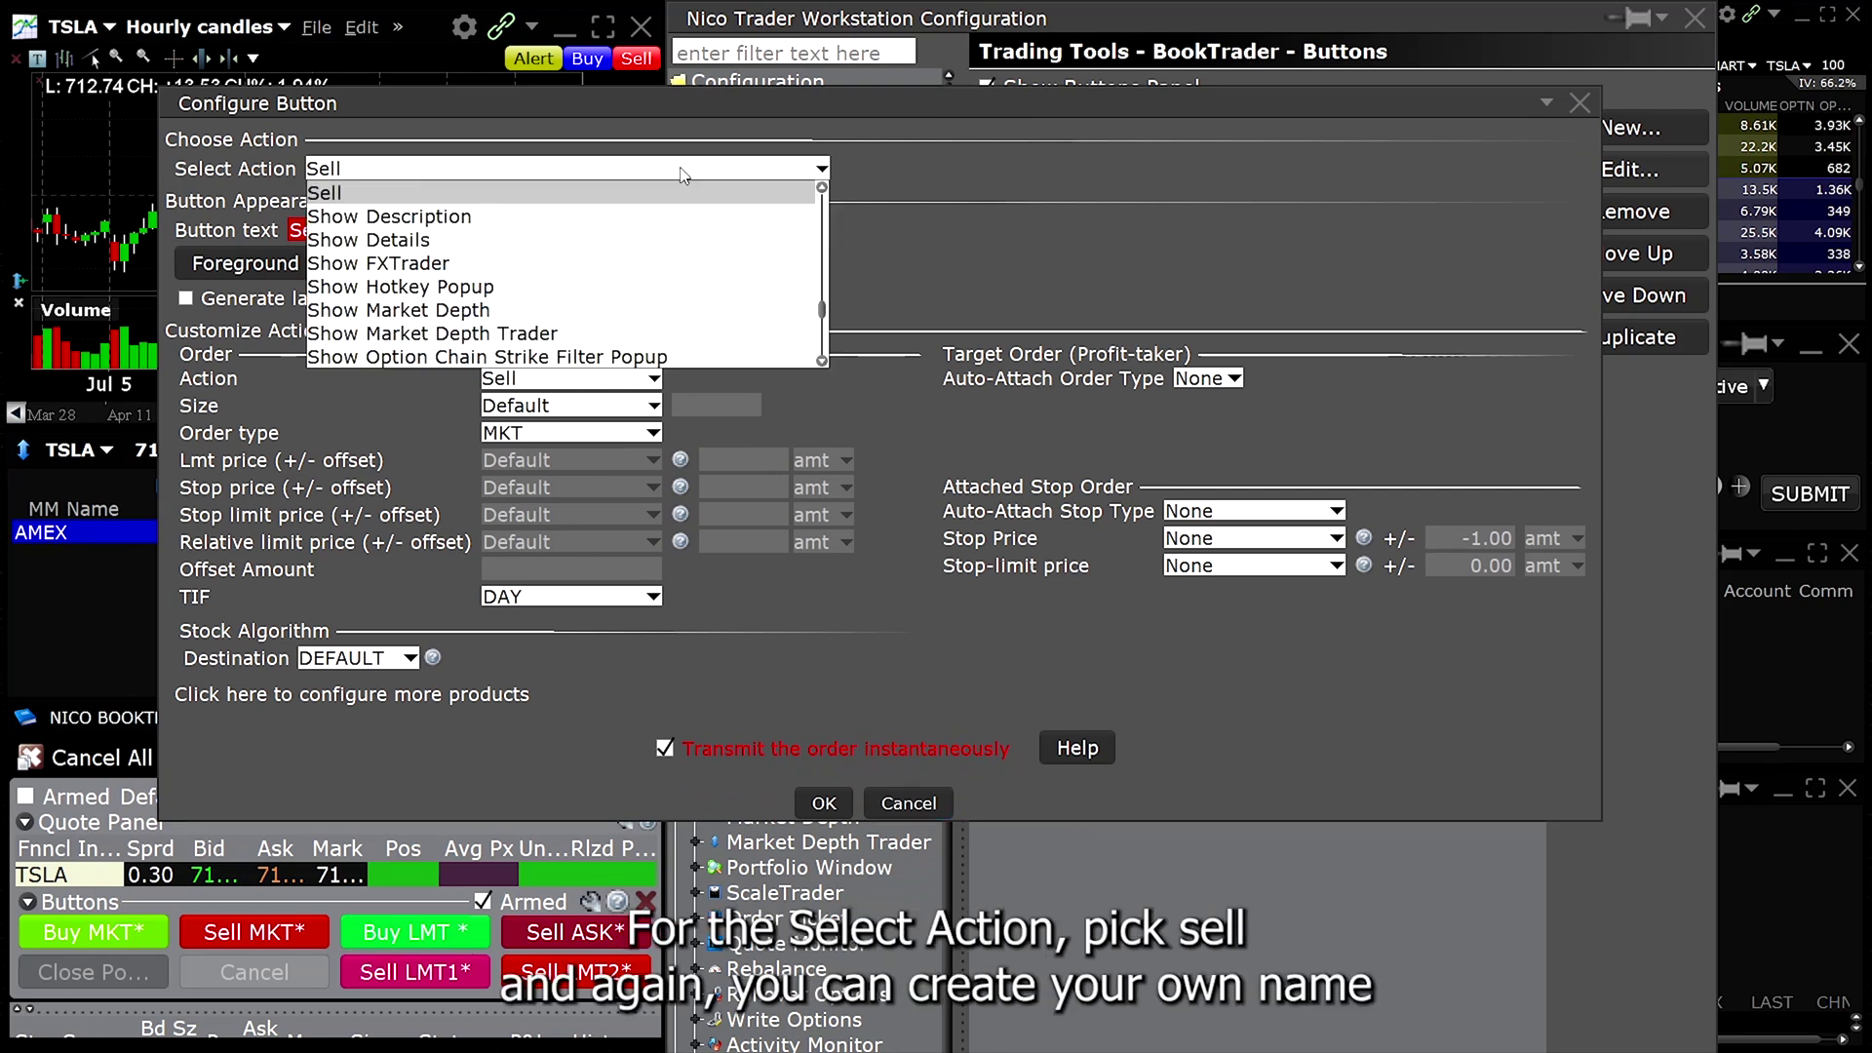
click(670, 194)
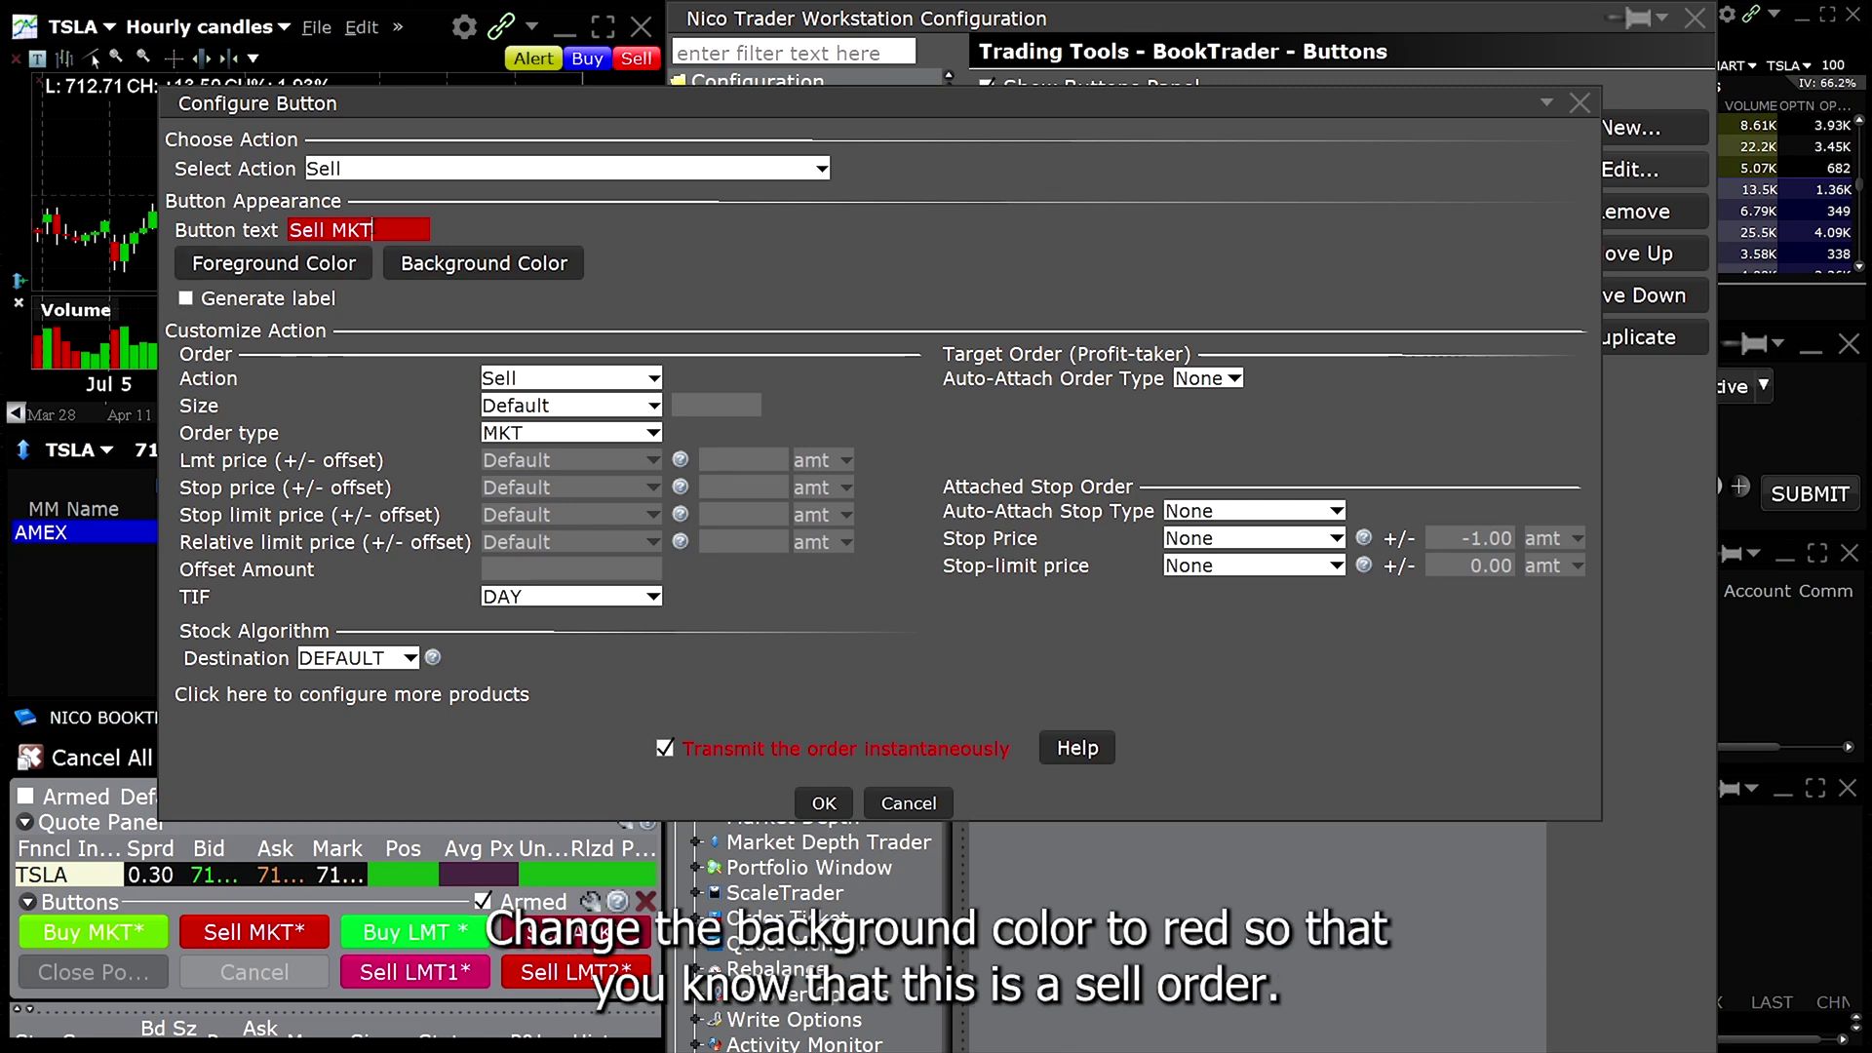
click(480, 263)
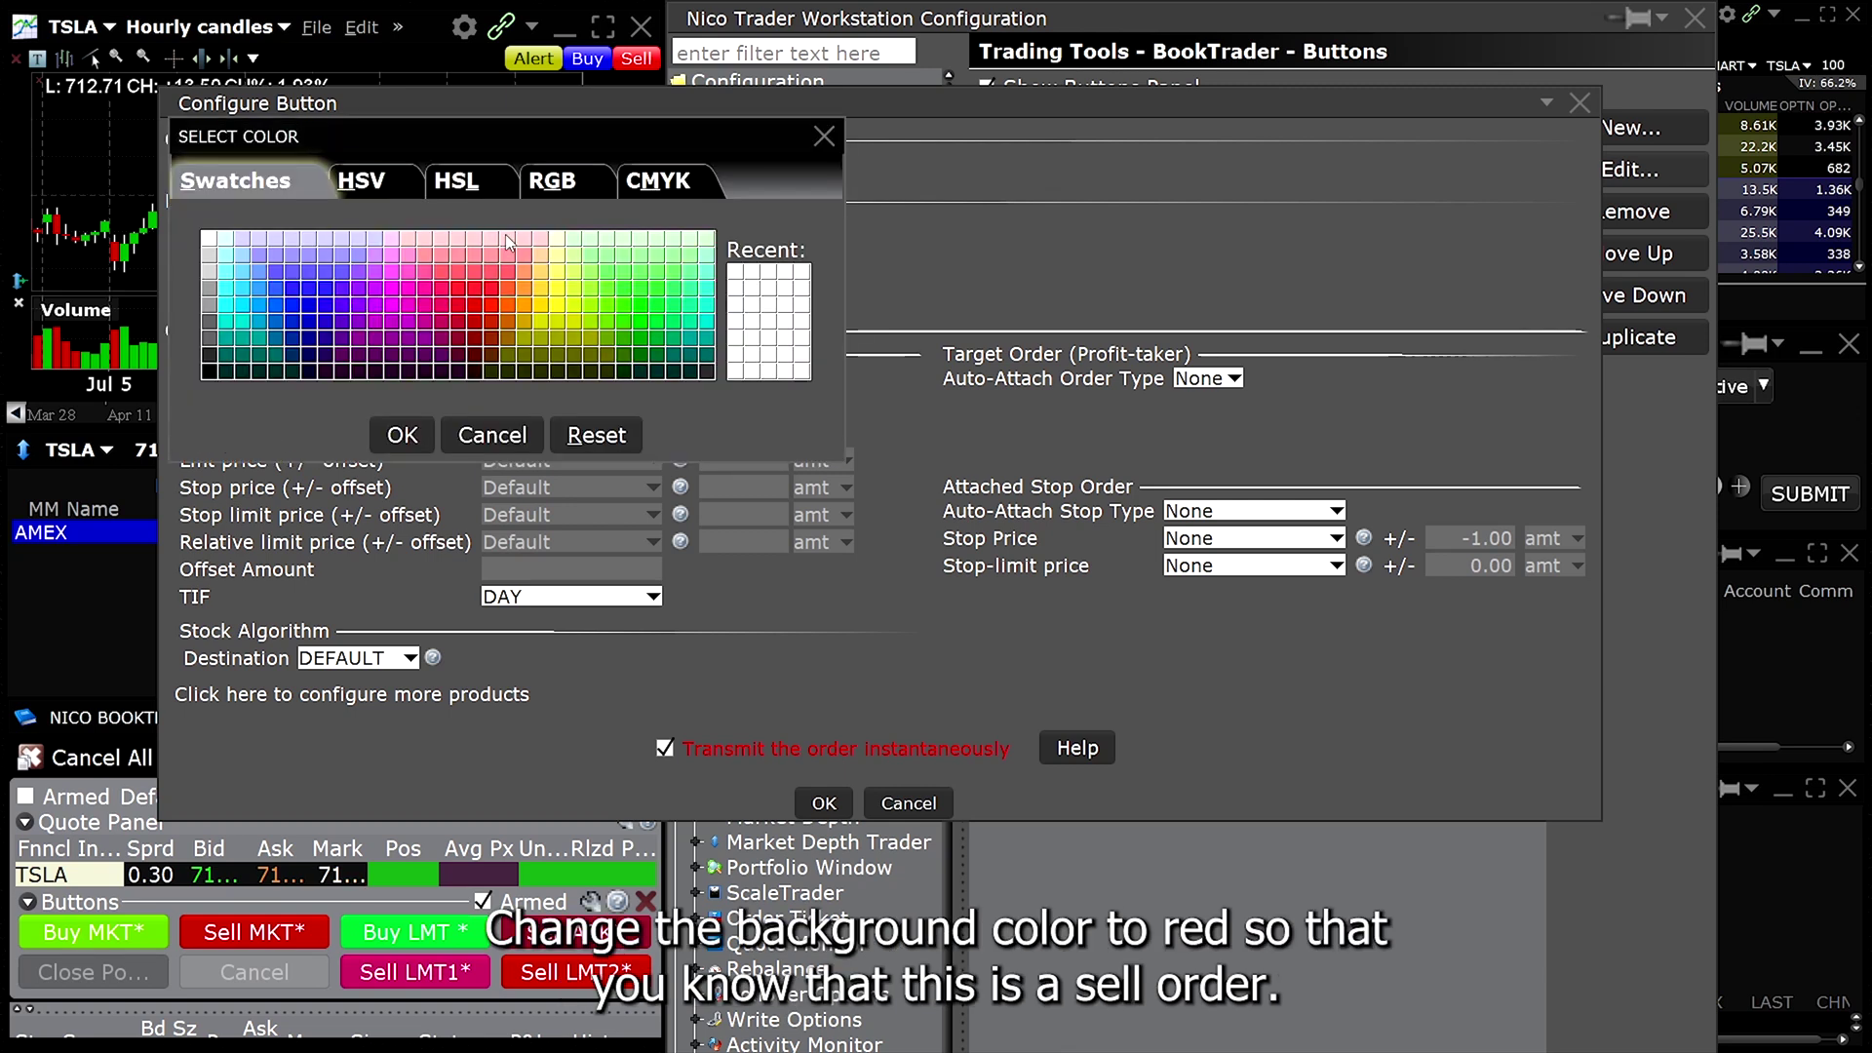
click(822, 137)
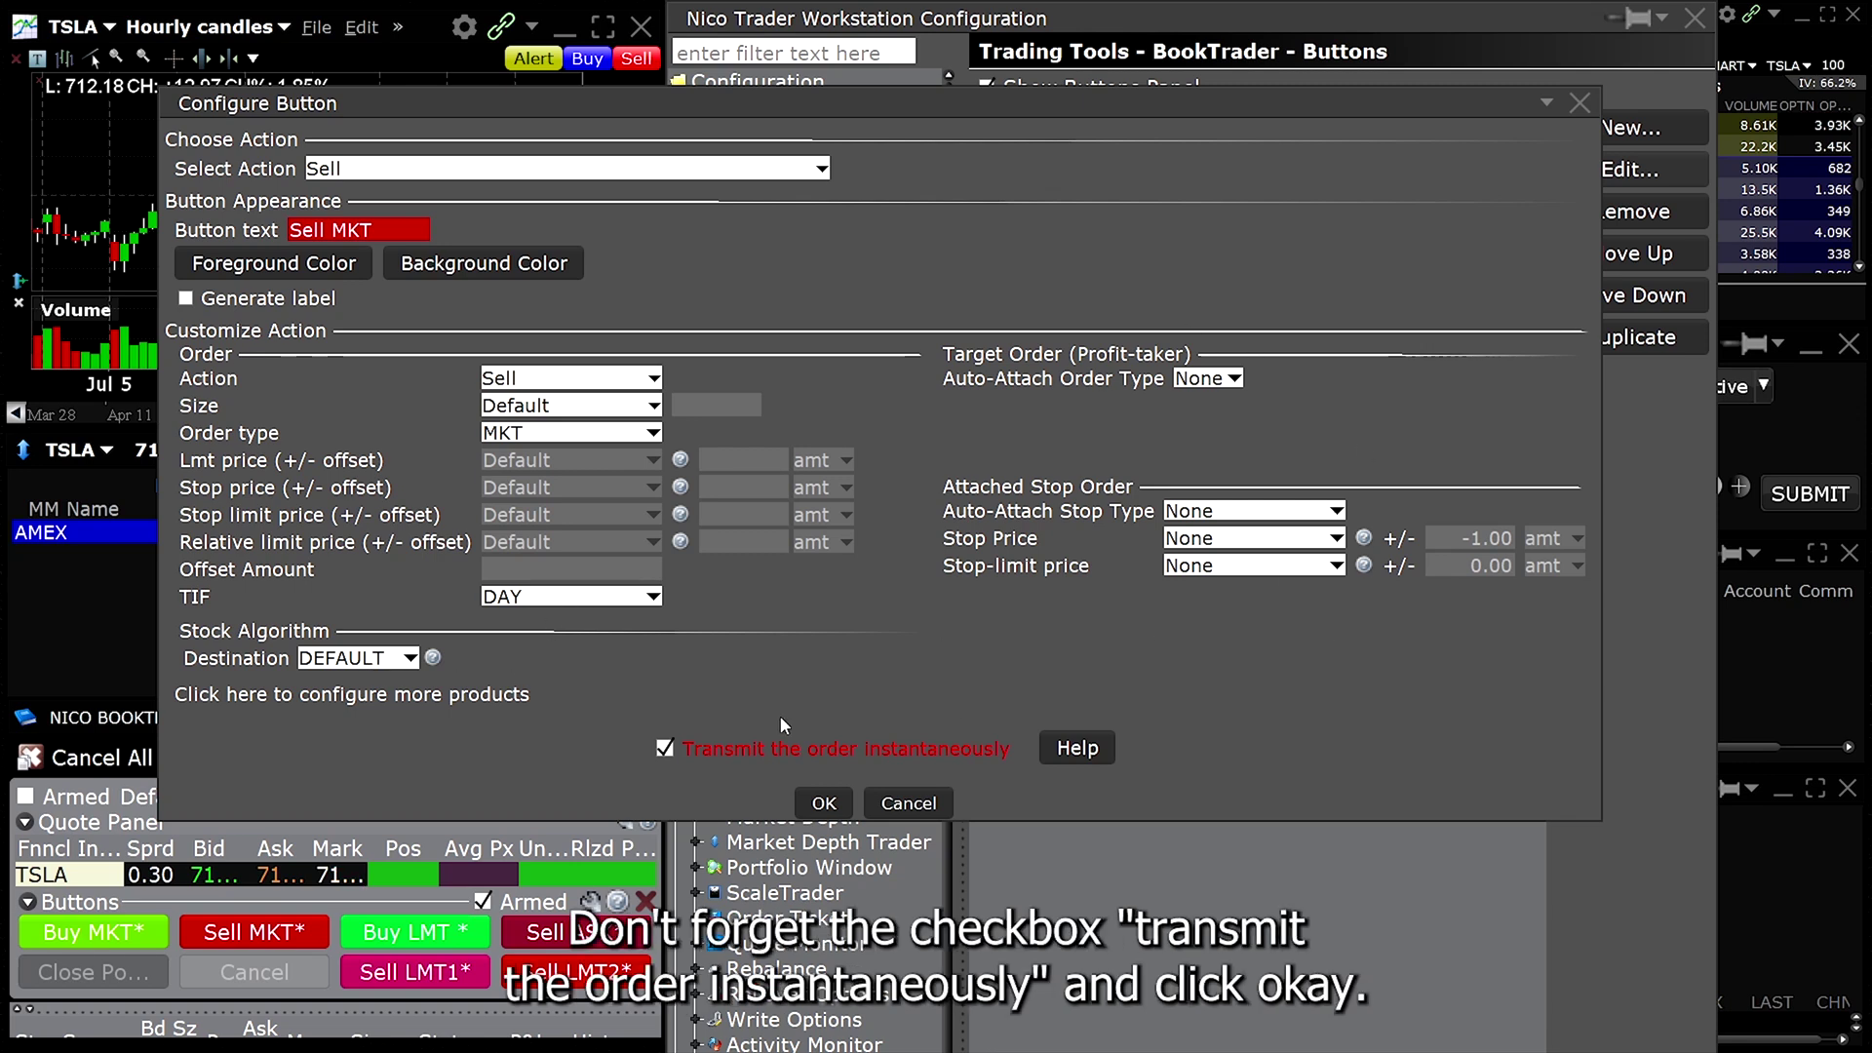
click(824, 804)
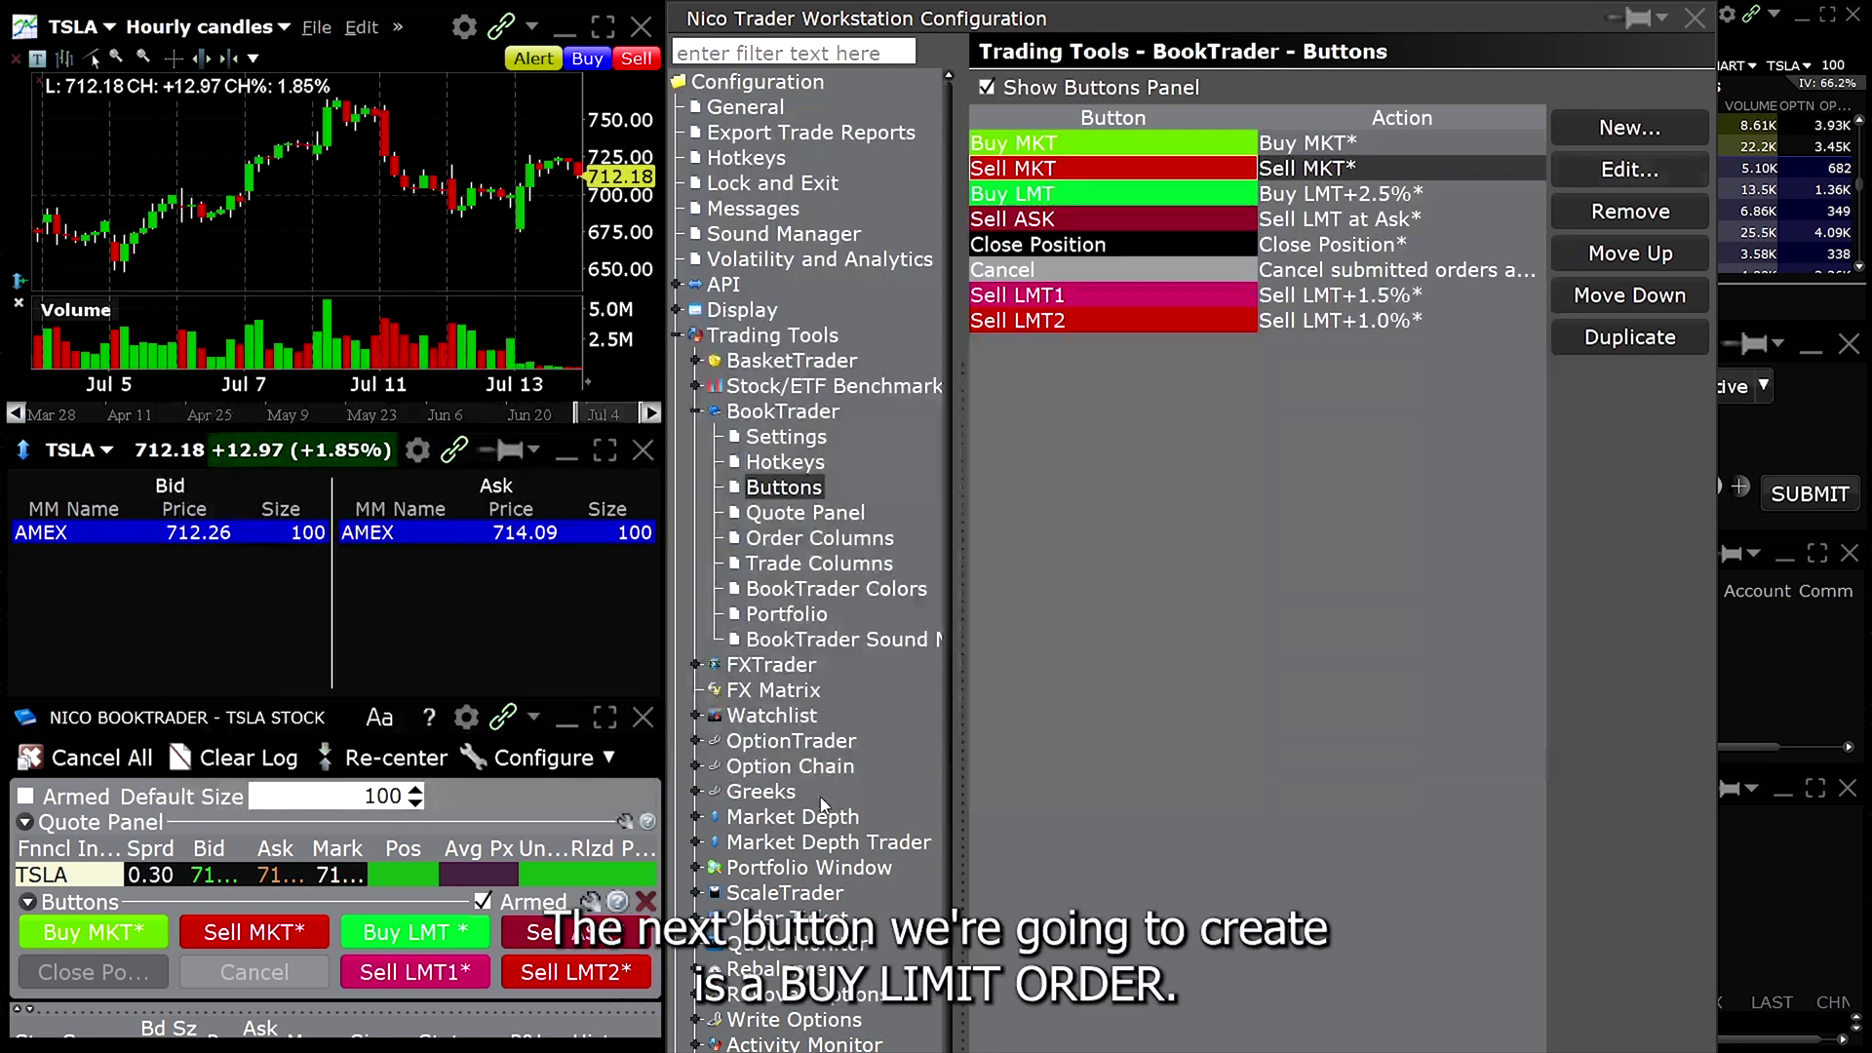
Step: Open the Buy LMT button's settings and keep Buy as its action
click(1170, 195)
click(1627, 169)
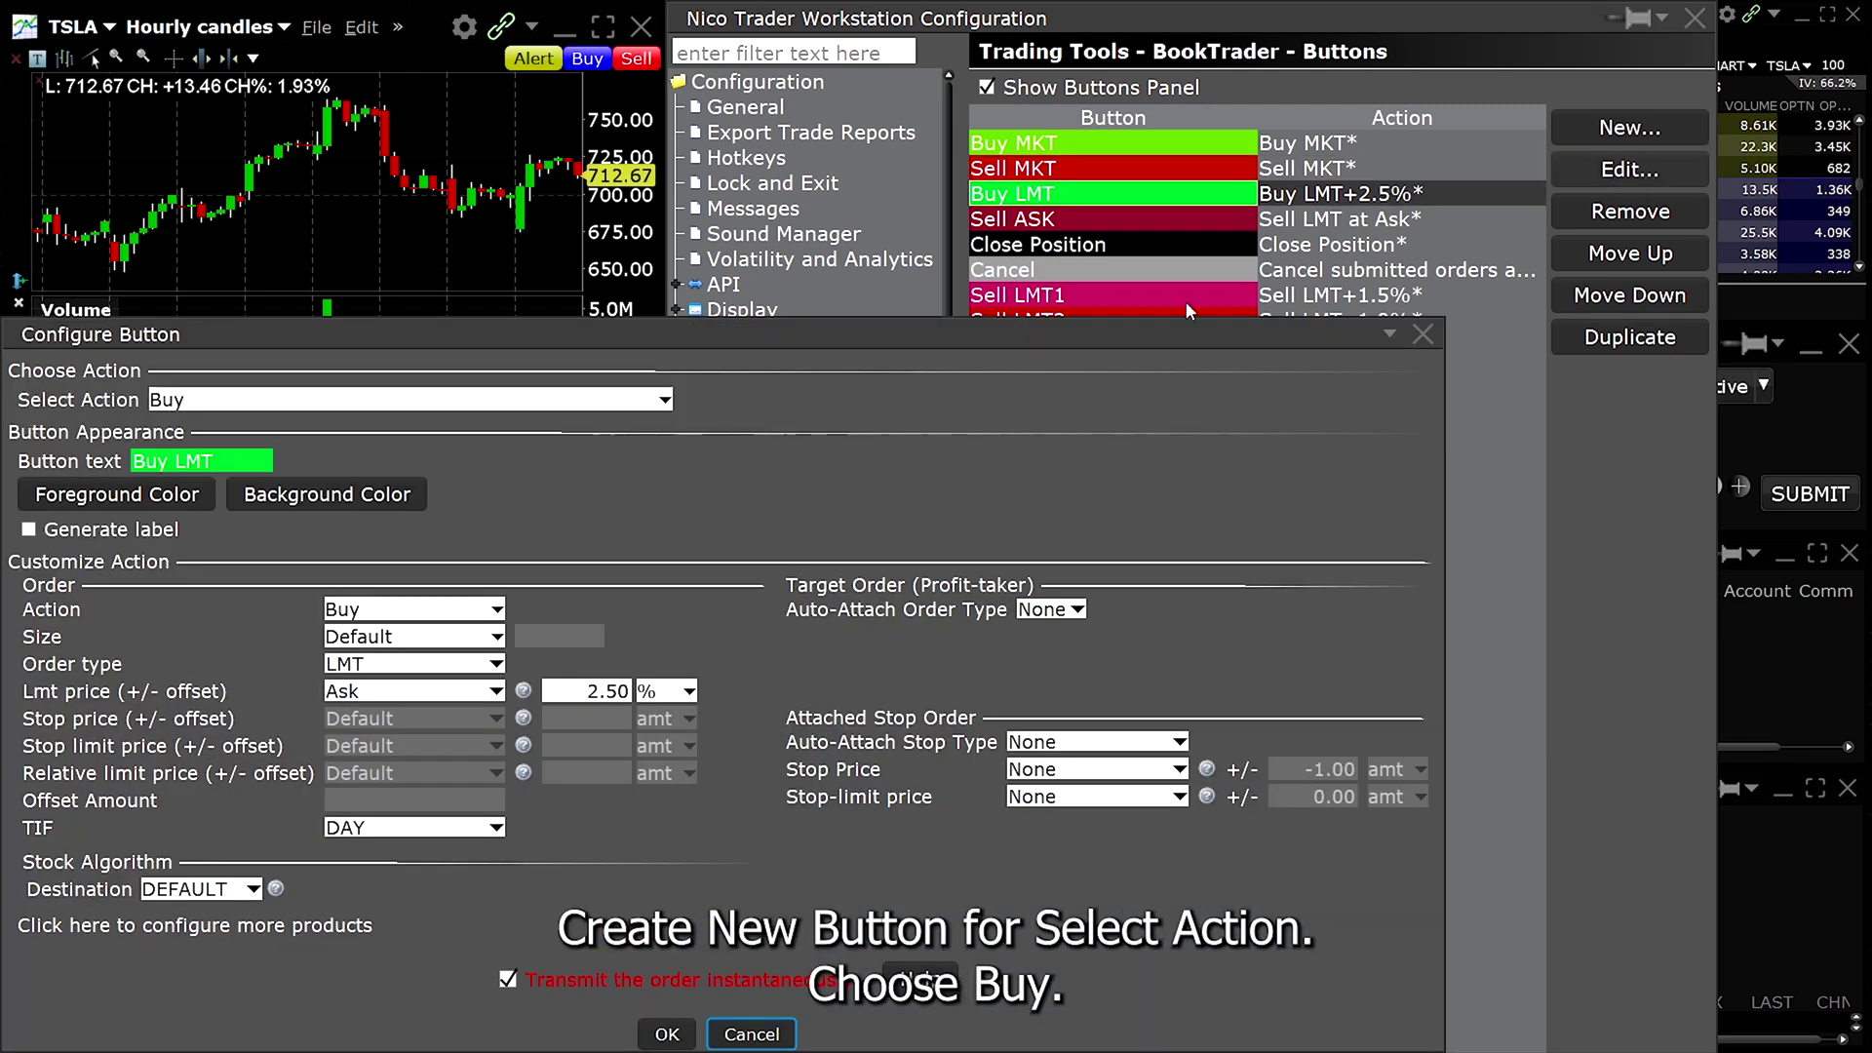
click(681, 195)
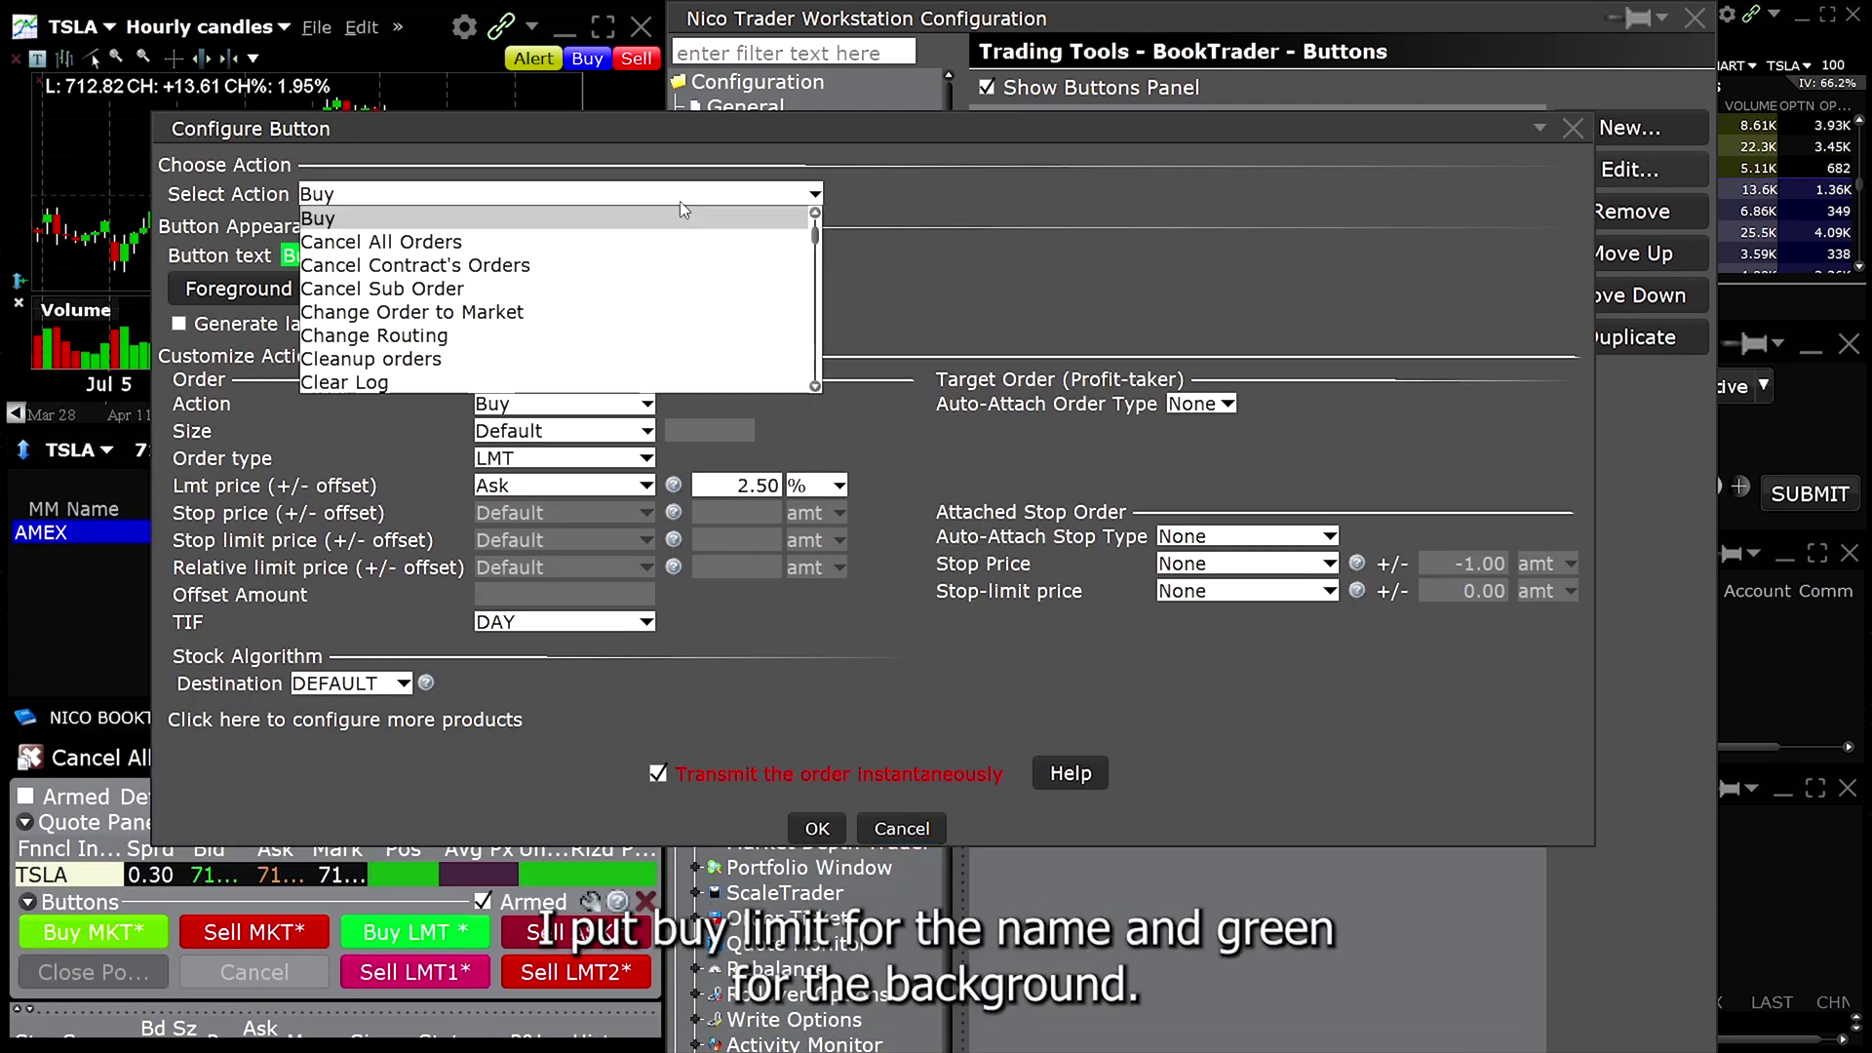
click(617, 216)
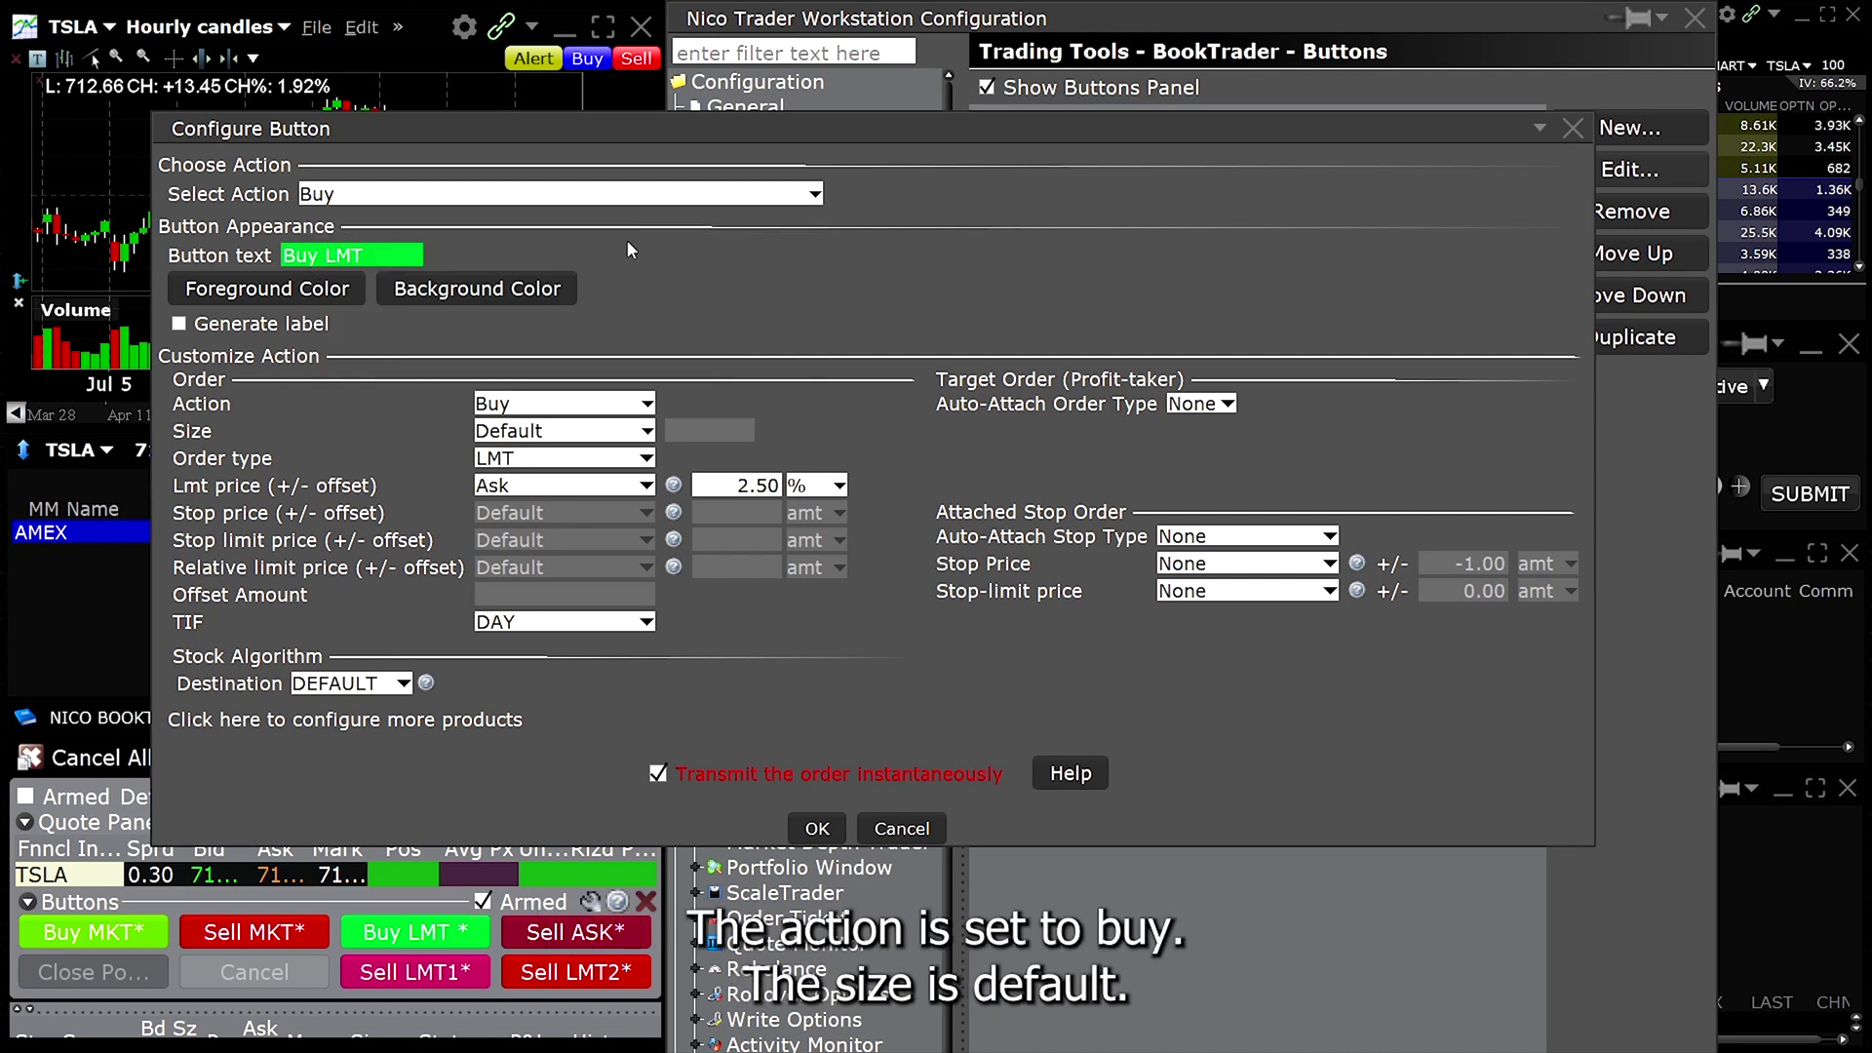
Step: Set a Buy LMT order priced at Ask plus 2.00% and save the button
click(534, 400)
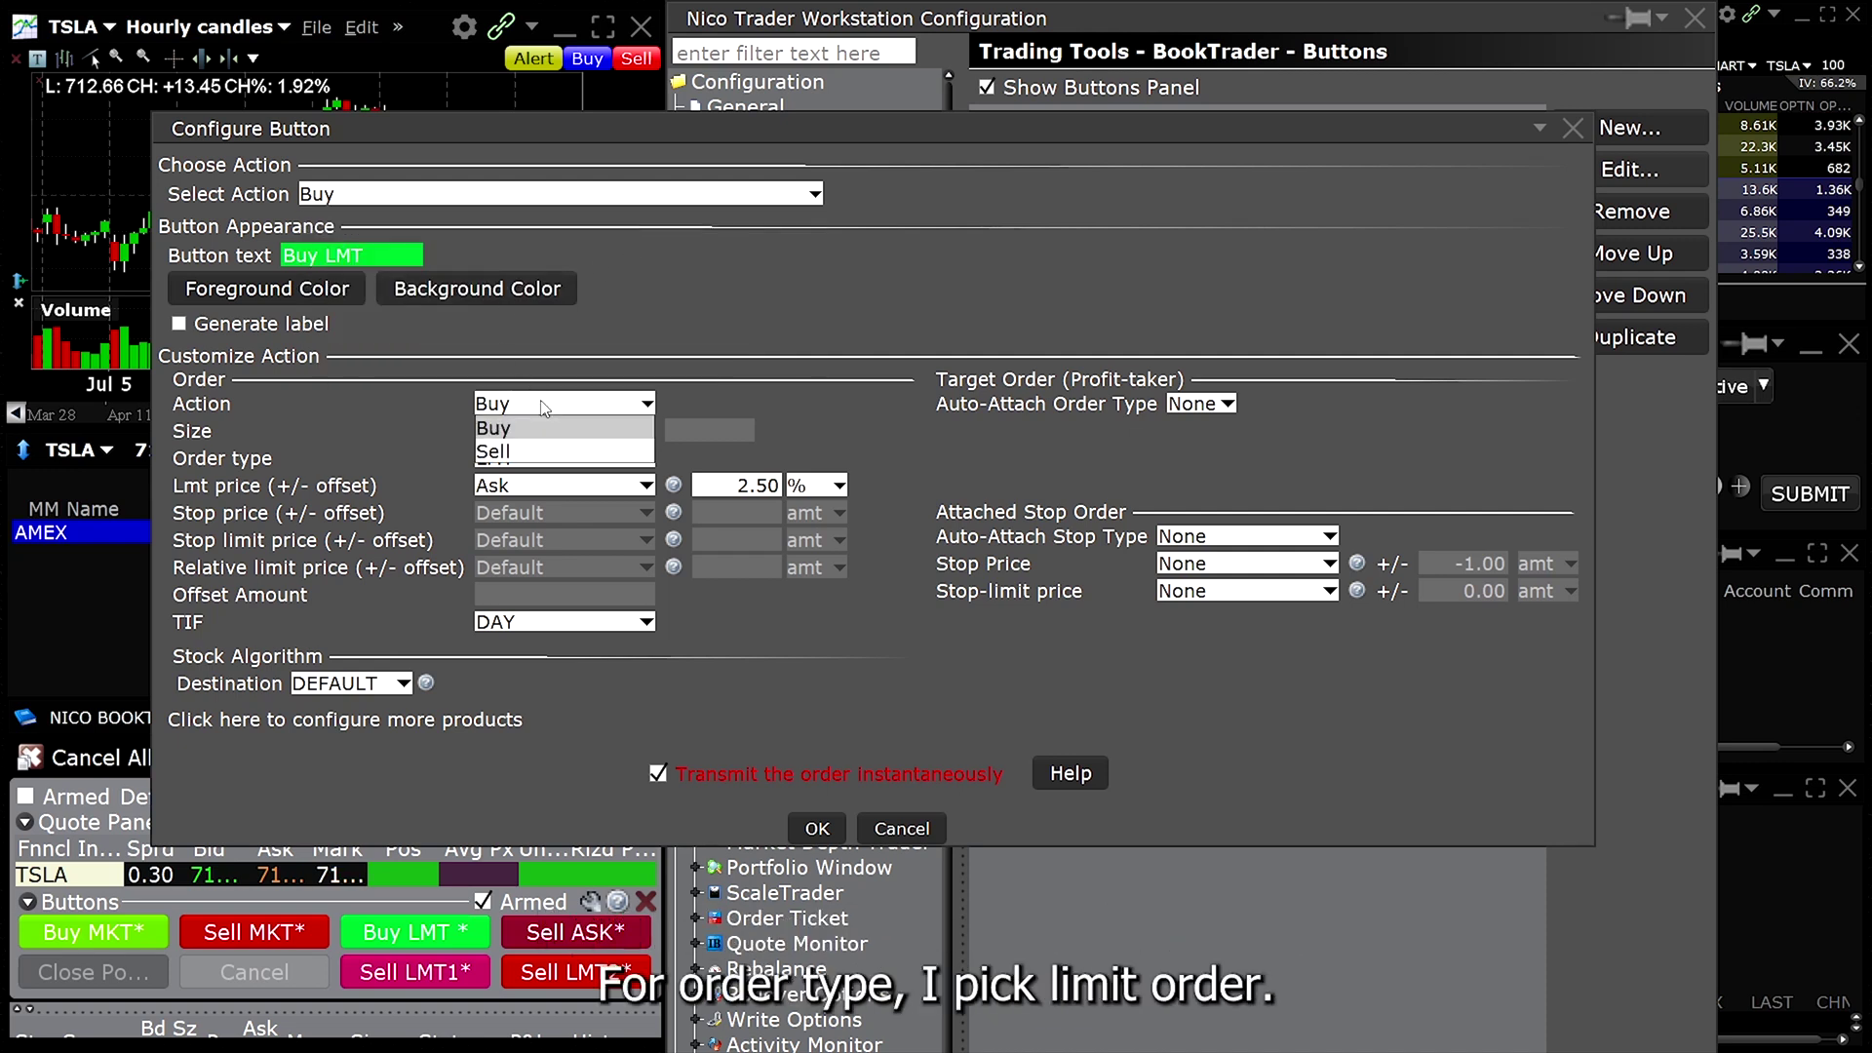
click(540, 403)
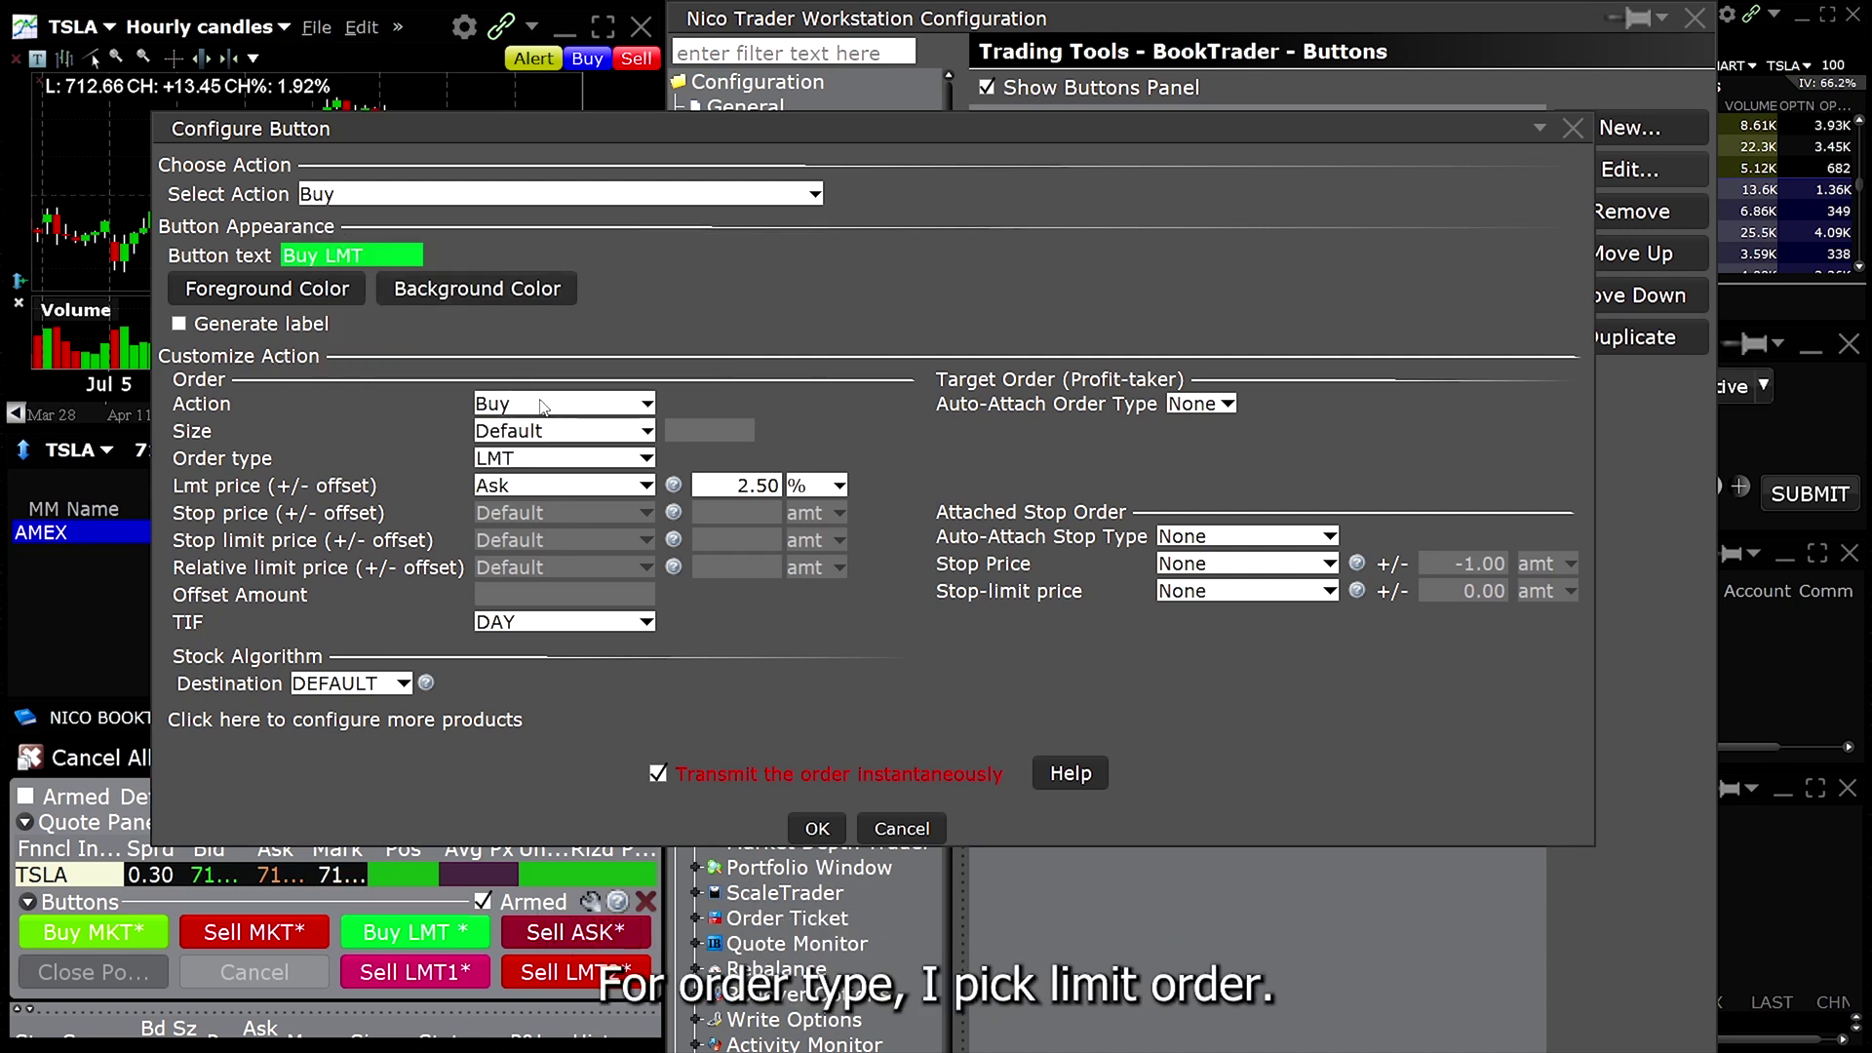
click(560, 460)
click(563, 466)
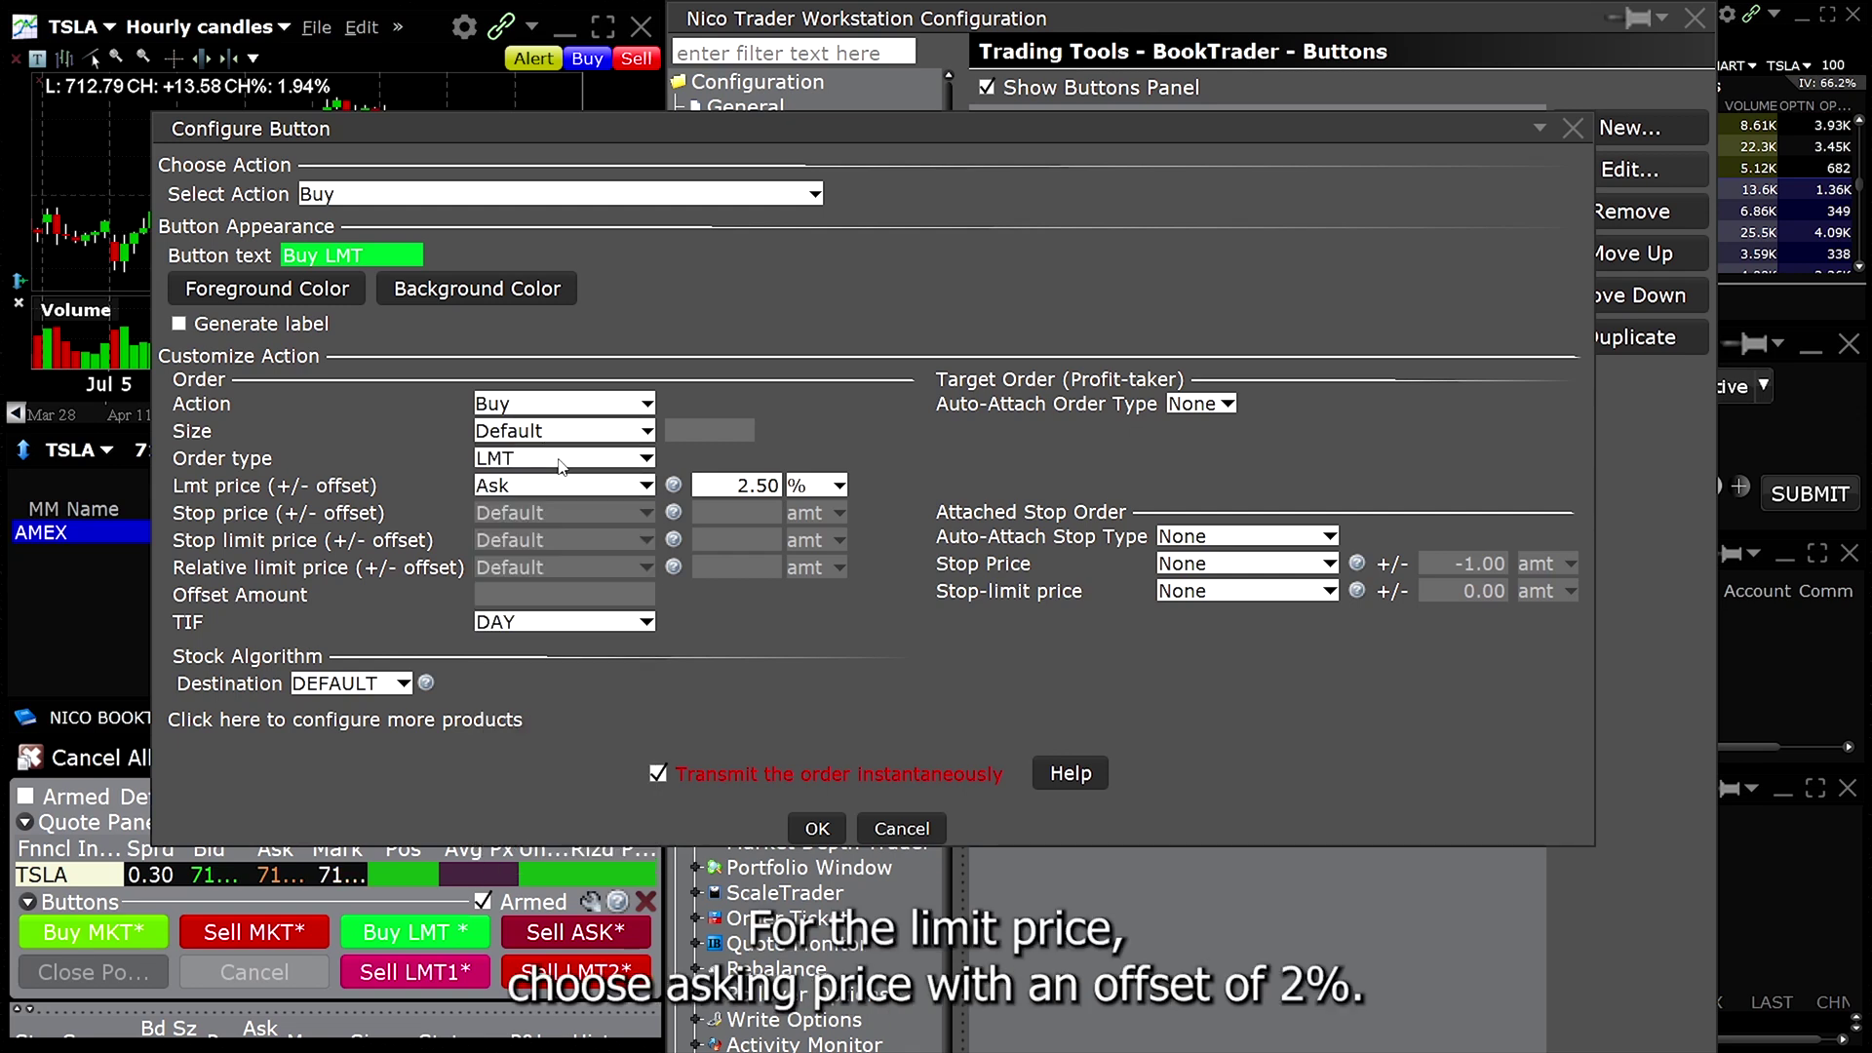
click(566, 484)
click(571, 487)
click(575, 489)
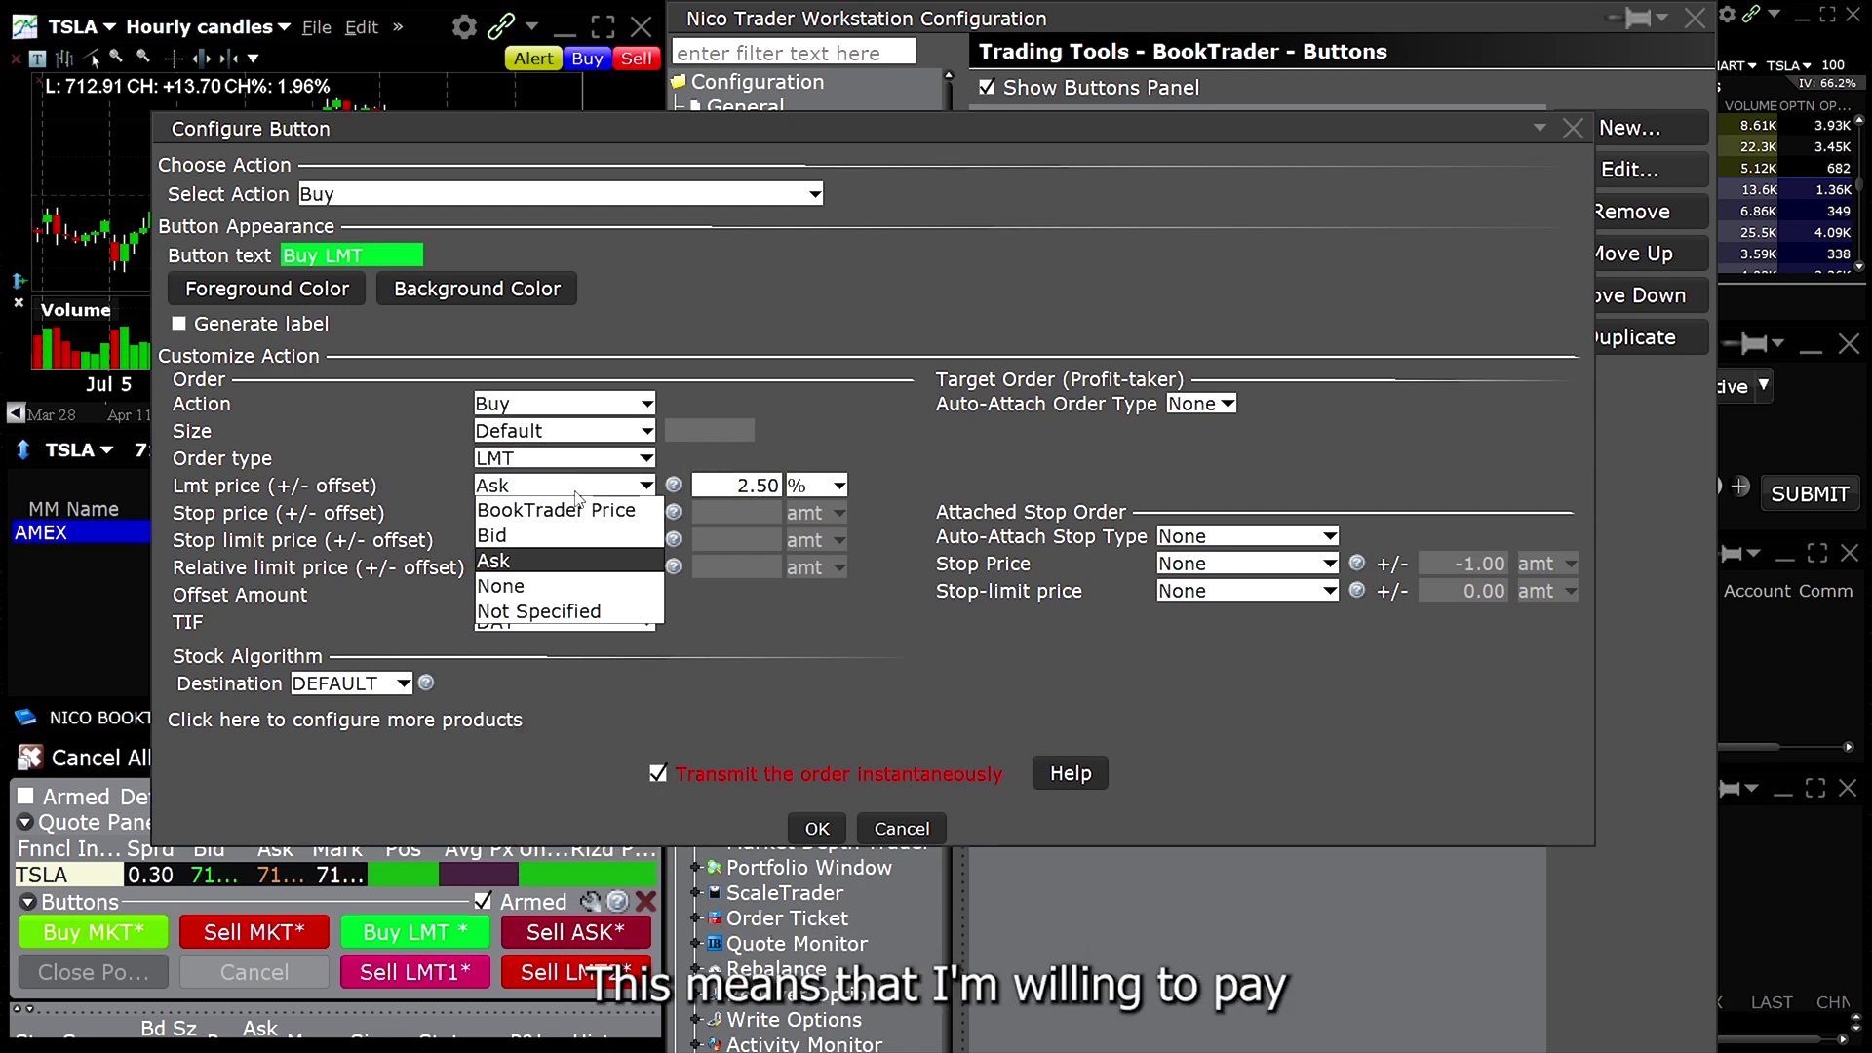
click(577, 493)
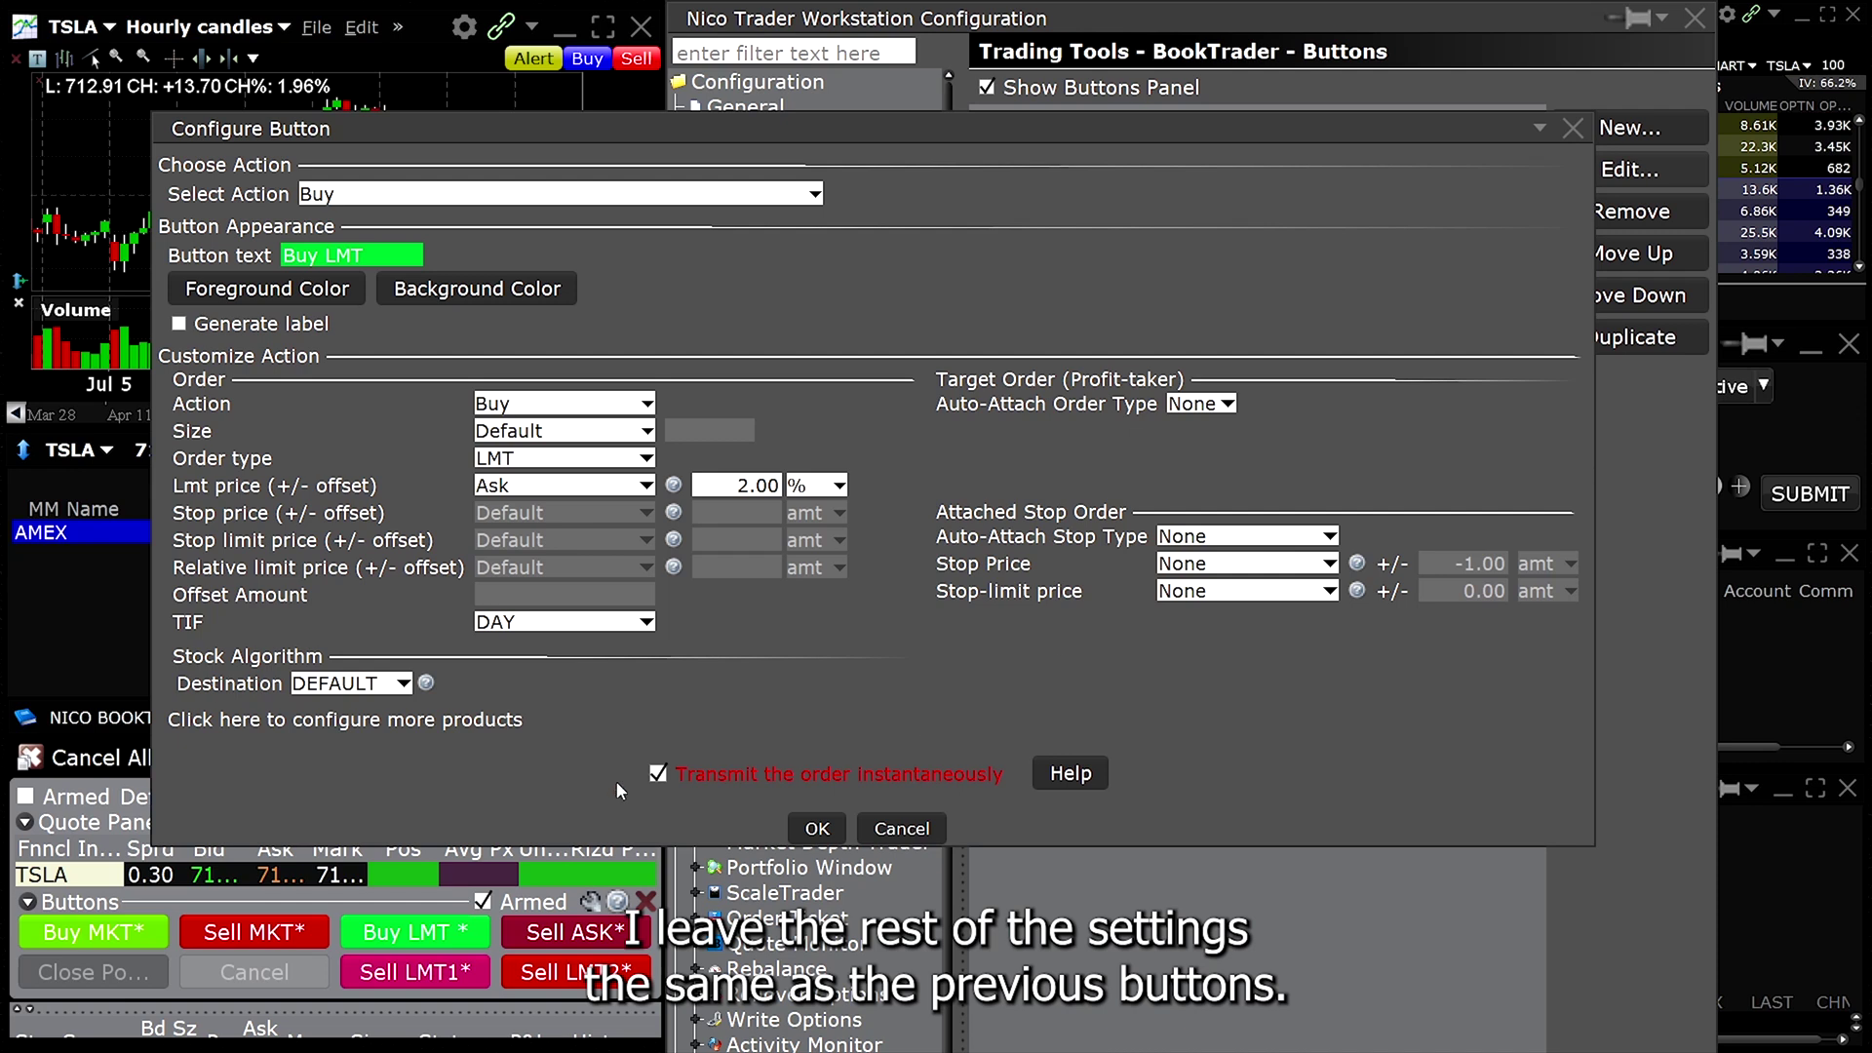
click(815, 829)
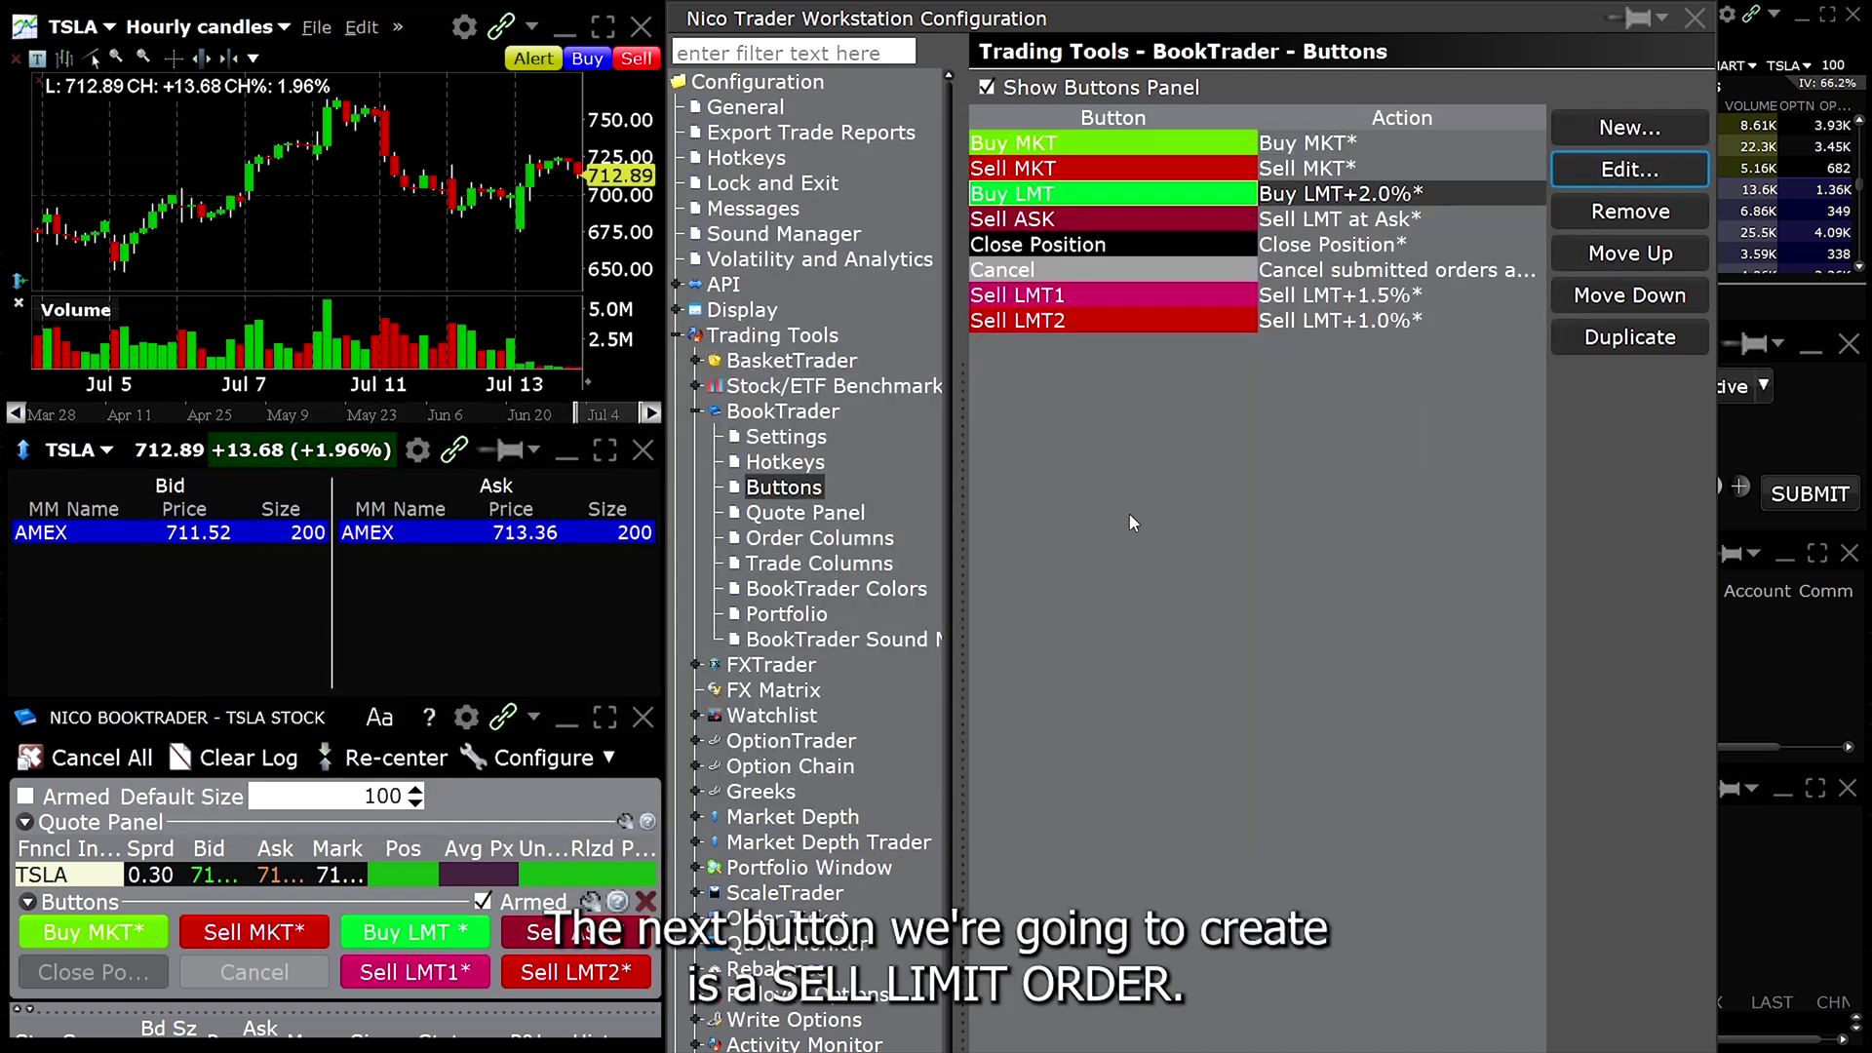
Step: Save the Sell ASK button as a Sell LMT order at the ask with 0.00 offset
click(1078, 221)
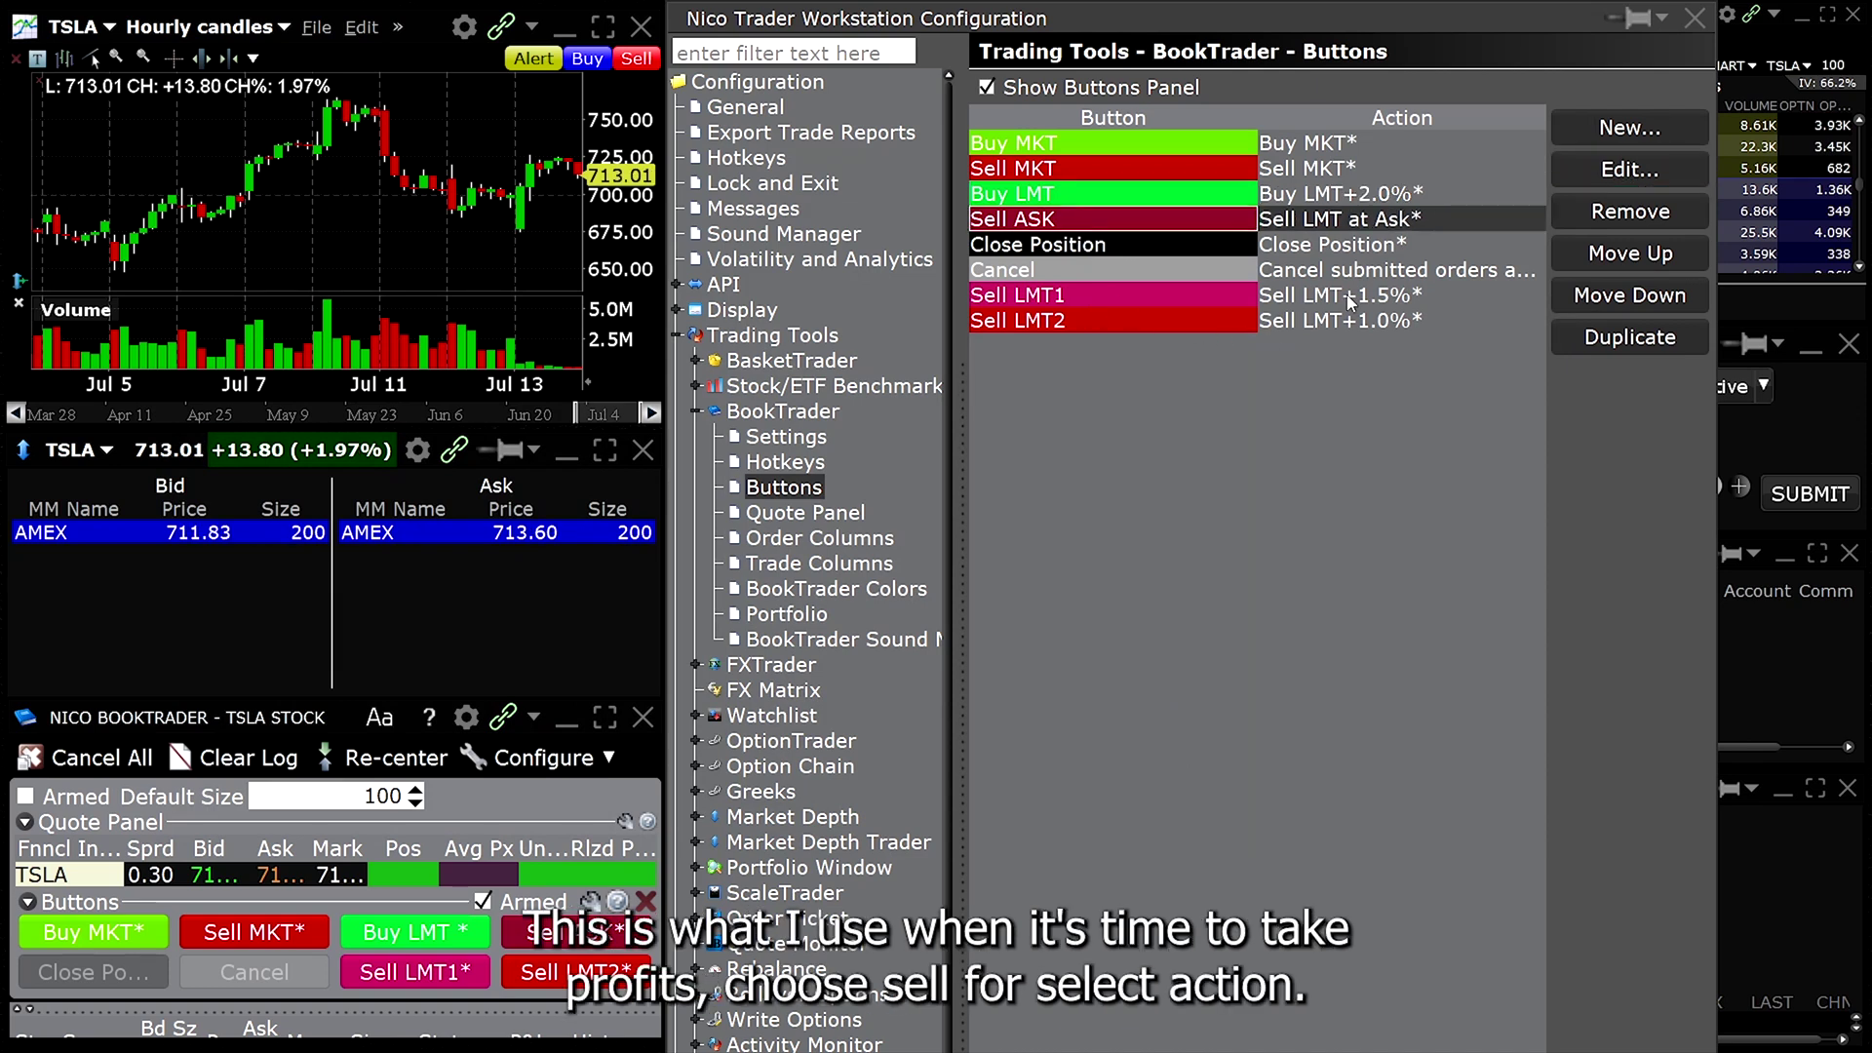
click(1614, 174)
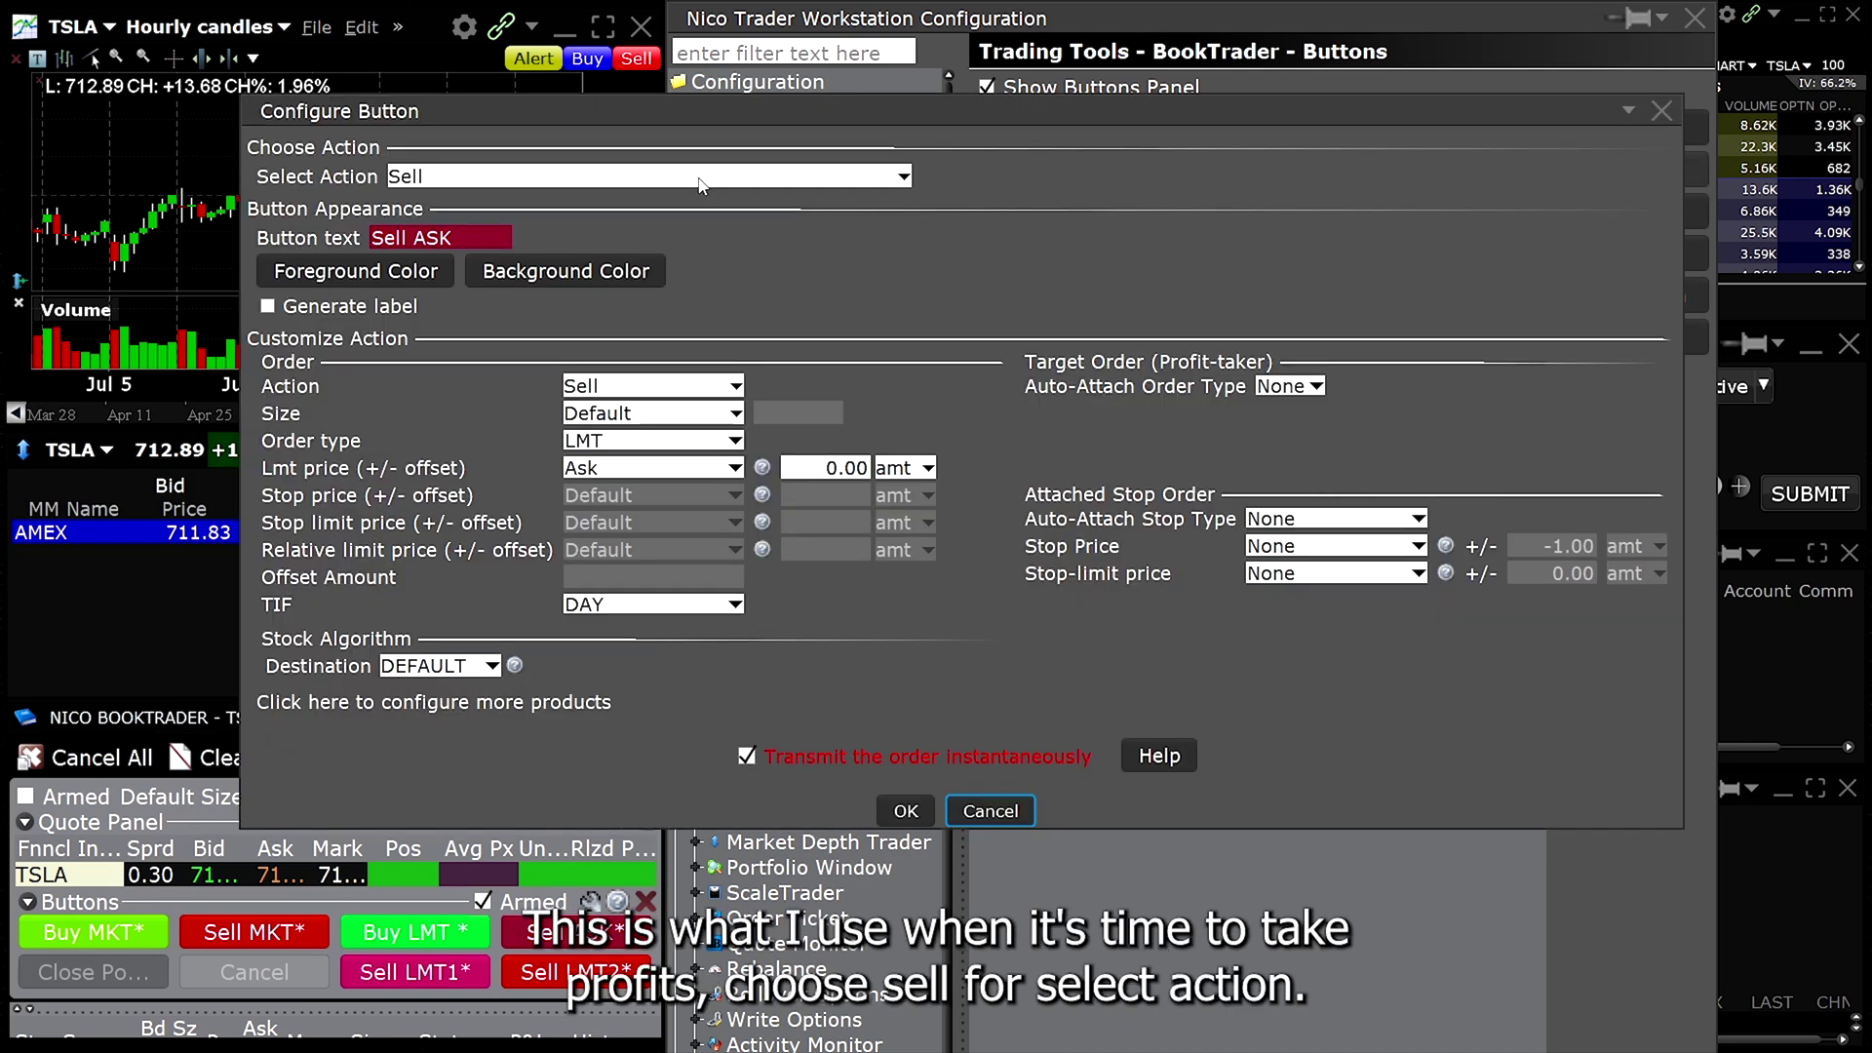
click(701, 184)
click(705, 200)
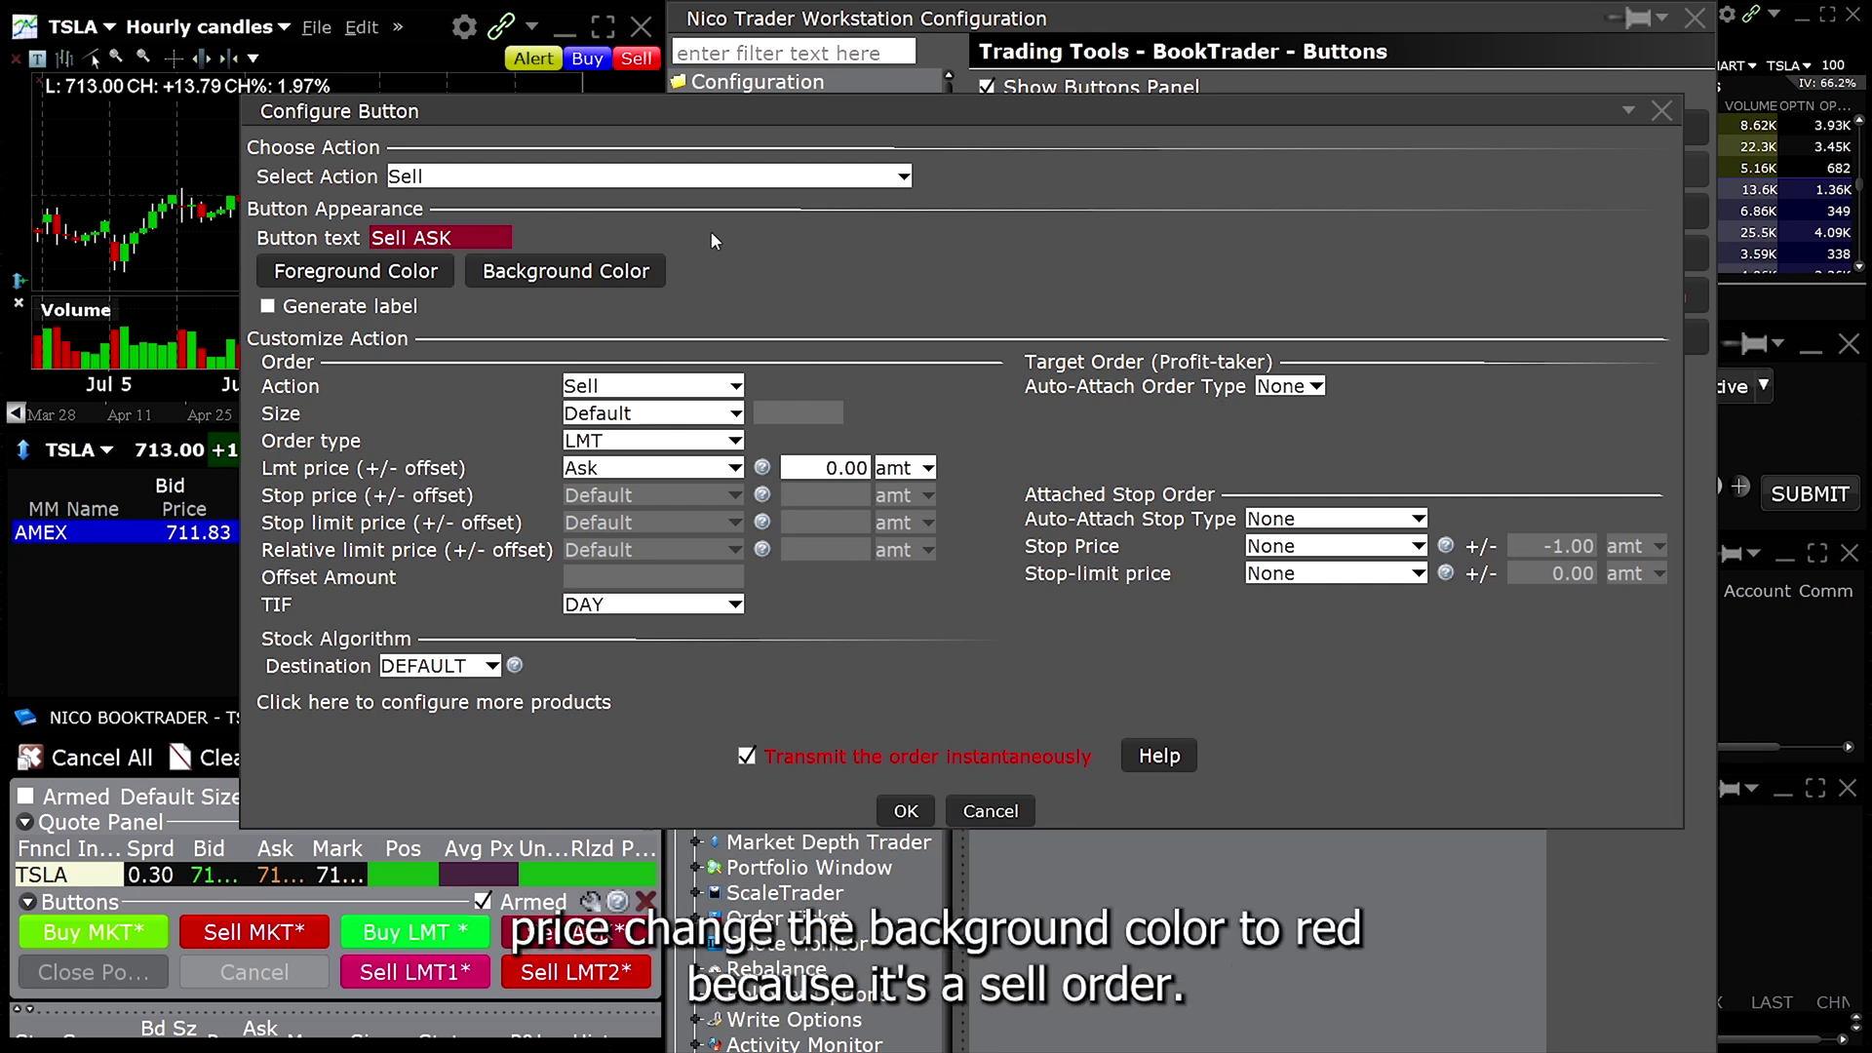
click(644, 389)
click(648, 388)
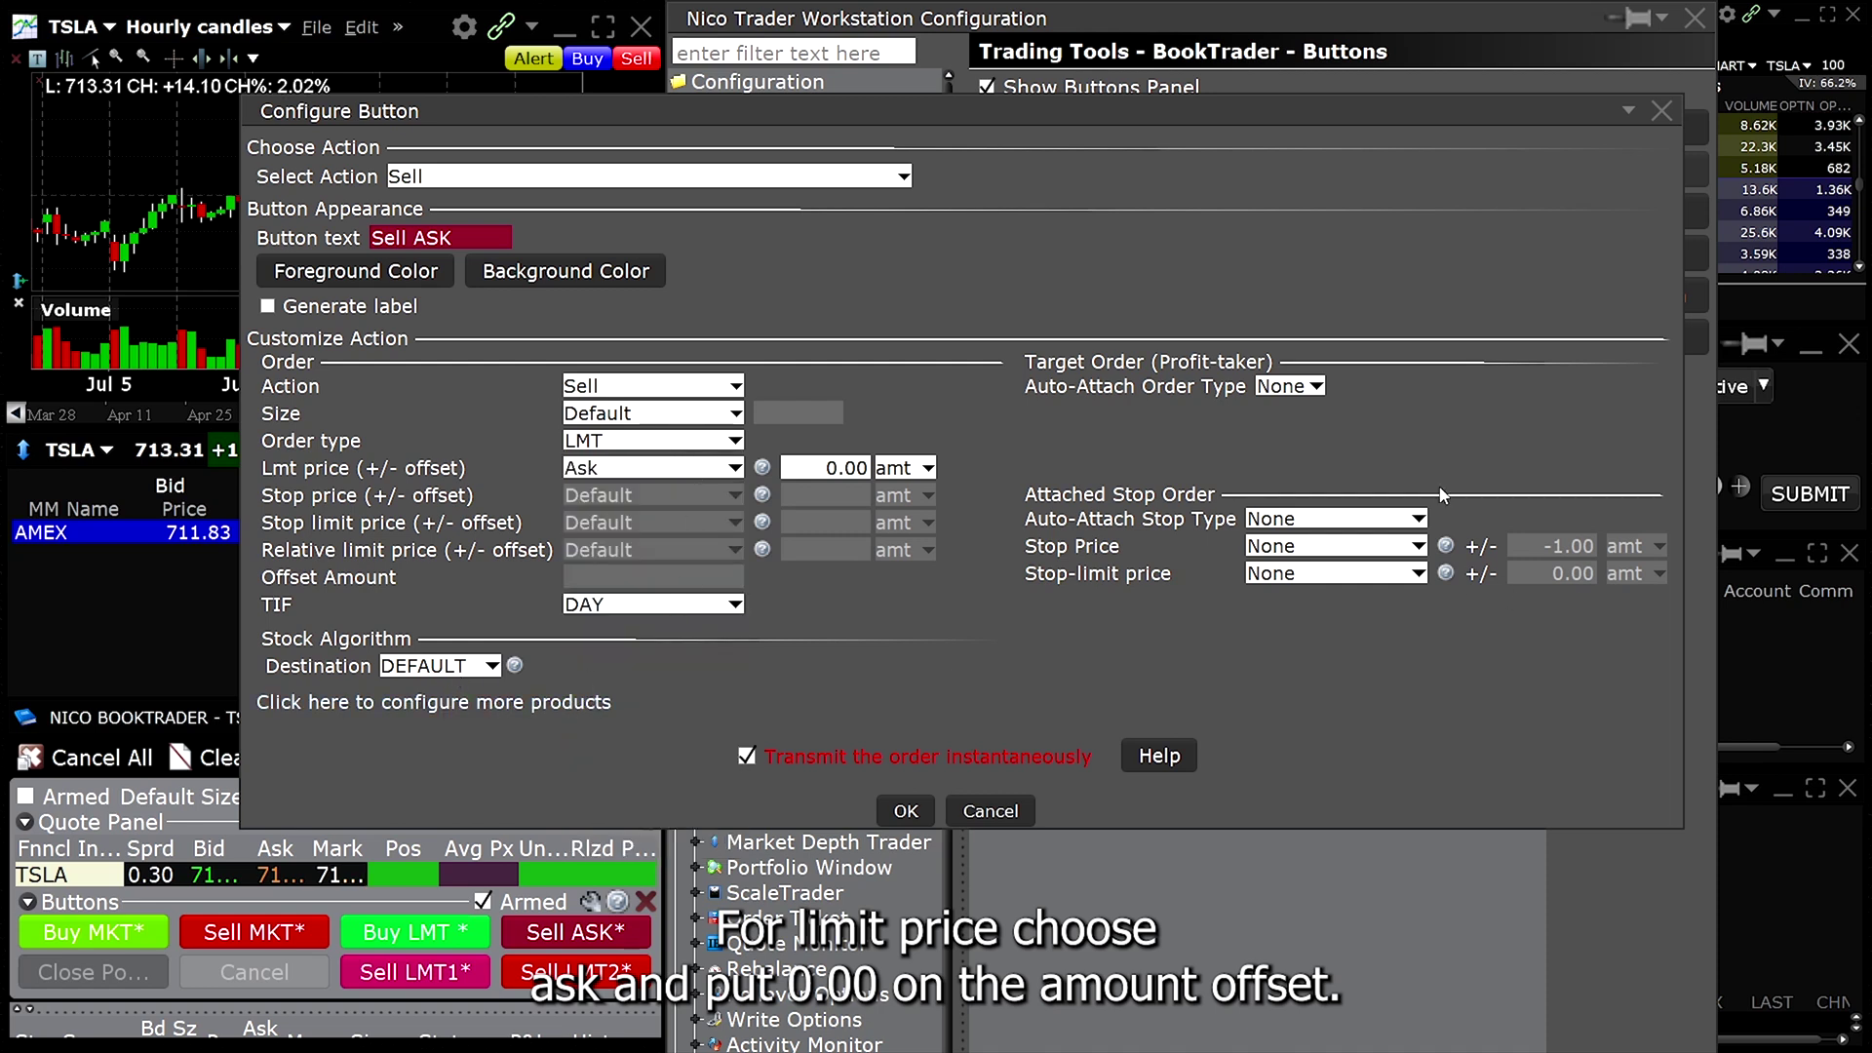
click(905, 811)
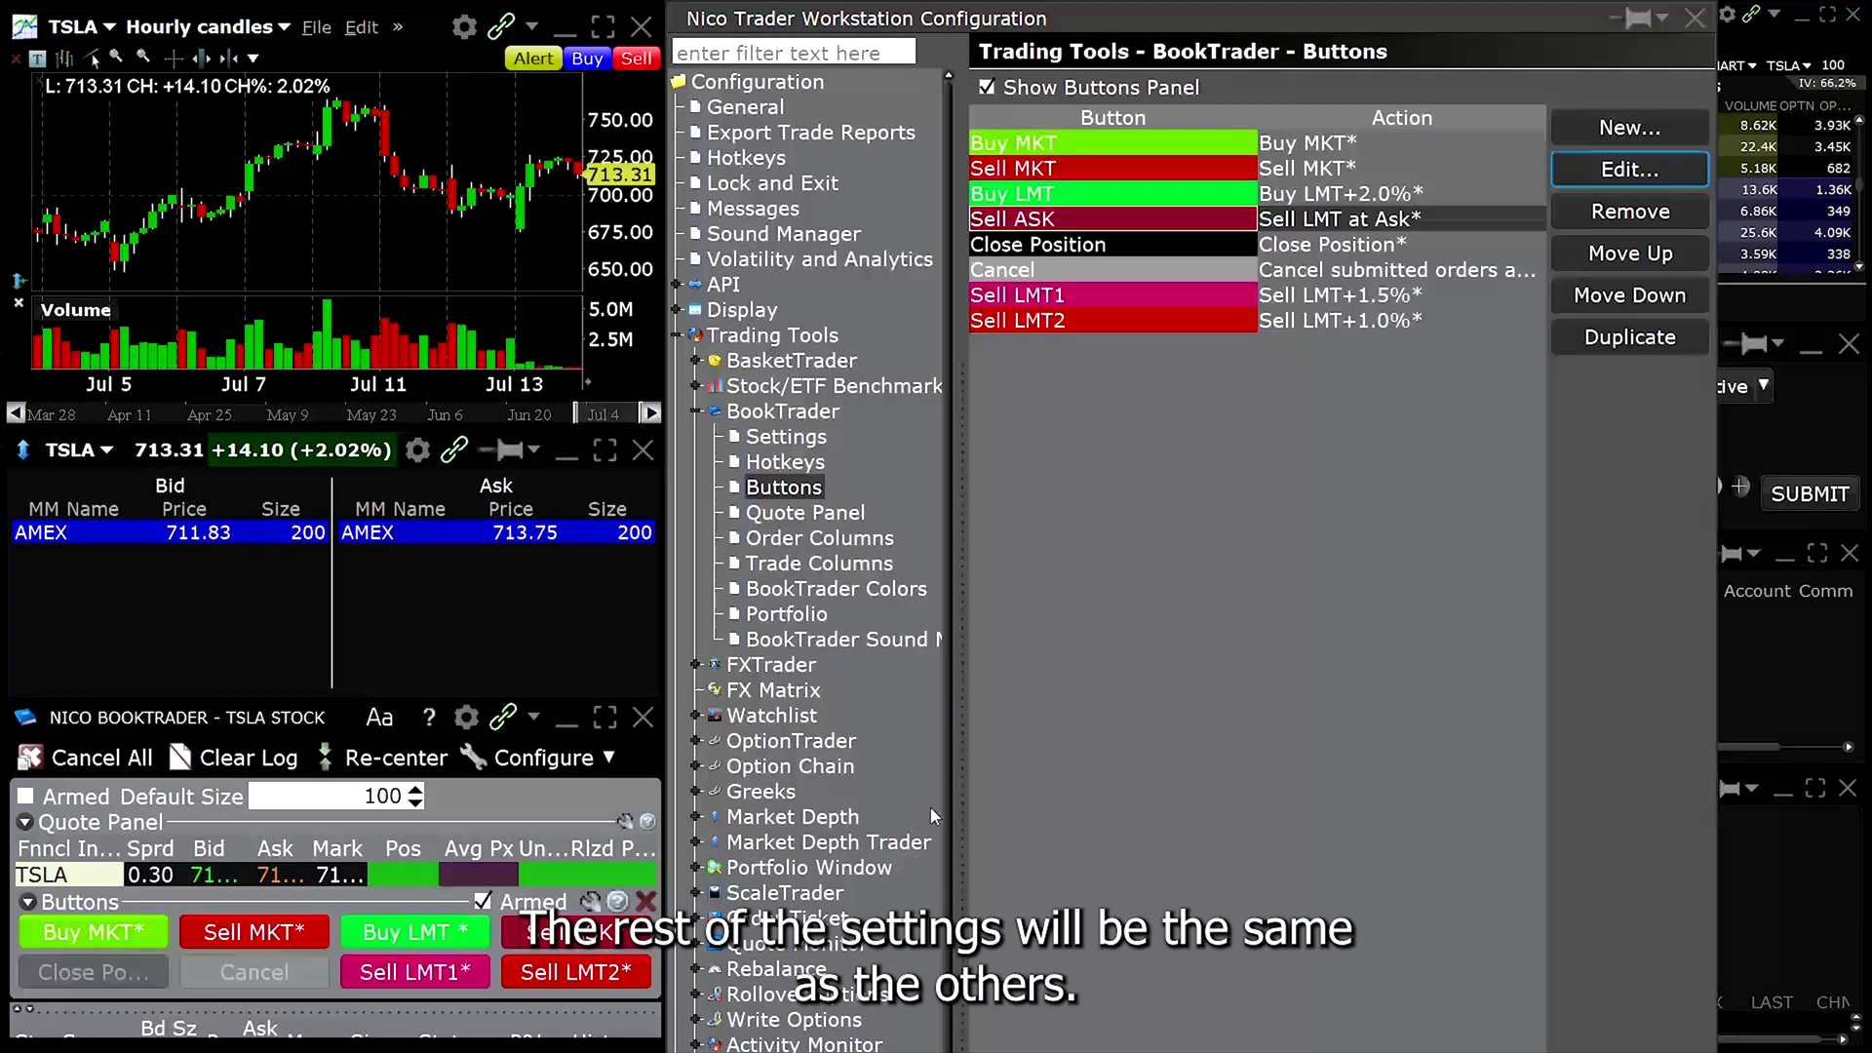
click(1111, 244)
click(1630, 170)
drag(739, 289, 974, 234)
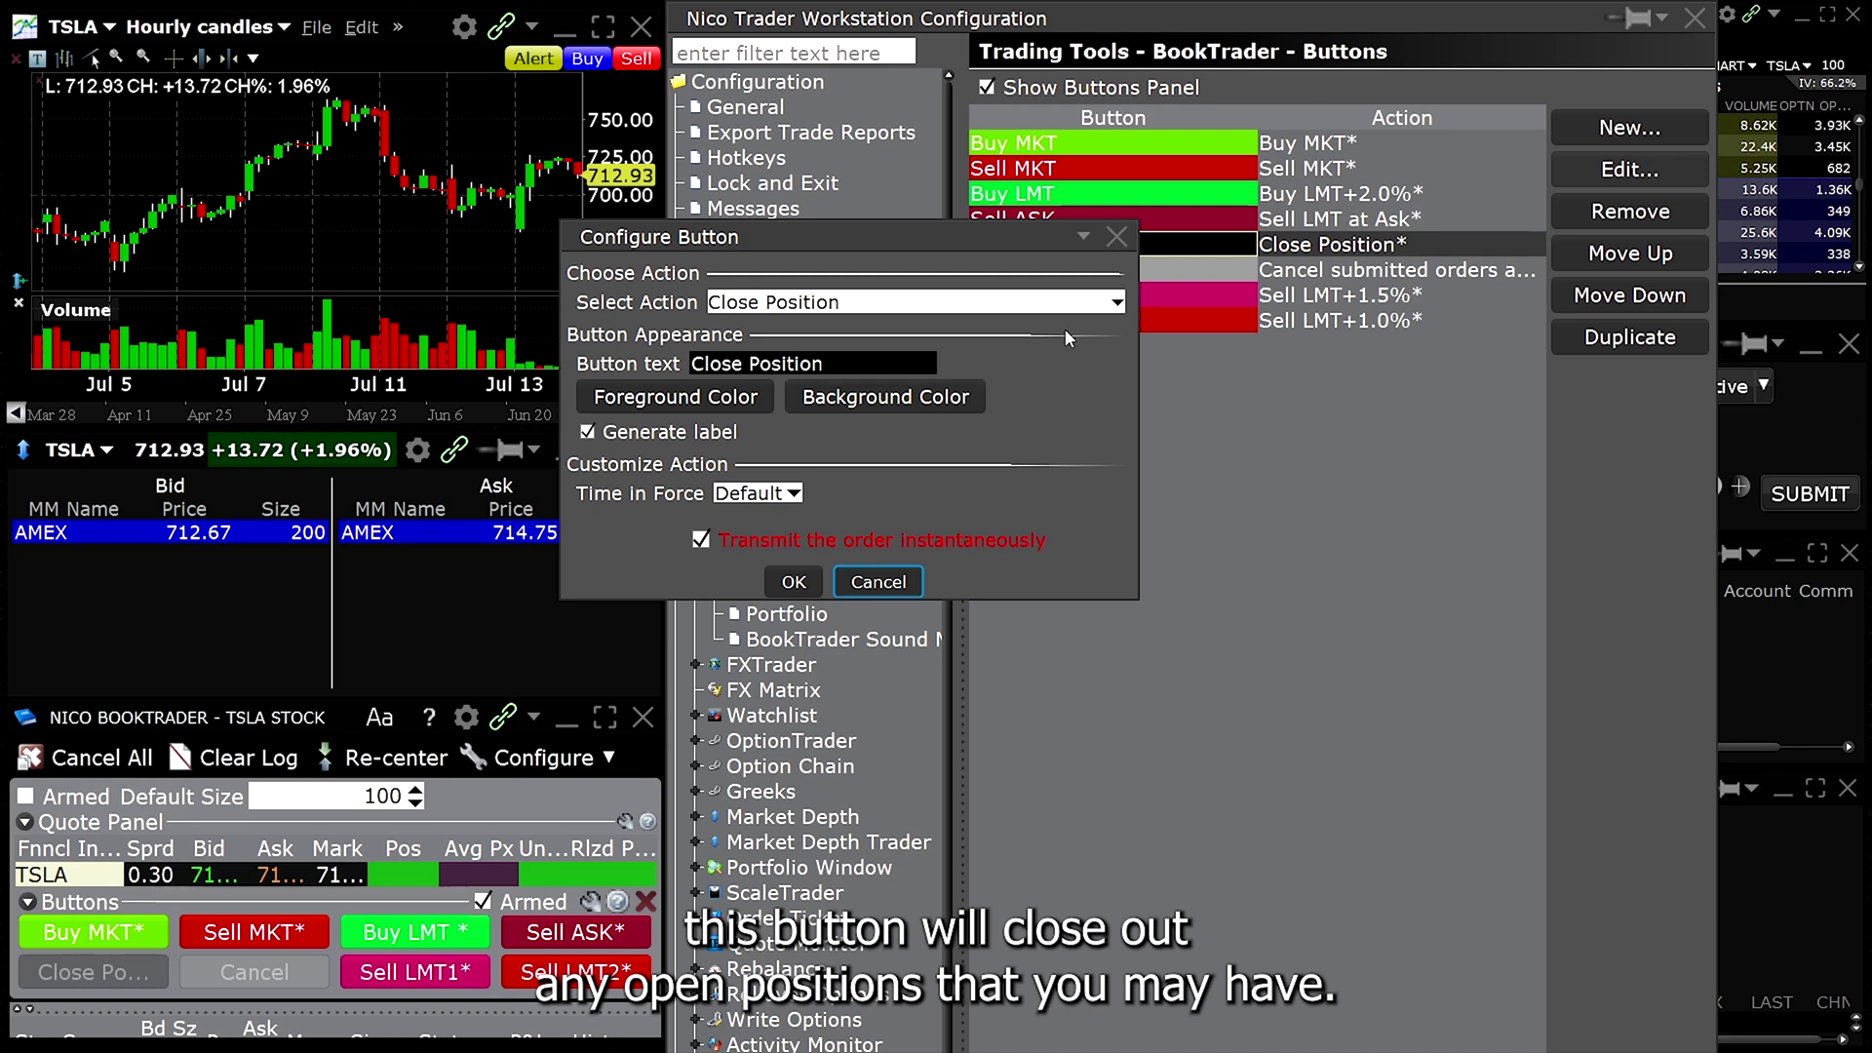
click(794, 582)
click(1149, 270)
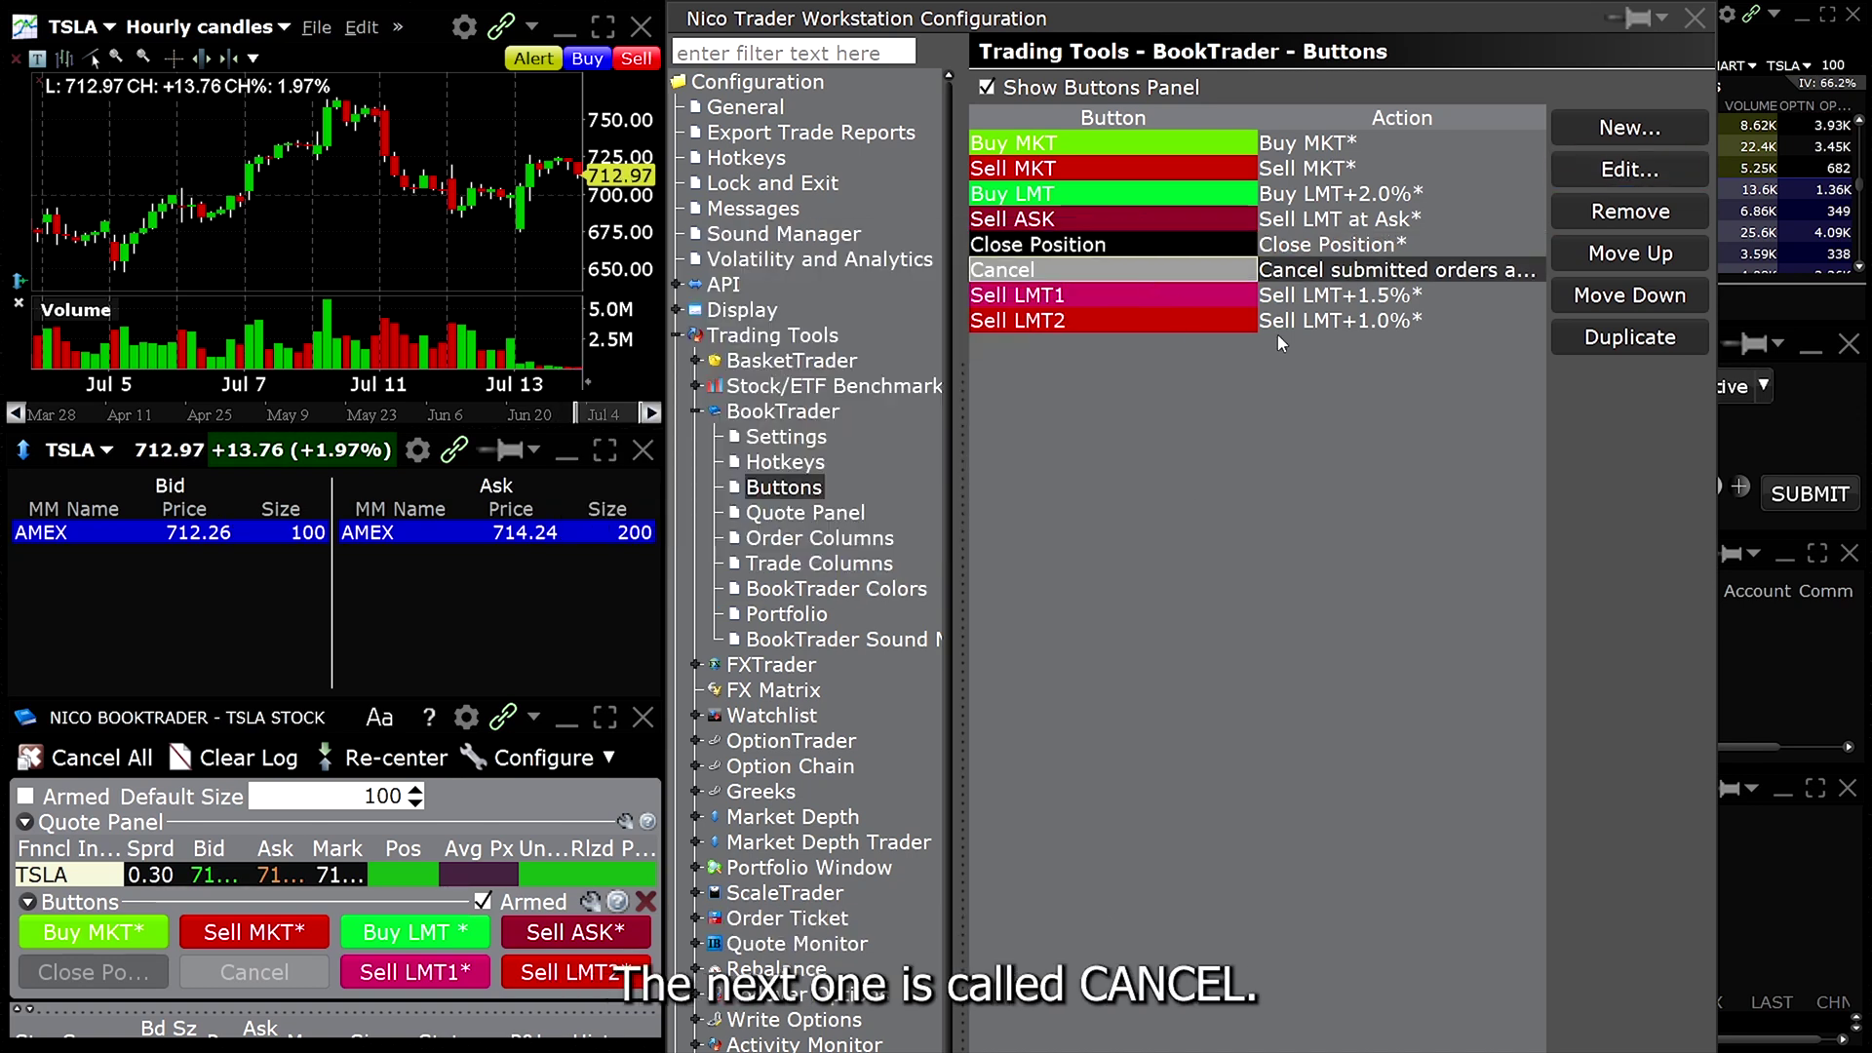
click(1614, 172)
drag(1150, 516, 940, 353)
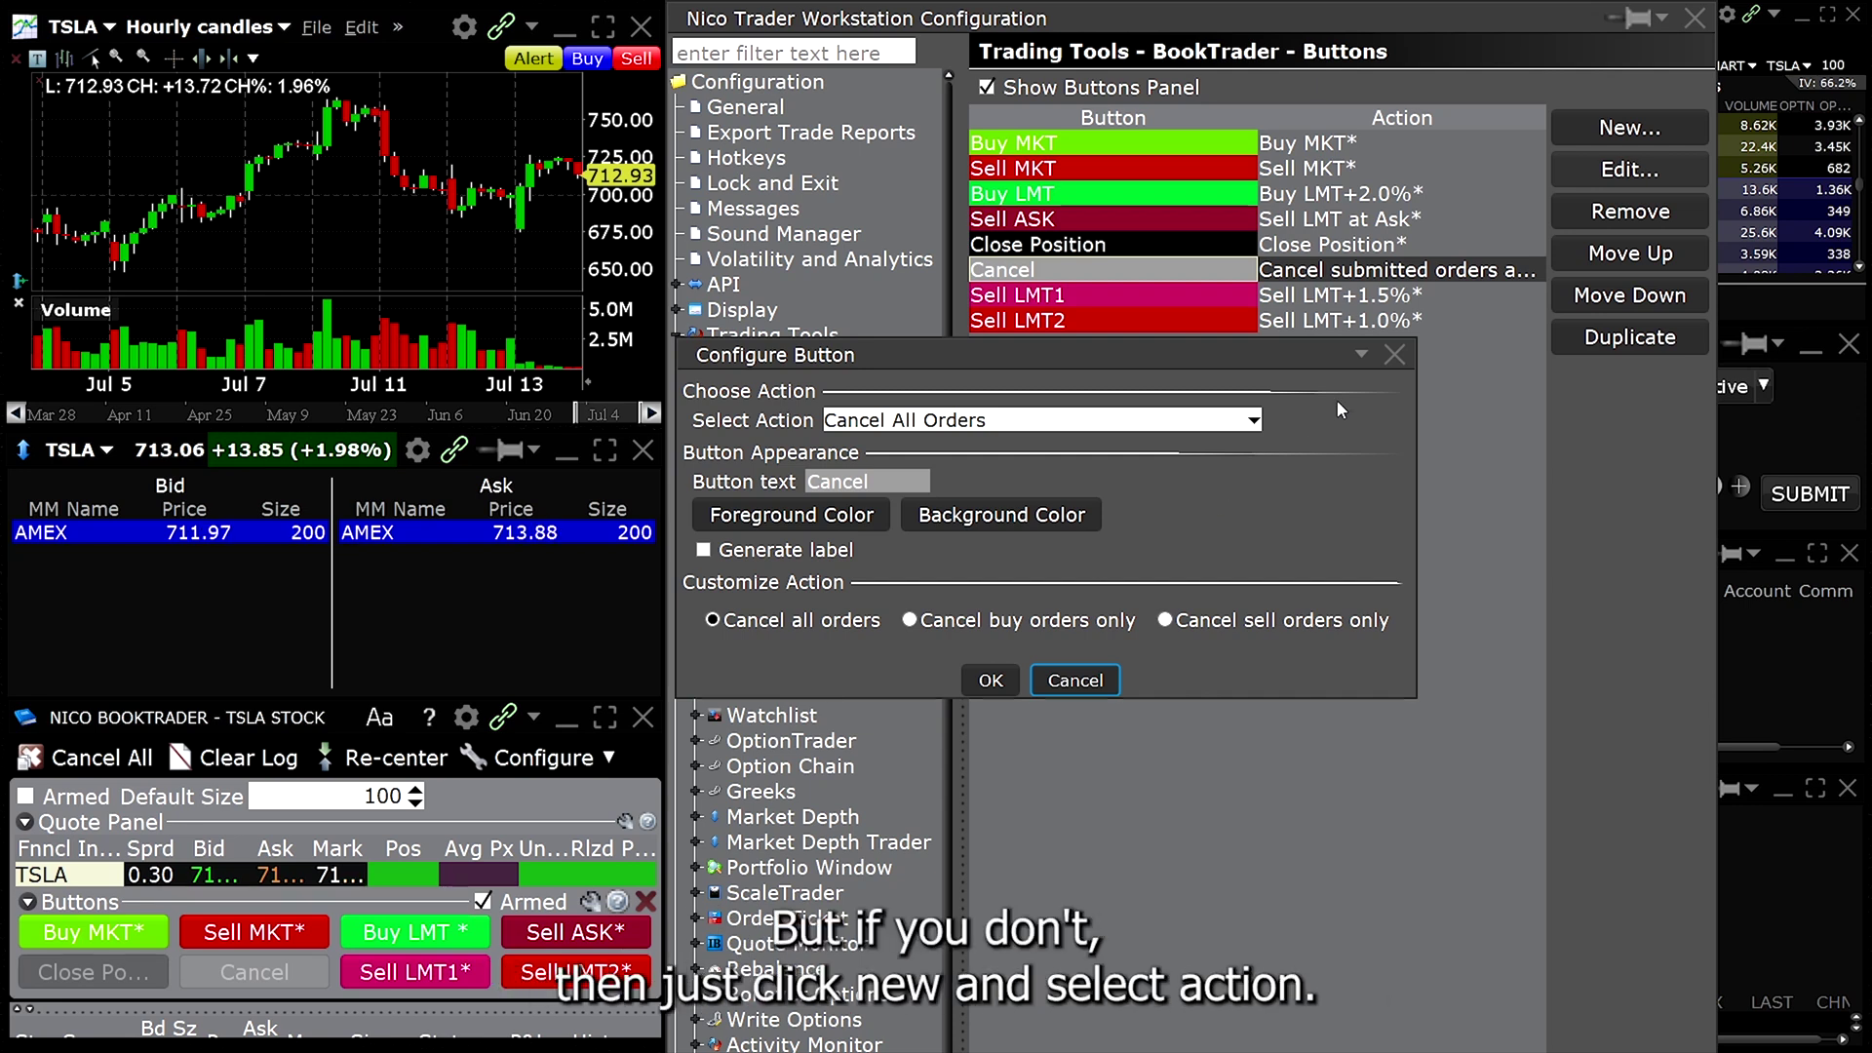
click(1393, 354)
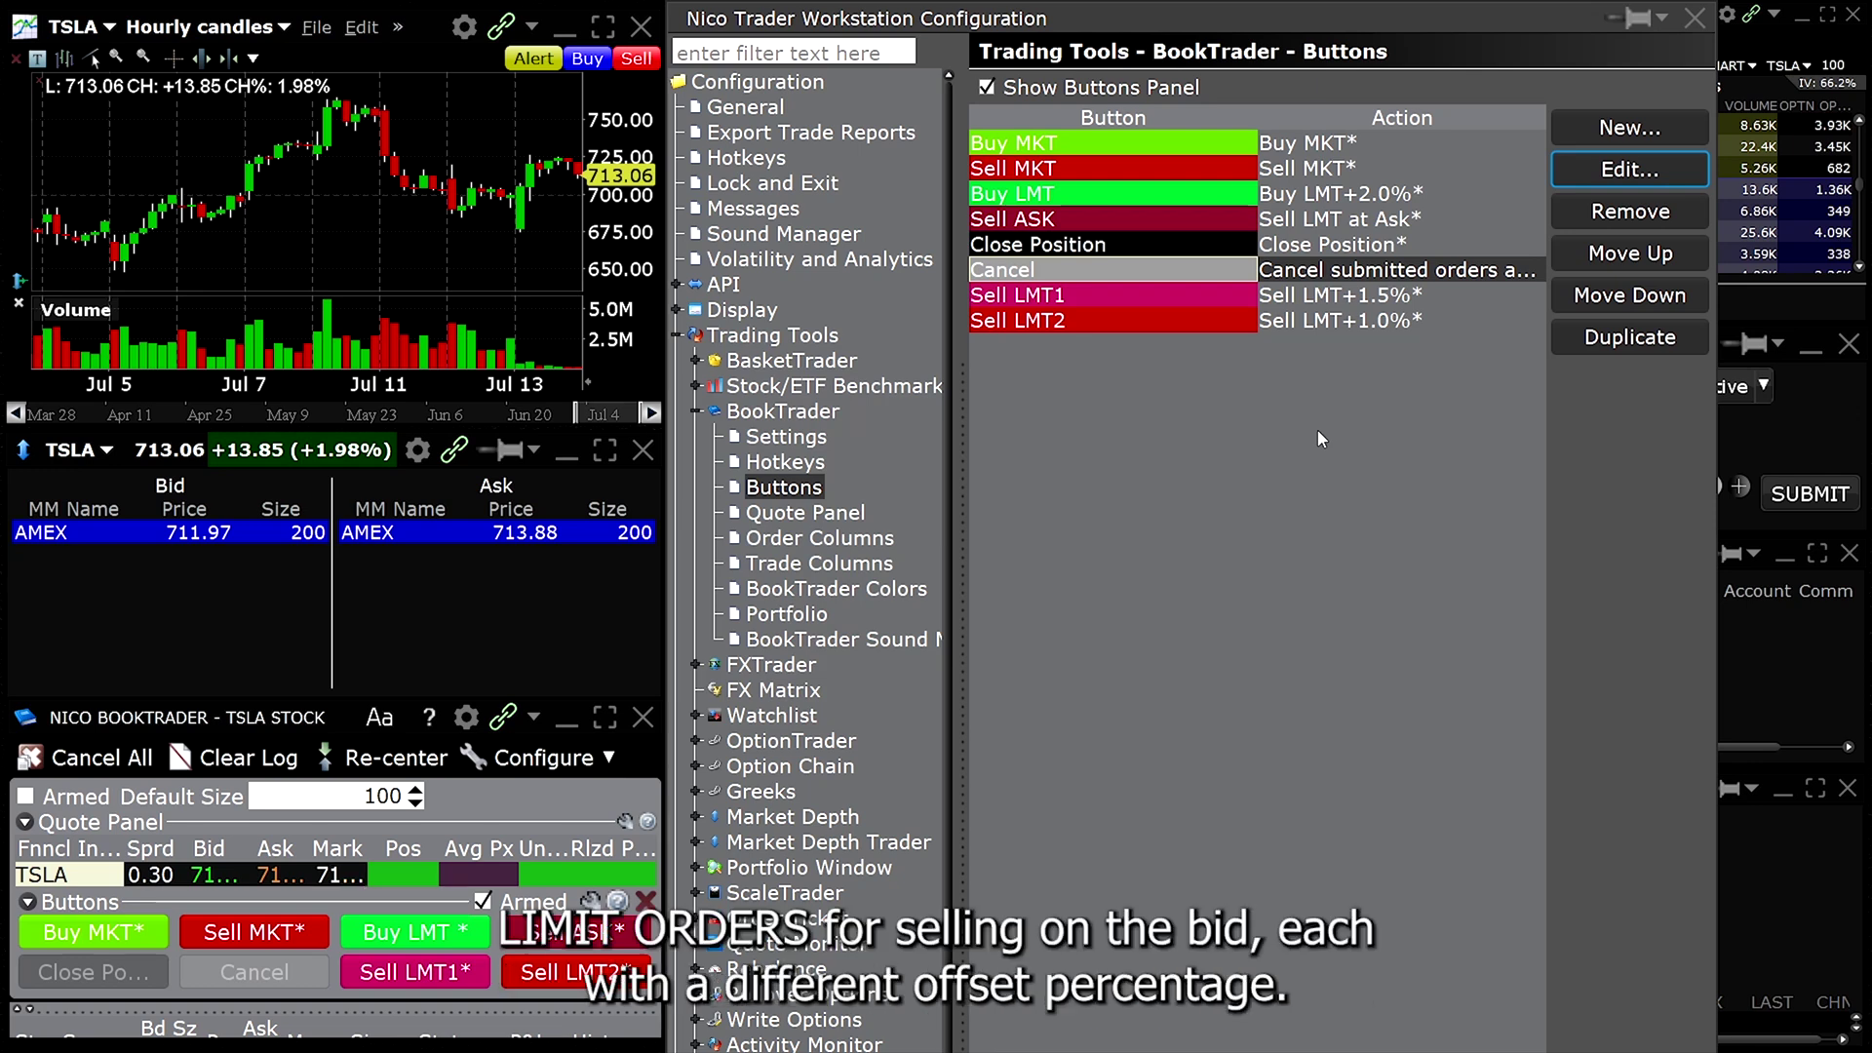
click(1188, 291)
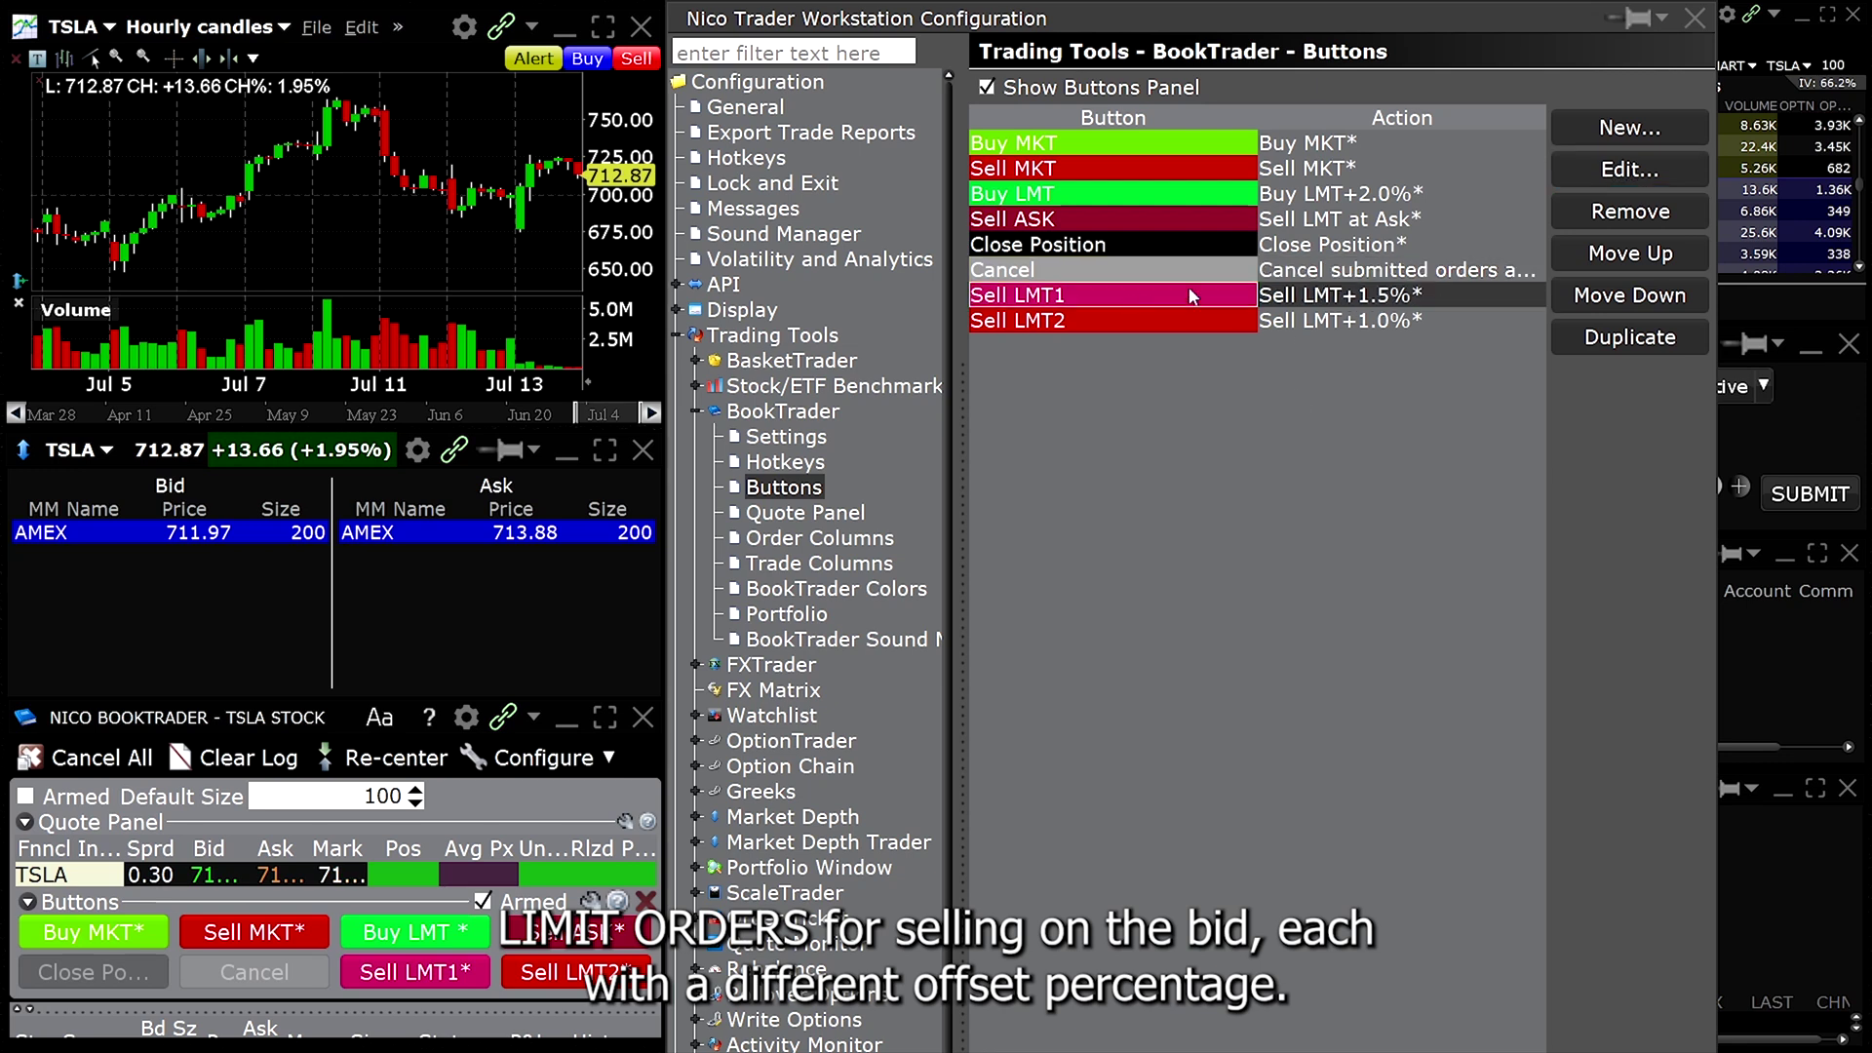
Step: Save the Sell LMT1 button as a Sell LMT at Bid plus 1.50%, Transmit checked
click(1587, 177)
drag(1278, 540, 701, 238)
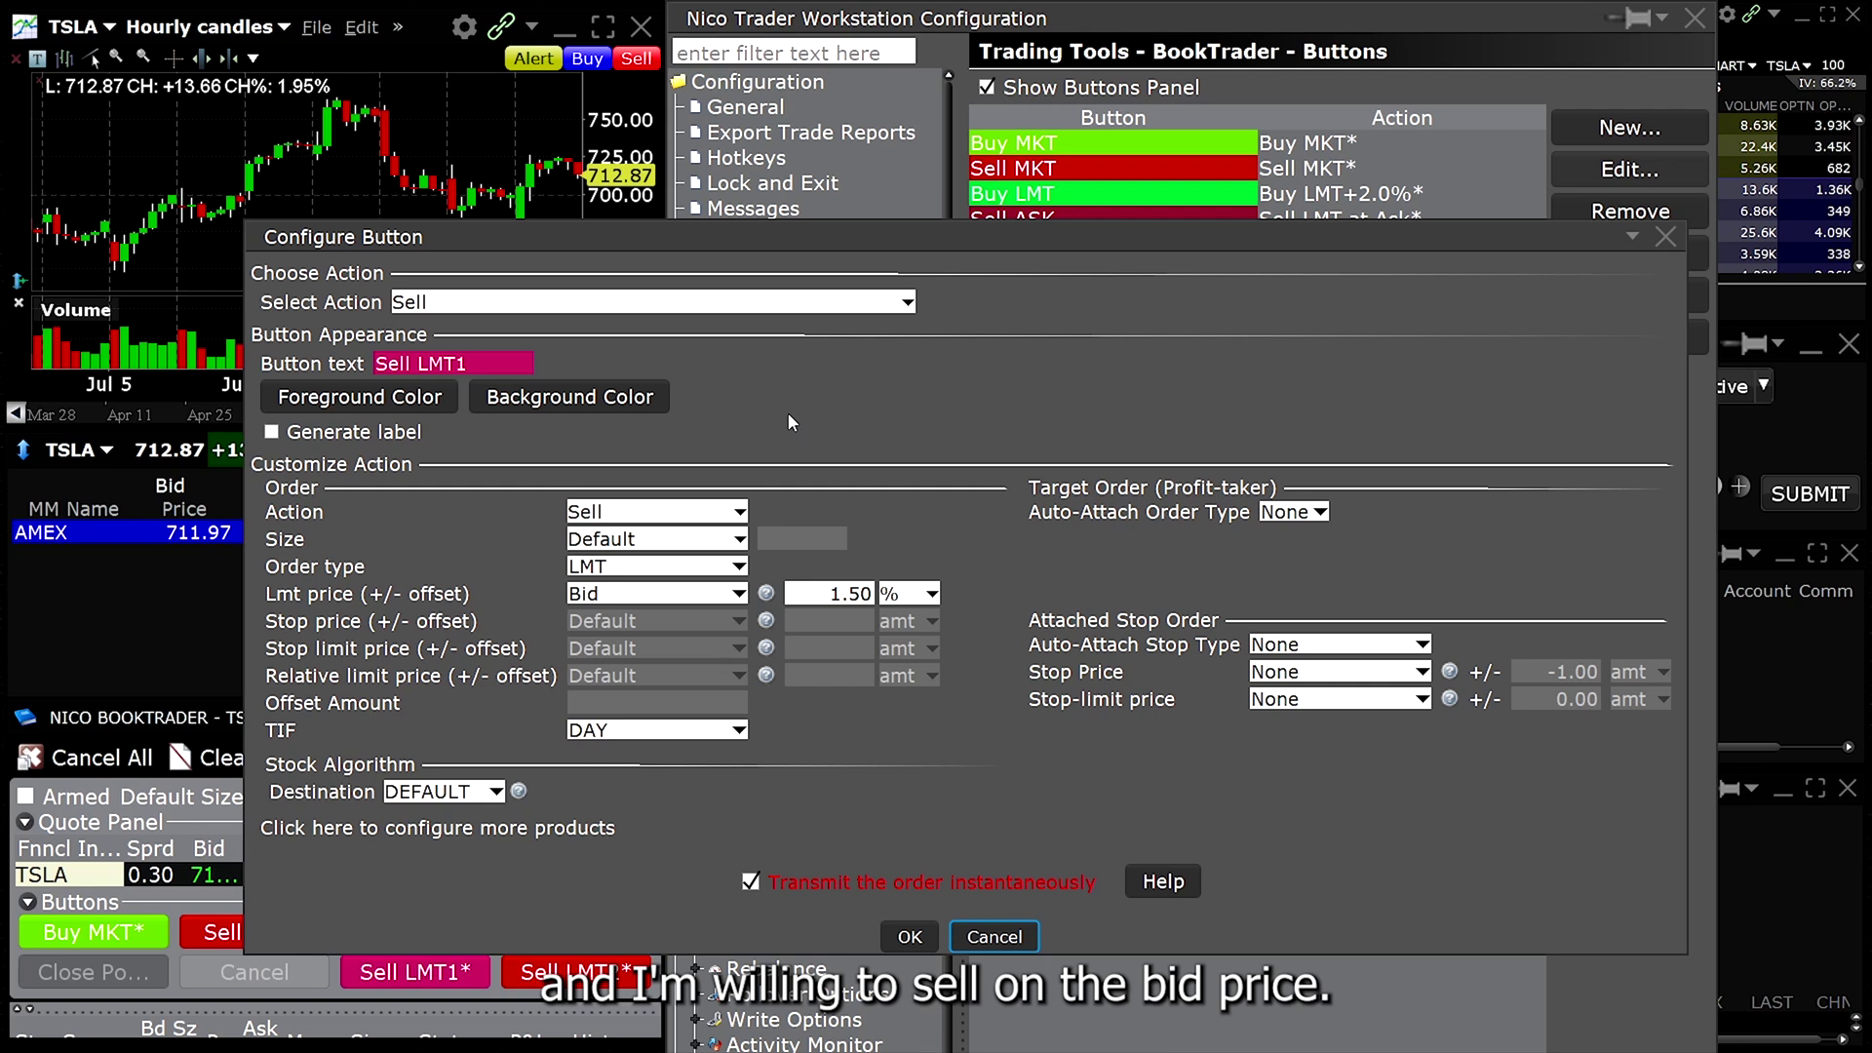
click(811, 304)
click(812, 327)
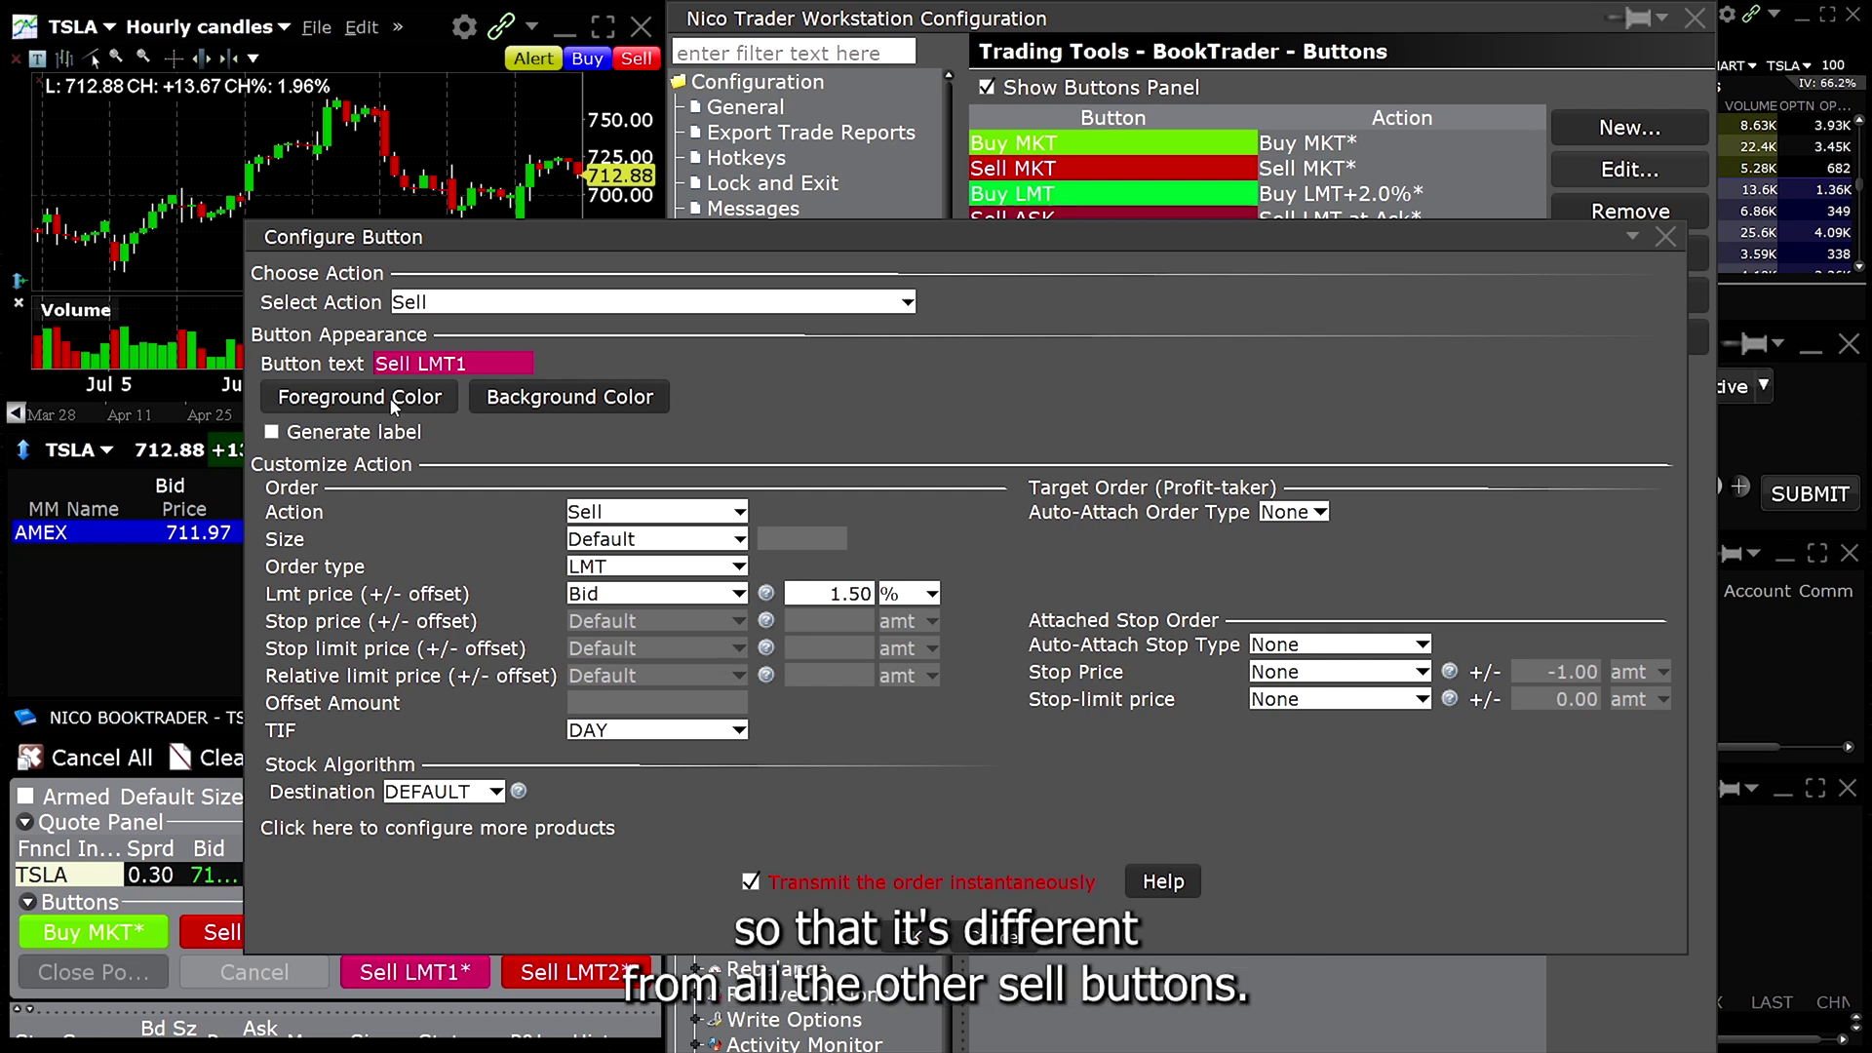
click(633, 514)
click(634, 514)
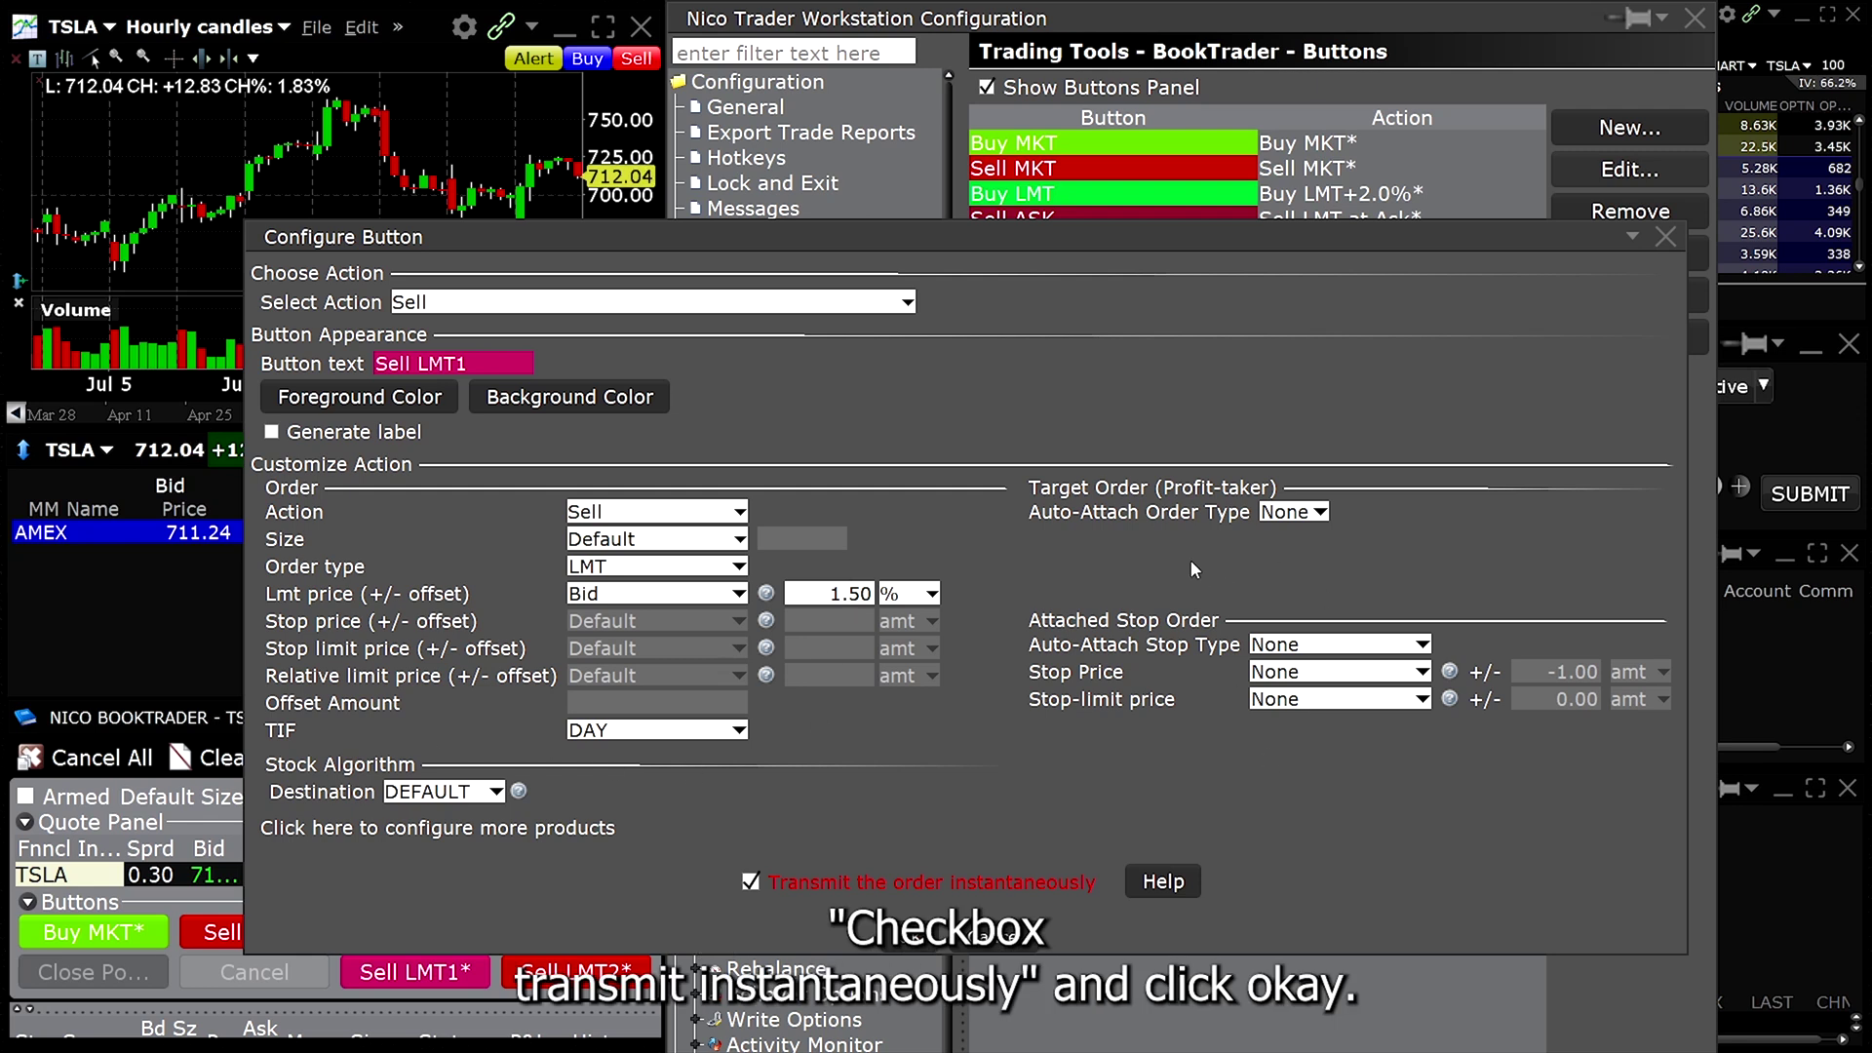
click(985, 928)
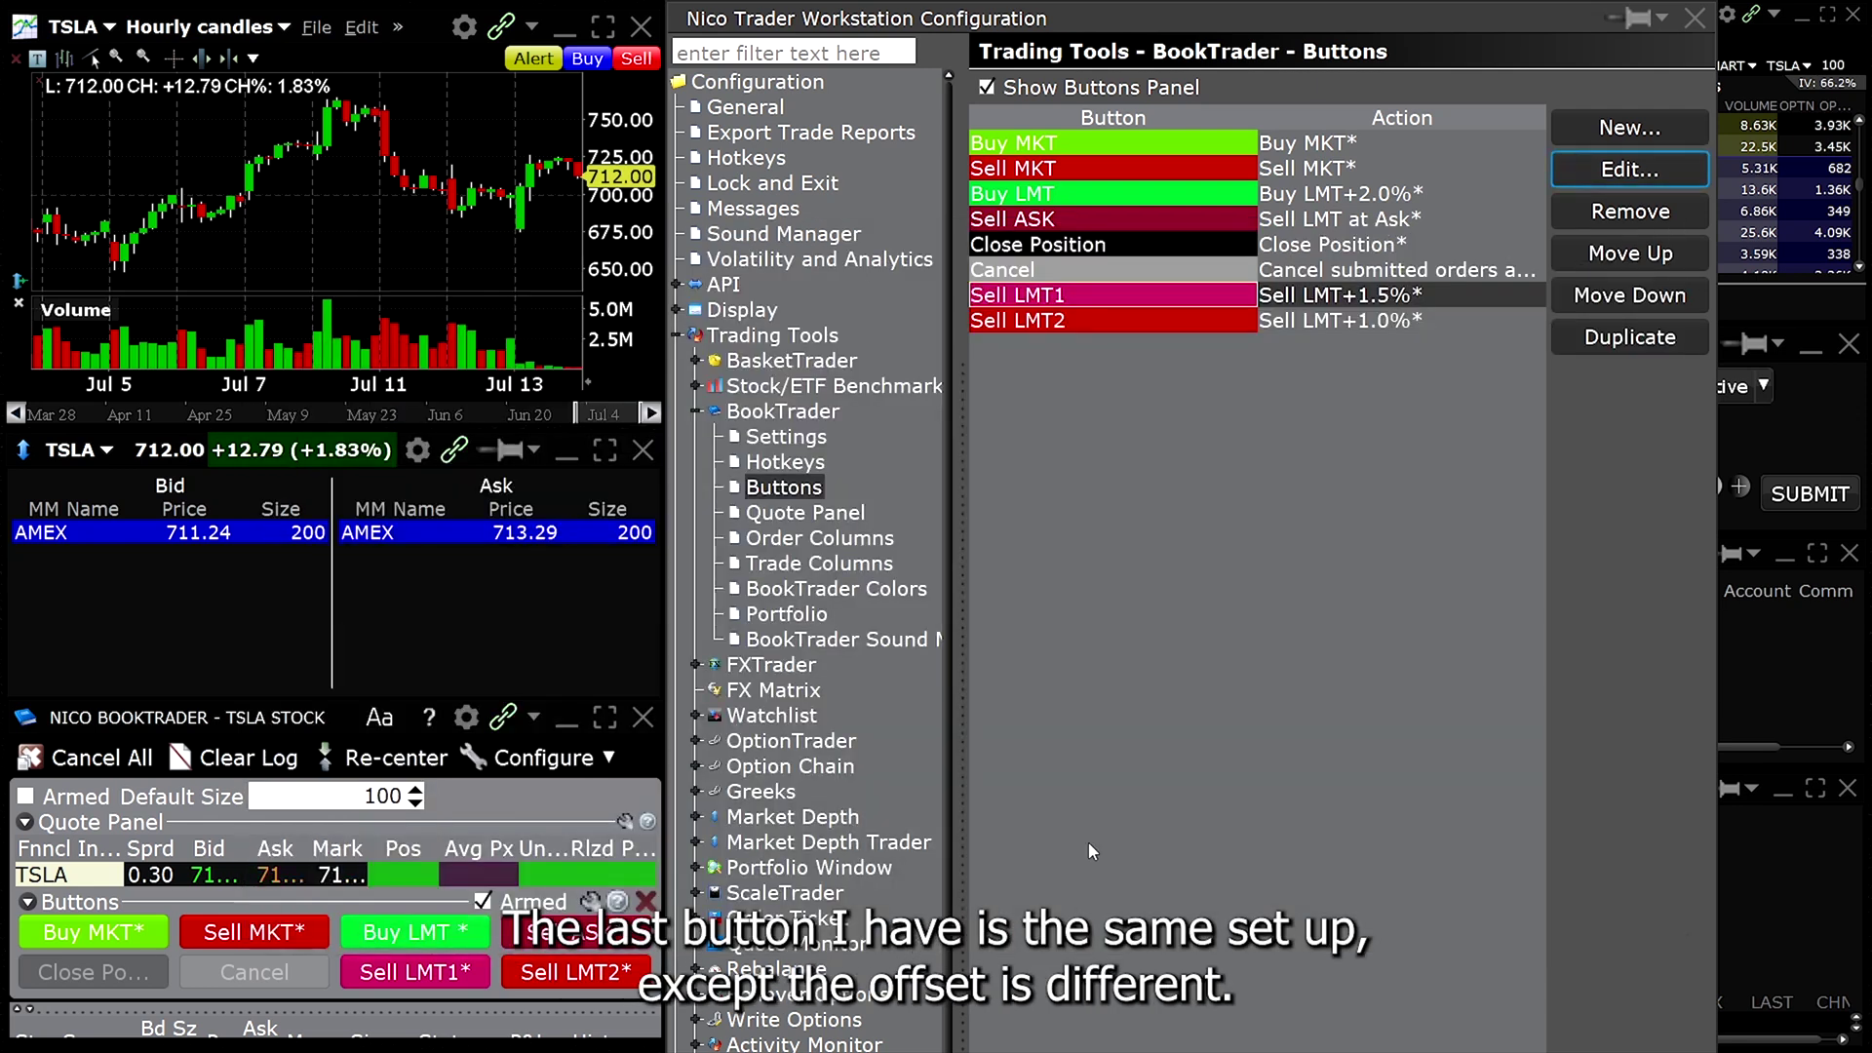
click(1178, 323)
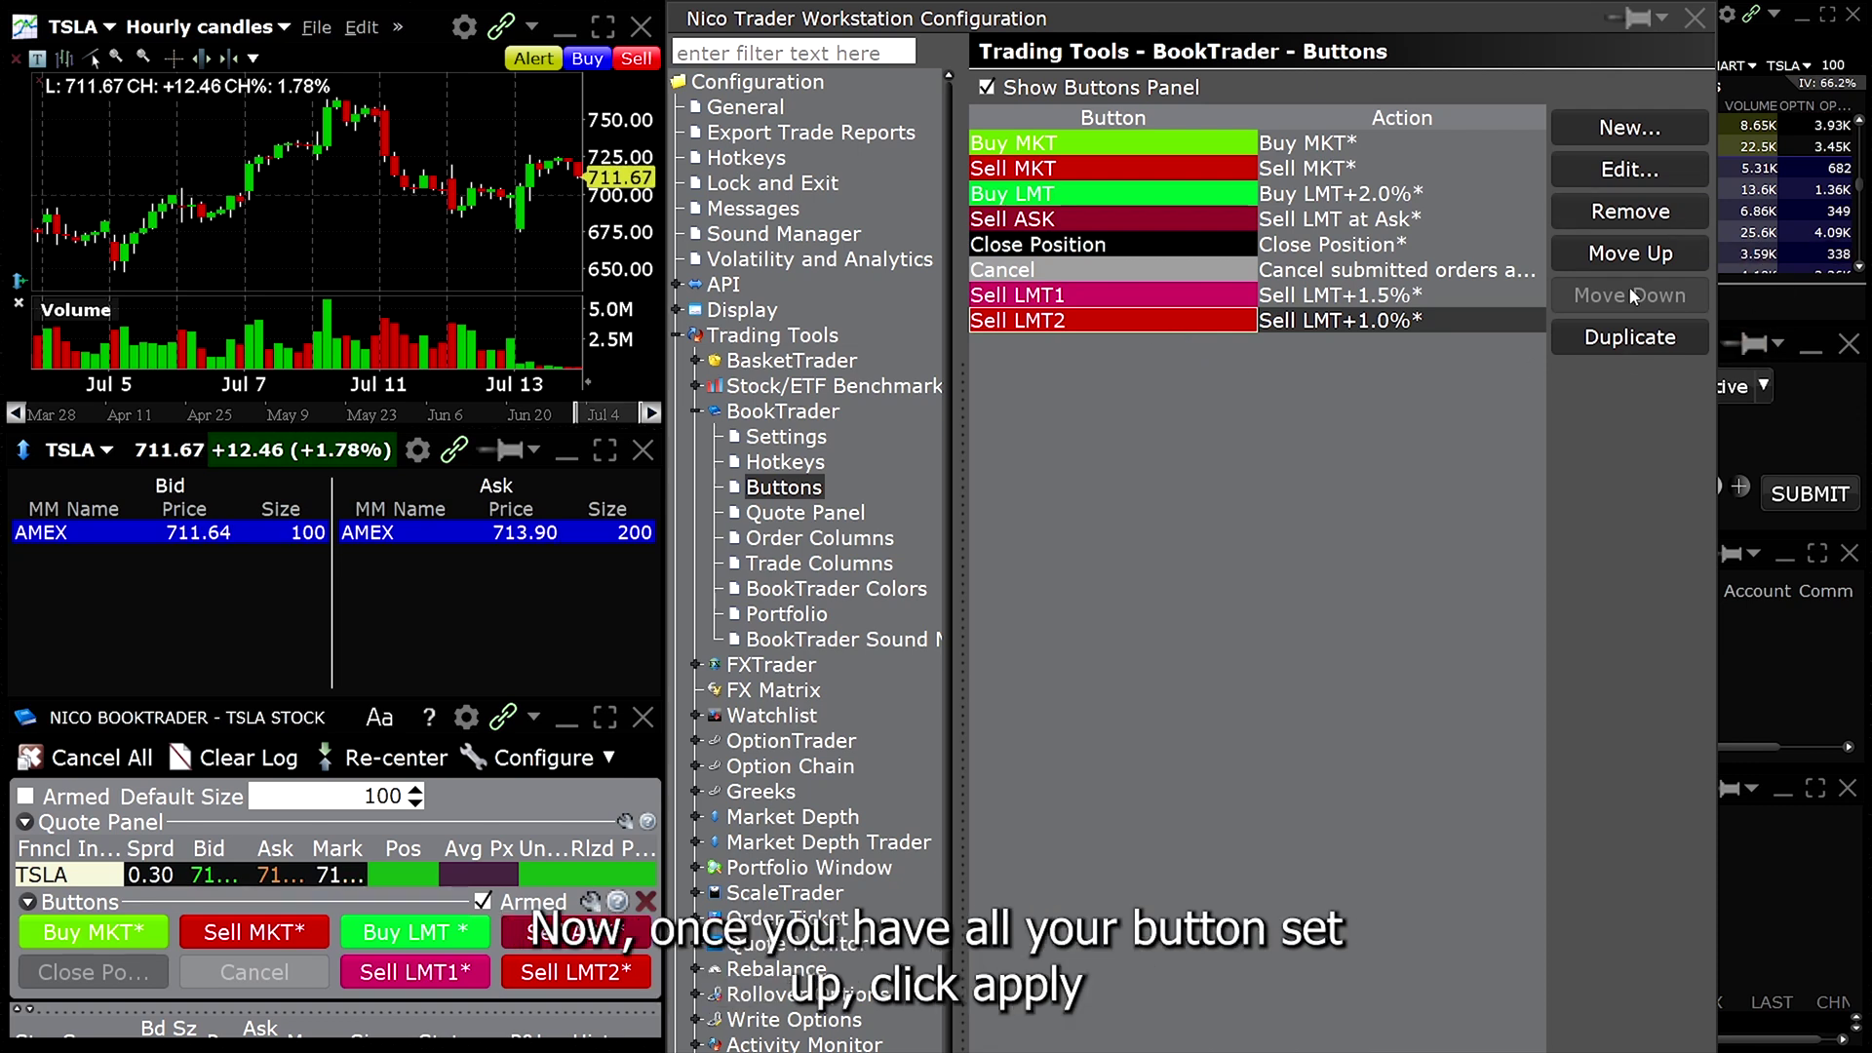
Step: Apply the button set, then open Global Configuration's Display > Settings page
click(1704, 26)
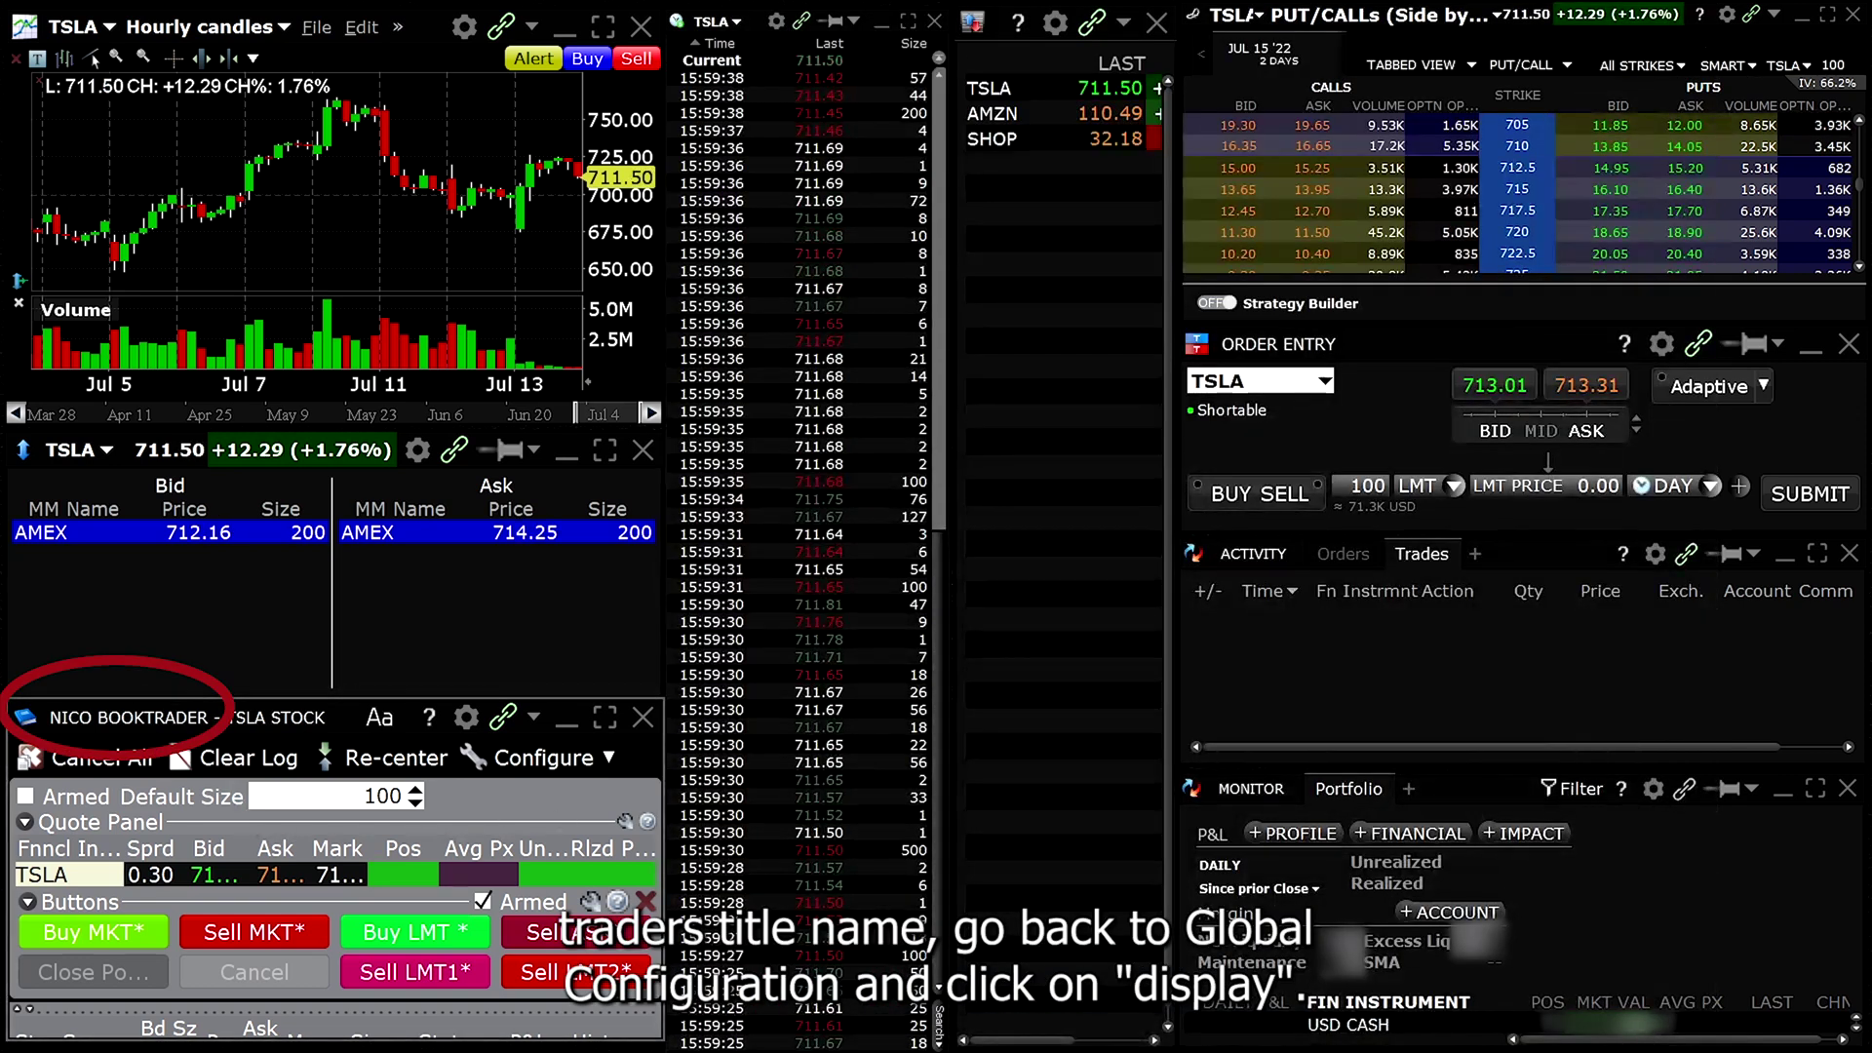
click(466, 717)
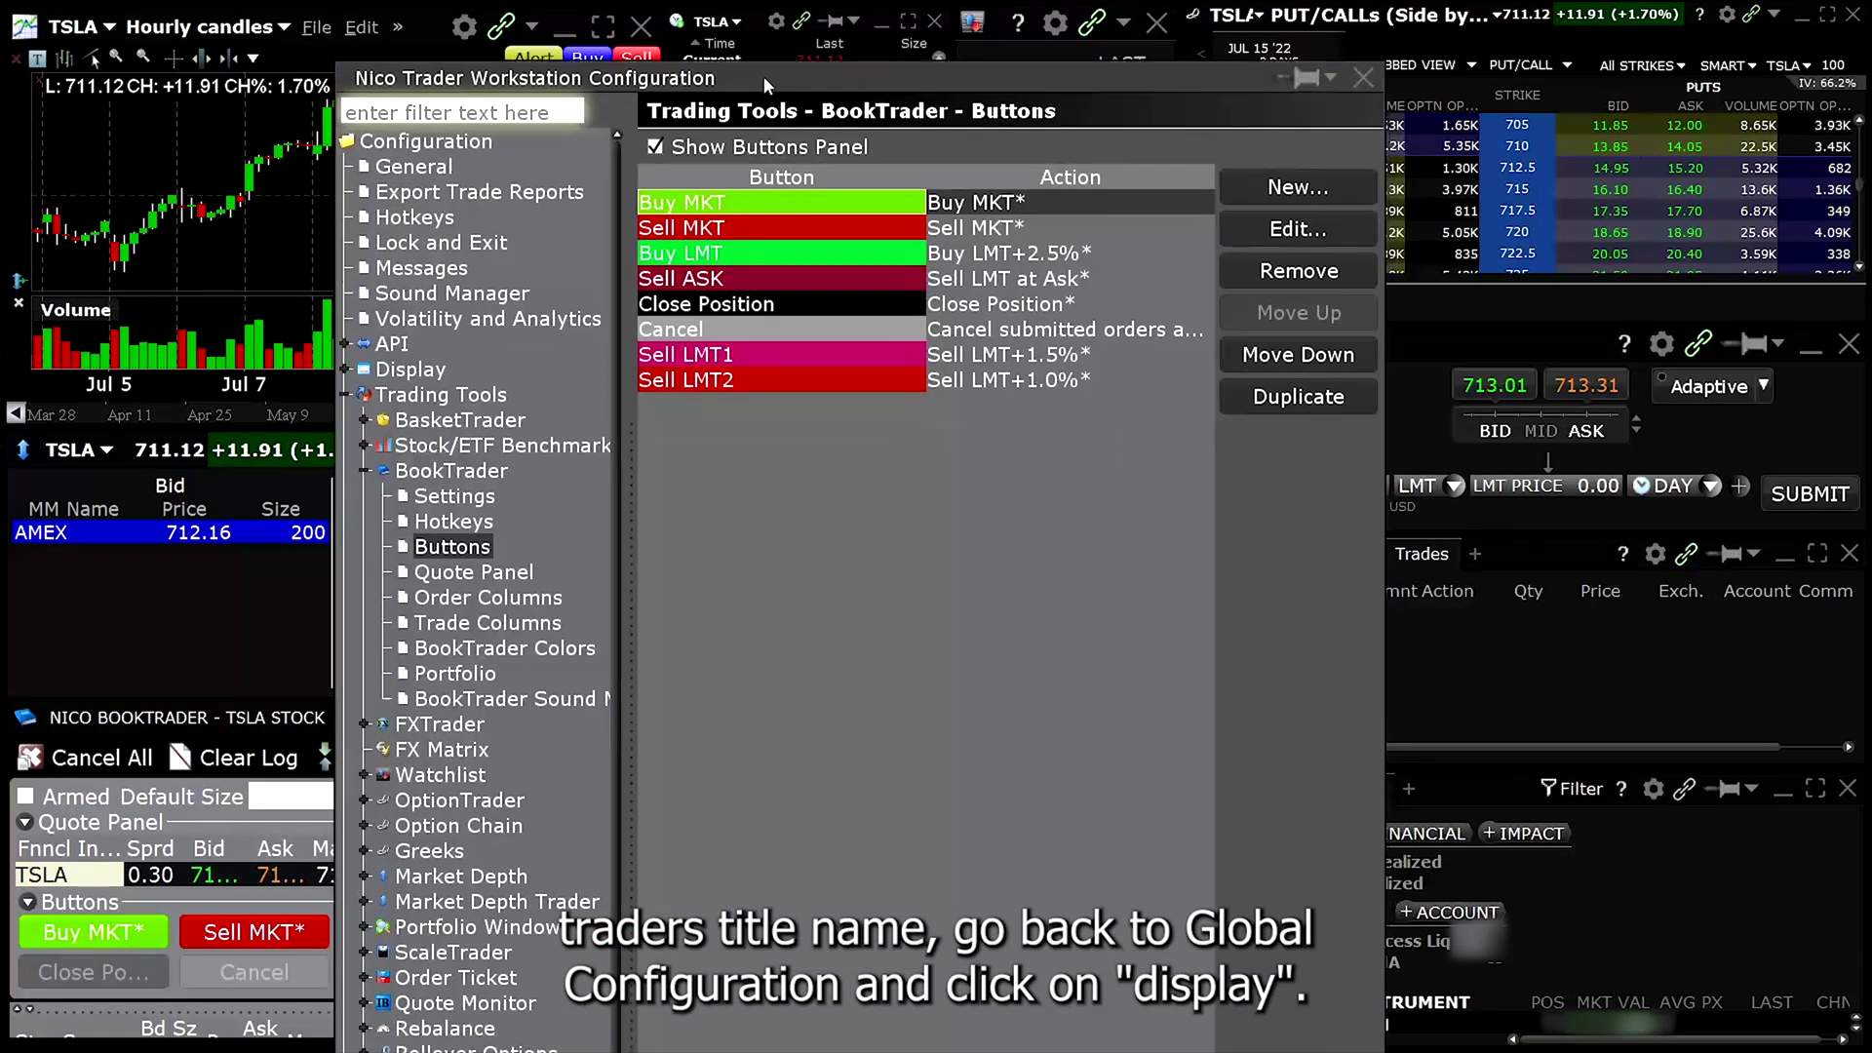
click(414, 329)
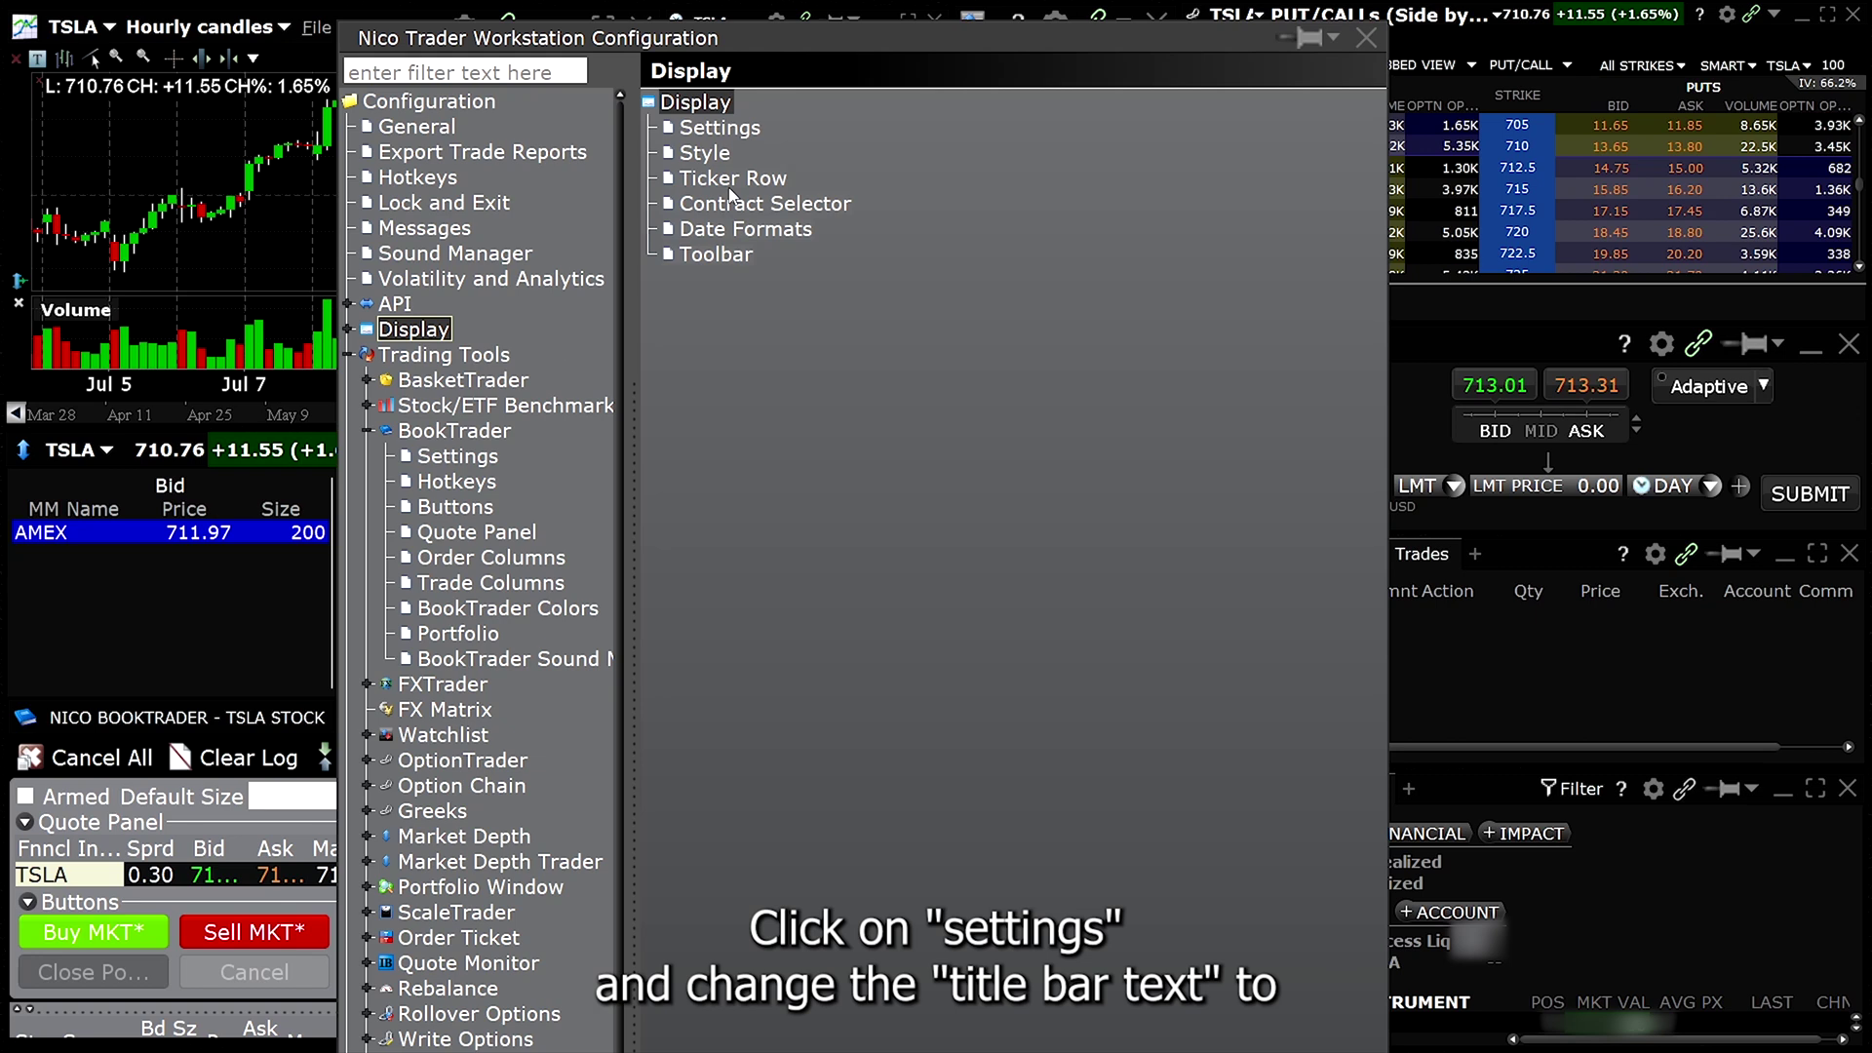
click(694, 127)
Step: Change the titlebar text to 'ANY NAME YOU WANT'
click(849, 159)
text(aNY)
key(BackSpace)
key(BackSpace)
key(BackSpace)
text(ANY)
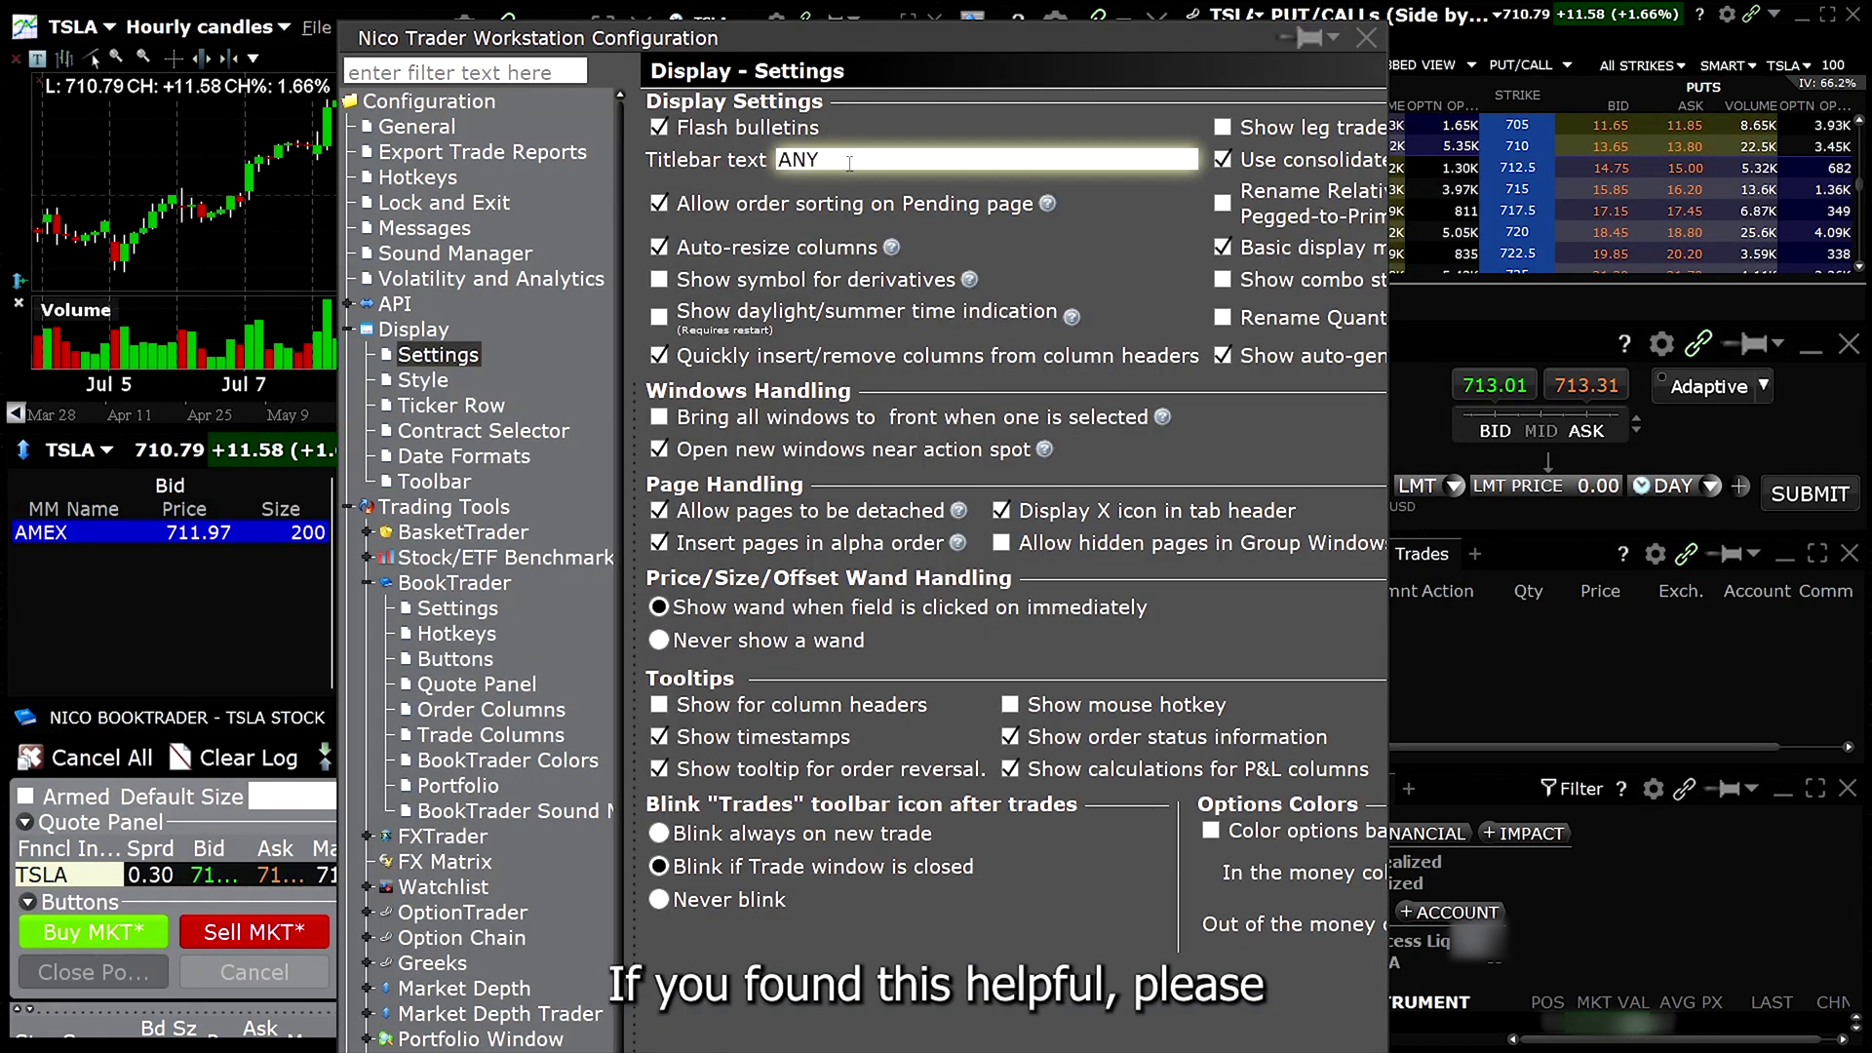
text( NAME YOU WANT)
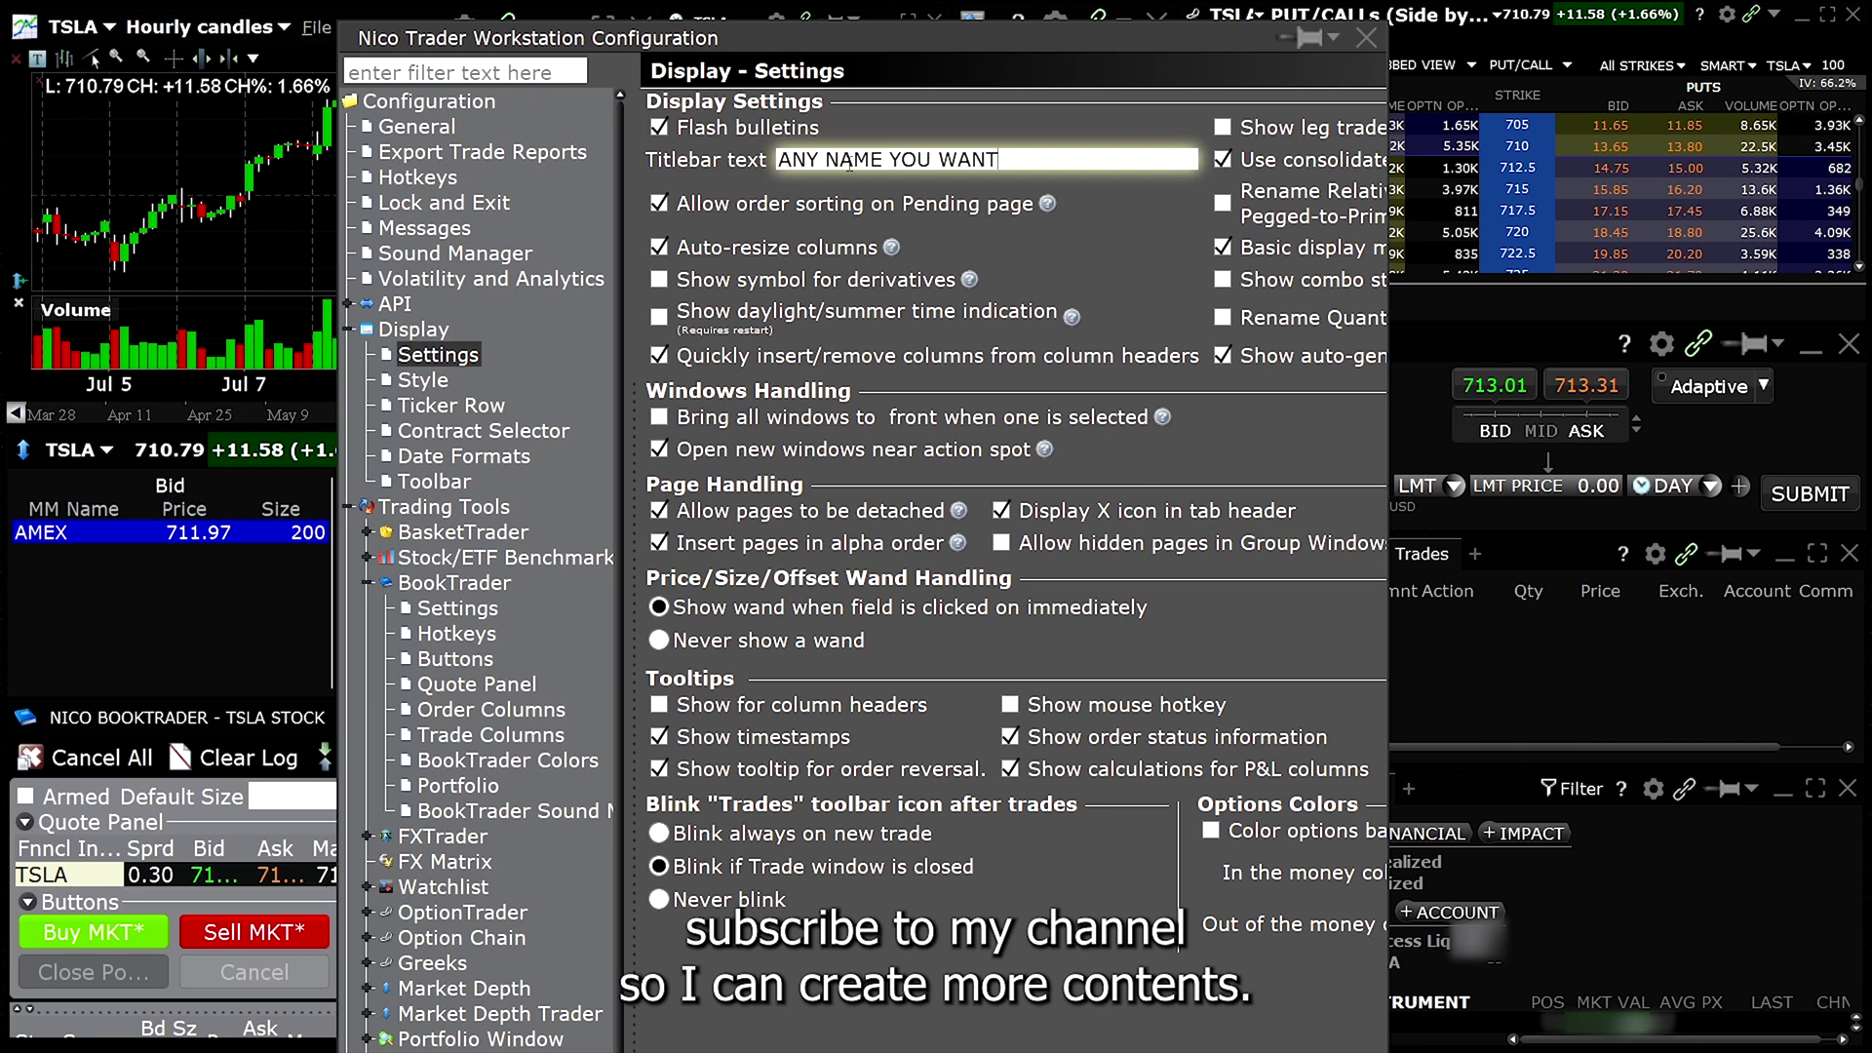